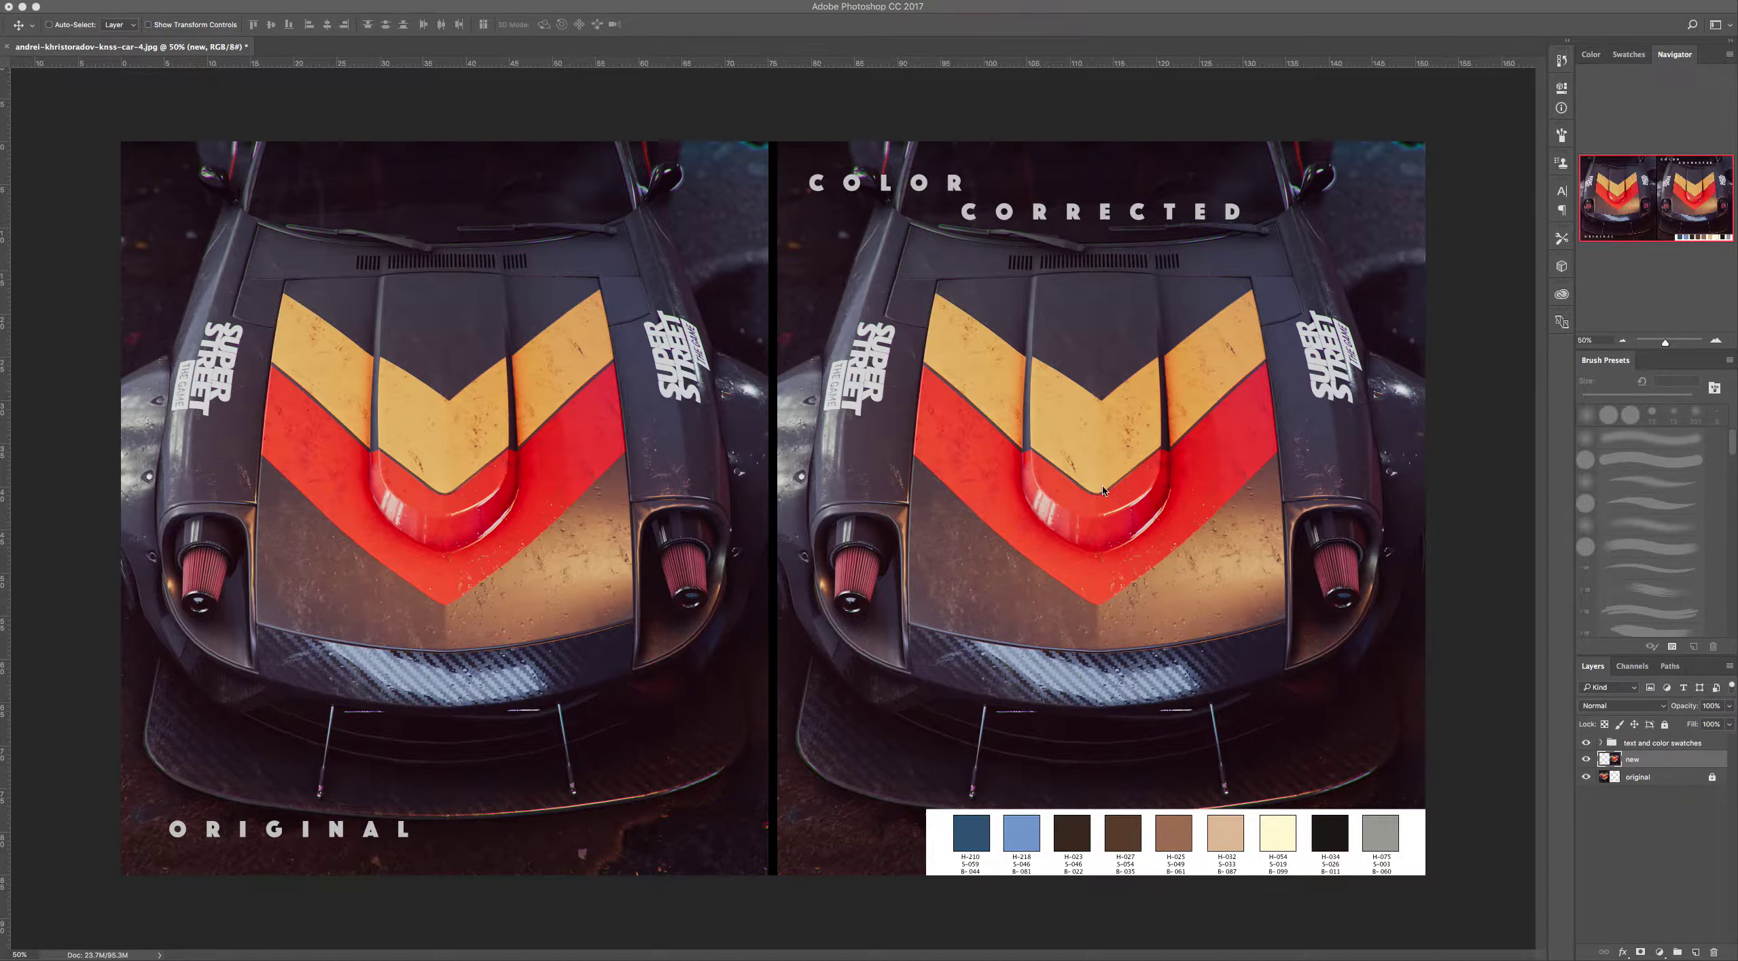
# Add a dark-blue #2e4f72 Color Fill 1 layer sampled from the first swatch, then sample the light-blue second swatch
pyautogui.click(1468, 640)
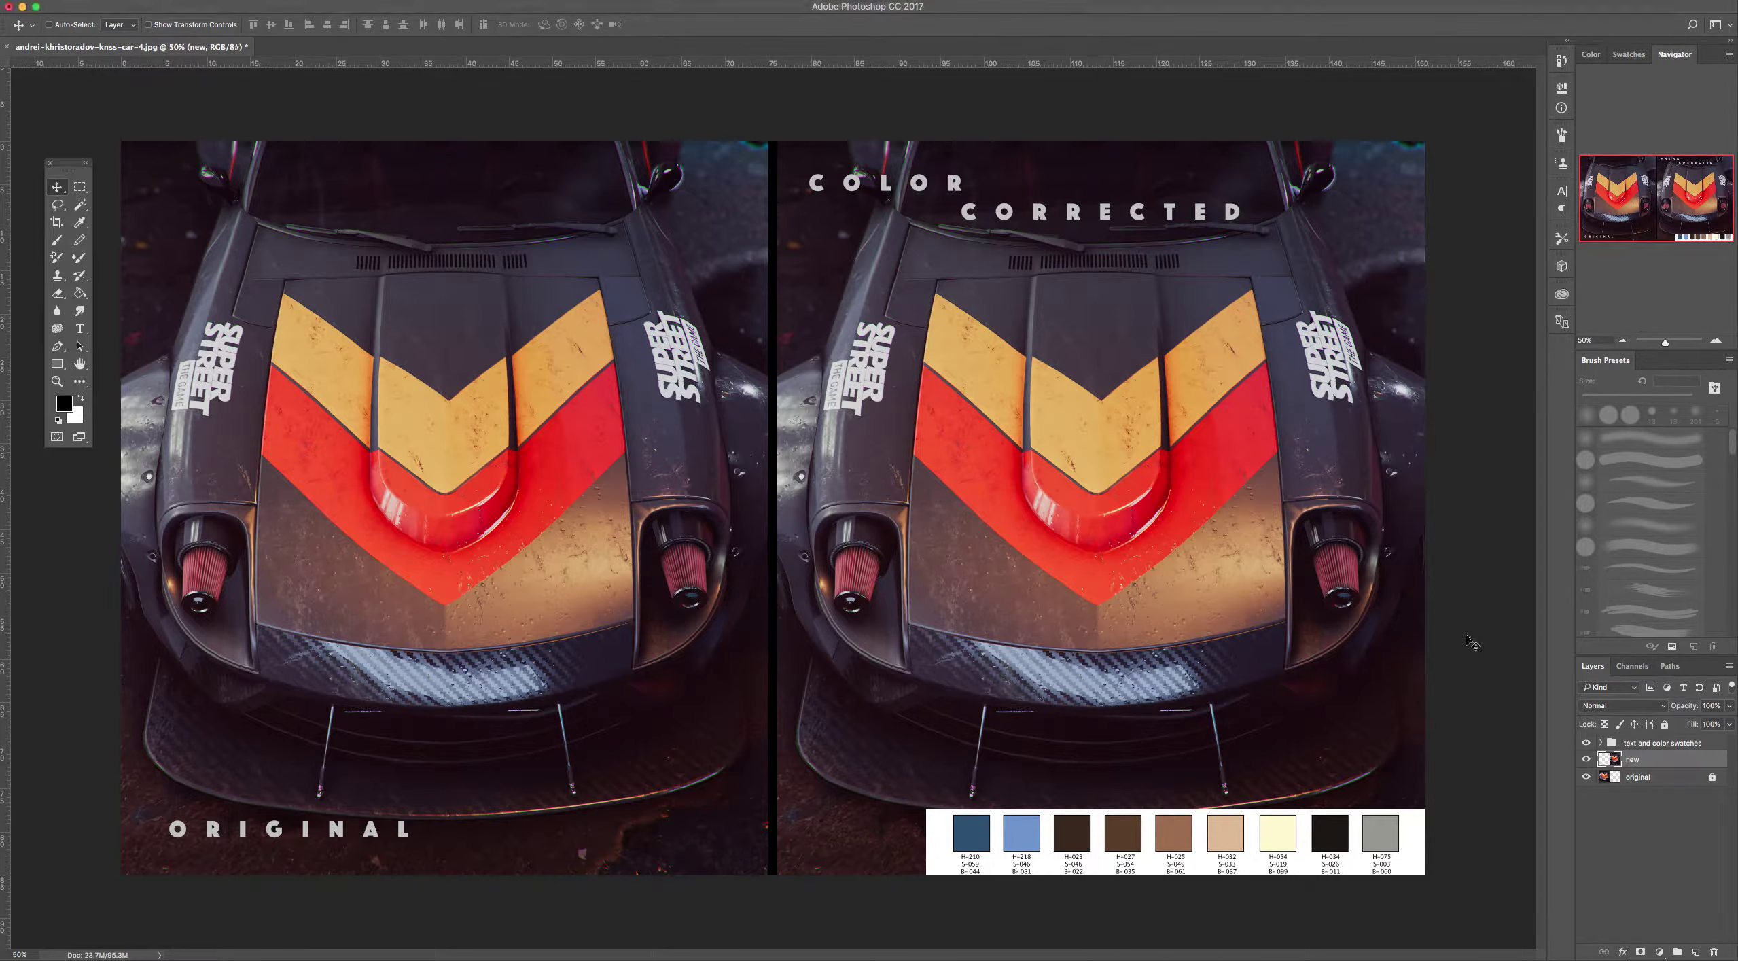
pyautogui.press('i')
pyautogui.click(972, 830)
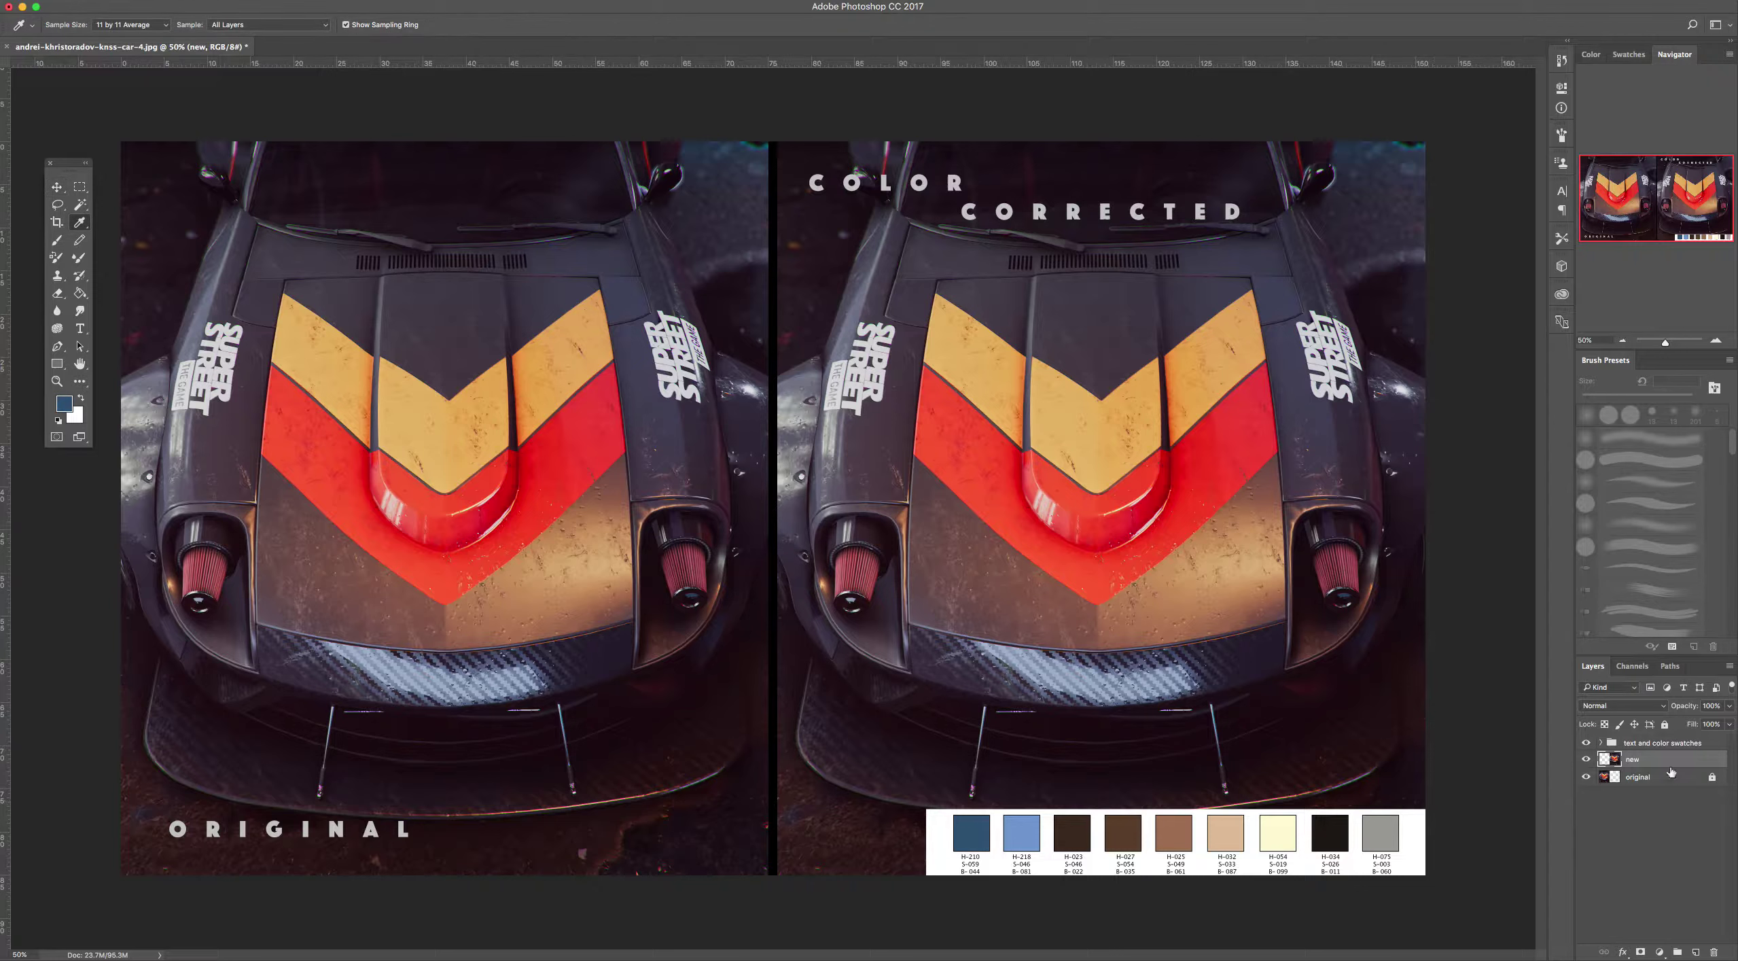
pyautogui.click(1659, 951)
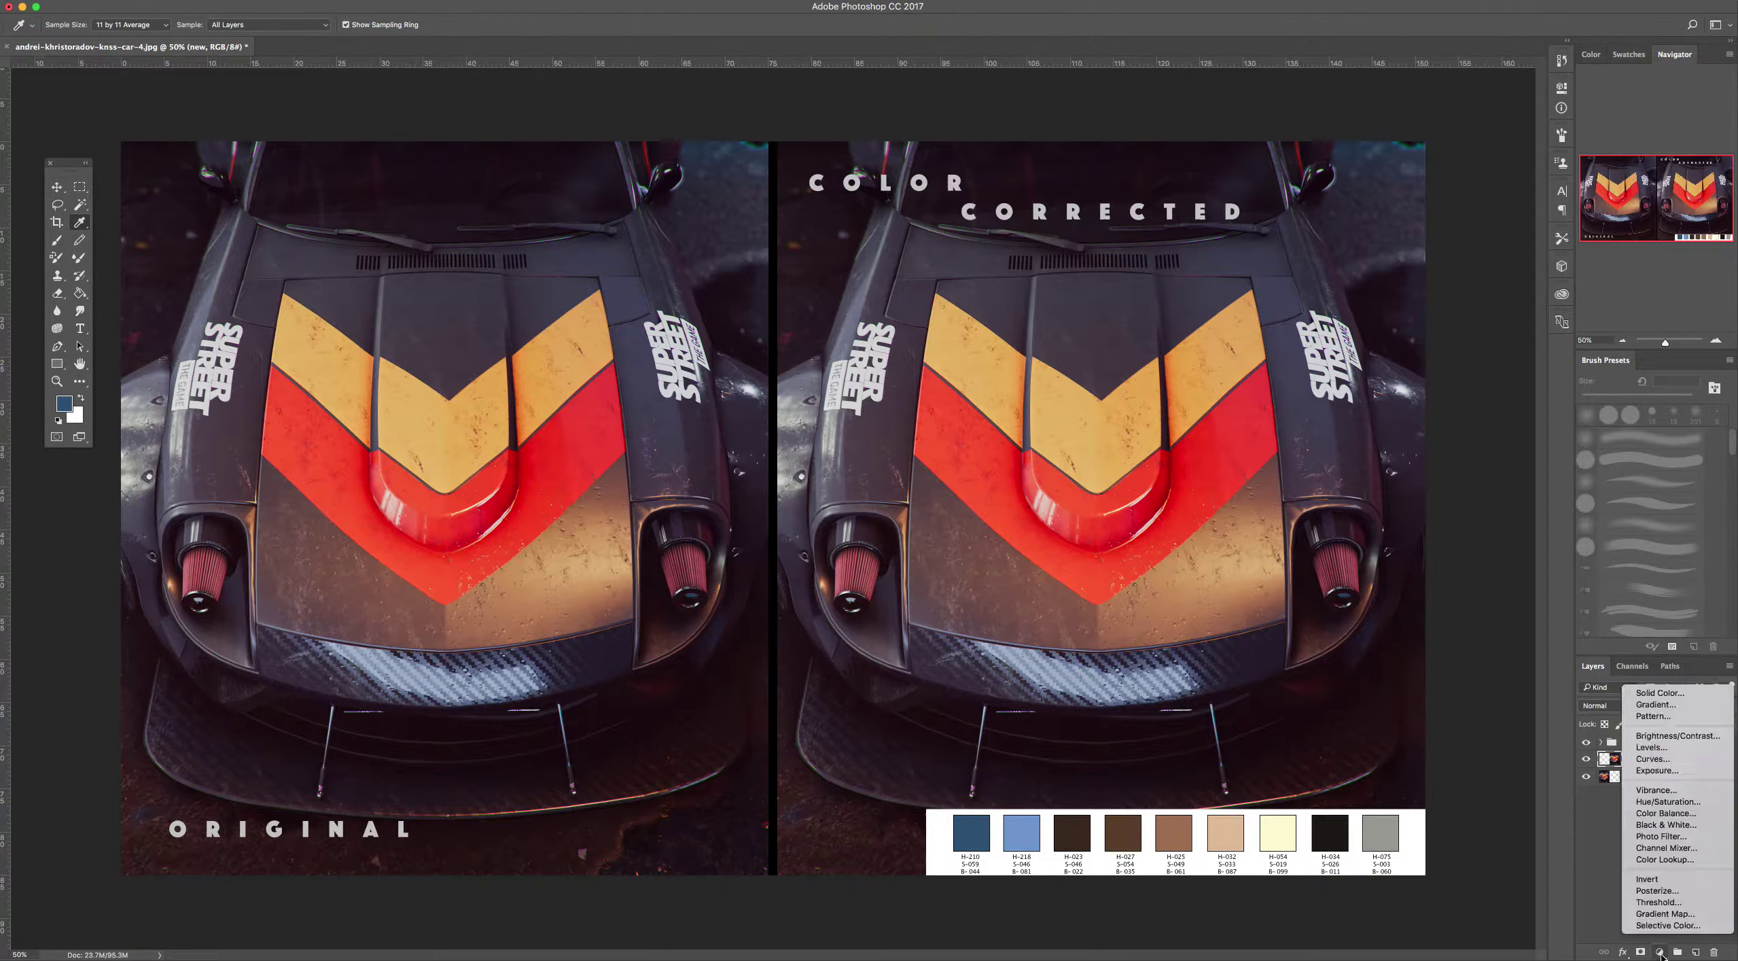
pyautogui.click(1652, 693)
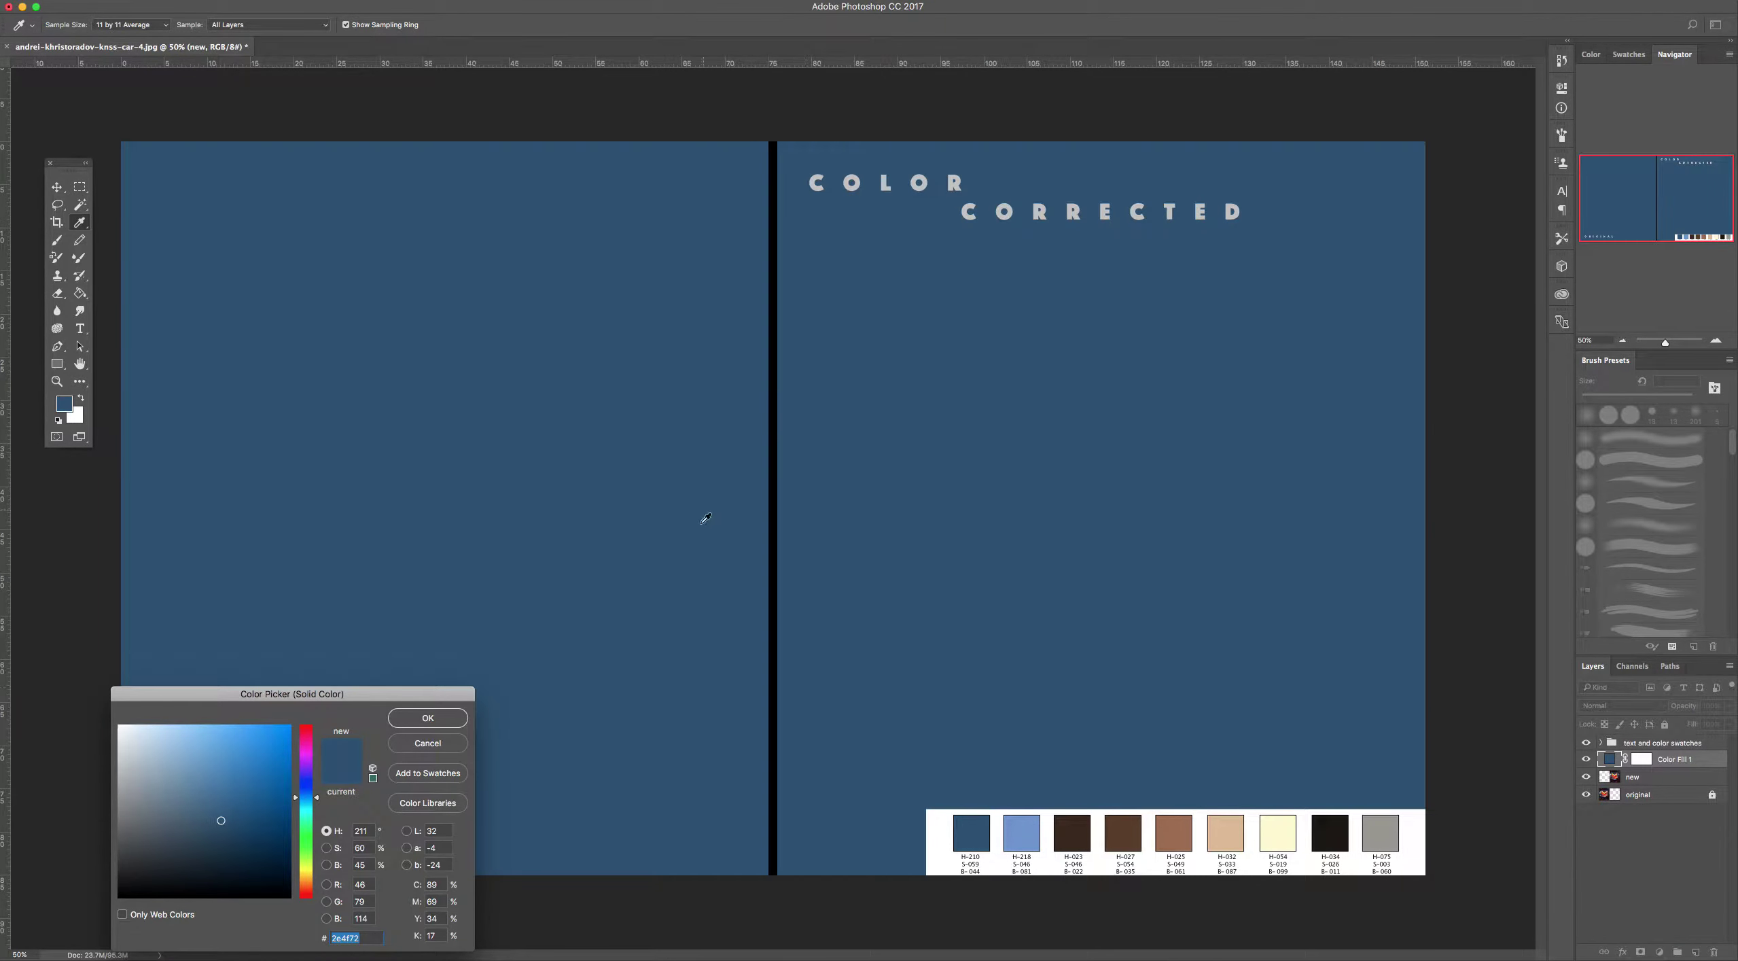
pyautogui.click(441, 720)
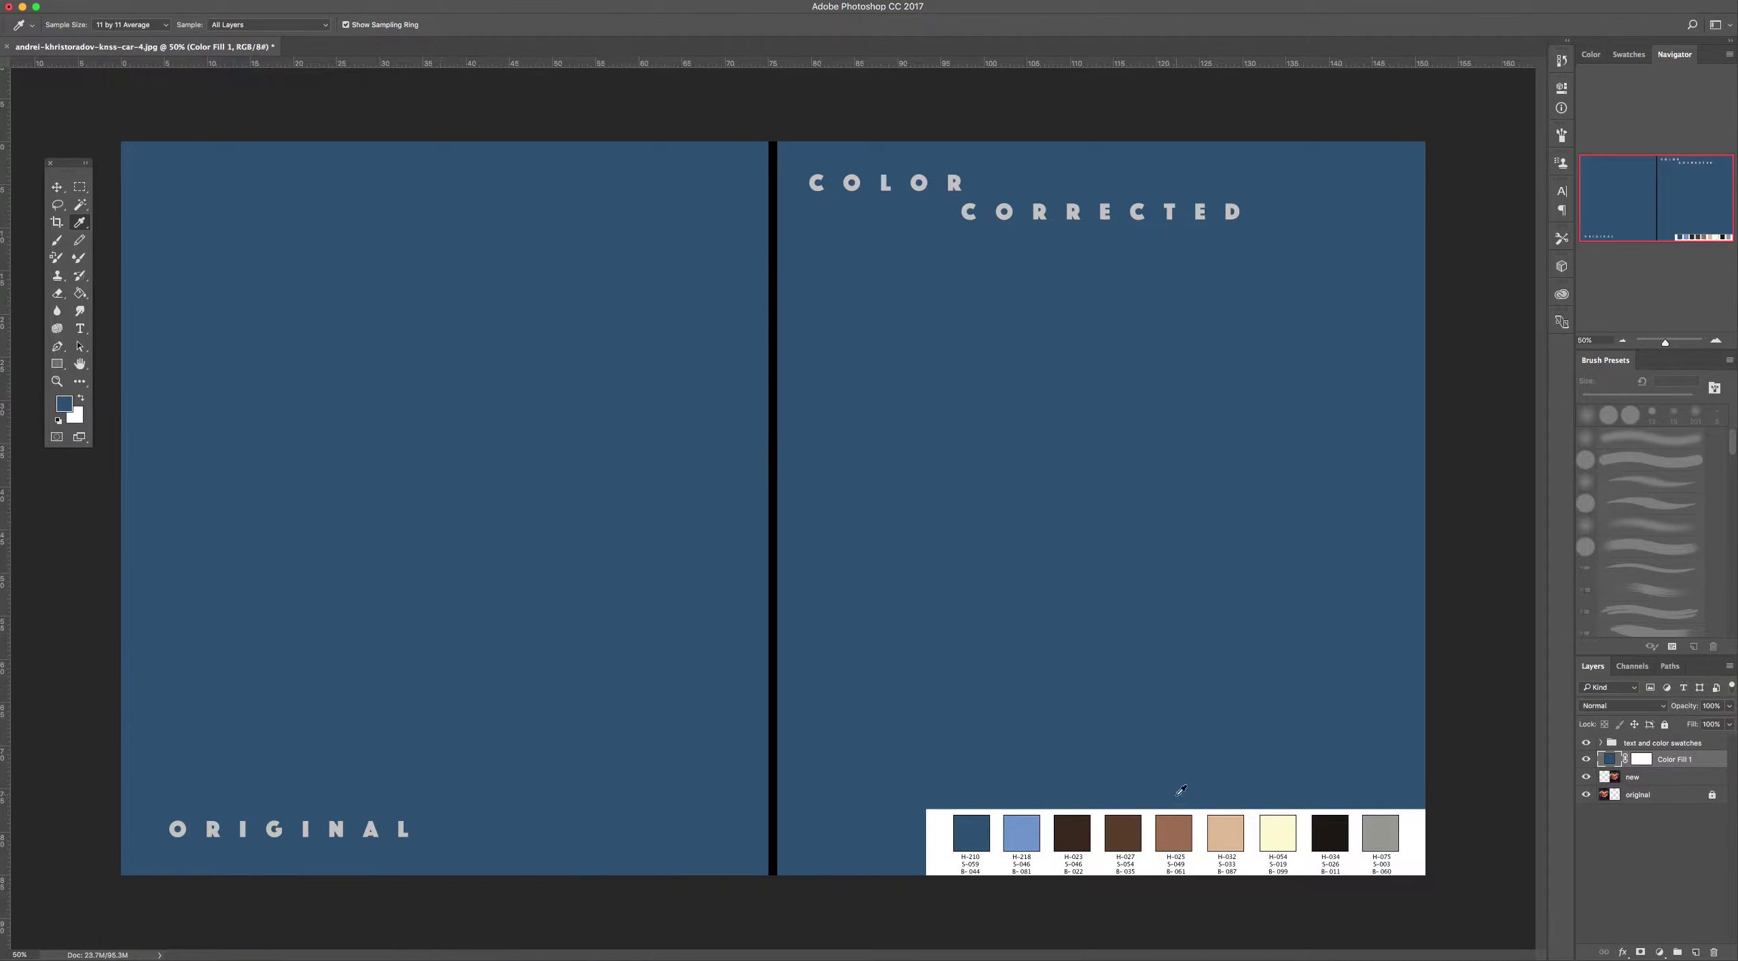
pyautogui.click(1032, 831)
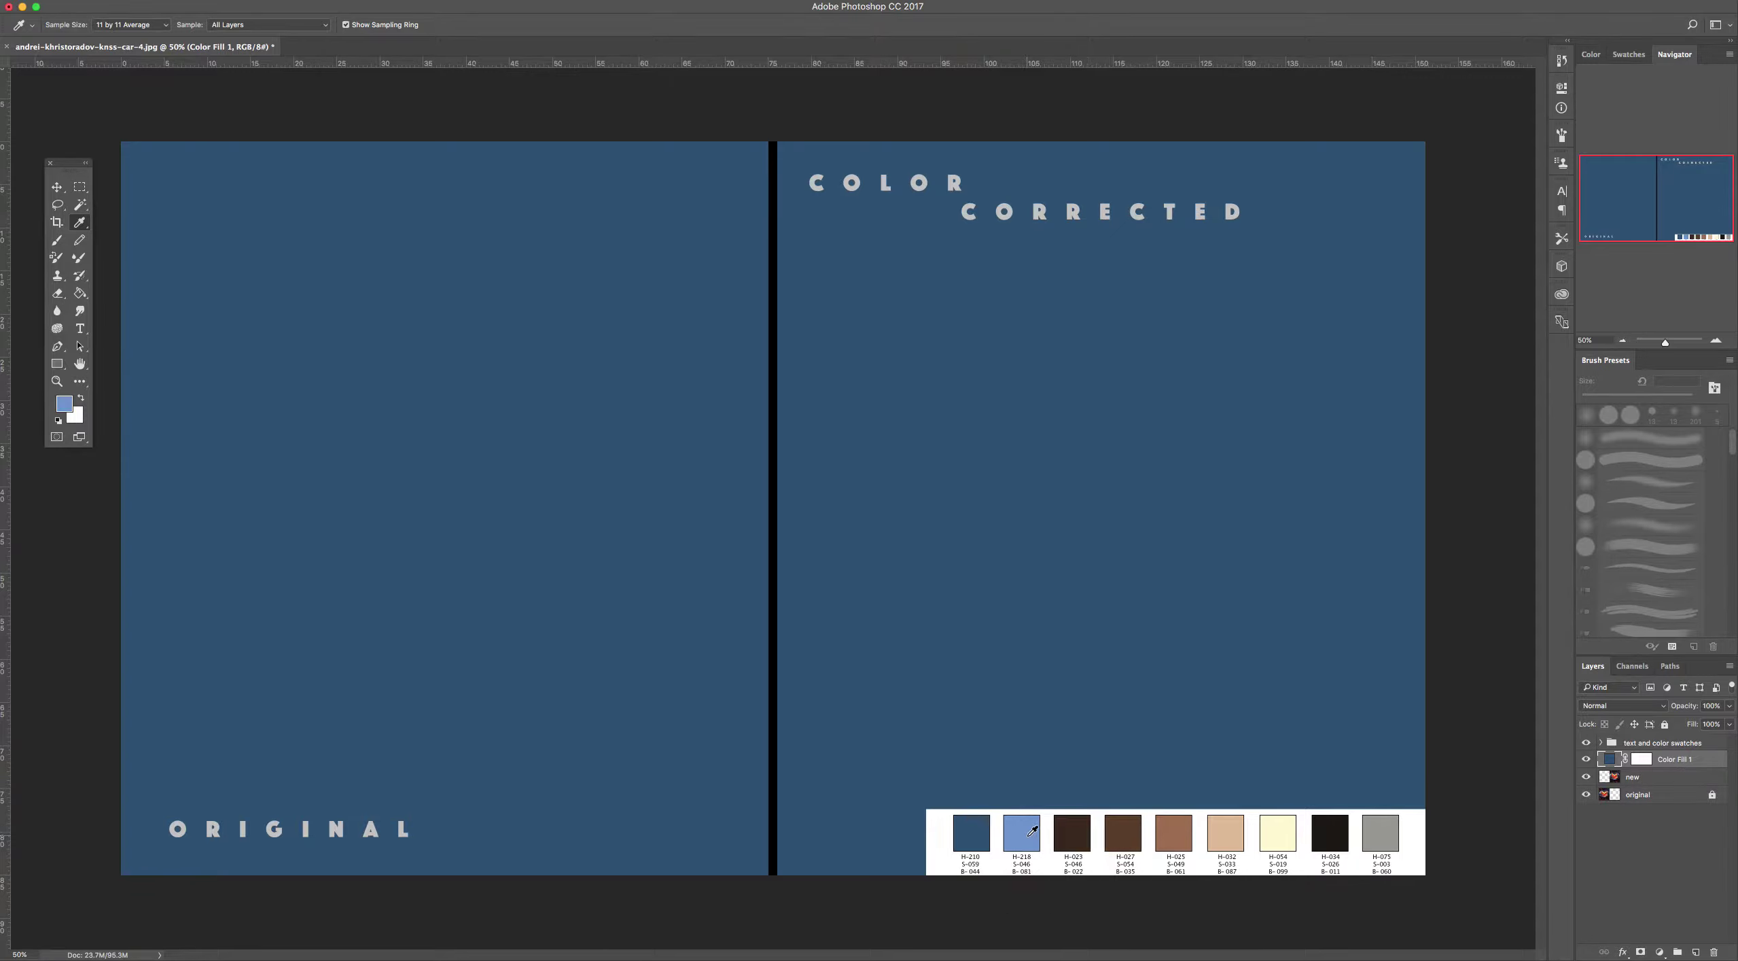
pyautogui.click(1659, 951)
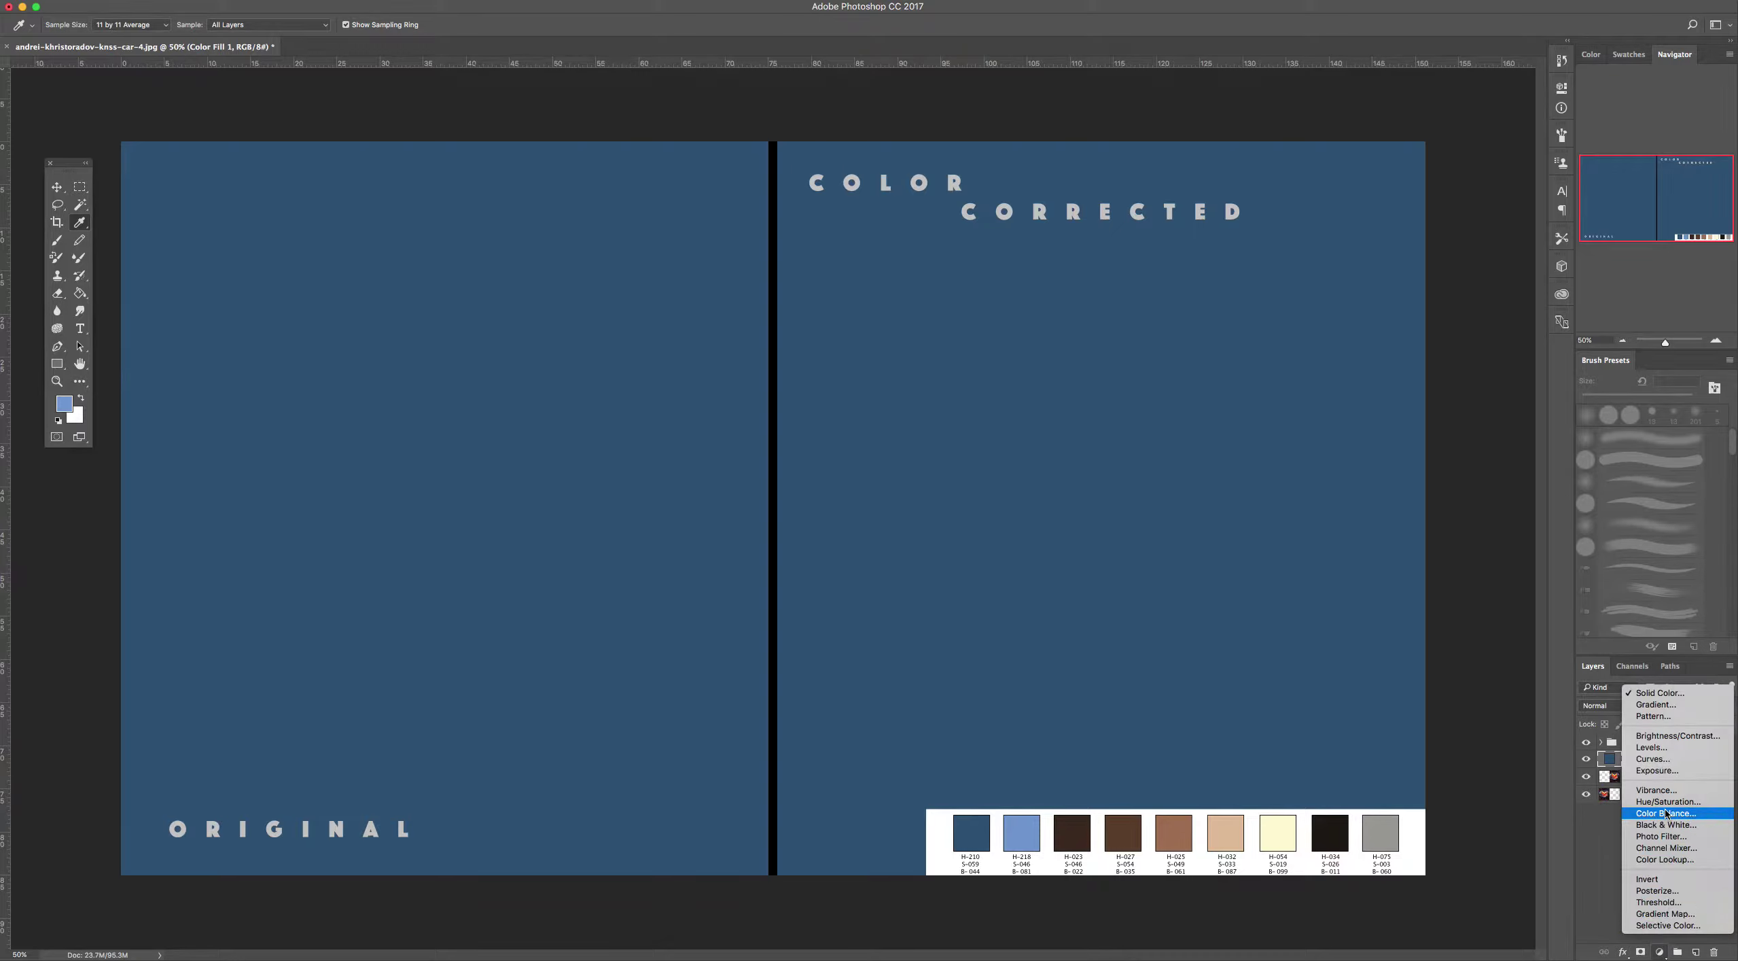
# Add a light-blue #7092cf Color Fill 2 layer, hide it, and target Color Fill 1's mask
pyautogui.click(1659, 693)
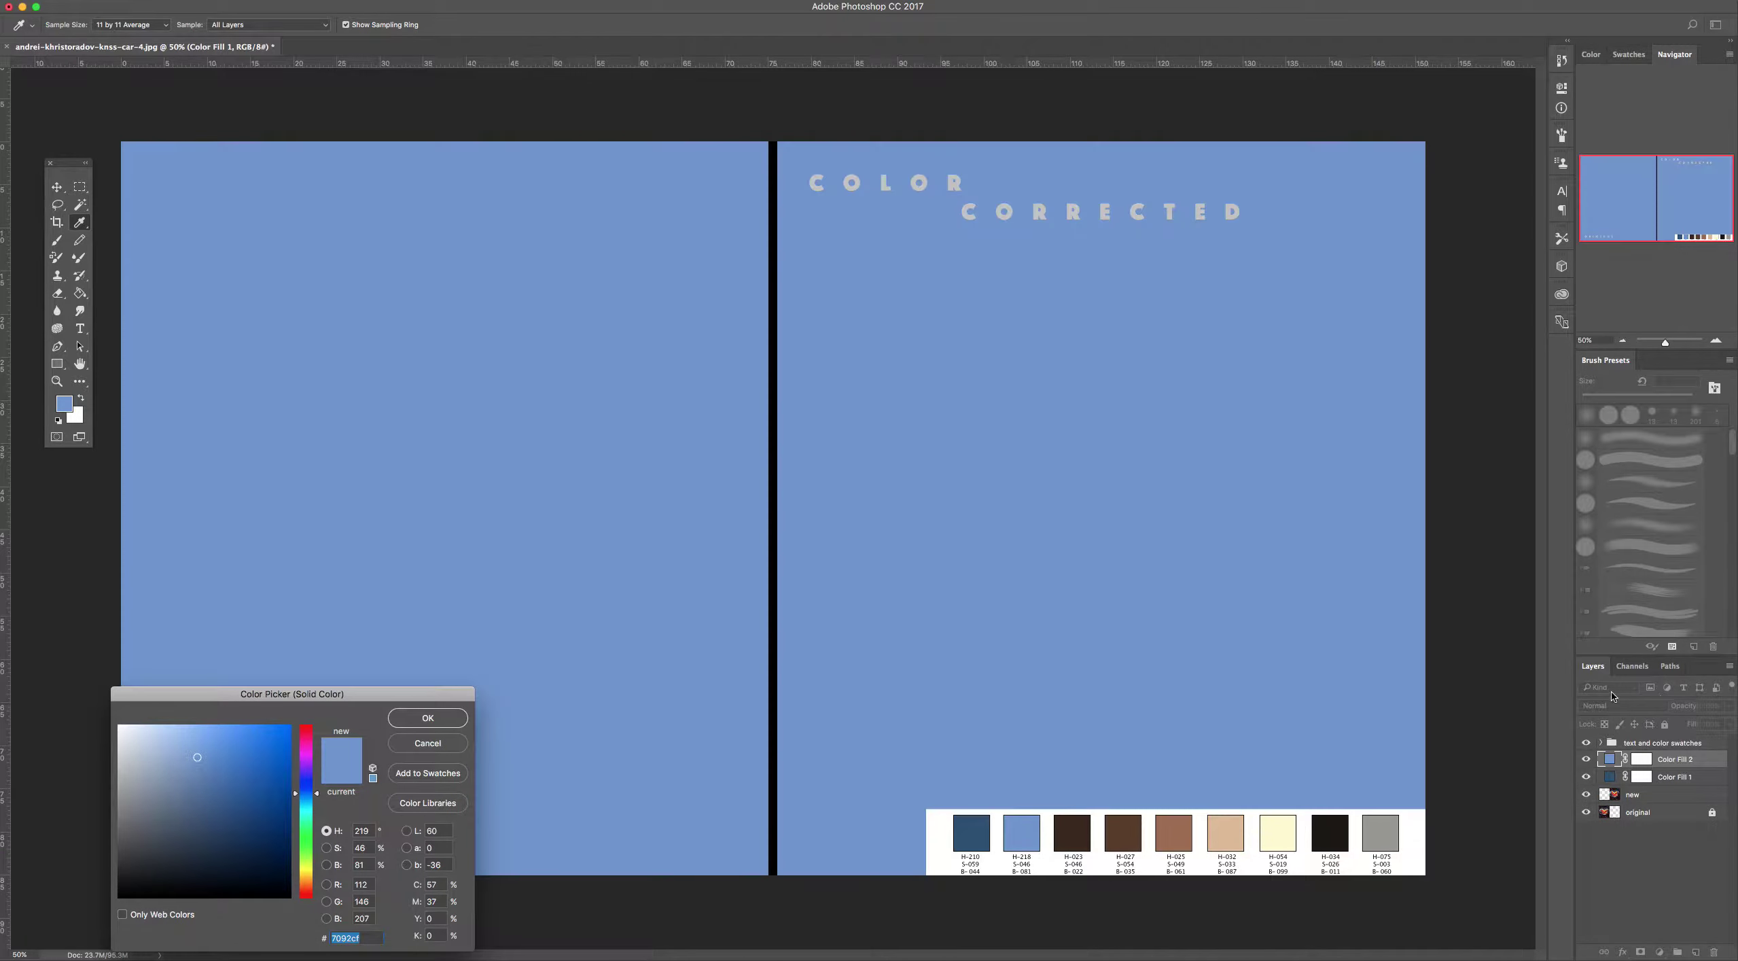
pyautogui.click(432, 721)
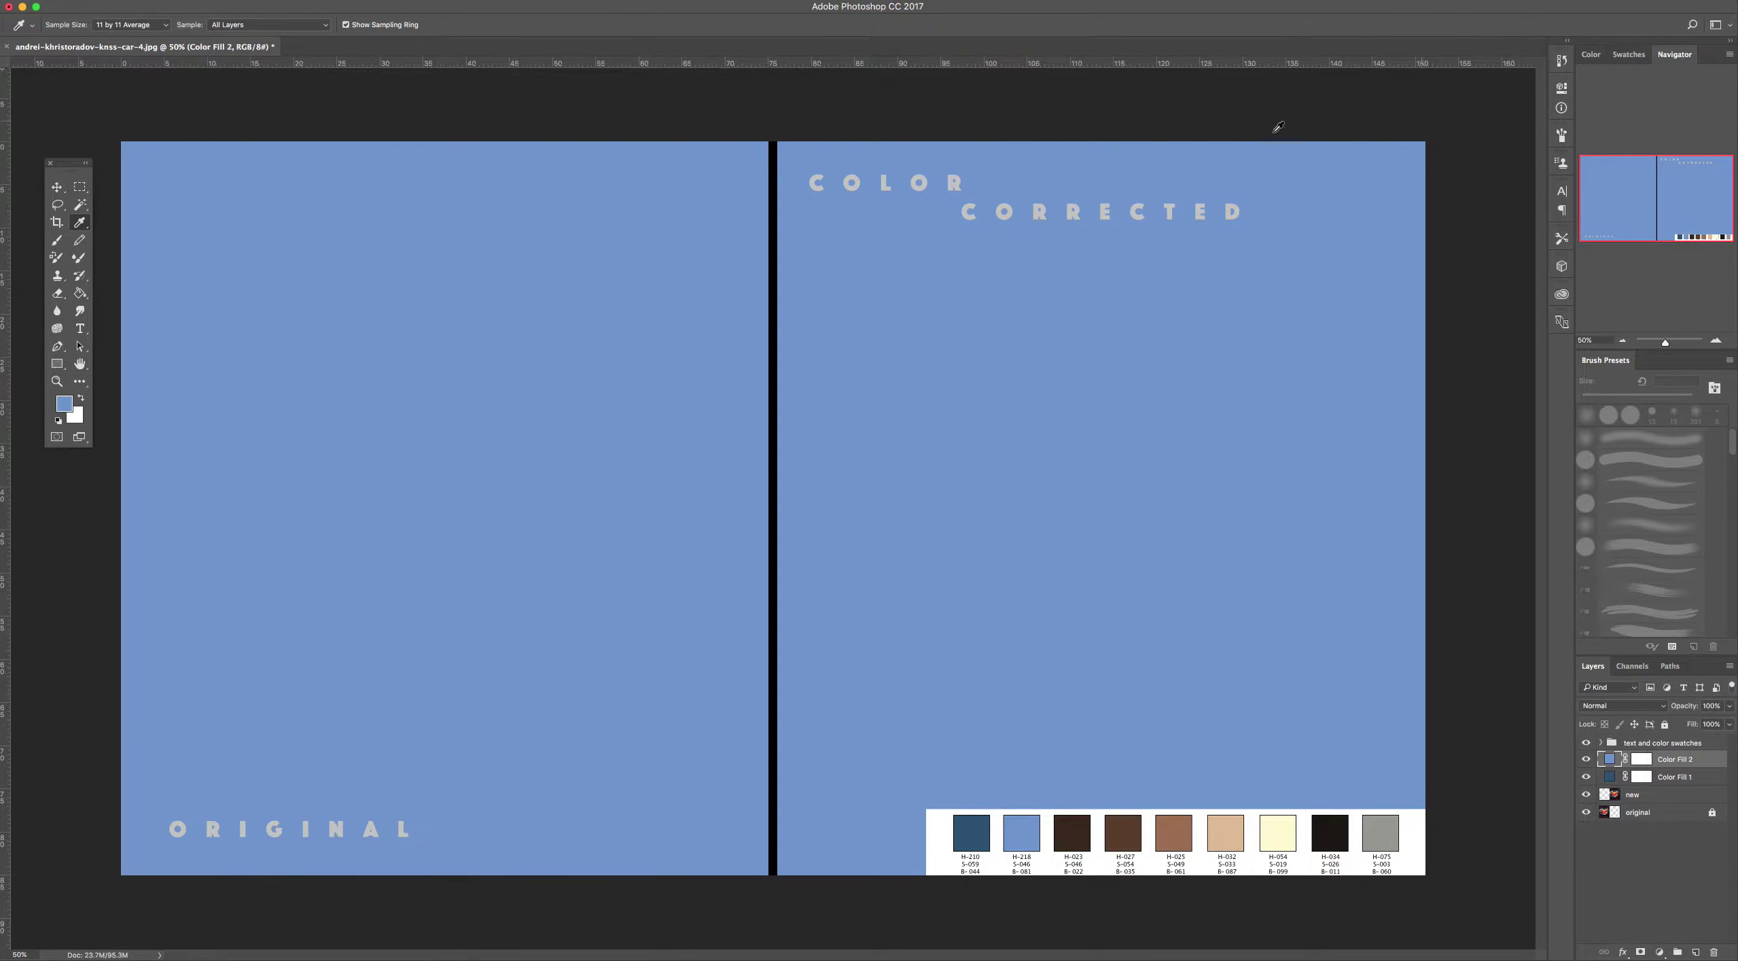
pyautogui.doubleClick(1607, 759)
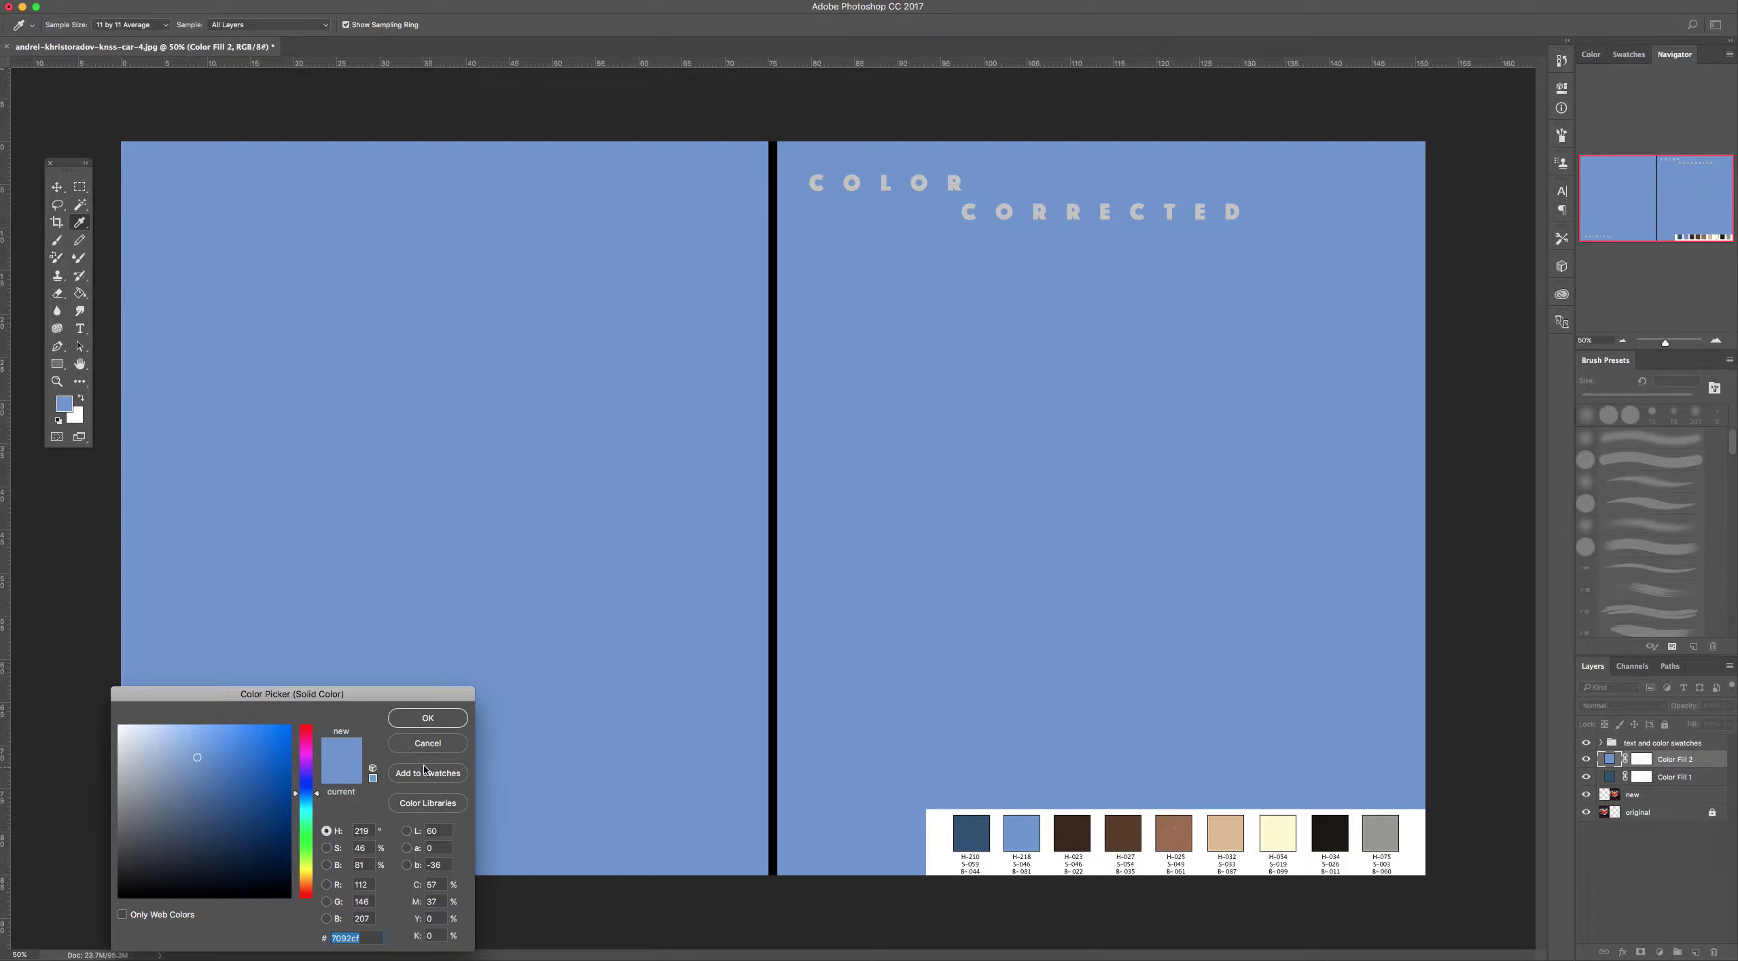
pyautogui.click(439, 744)
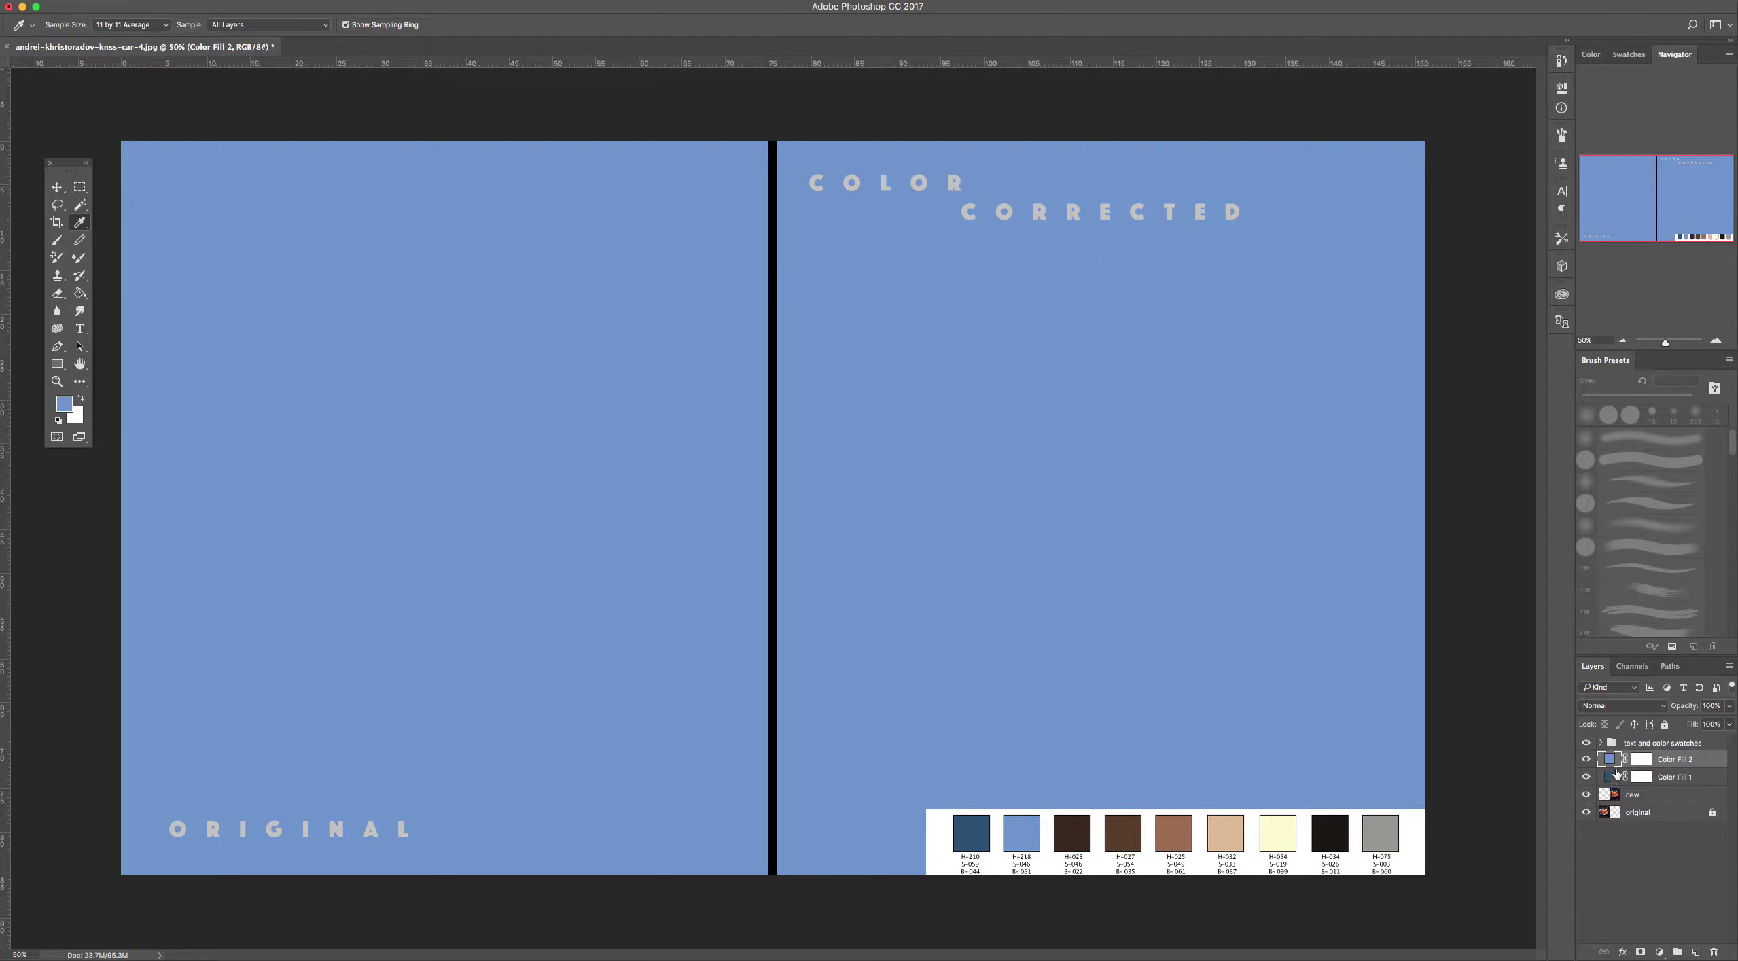
pyautogui.click(1586, 760)
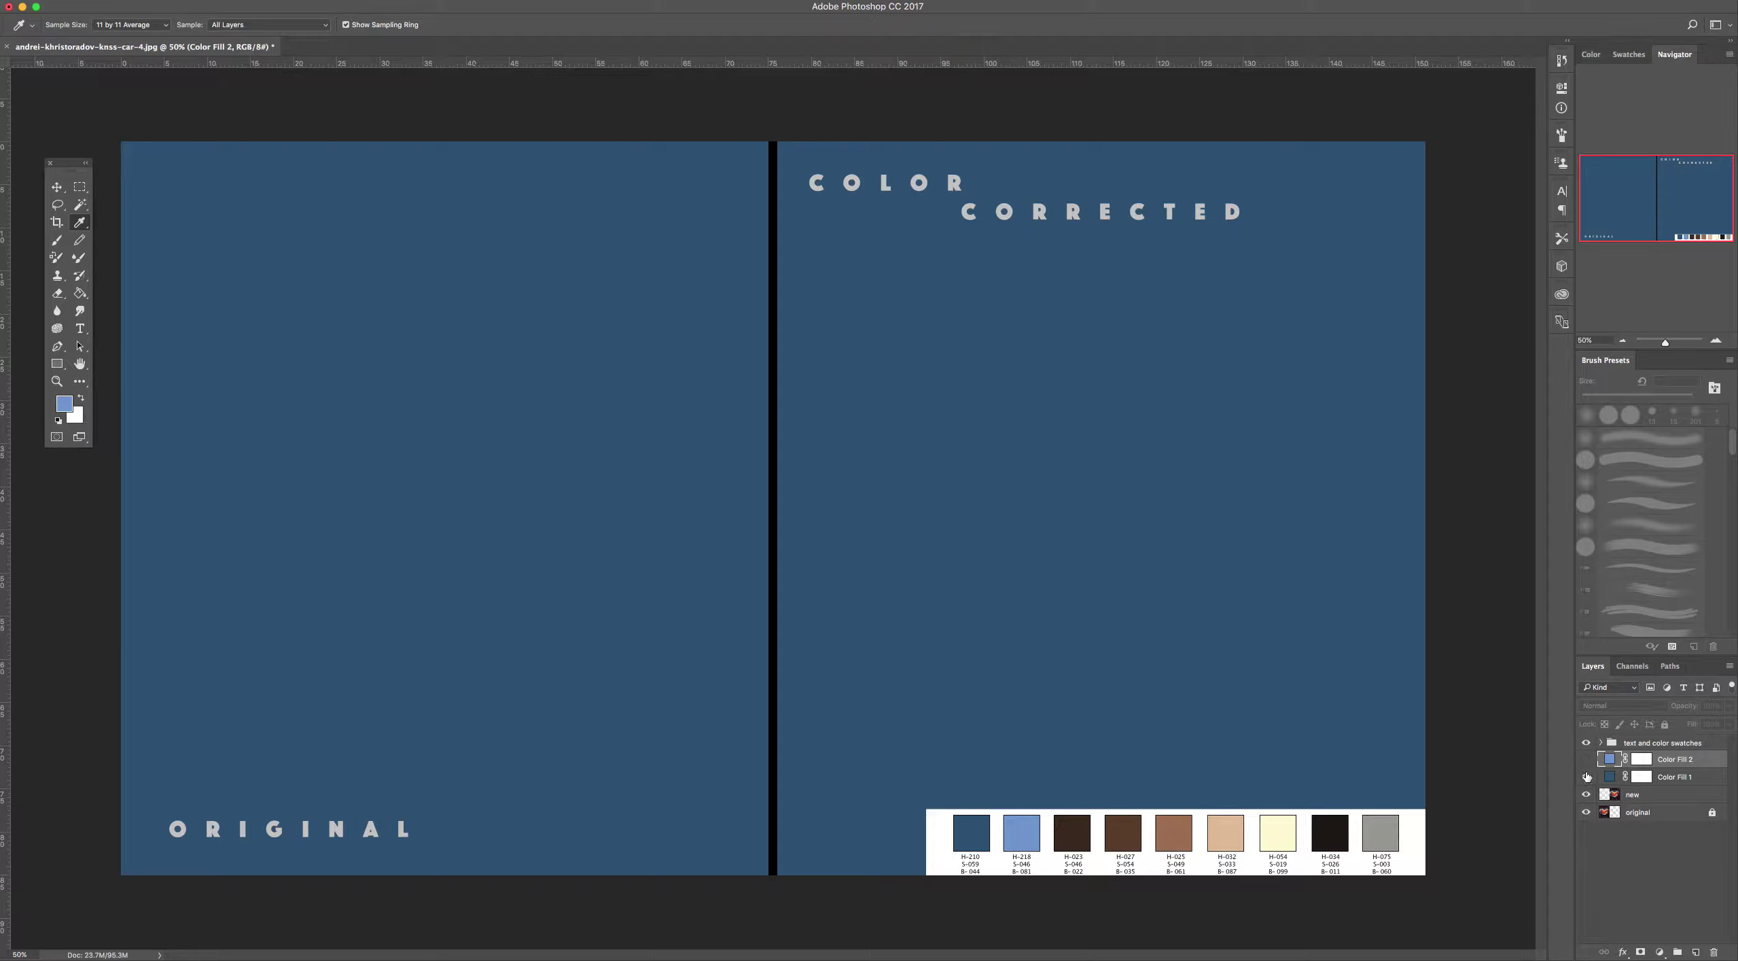
pyautogui.click(1643, 776)
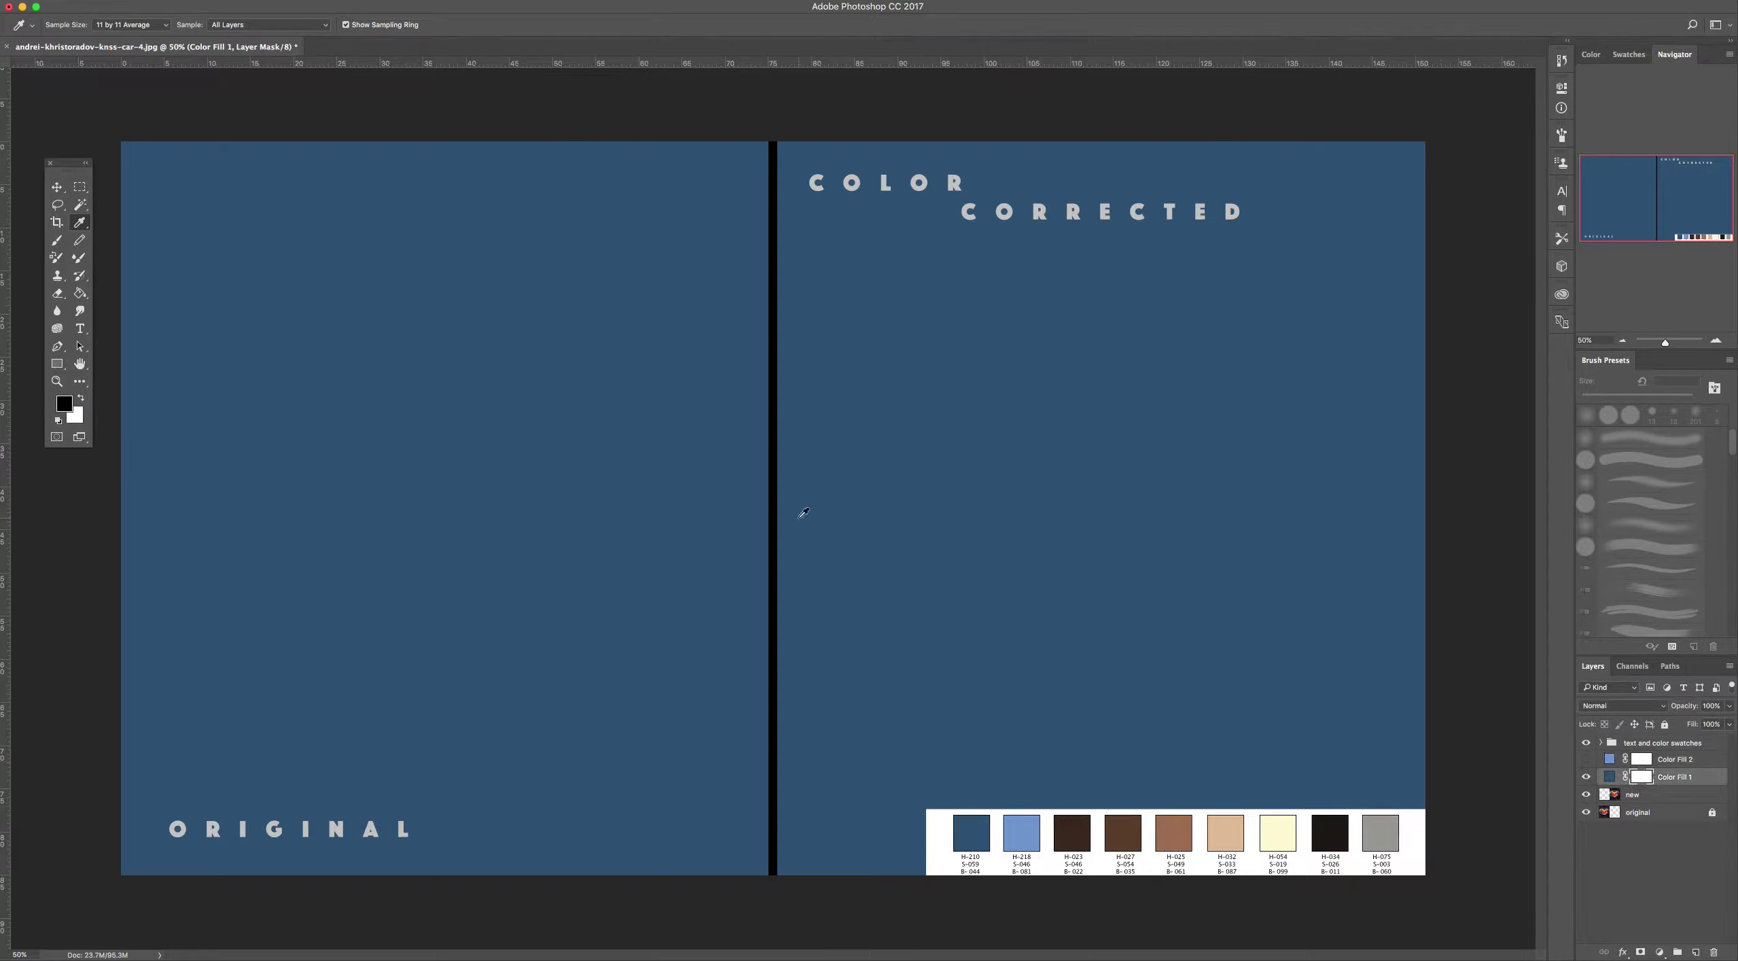
# Paint-bucket Color Fill 1's mask black to hide the fill, then zoom in on the right car's hood
pyautogui.press('g')
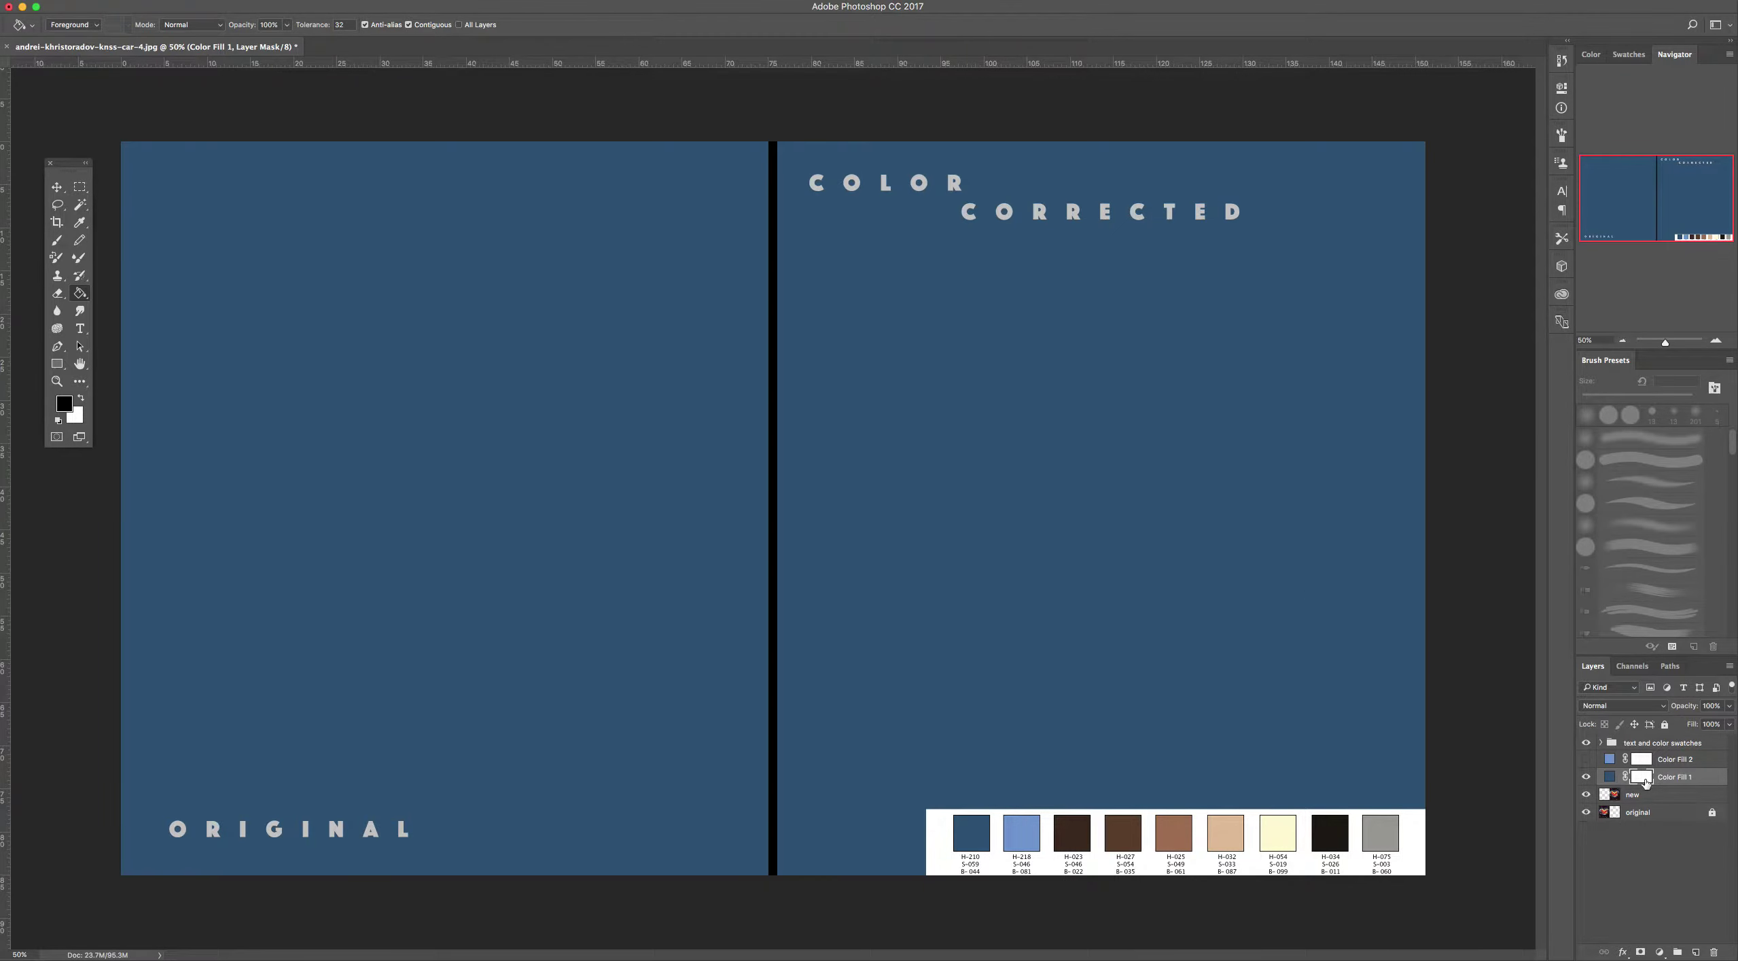
pyautogui.click(1303, 588)
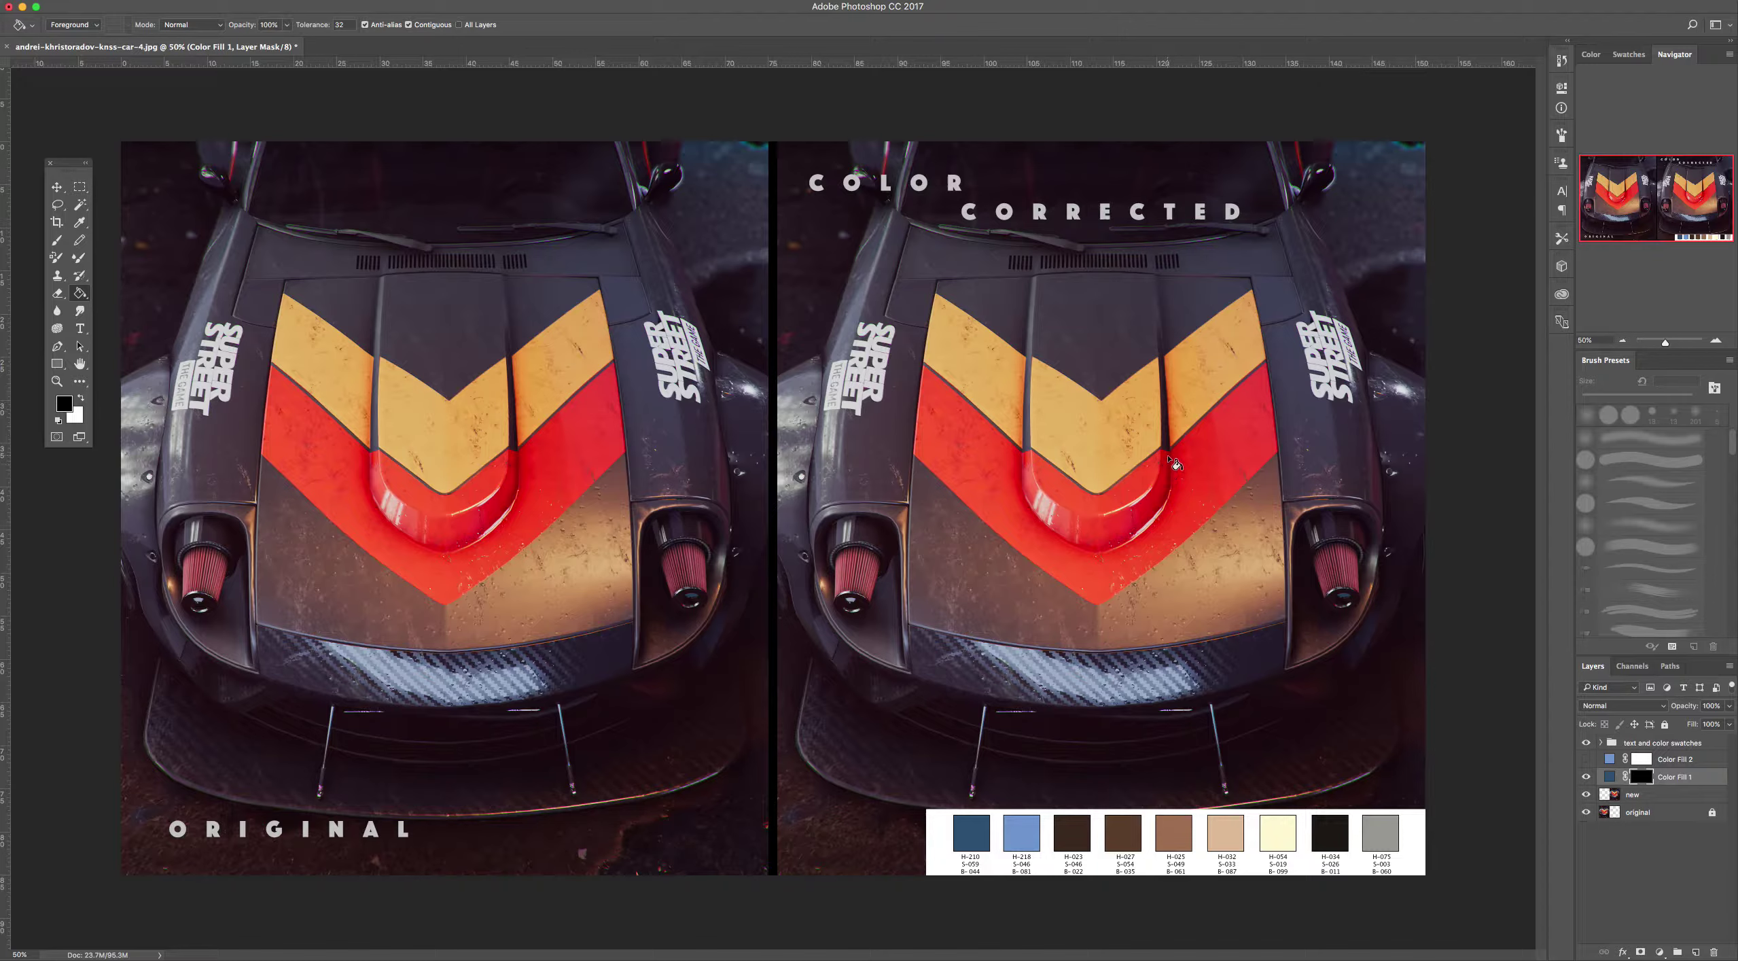
pyautogui.press('v')
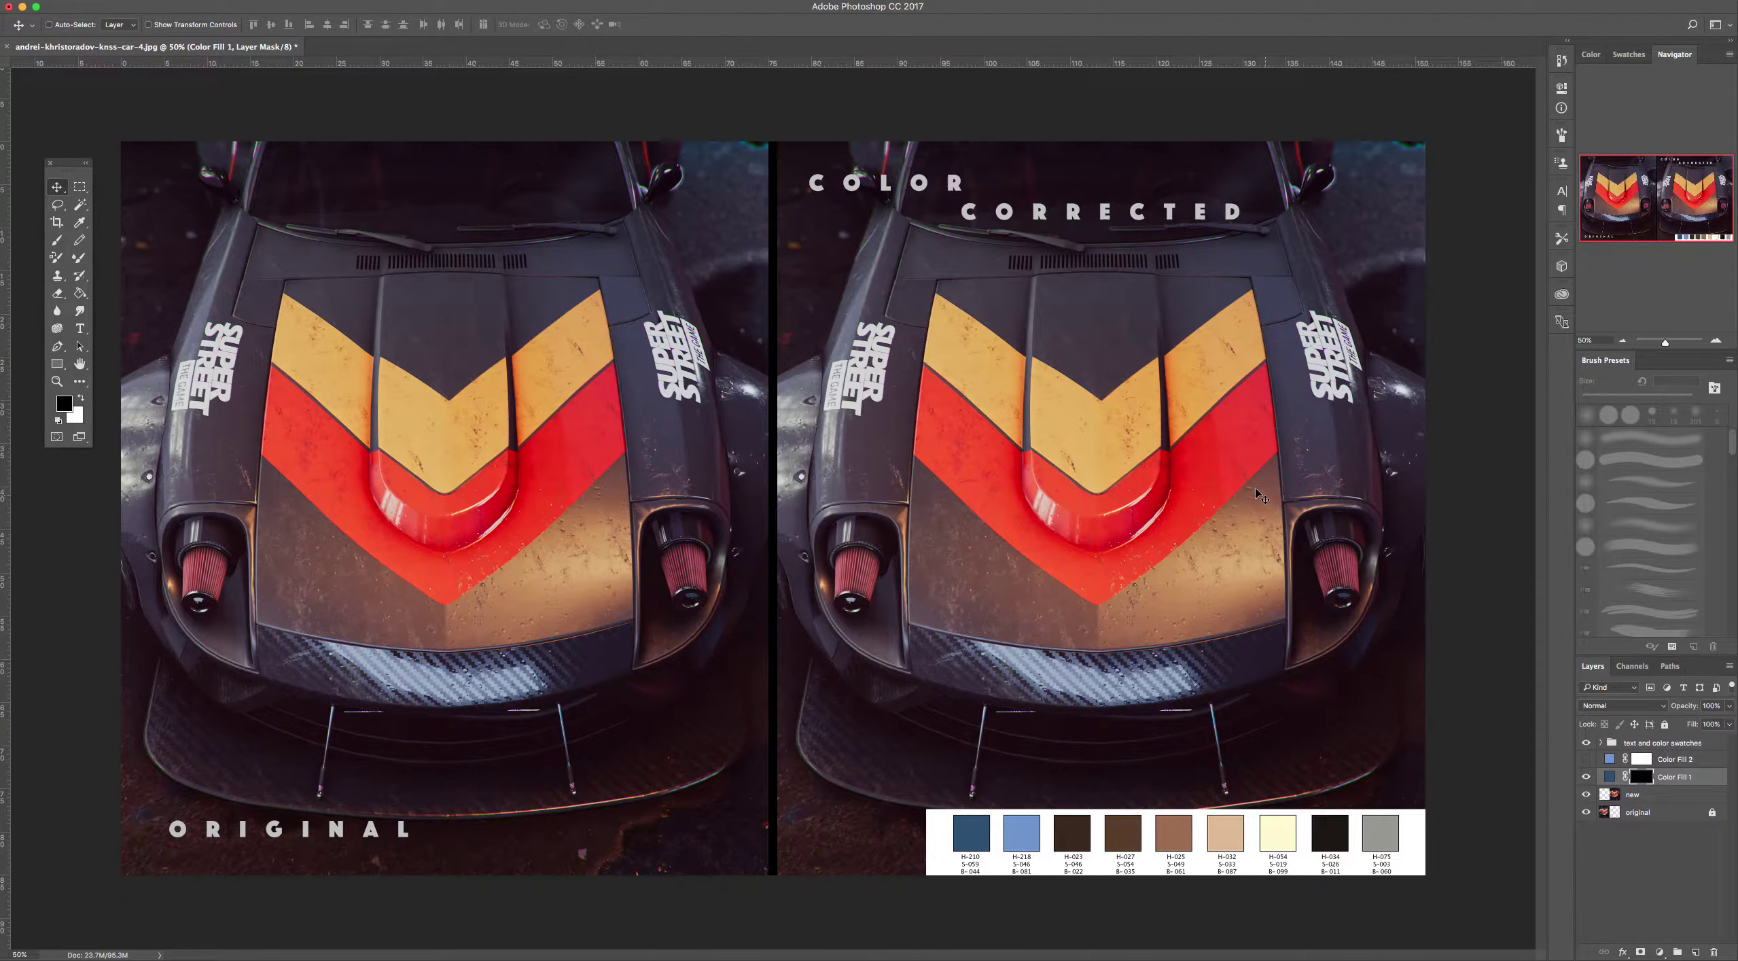
pyautogui.press('z')
pyautogui.moveTo(1153, 547); pyautogui.dragTo(1089, 501)
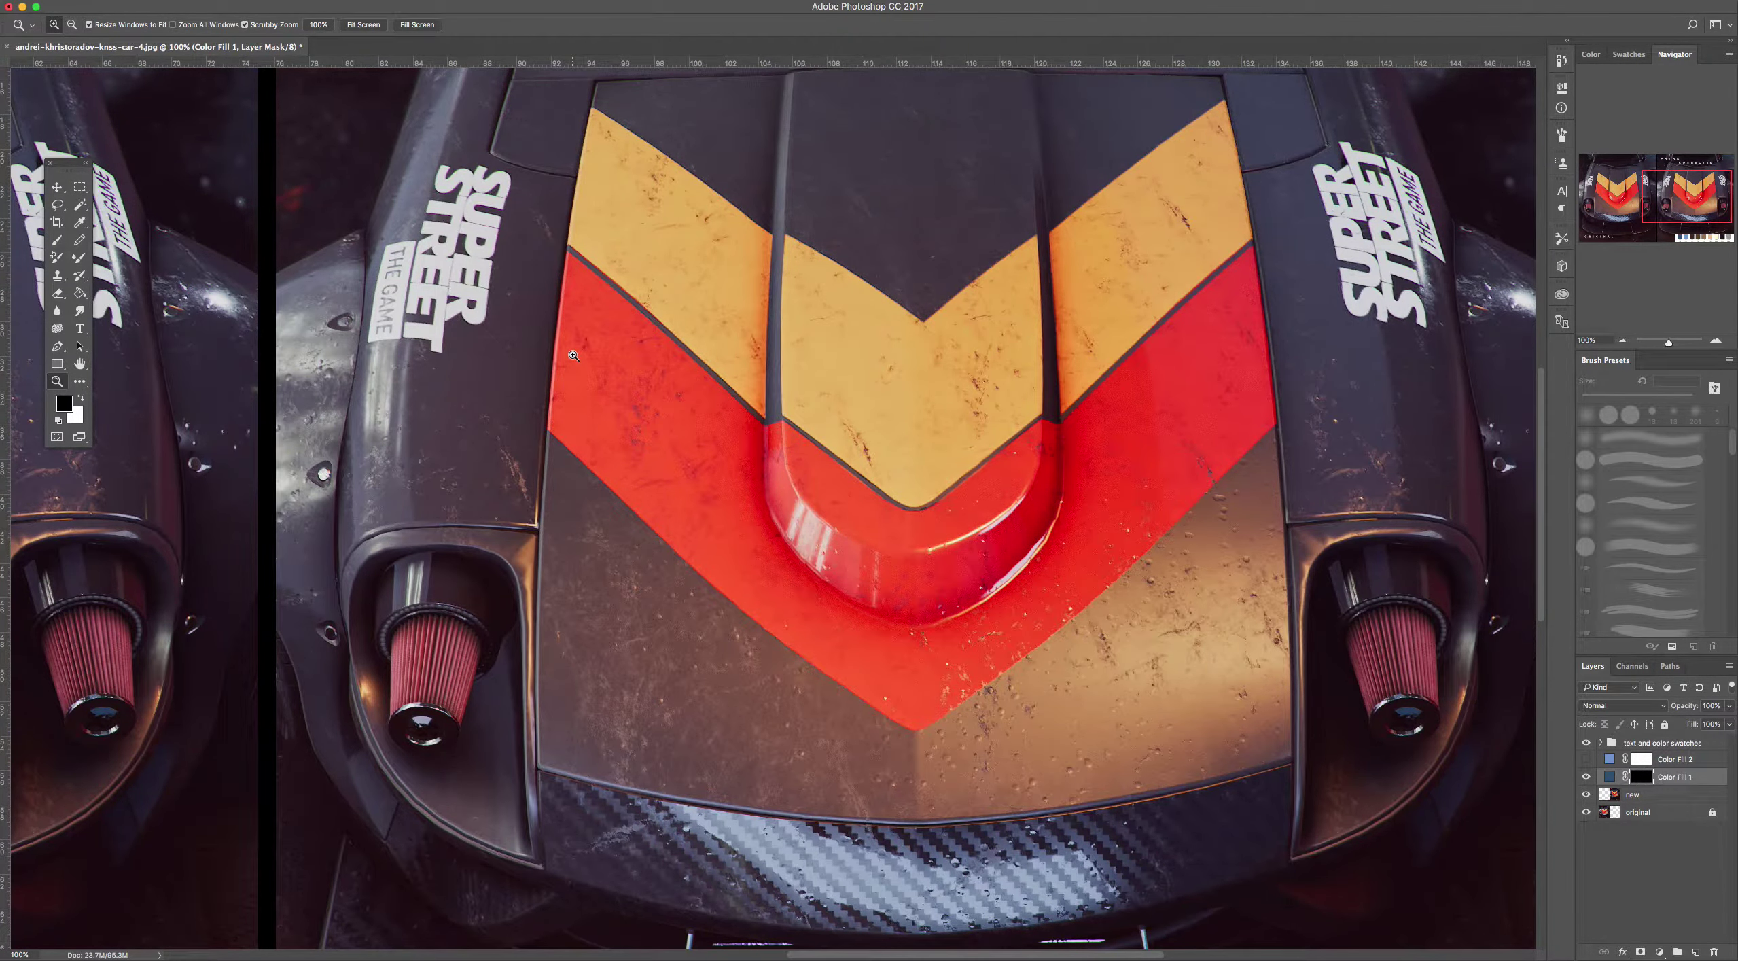
# Zoom in on the red stripe's left end and place corner anchors at its lower-left and upper-left corners
pyautogui.scroll(1, 903, 457)
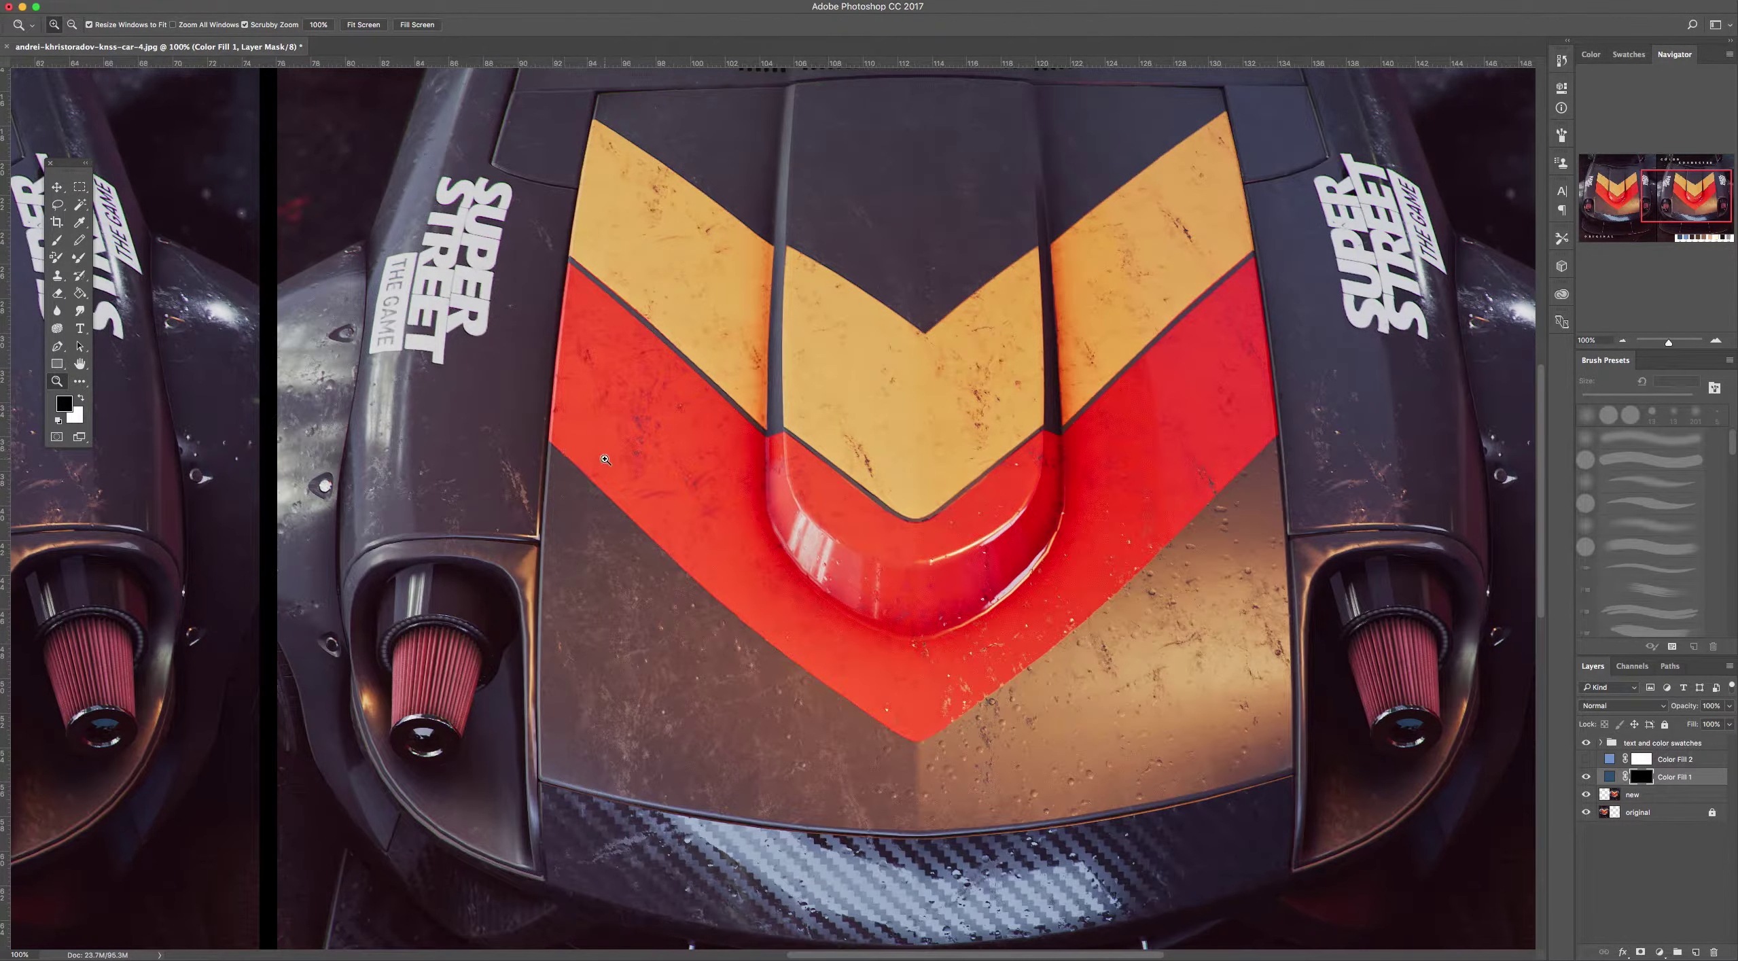
pyautogui.press('p')
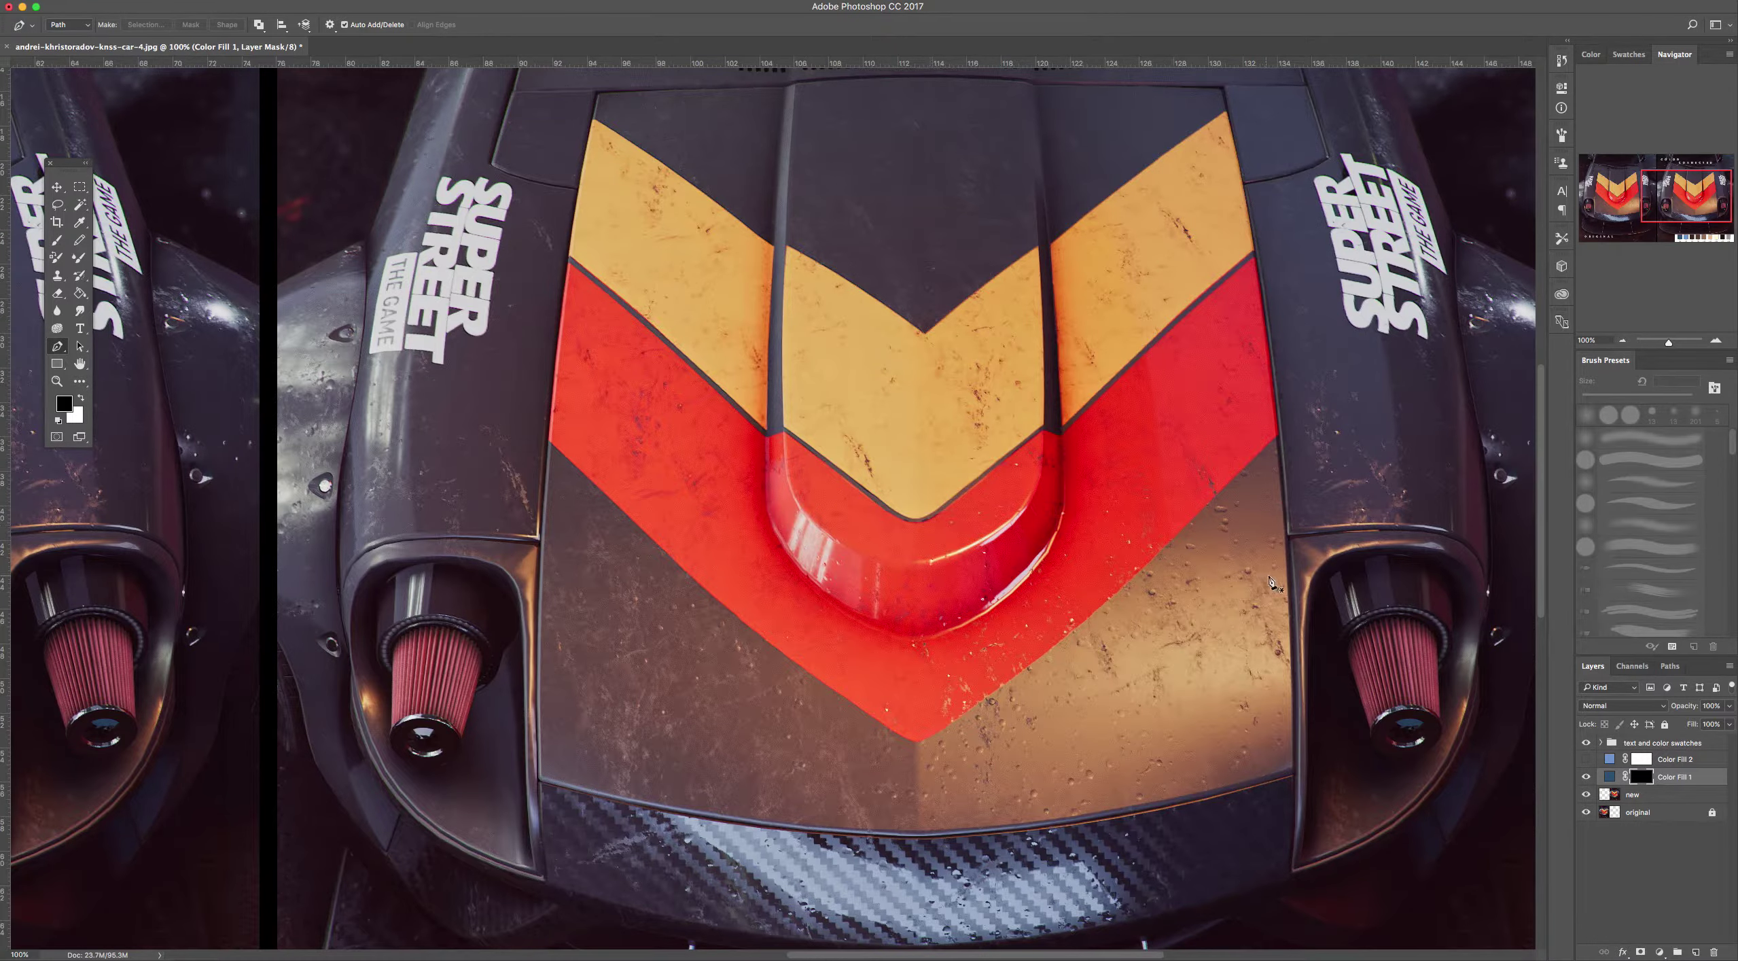
pyautogui.click(596, 407)
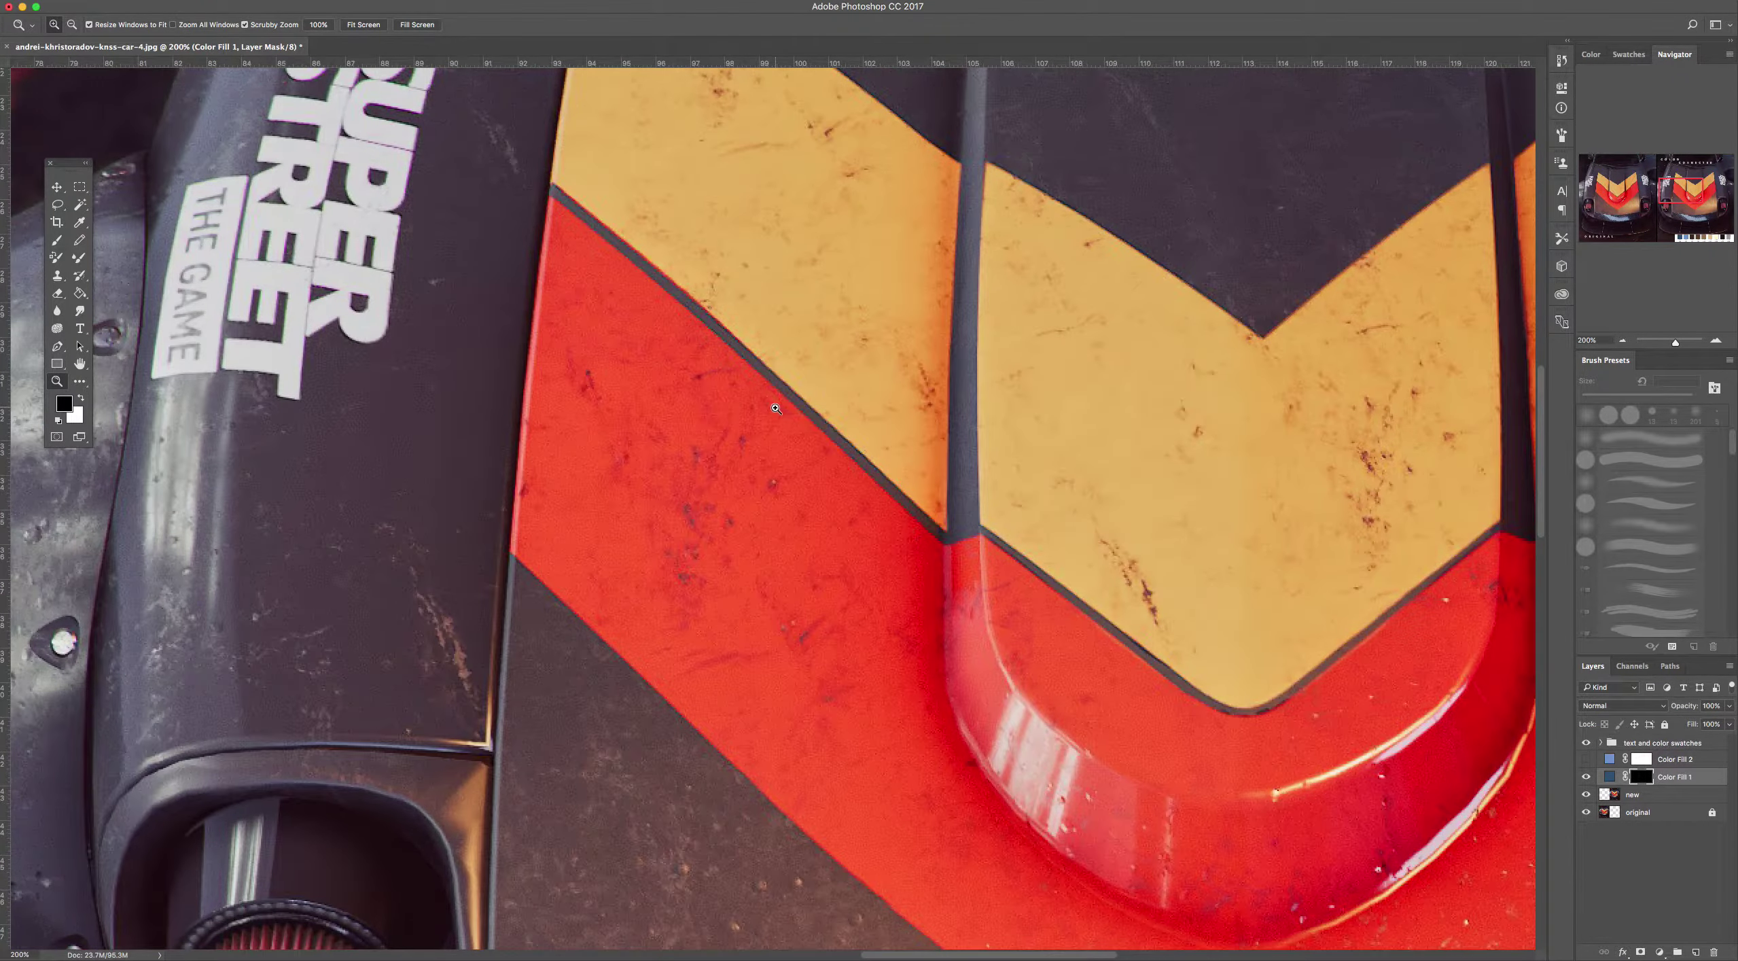
pyautogui.press('p')
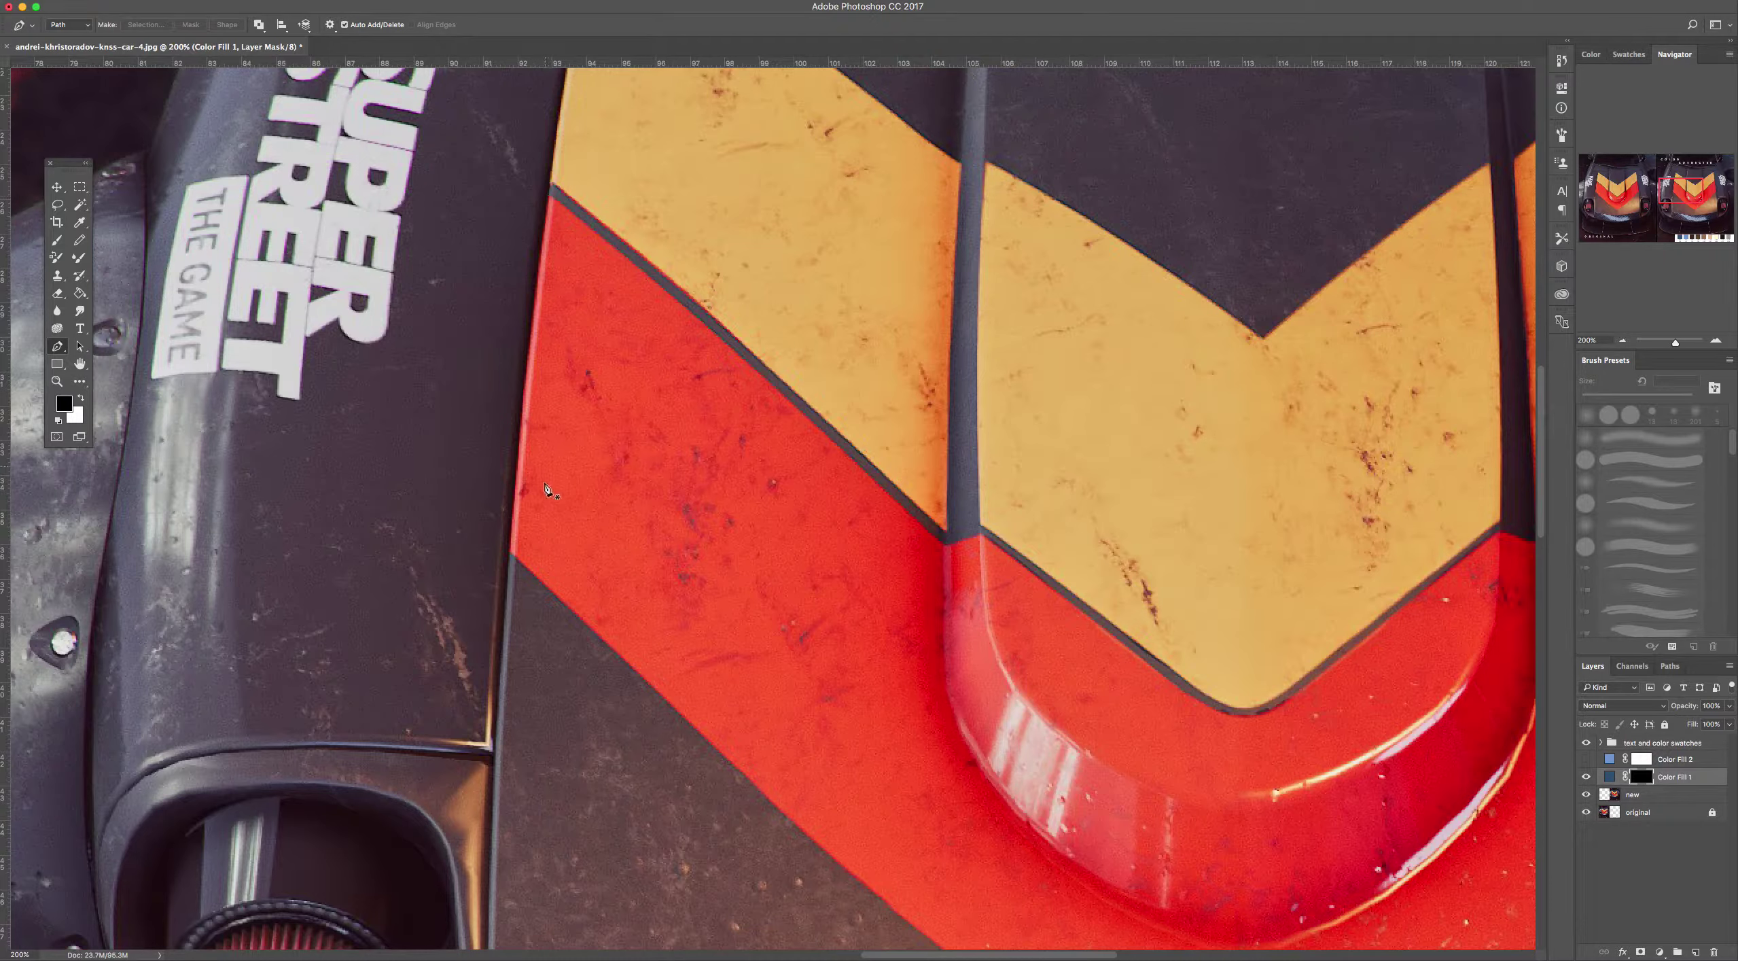
pyautogui.click(511, 553)
pyautogui.moveTo(549, 195); pyautogui.dragTo(564, 114)
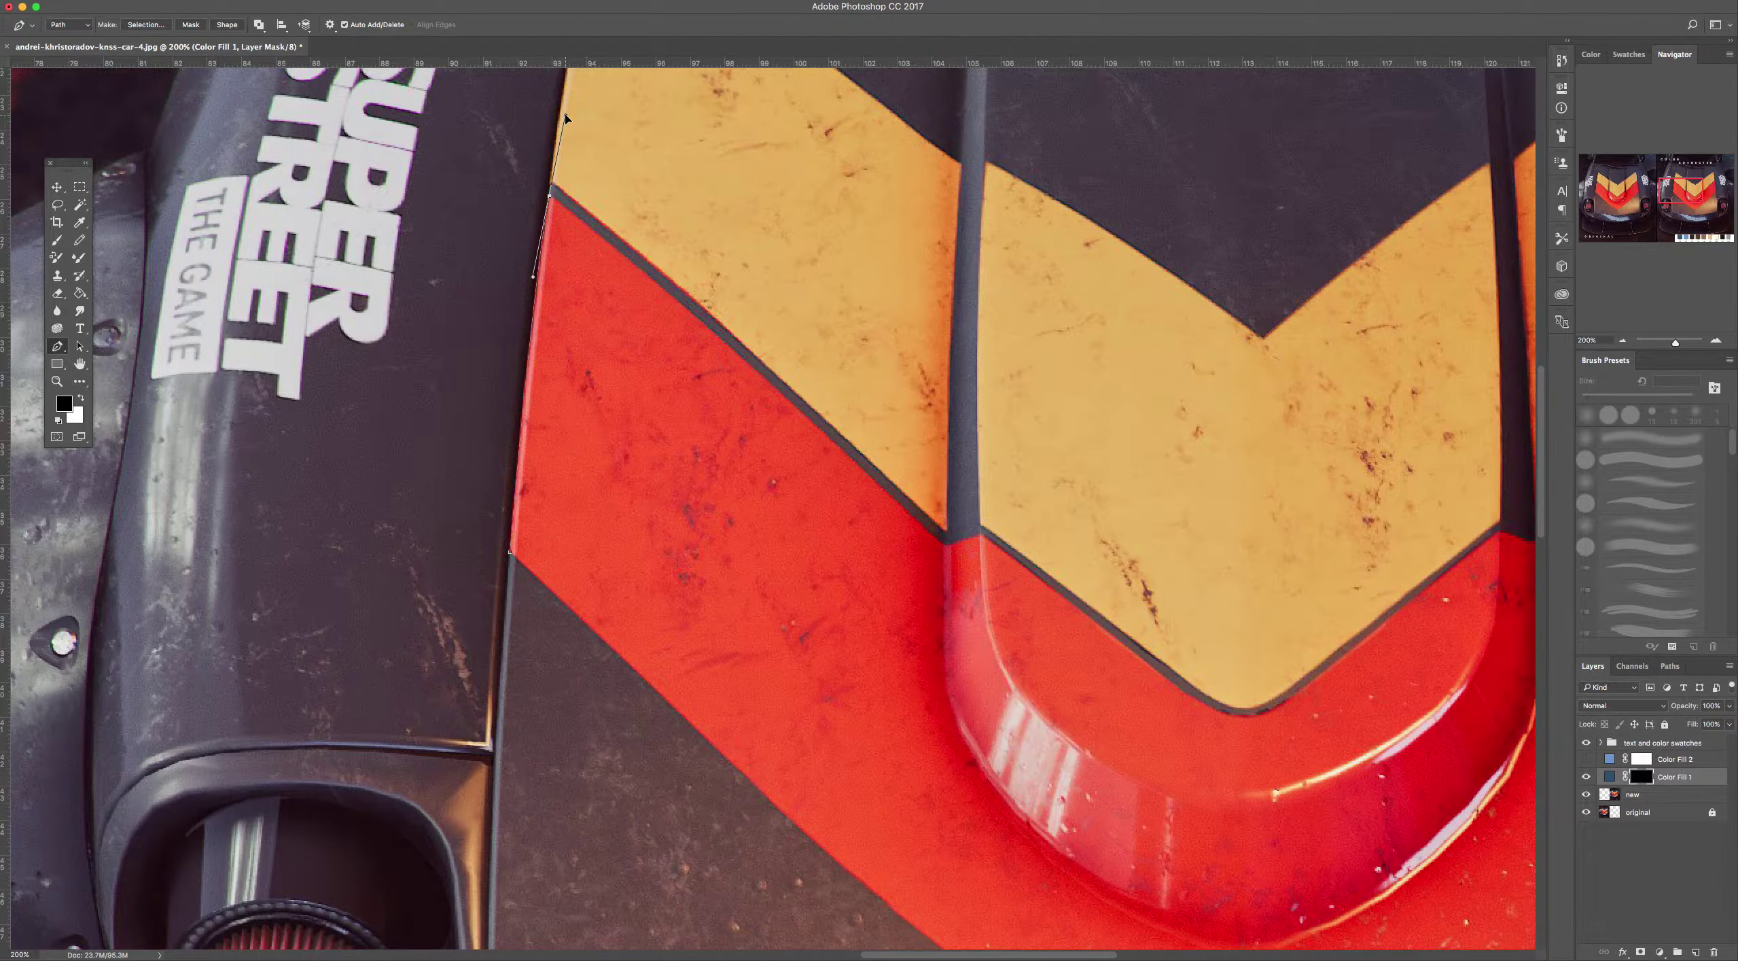
pyautogui.keyDown('alt'); pyautogui.click(550, 197); pyautogui.keyUp('alt')
# Trace anchors along the stripe's upper edge, under the yellow chevron, to the scoop's right side
pyautogui.moveTo(947, 548); pyautogui.dragTo(1196, 787)
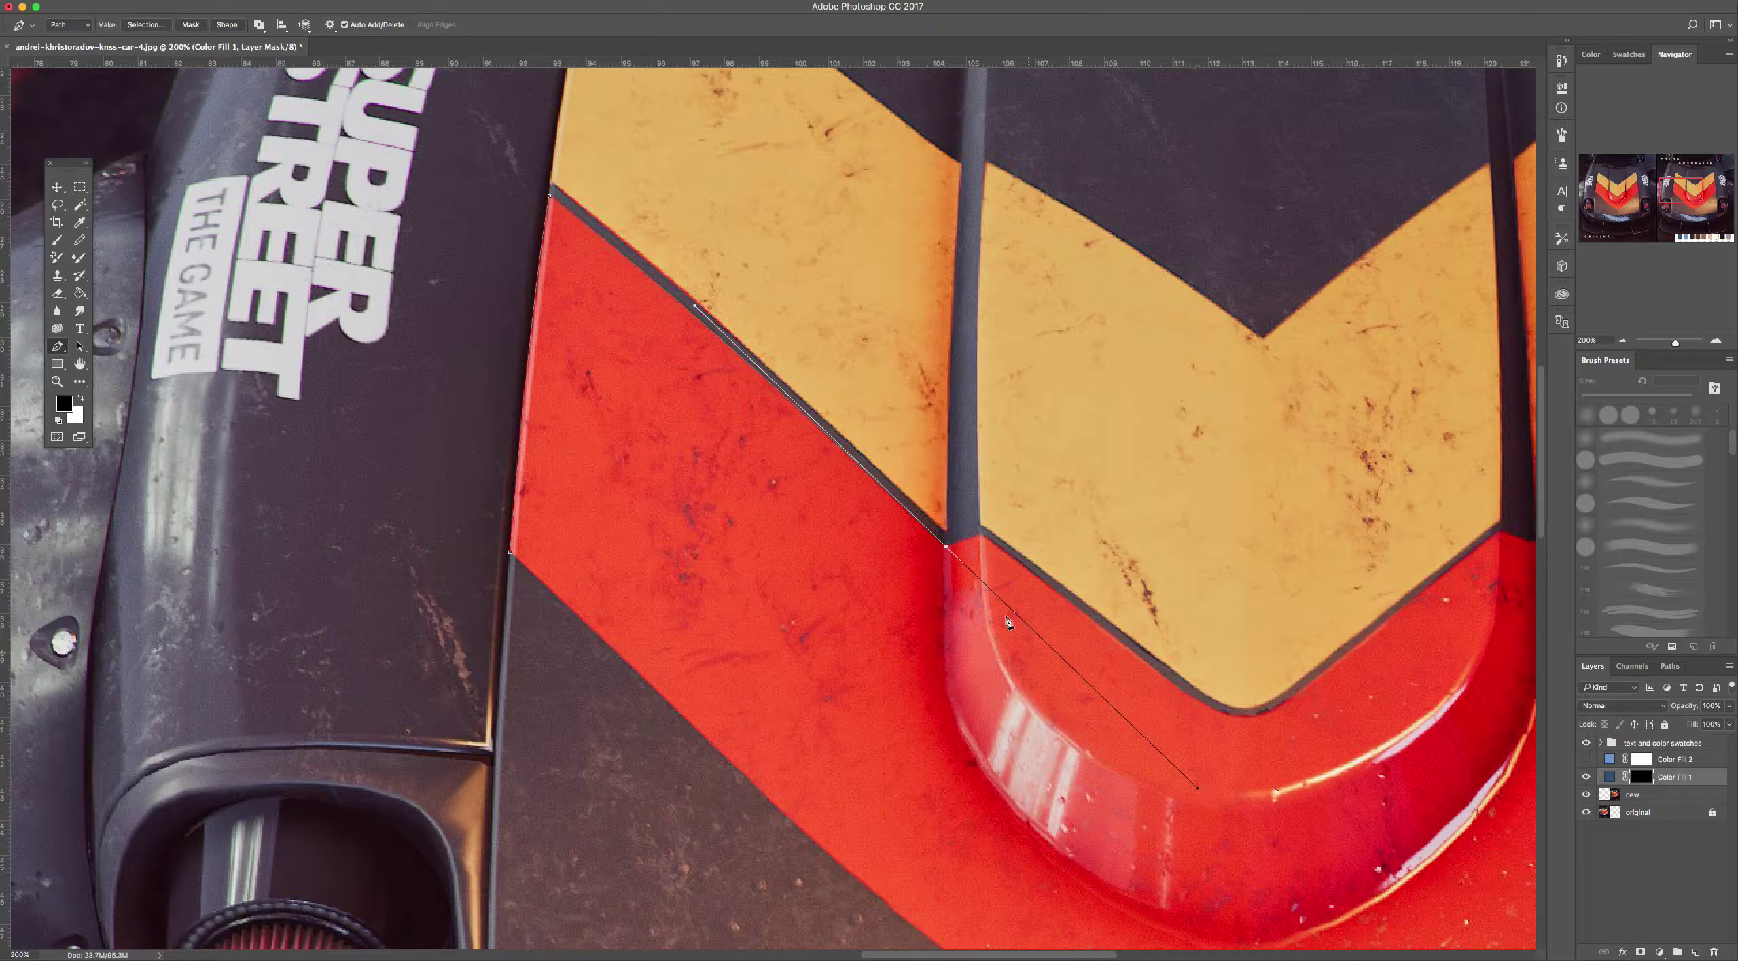
pyautogui.keyDown('alt'); pyautogui.click(946, 547); pyautogui.keyUp('alt')
pyautogui.click(981, 535)
pyautogui.click(1188, 694)
pyautogui.click(1246, 716)
pyautogui.moveTo(1305, 676); pyautogui.dragTo(1290, 697)
pyautogui.click(1500, 530)
pyautogui.hscroll(10, 1291, 645)
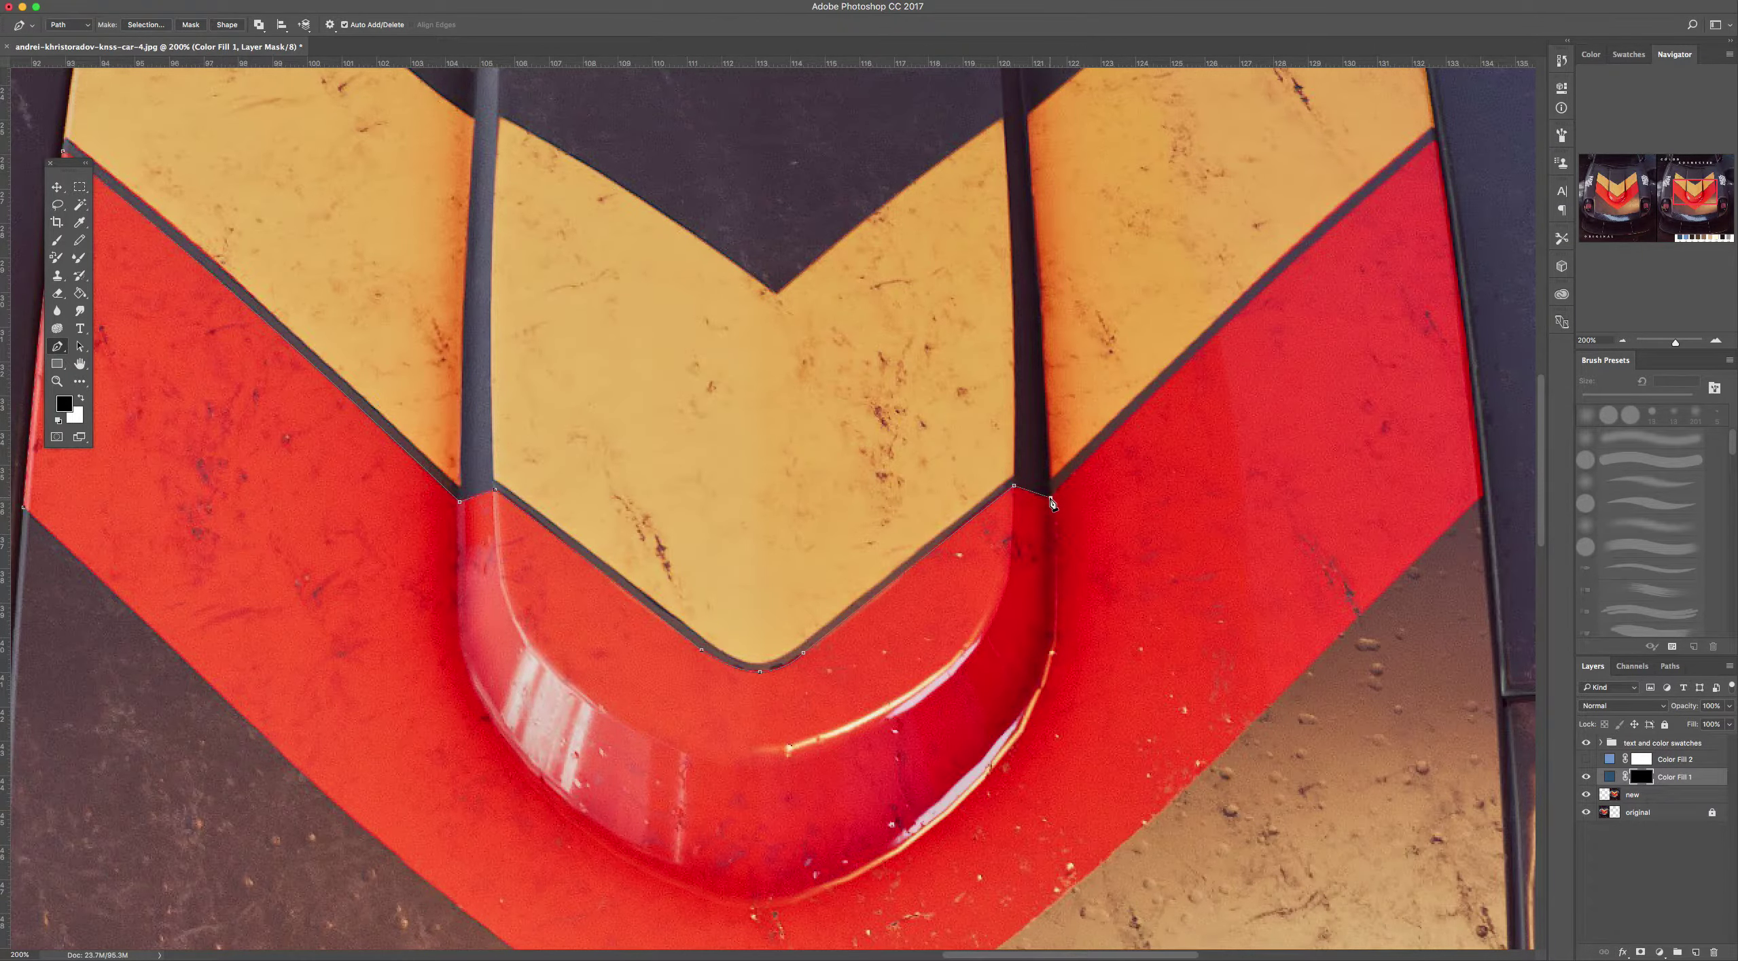
# Continue the path down the stripe's right edge to its bottom point and along the lower-left edge
pyautogui.hscroll(6, 1175, 486)
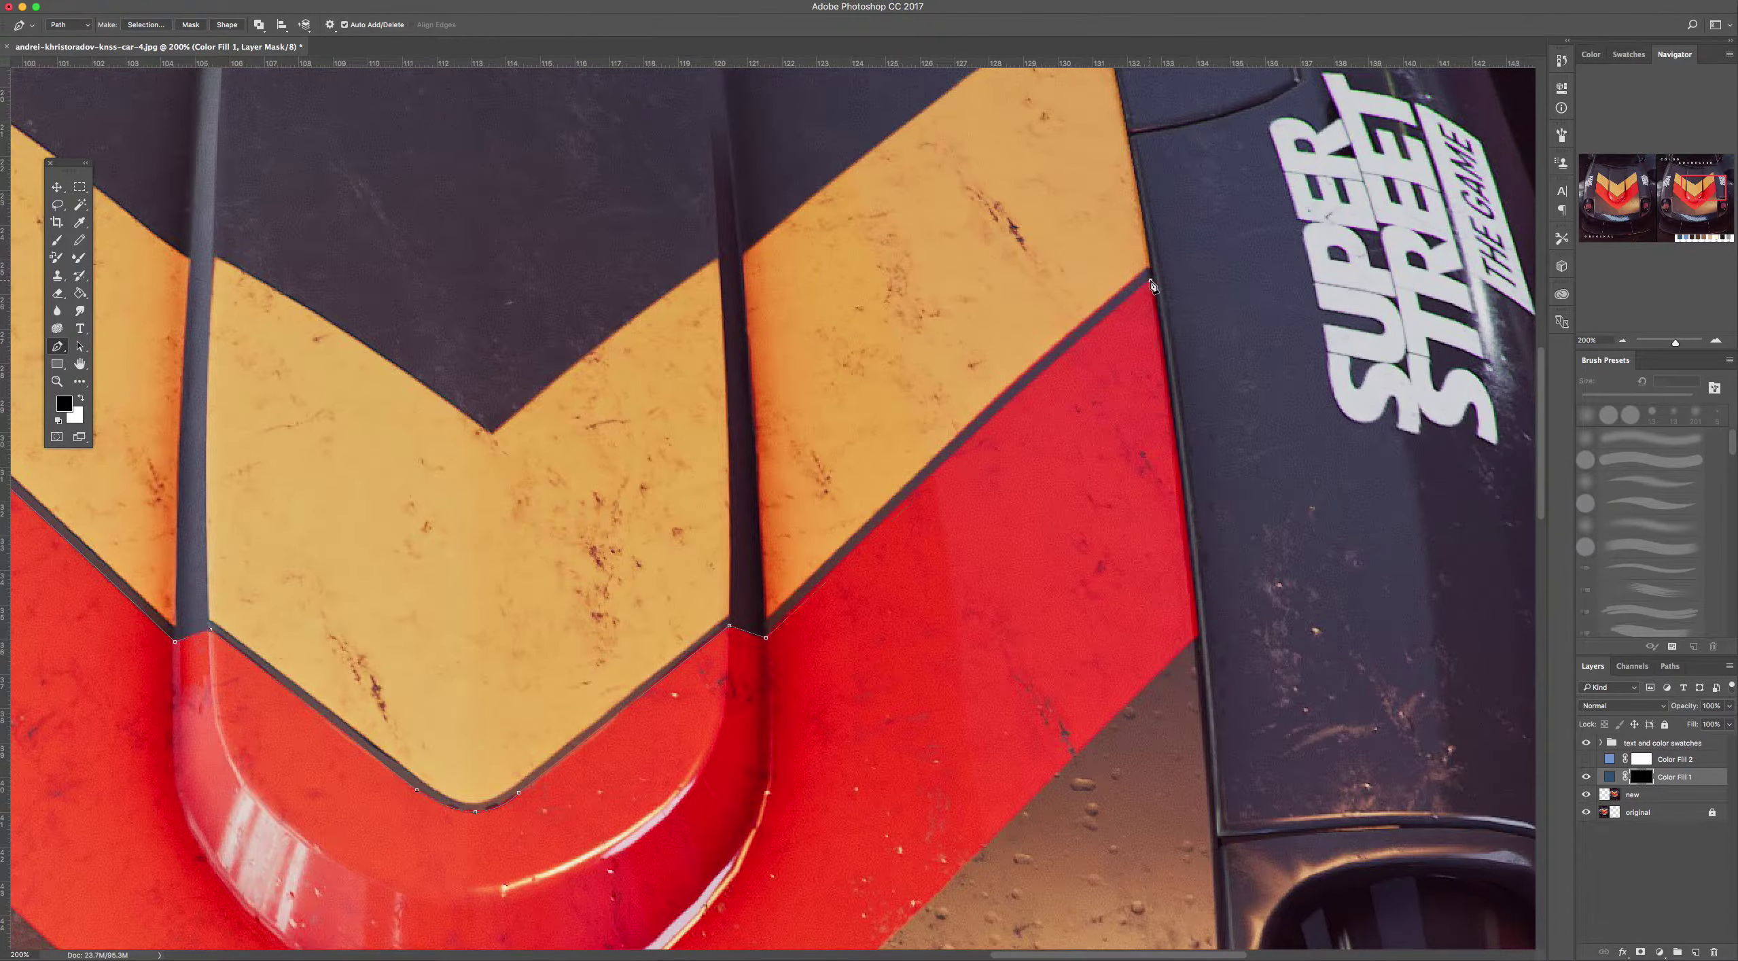
pyautogui.click(1150, 280)
pyautogui.click(1329, 135)
pyautogui.press('super+z')
pyautogui.moveTo(1197, 638)
pyautogui.mouseDown()
pyautogui.moveTo(1214, 812)
pyautogui.moveTo(1205, 645)
pyautogui.mouseUp()
pyautogui.moveTo(1079, 632); pyautogui.dragTo(1308, 230)
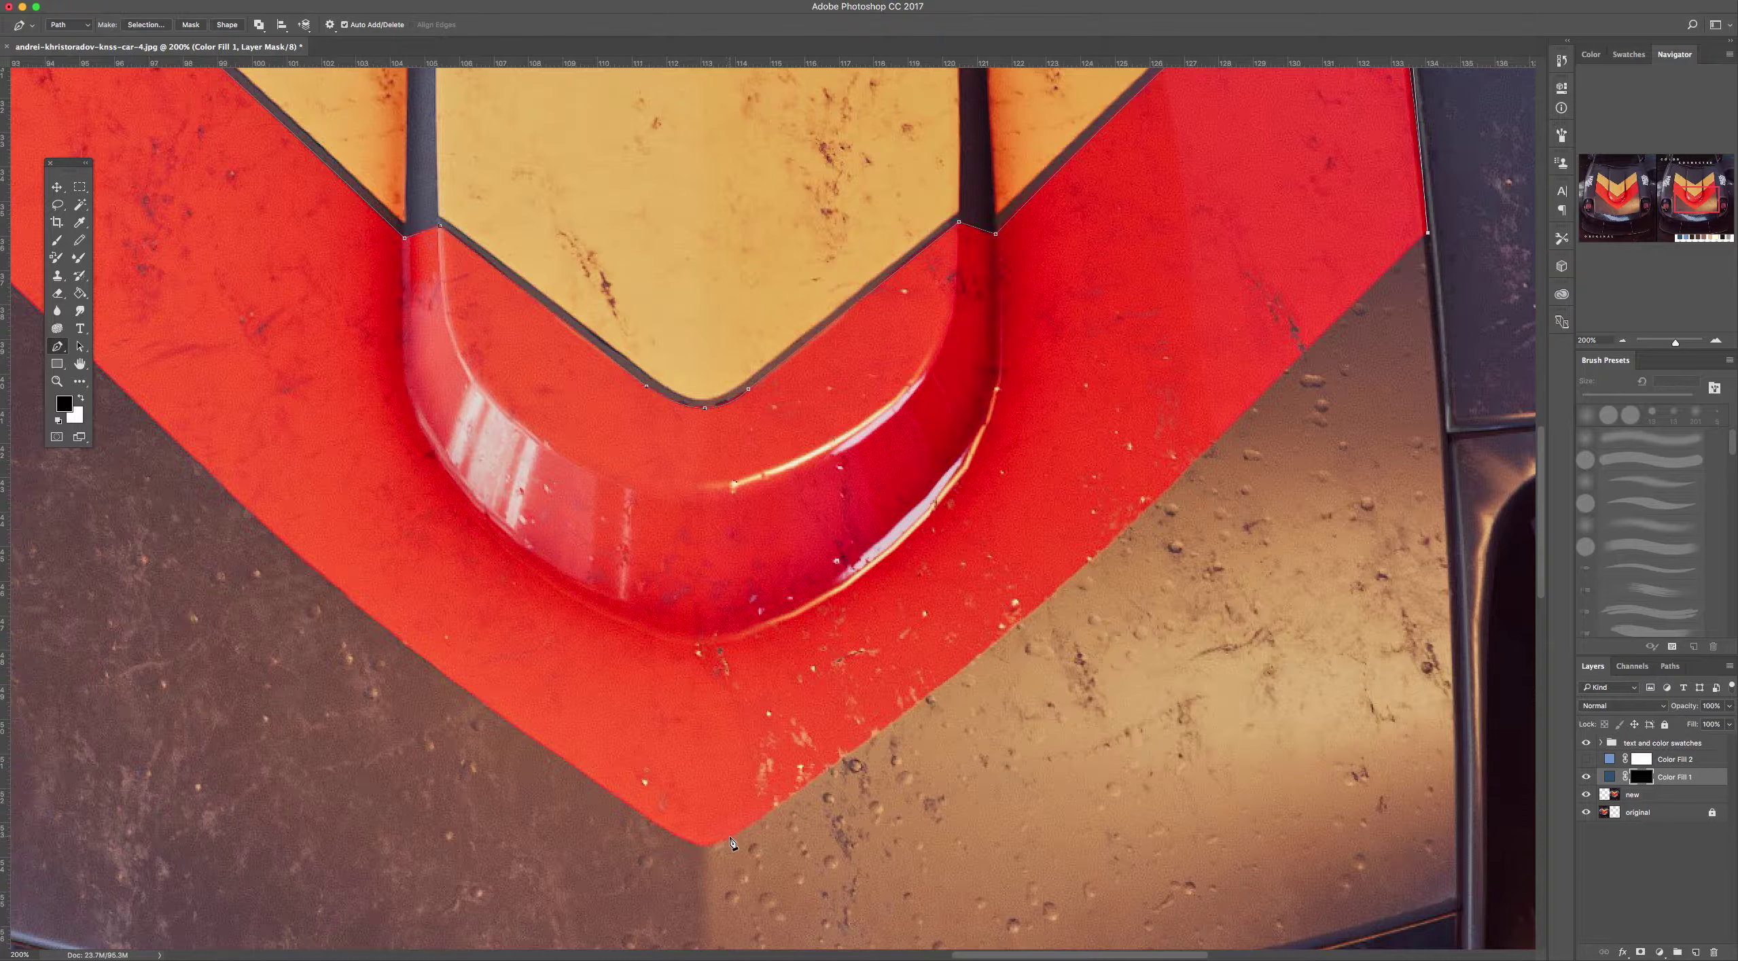
pyautogui.moveTo(697, 854); pyautogui.dragTo(500, 950)
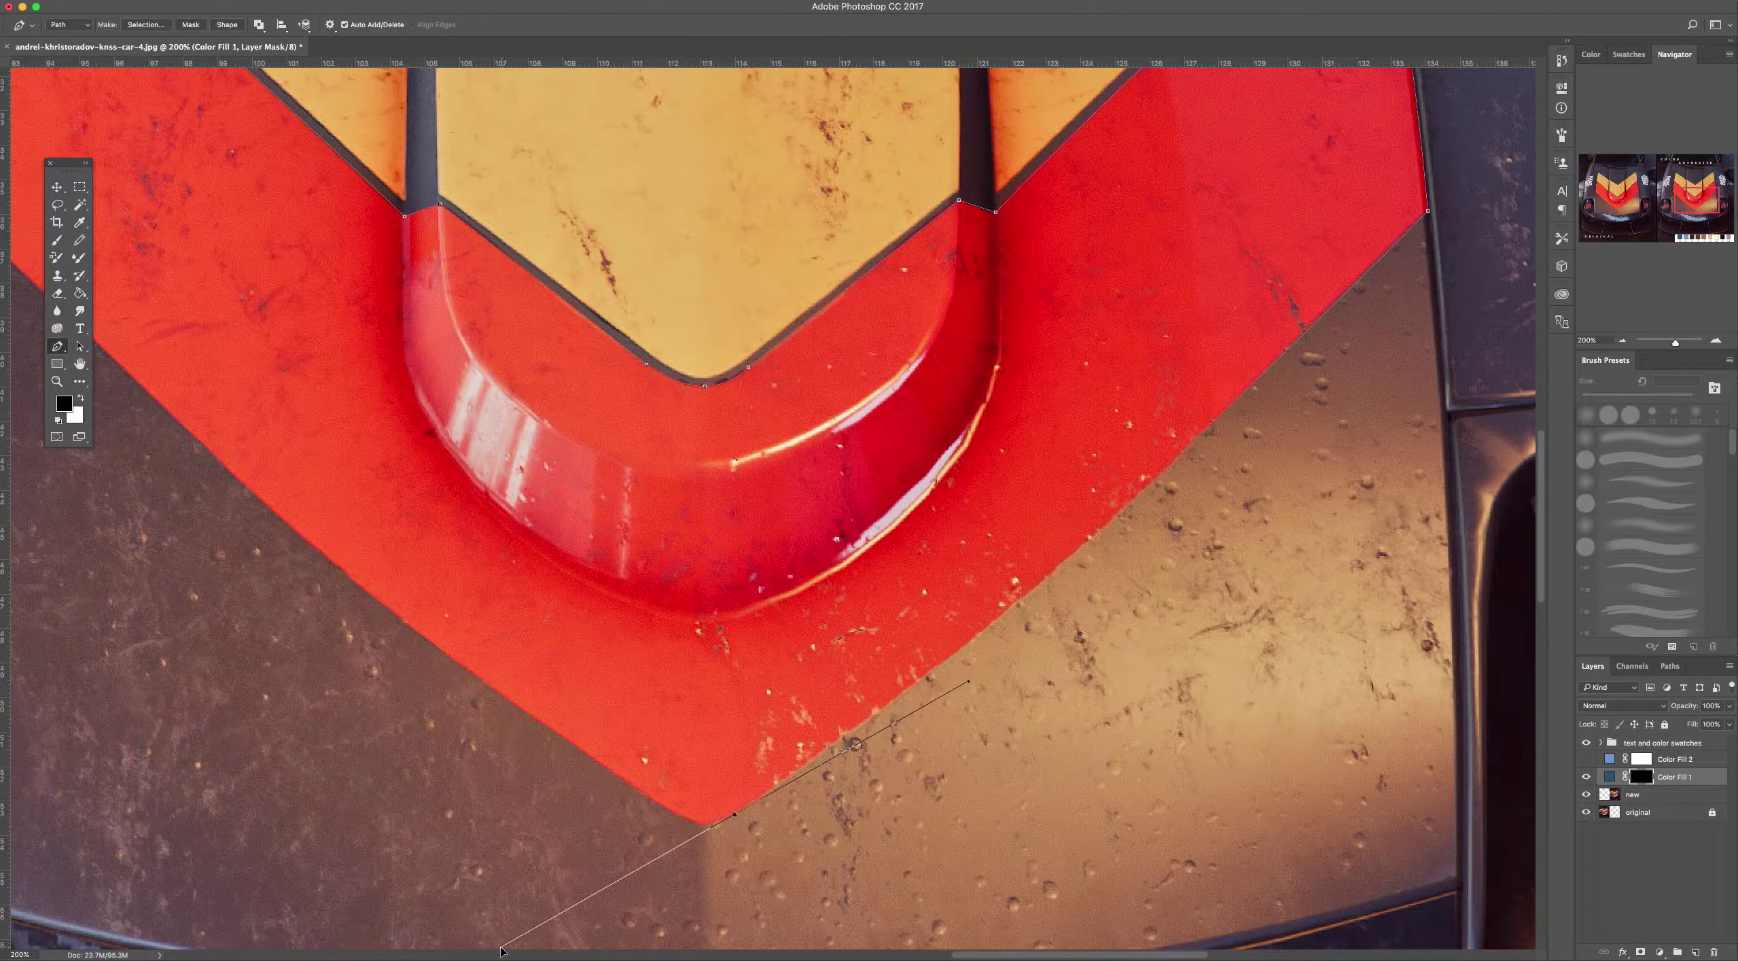
pyautogui.moveTo(500, 949); pyautogui.dragTo(494, 946)
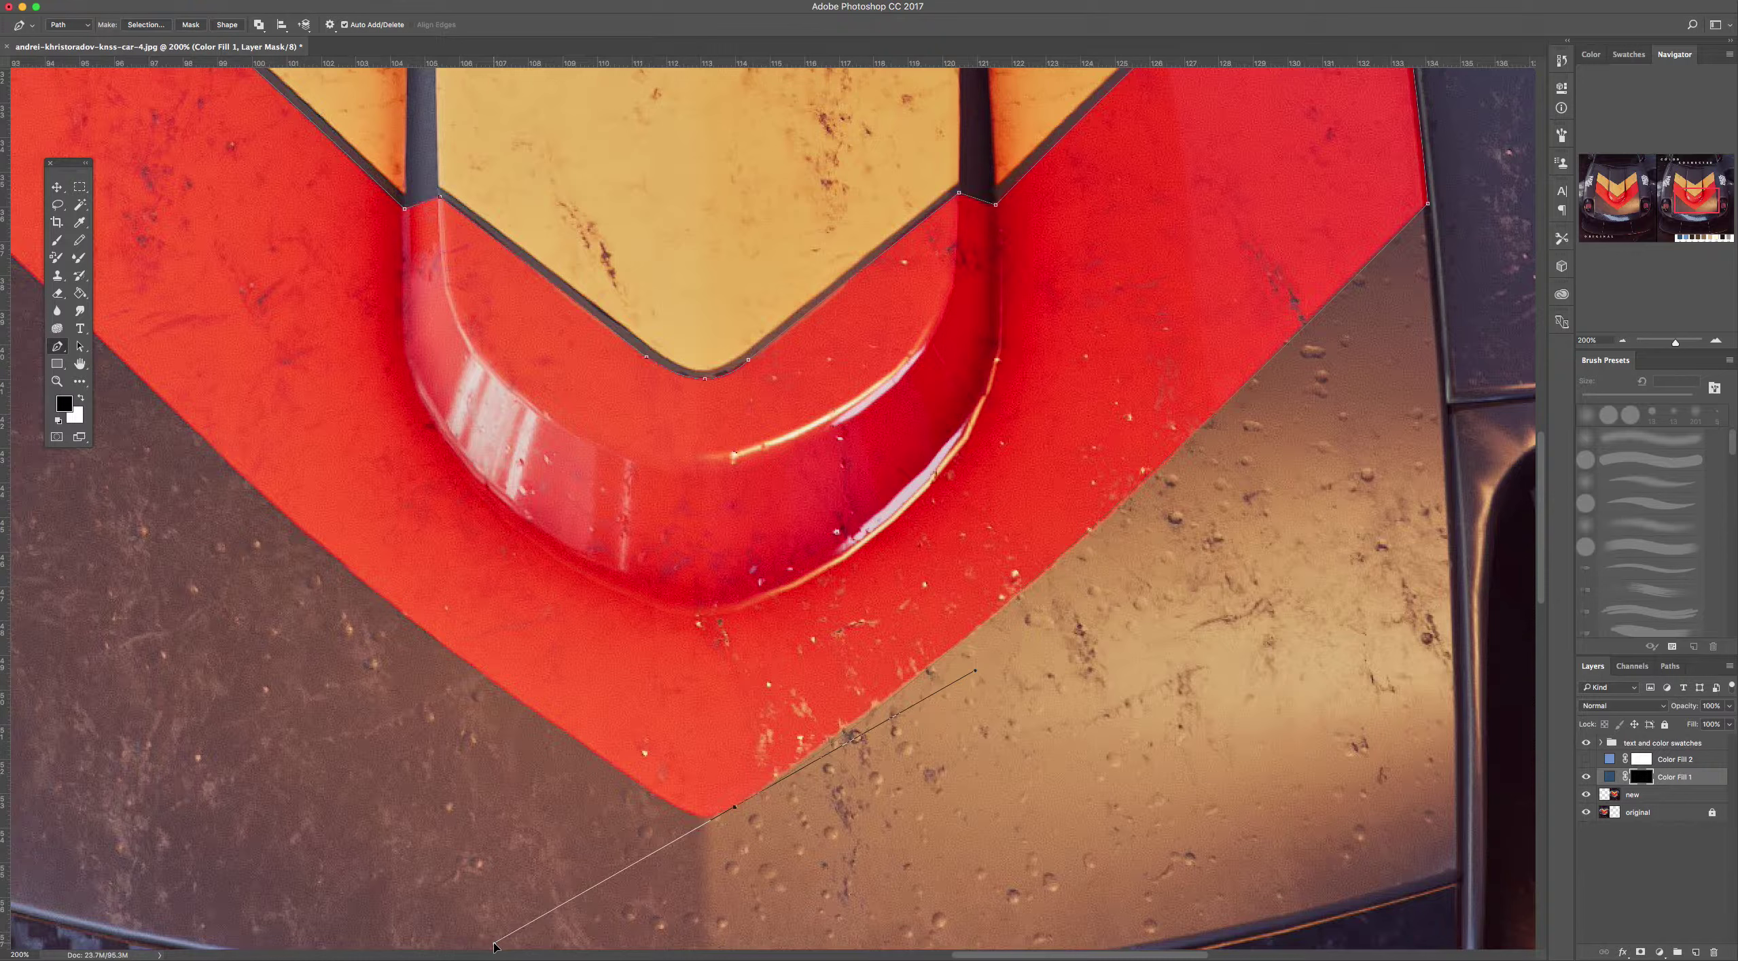
pyautogui.click(735, 809)
pyautogui.click(707, 820)
pyautogui.moveTo(669, 803); pyautogui.dragTo(658, 795)
pyautogui.moveTo(711, 703); pyautogui.dragTo(1051, 758)
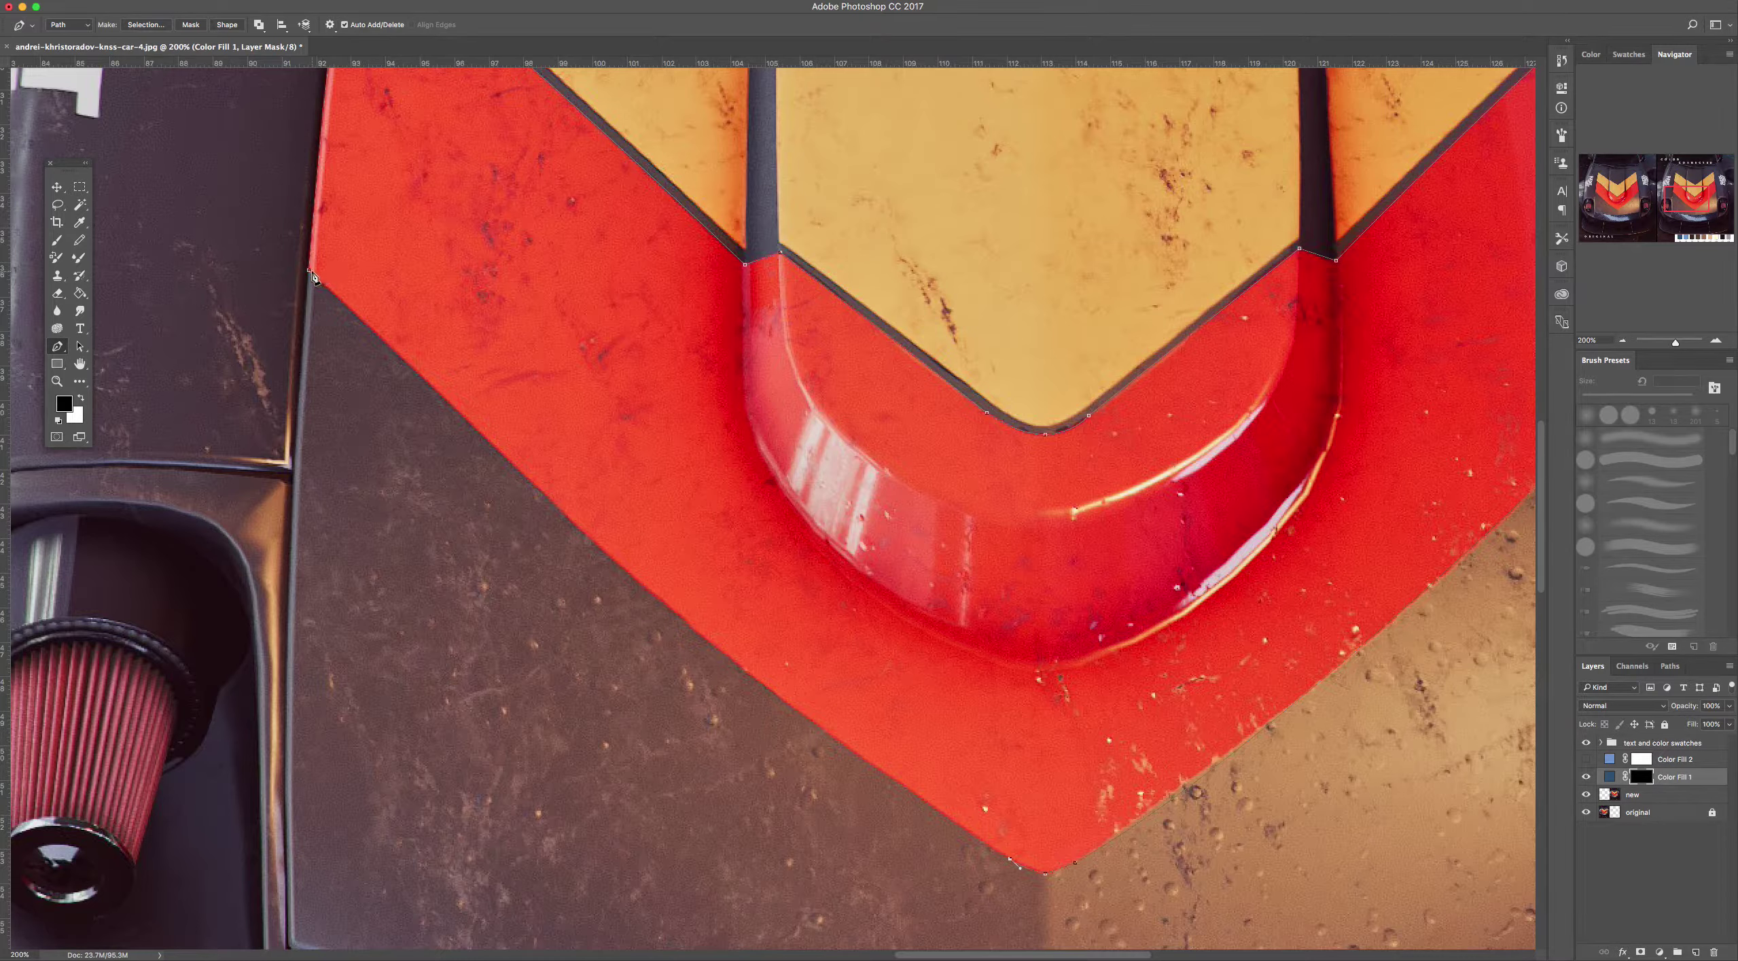
# Close the outline at the starting anchor and show the Paths panel listing Work Path
pyautogui.moveTo(309, 270); pyautogui.dragTo(92, 77)
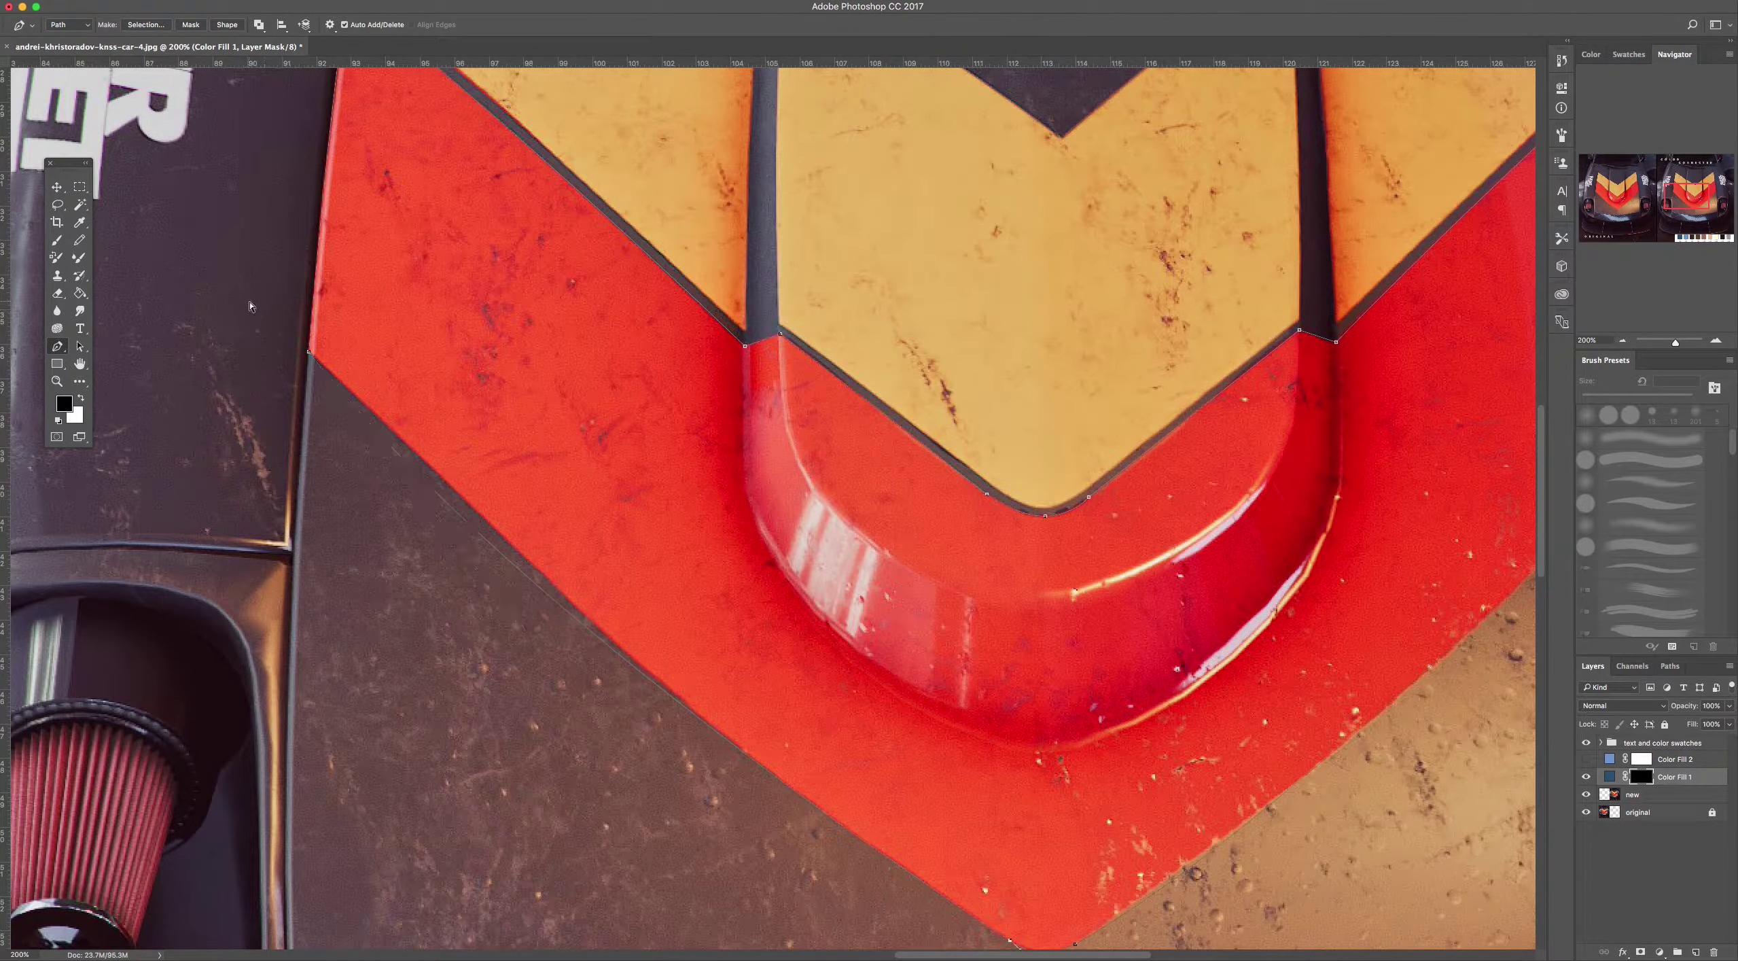
pyautogui.keyDown('ctrl'); pyautogui.click(266, 316); pyautogui.keyUp('ctrl')
pyautogui.scroll(-4, 841, 749)
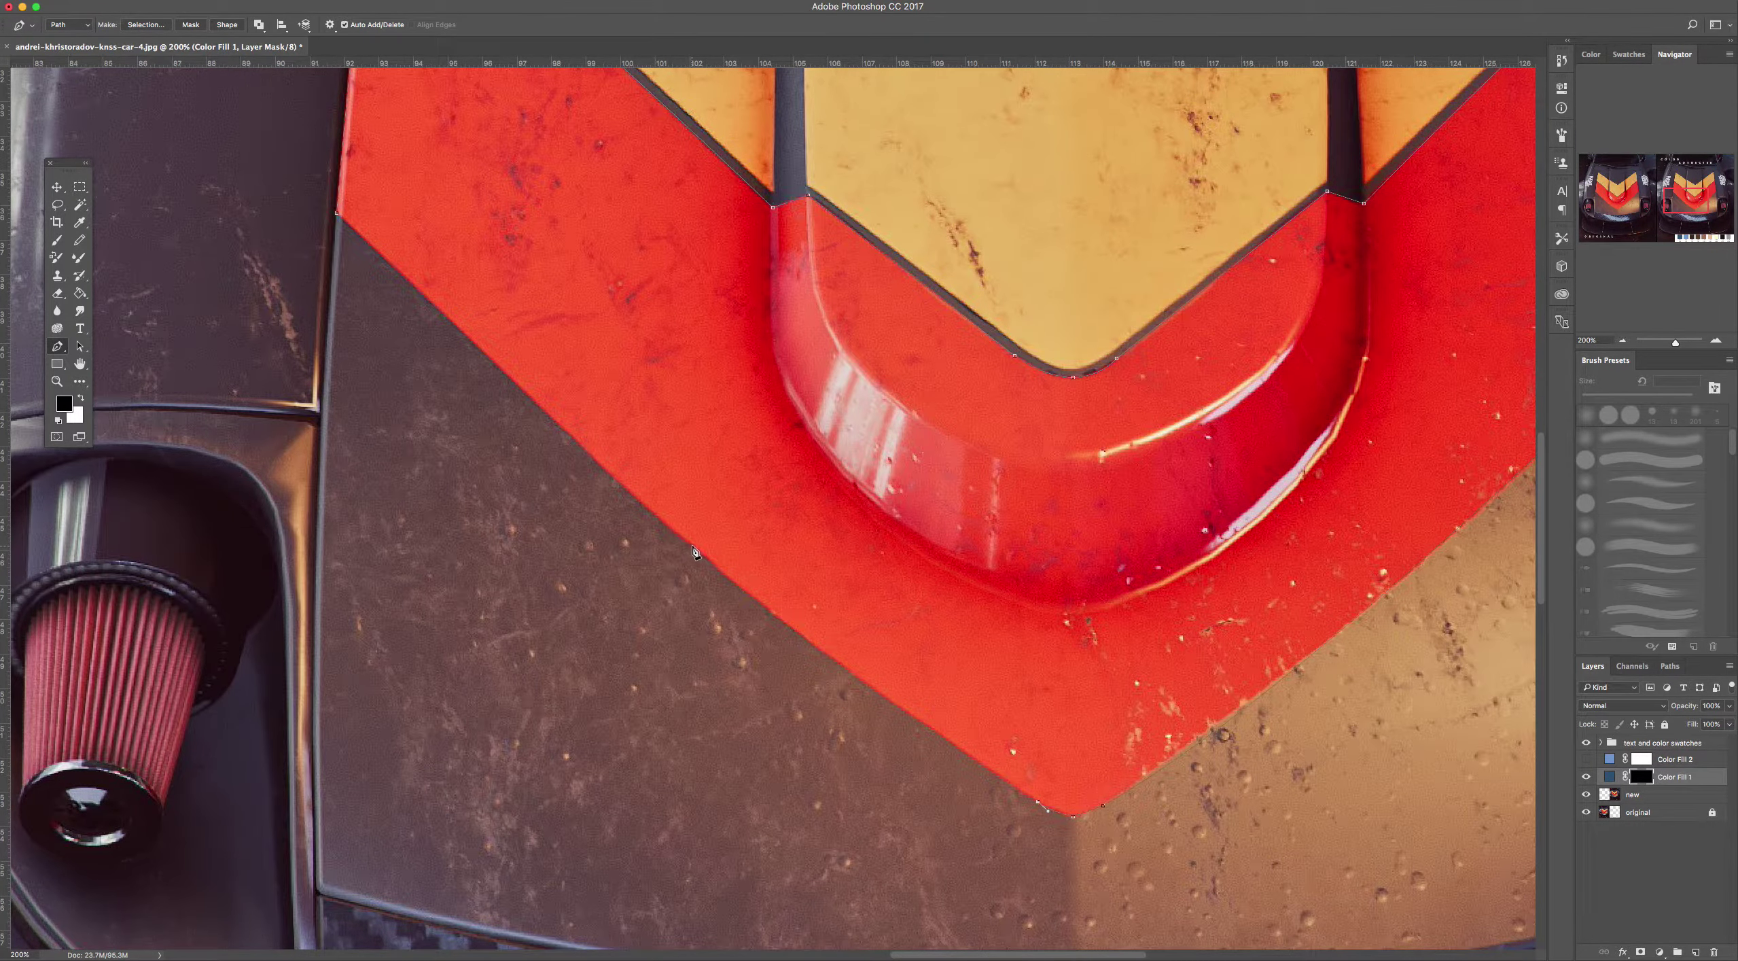
pyautogui.click(685, 540)
pyautogui.moveTo(802, 489); pyautogui.dragTo(1041, 608)
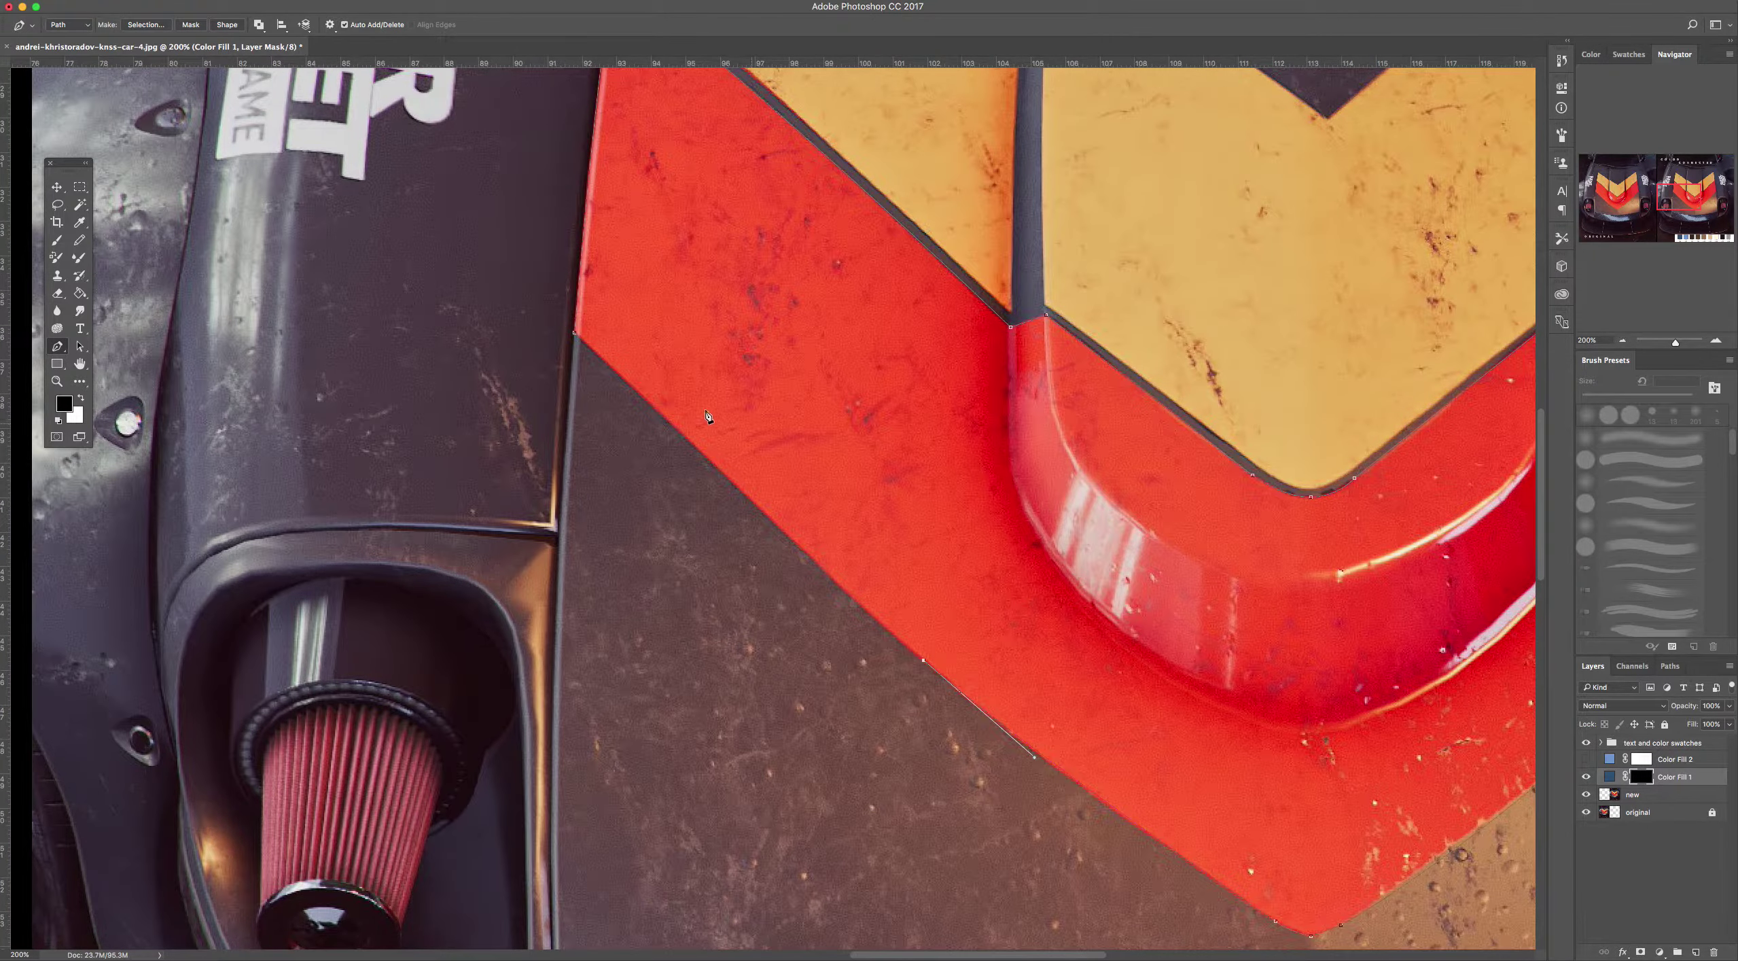
pyautogui.click(575, 334)
pyautogui.moveTo(1128, 506); pyautogui.dragTo(720, 599)
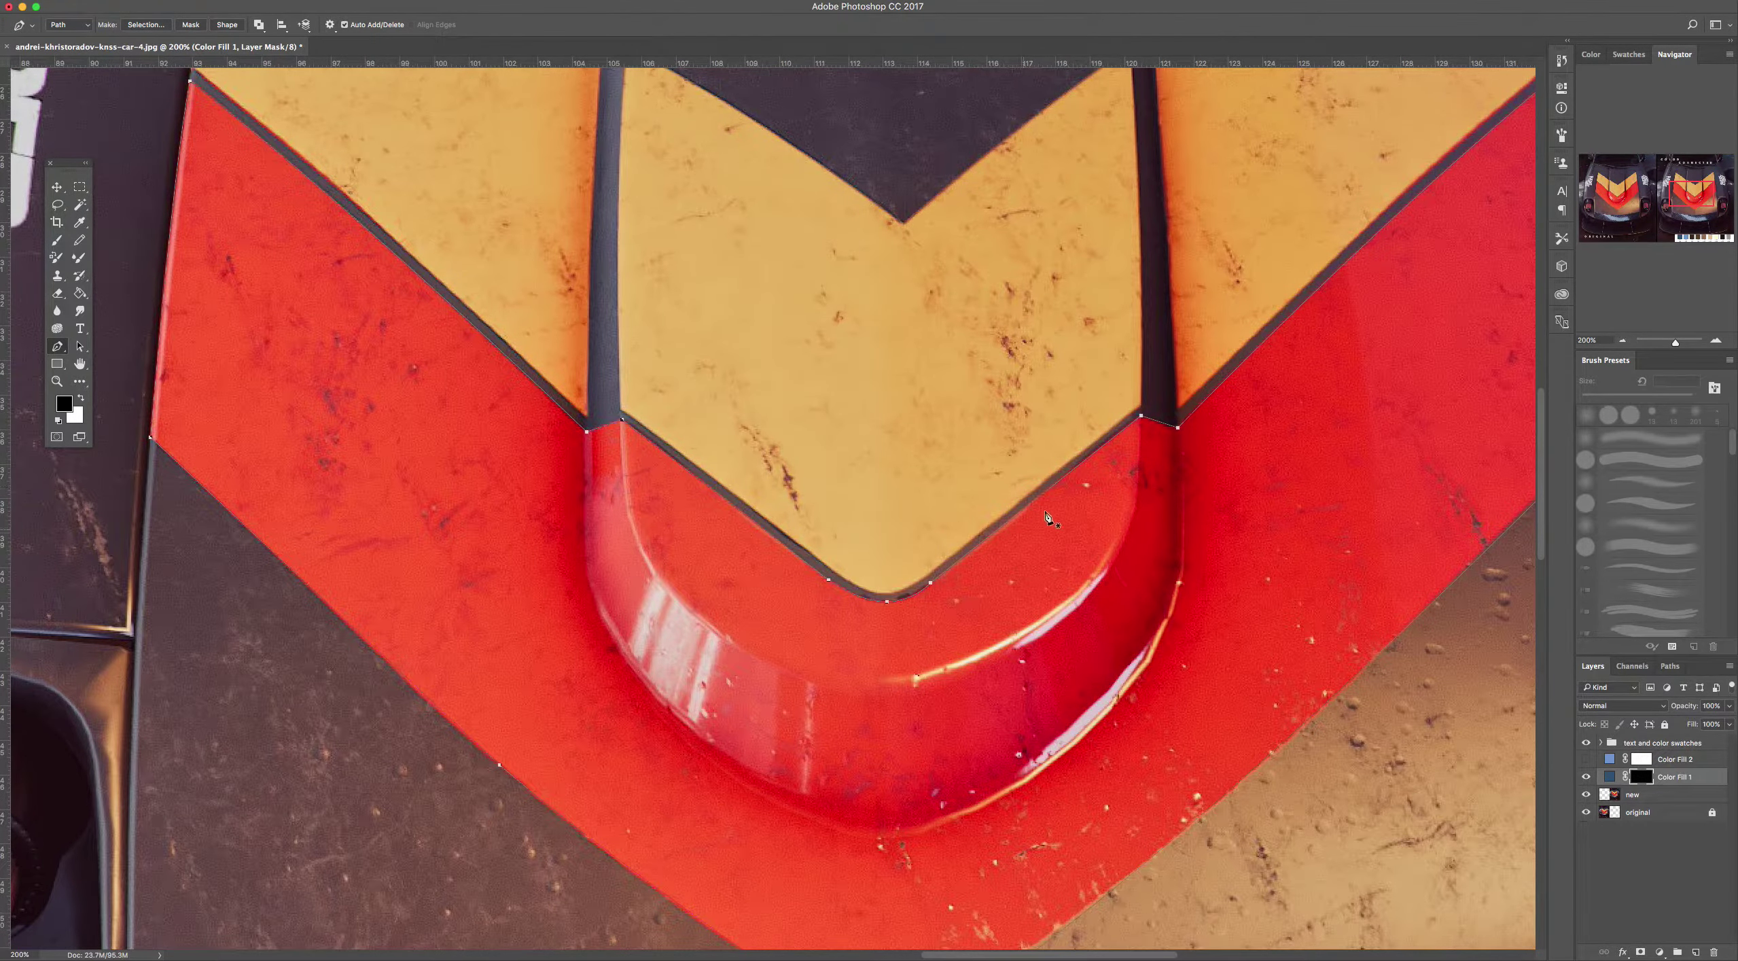
pyautogui.click(1672, 667)
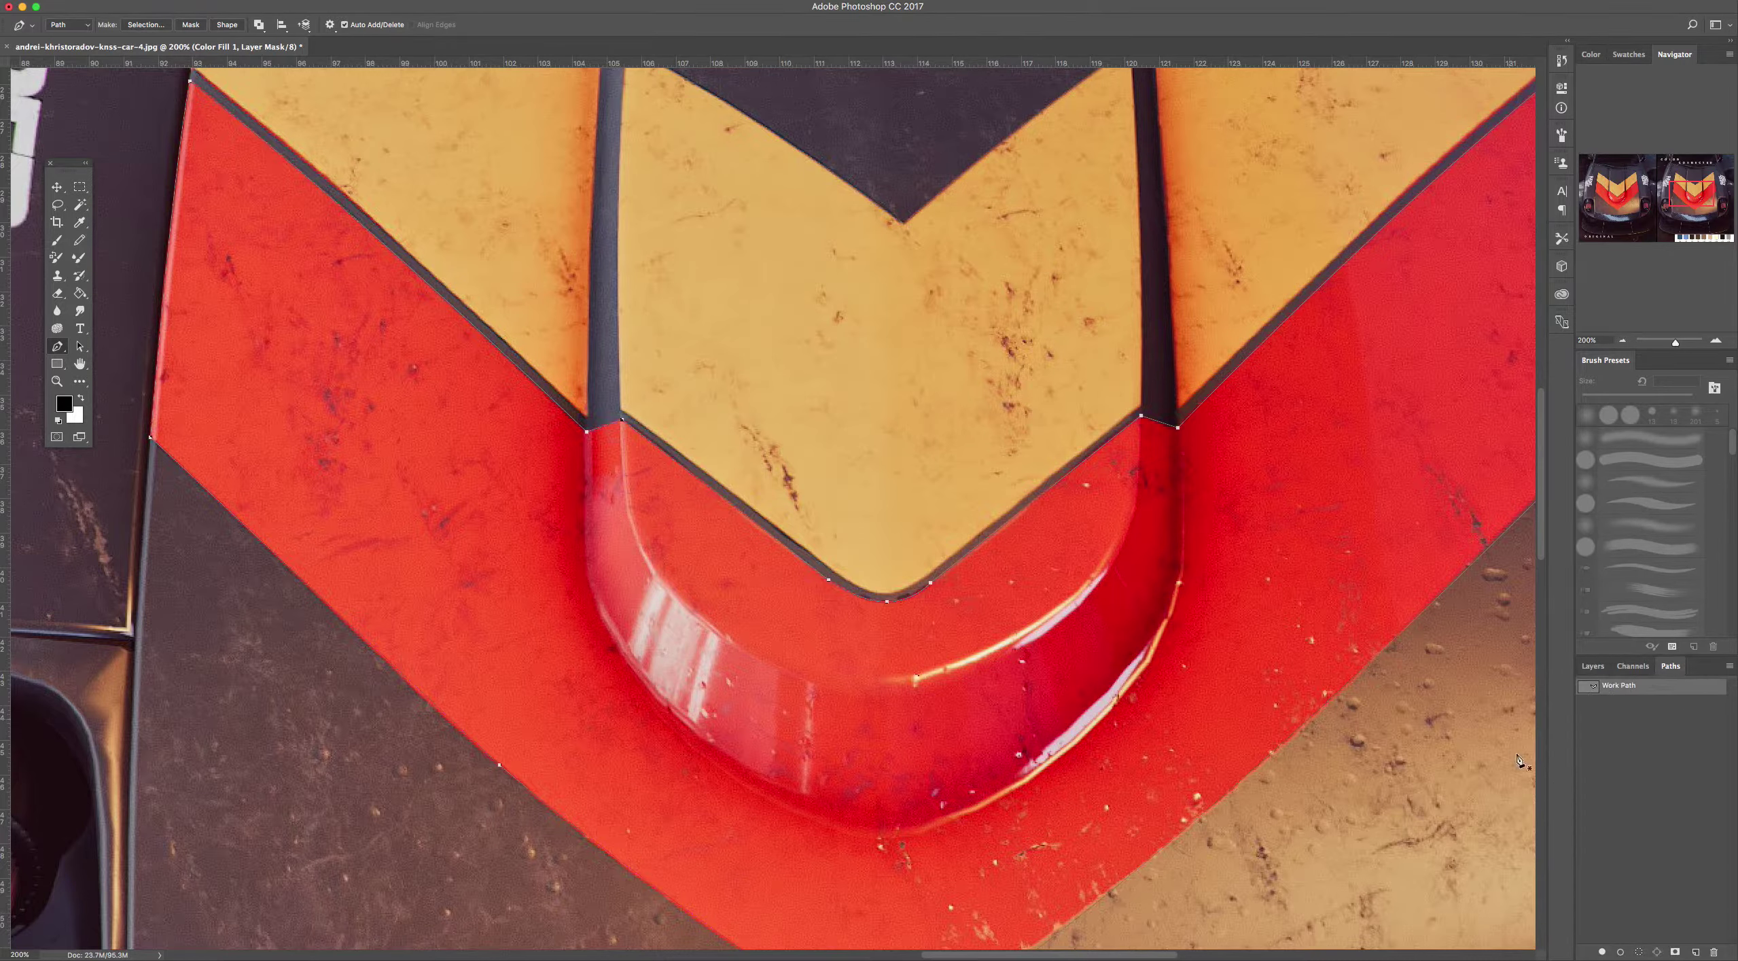
# Save the Work Path as a path named 'bottomtom'
pyautogui.click(1593, 666)
pyautogui.click(1667, 667)
pyautogui.moveTo(1630, 690); pyautogui.dragTo(1628, 686)
pyautogui.moveTo(1050, 886); pyautogui.dragTo(1050, 627)
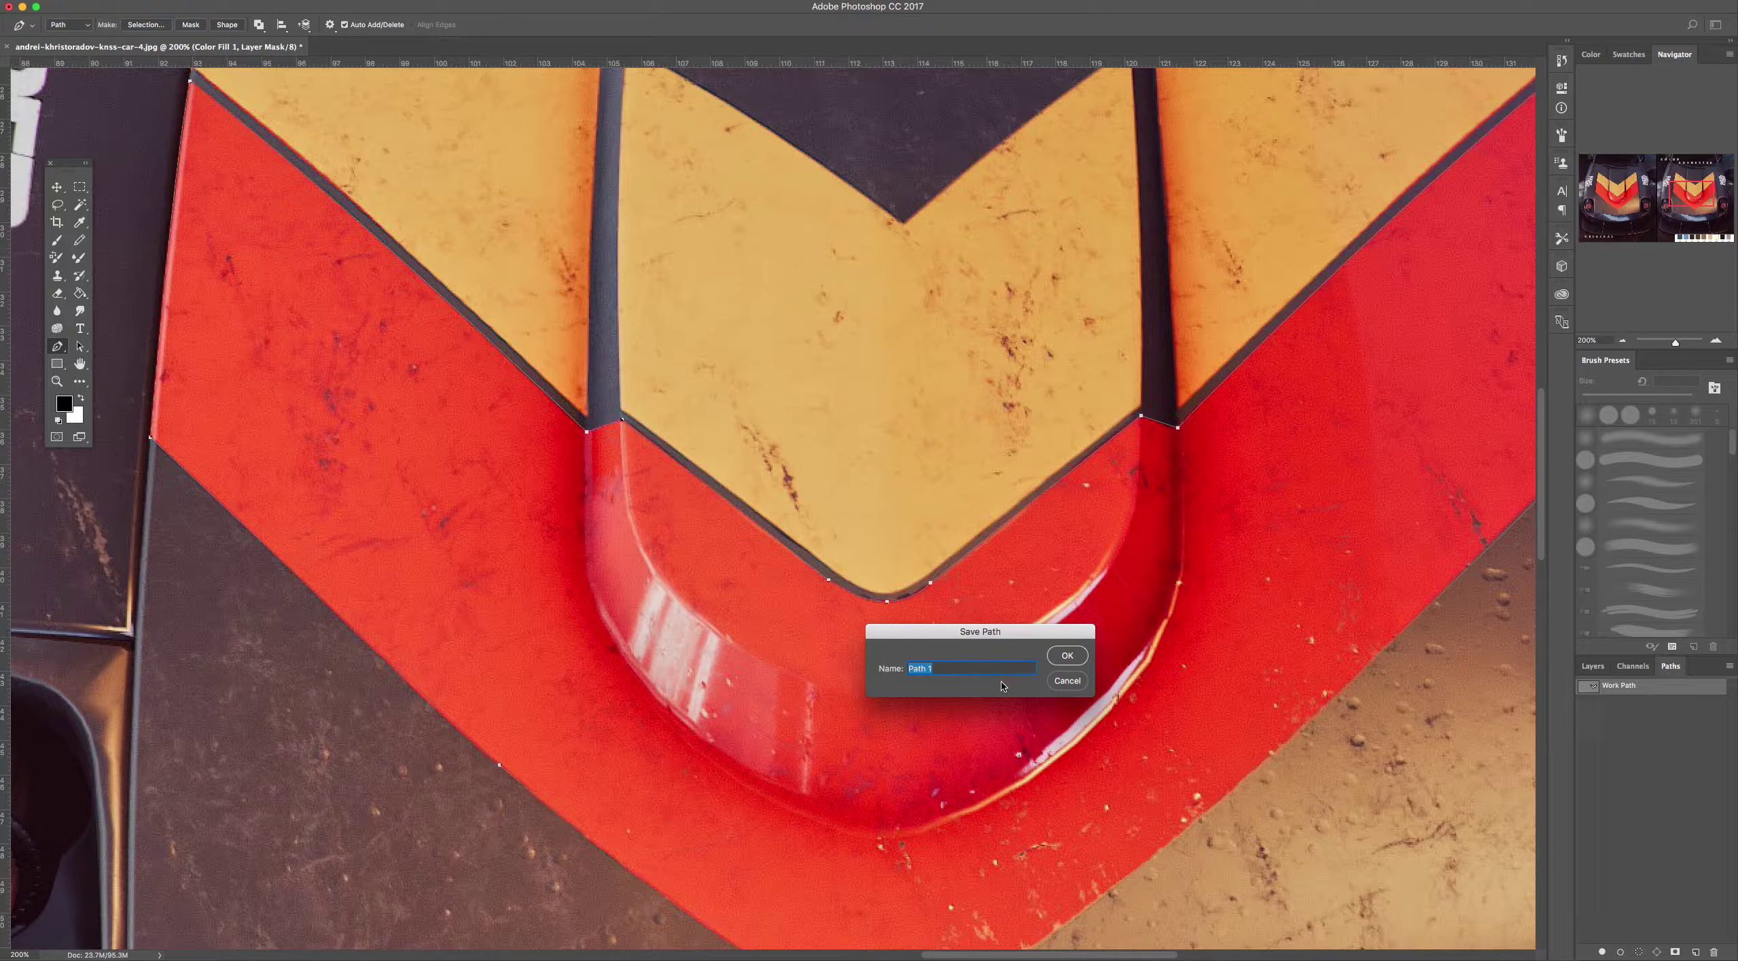
pyautogui.write('bot')
pyautogui.write('t')
pyautogui.write('omt')
pyautogui.press('Return')
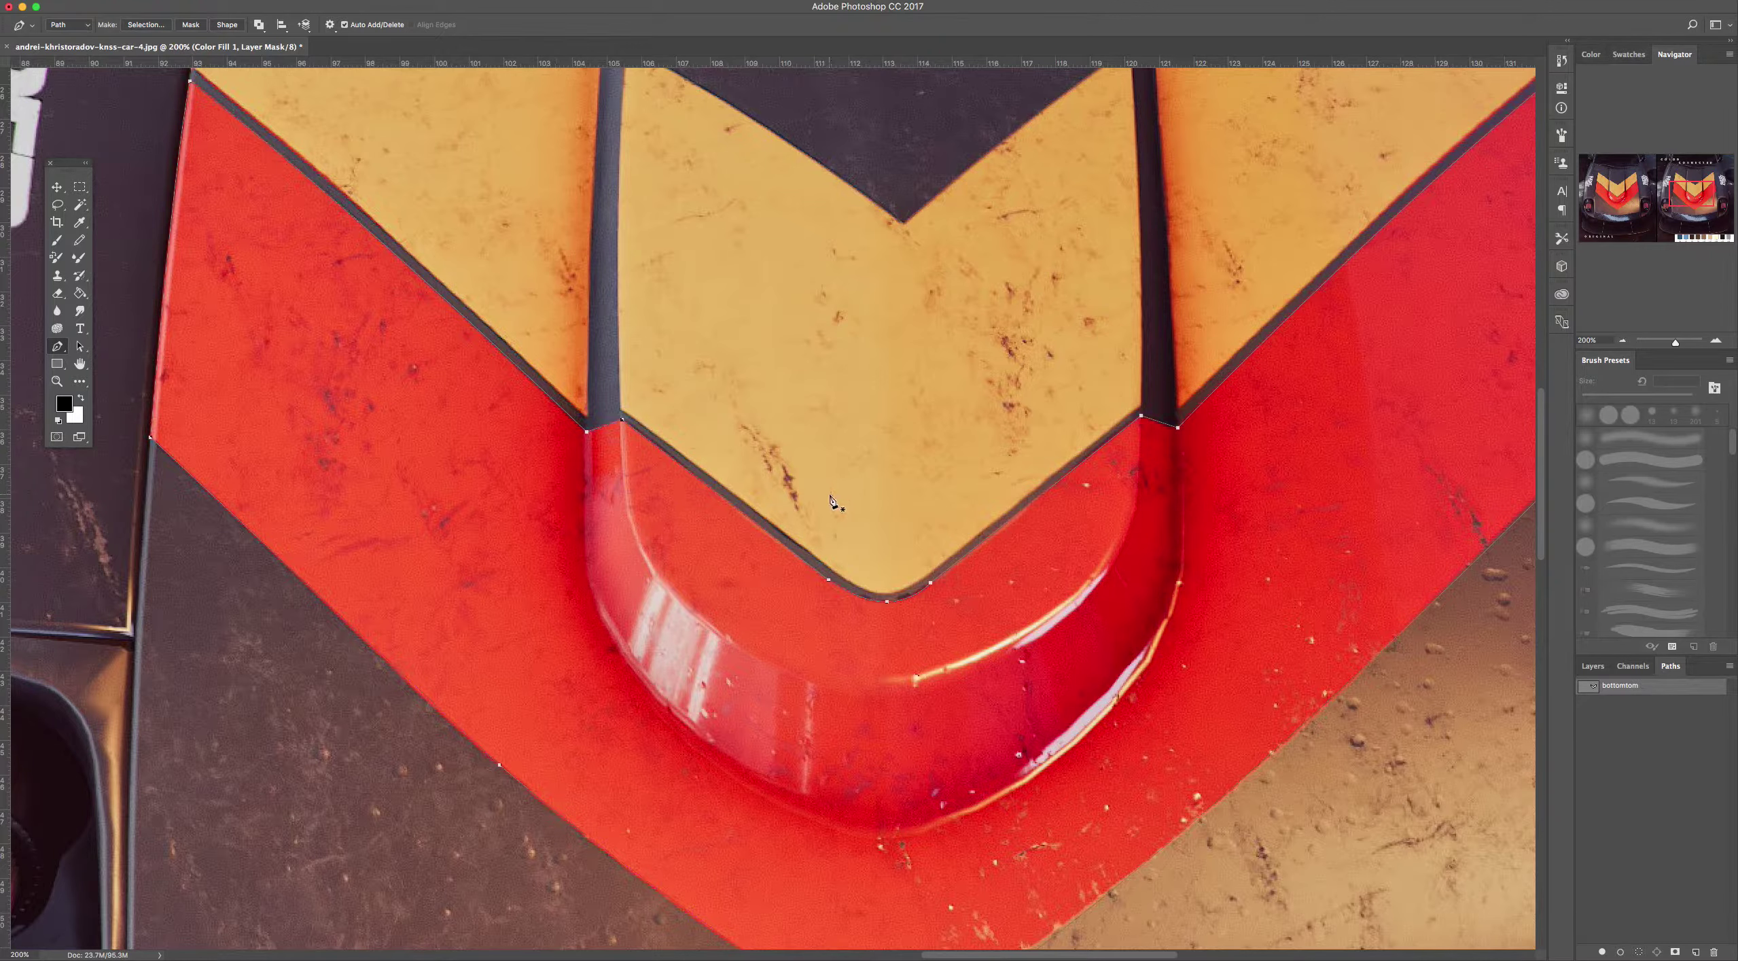
# Turn the bottomtom path into a selection and zoom out to see the whole hood
pyautogui.rightClick(1643, 692)
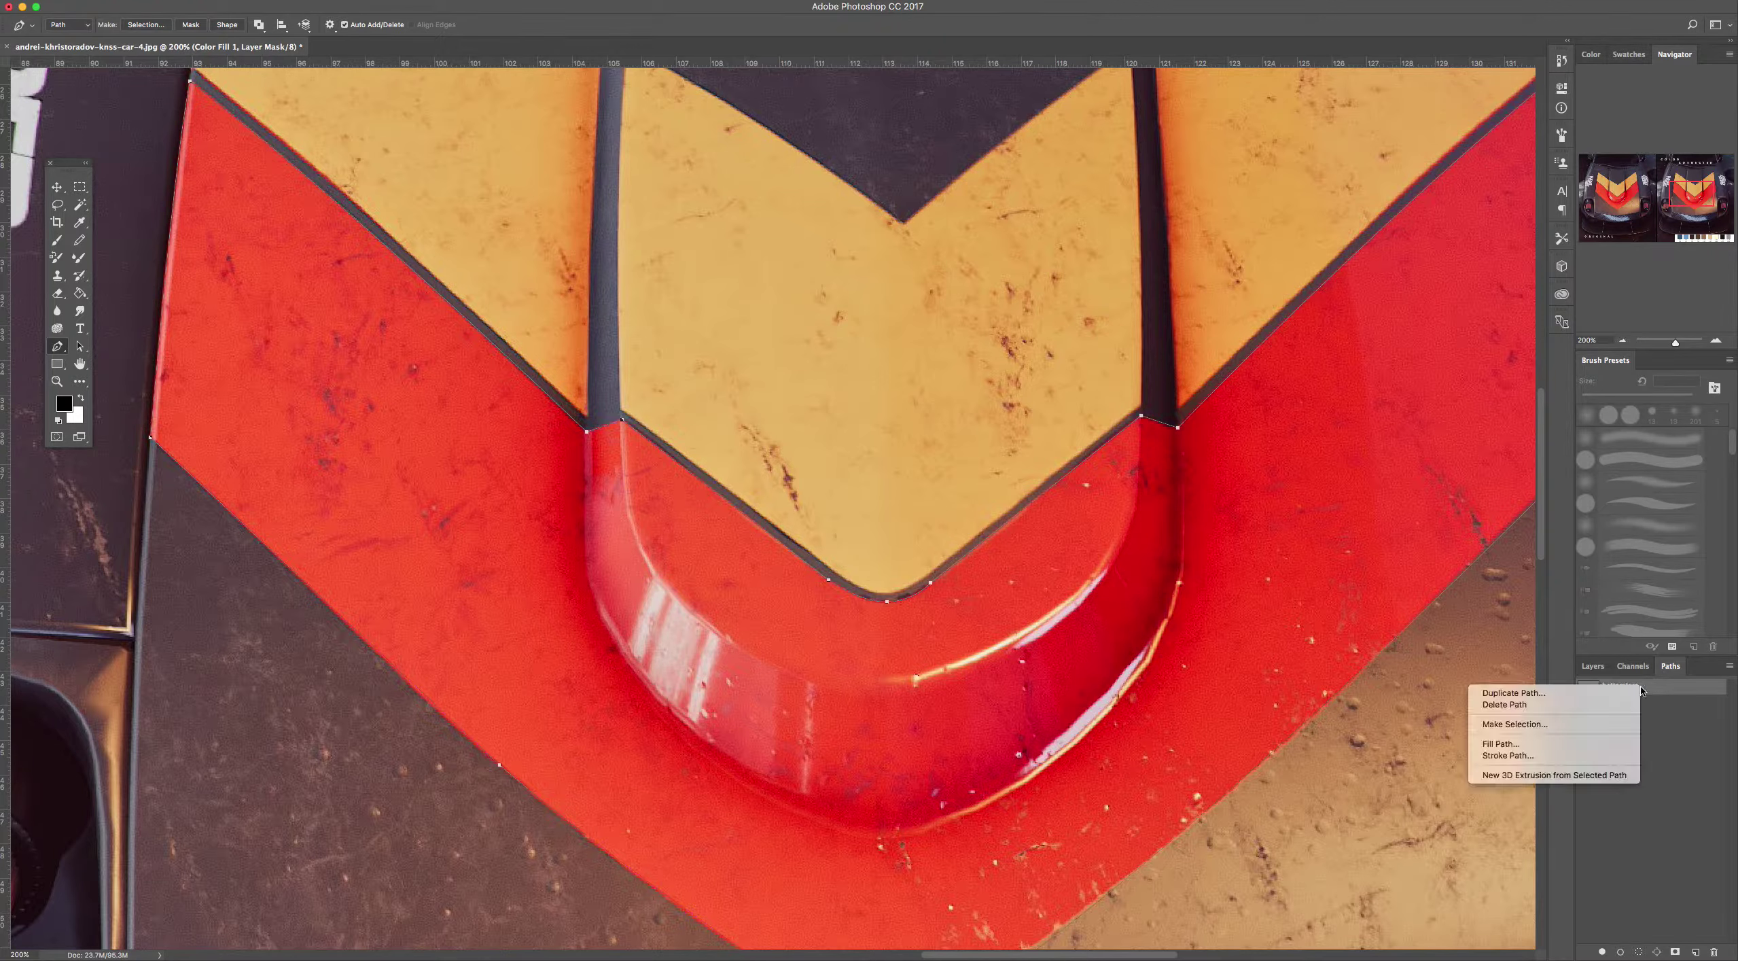
pyautogui.press('Escape')
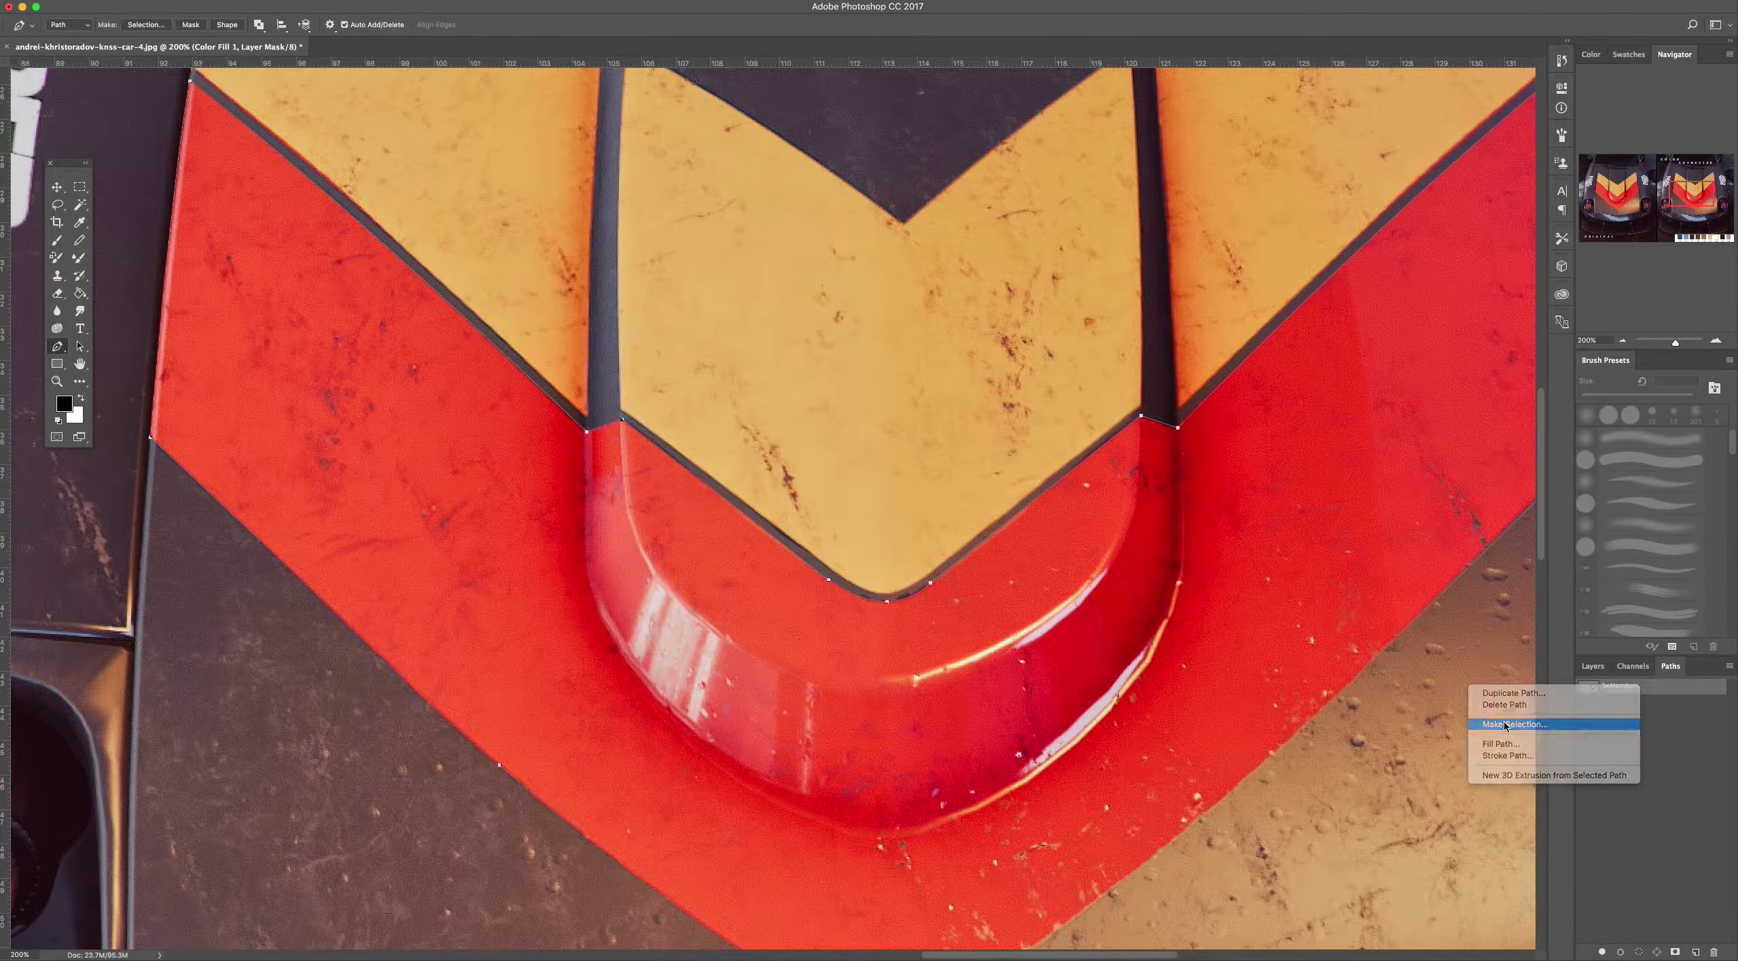
pyautogui.press('i')
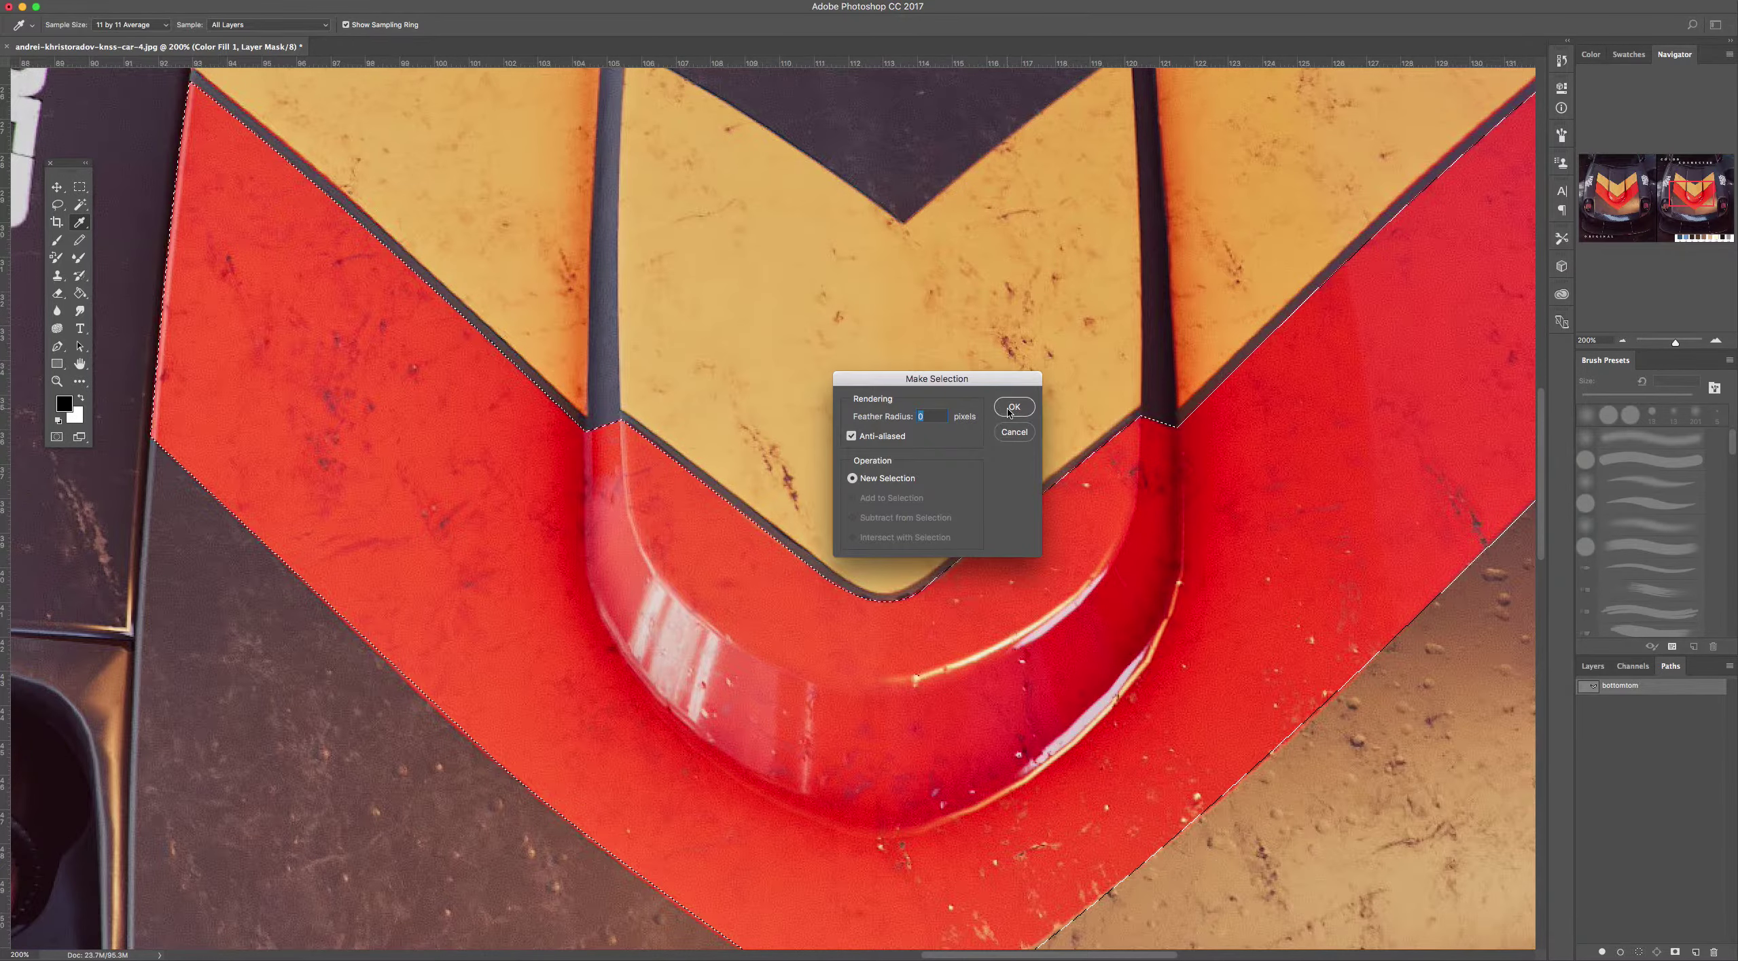
pyautogui.click(1014, 406)
pyautogui.press('p')
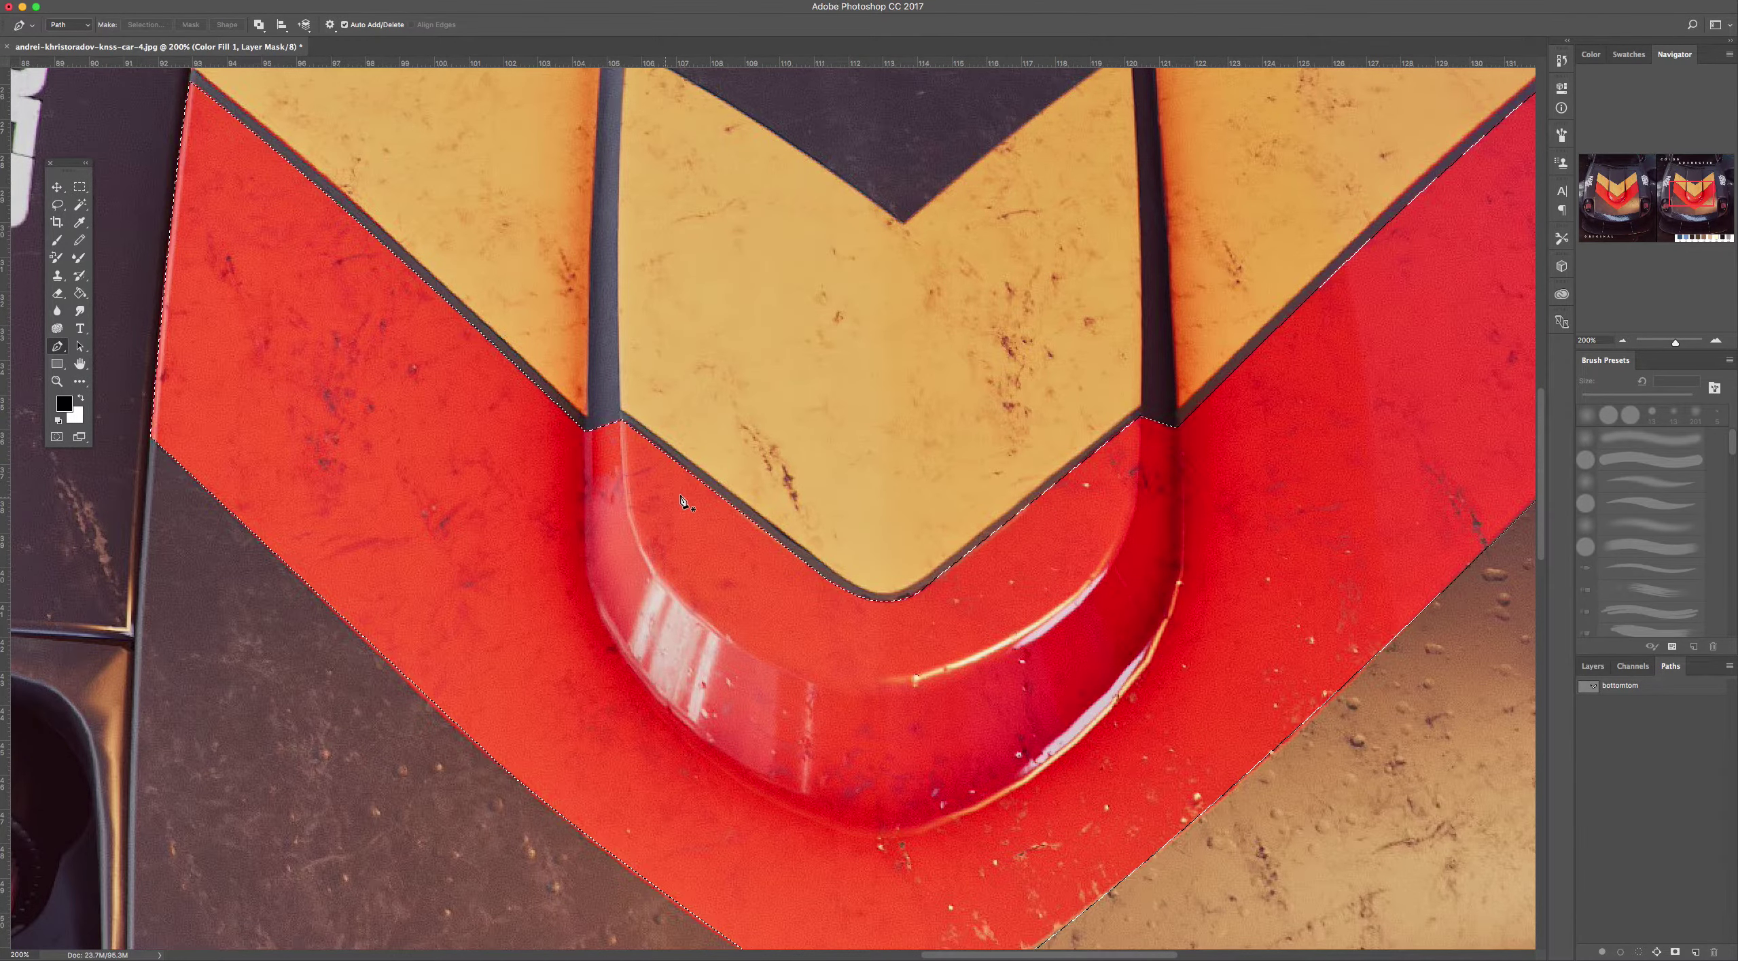
pyautogui.press('z')
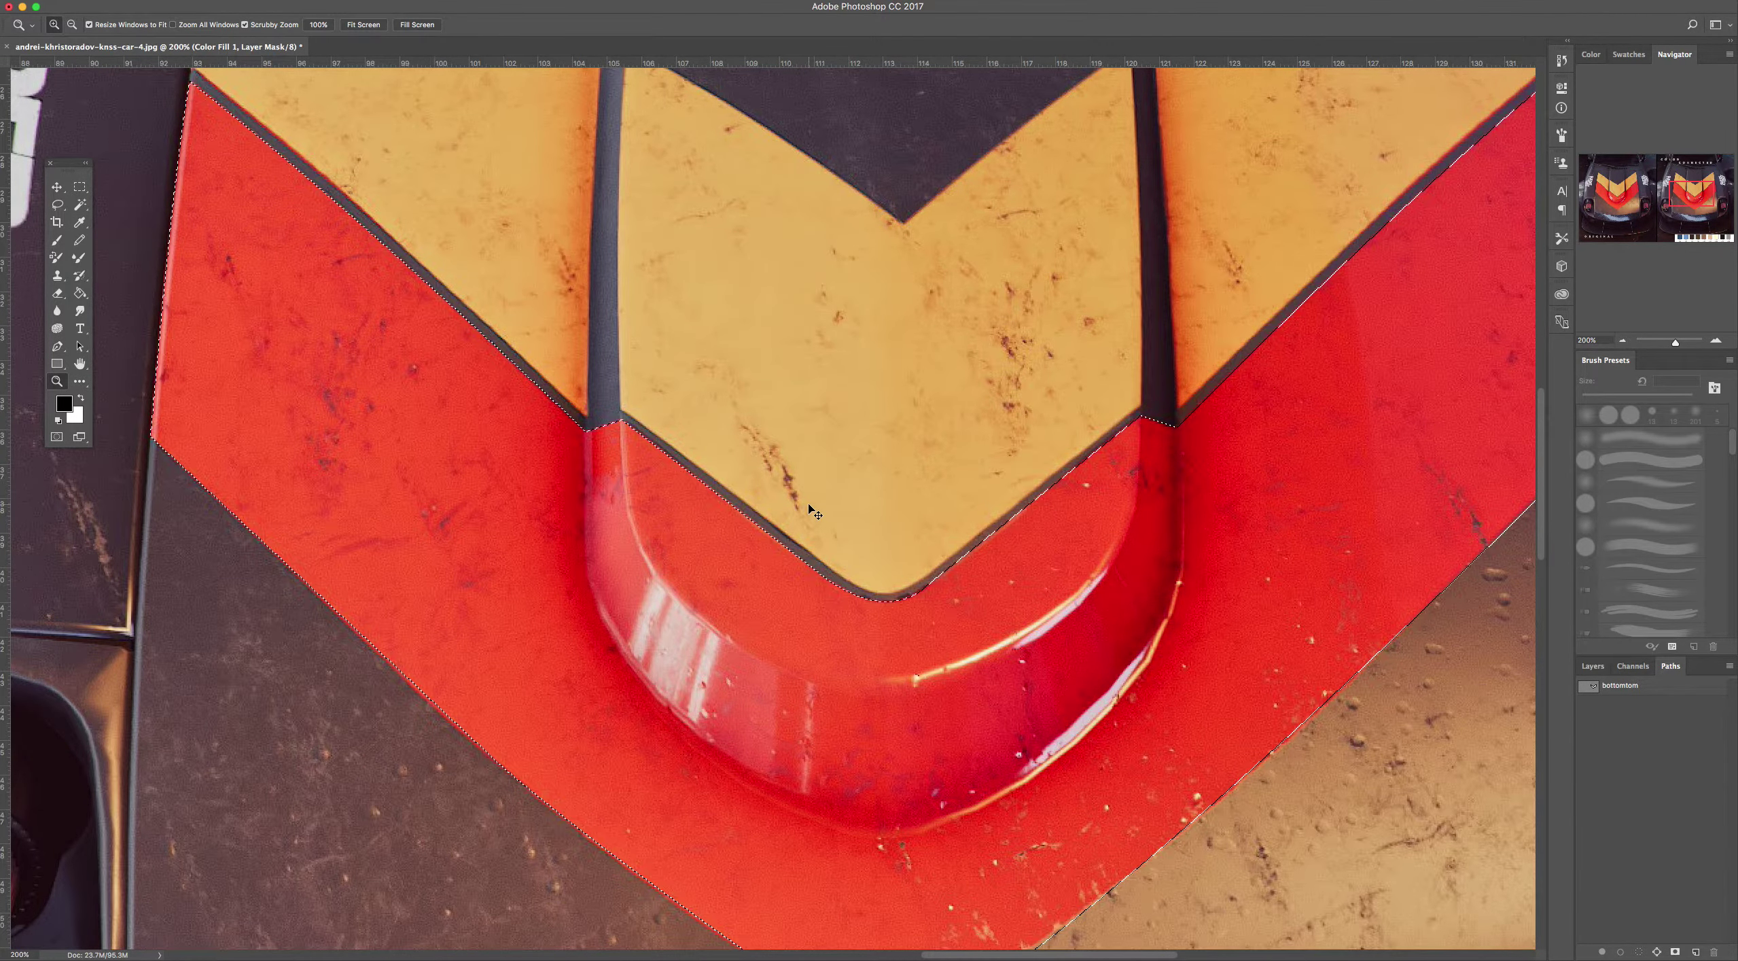
pyautogui.keyDown('alt'); pyautogui.click(844, 534); pyautogui.keyUp('alt')
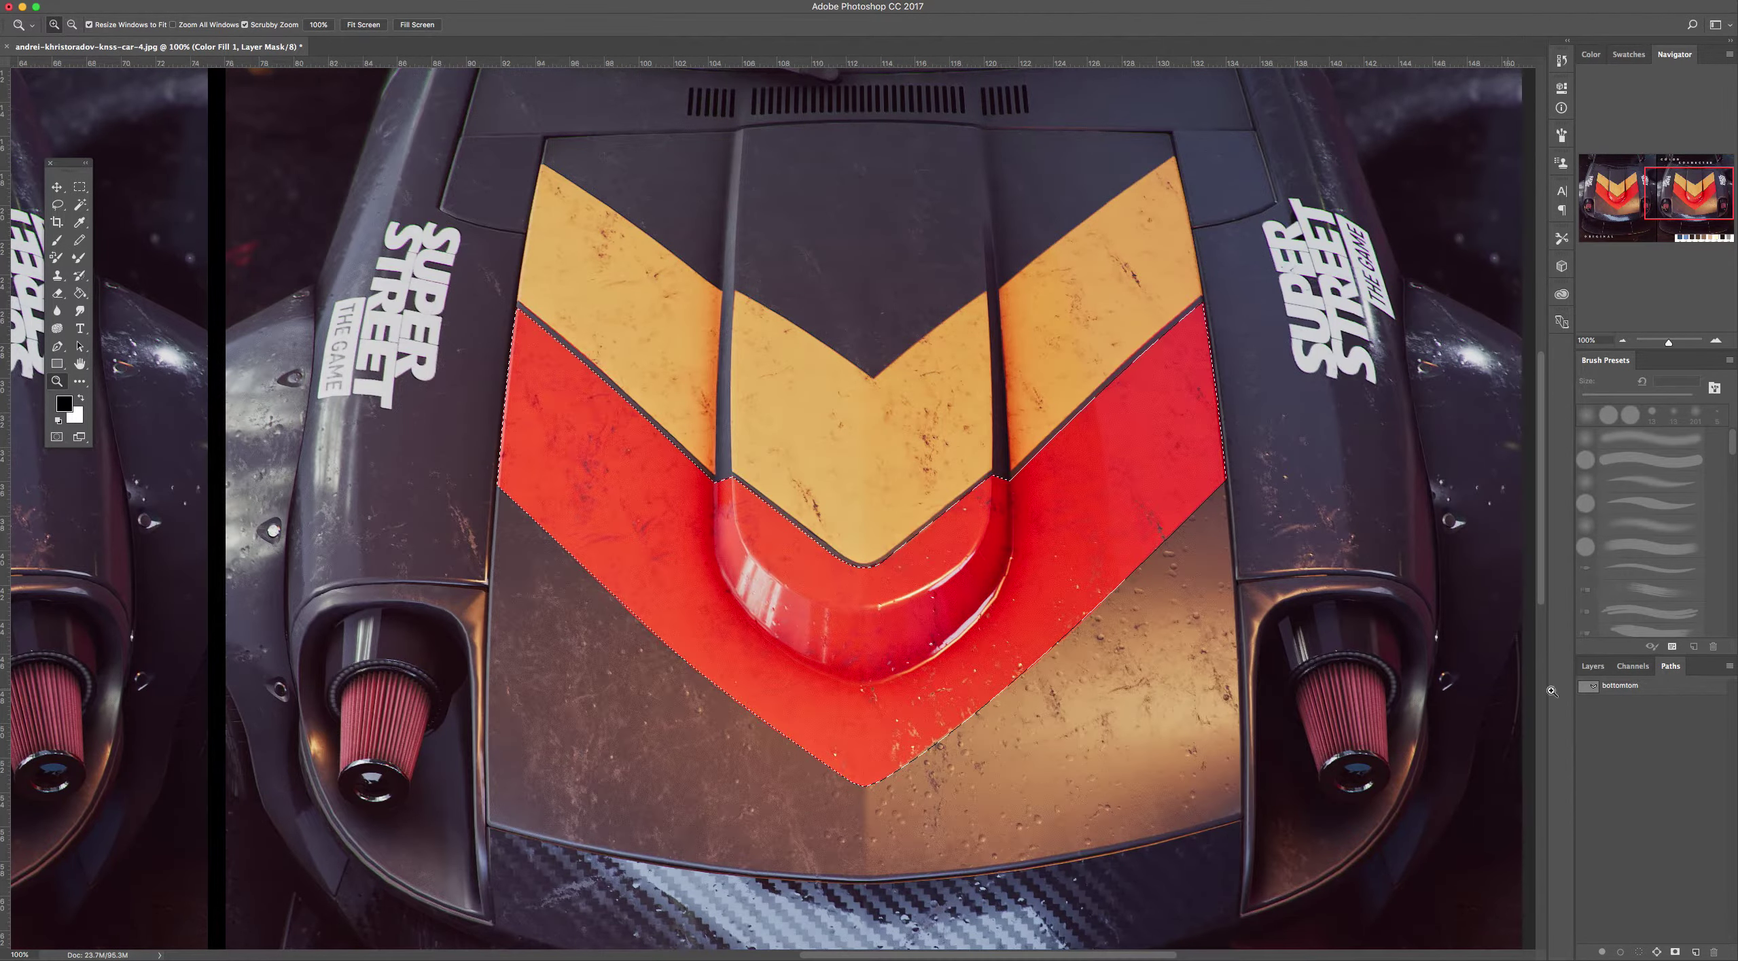
# Paint-bucket white into Color Fill 1's mask inside the selection, turning the red stripe dark blue
pyautogui.press('F7')
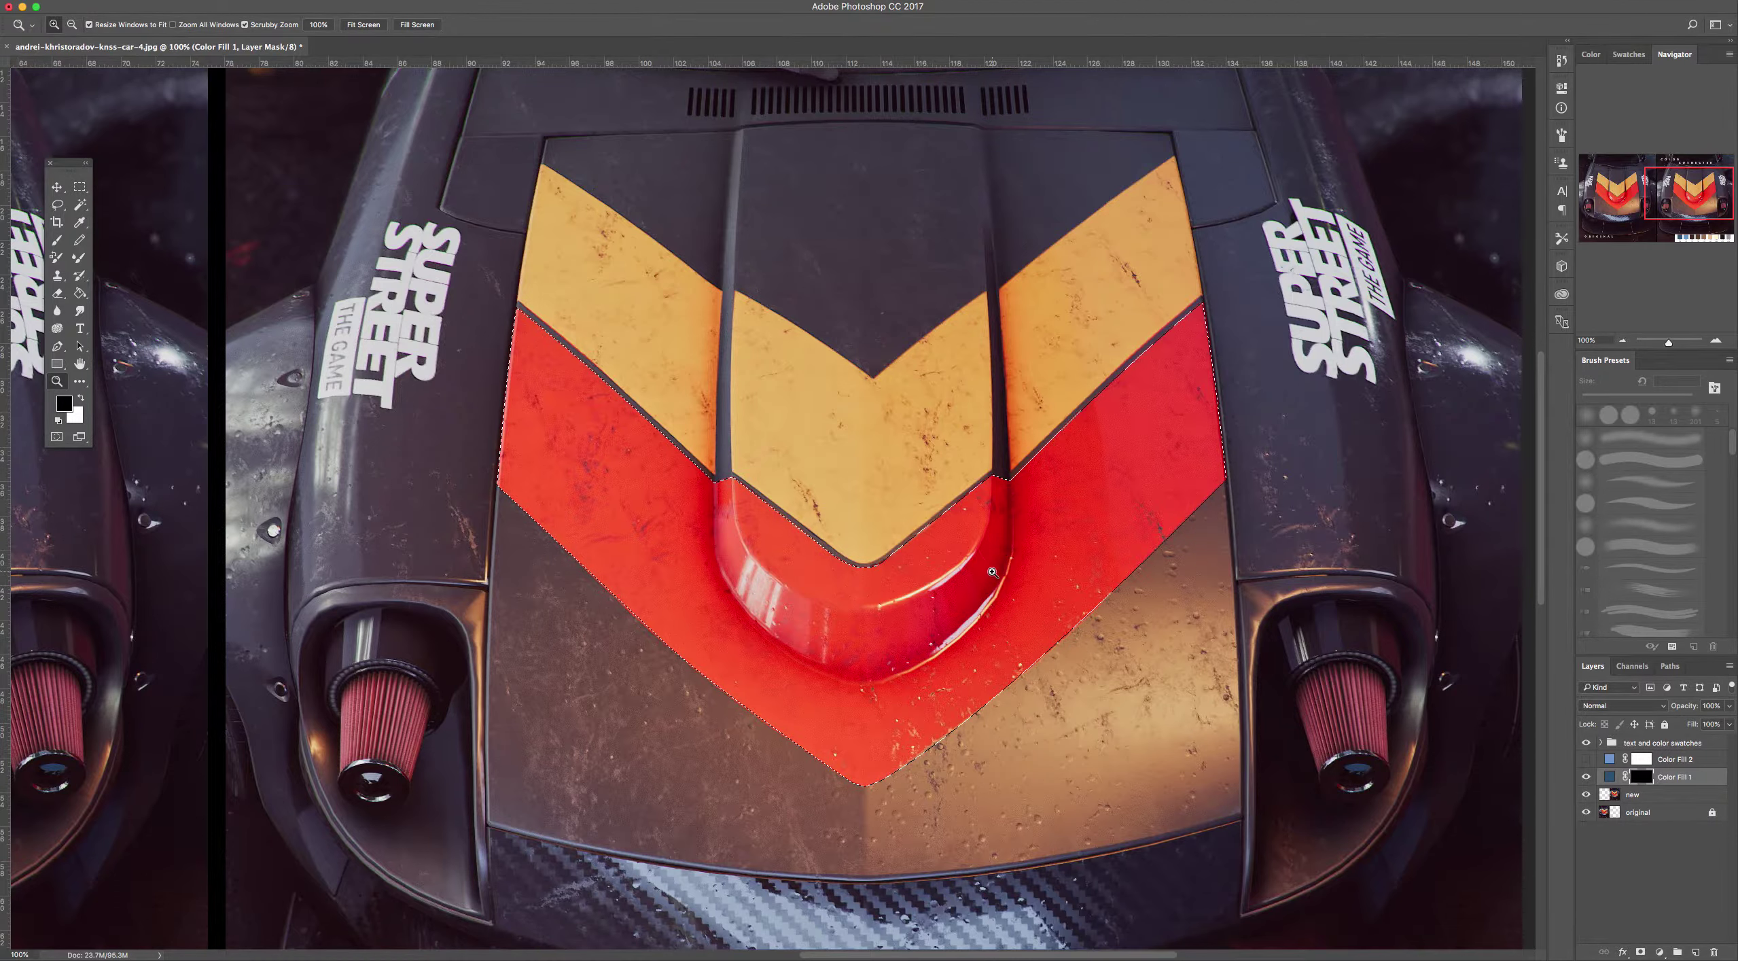
pyautogui.press('g')
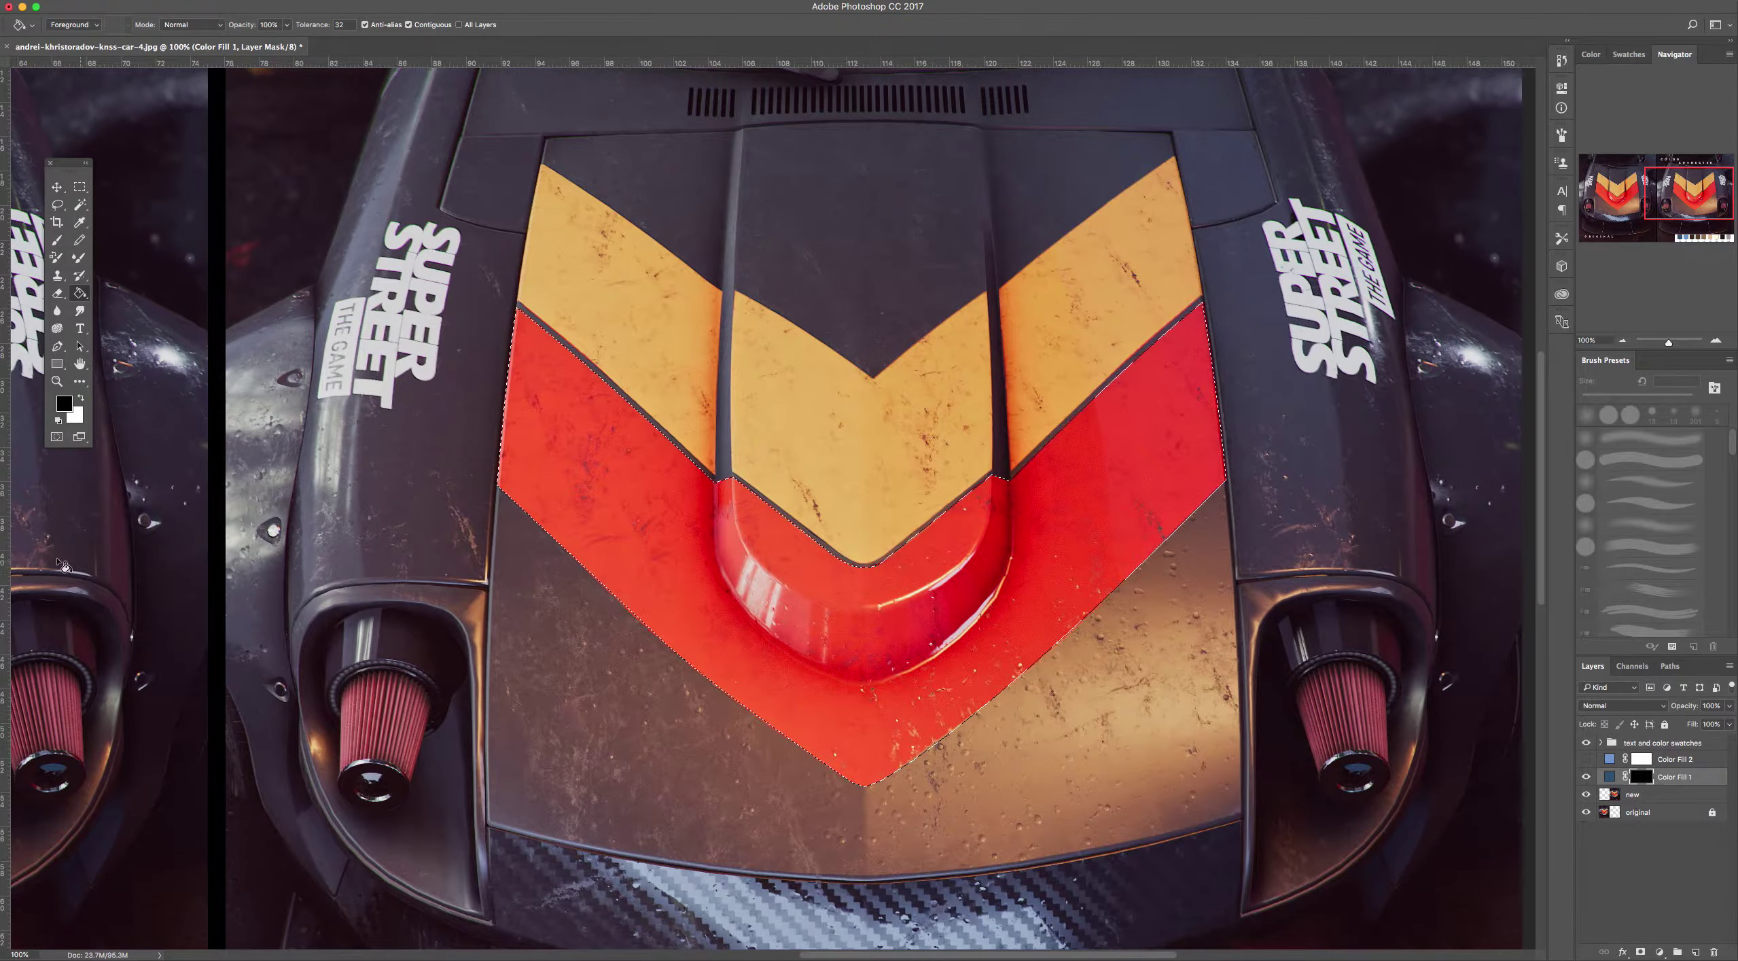
pyautogui.press('x')
pyautogui.click(869, 586)
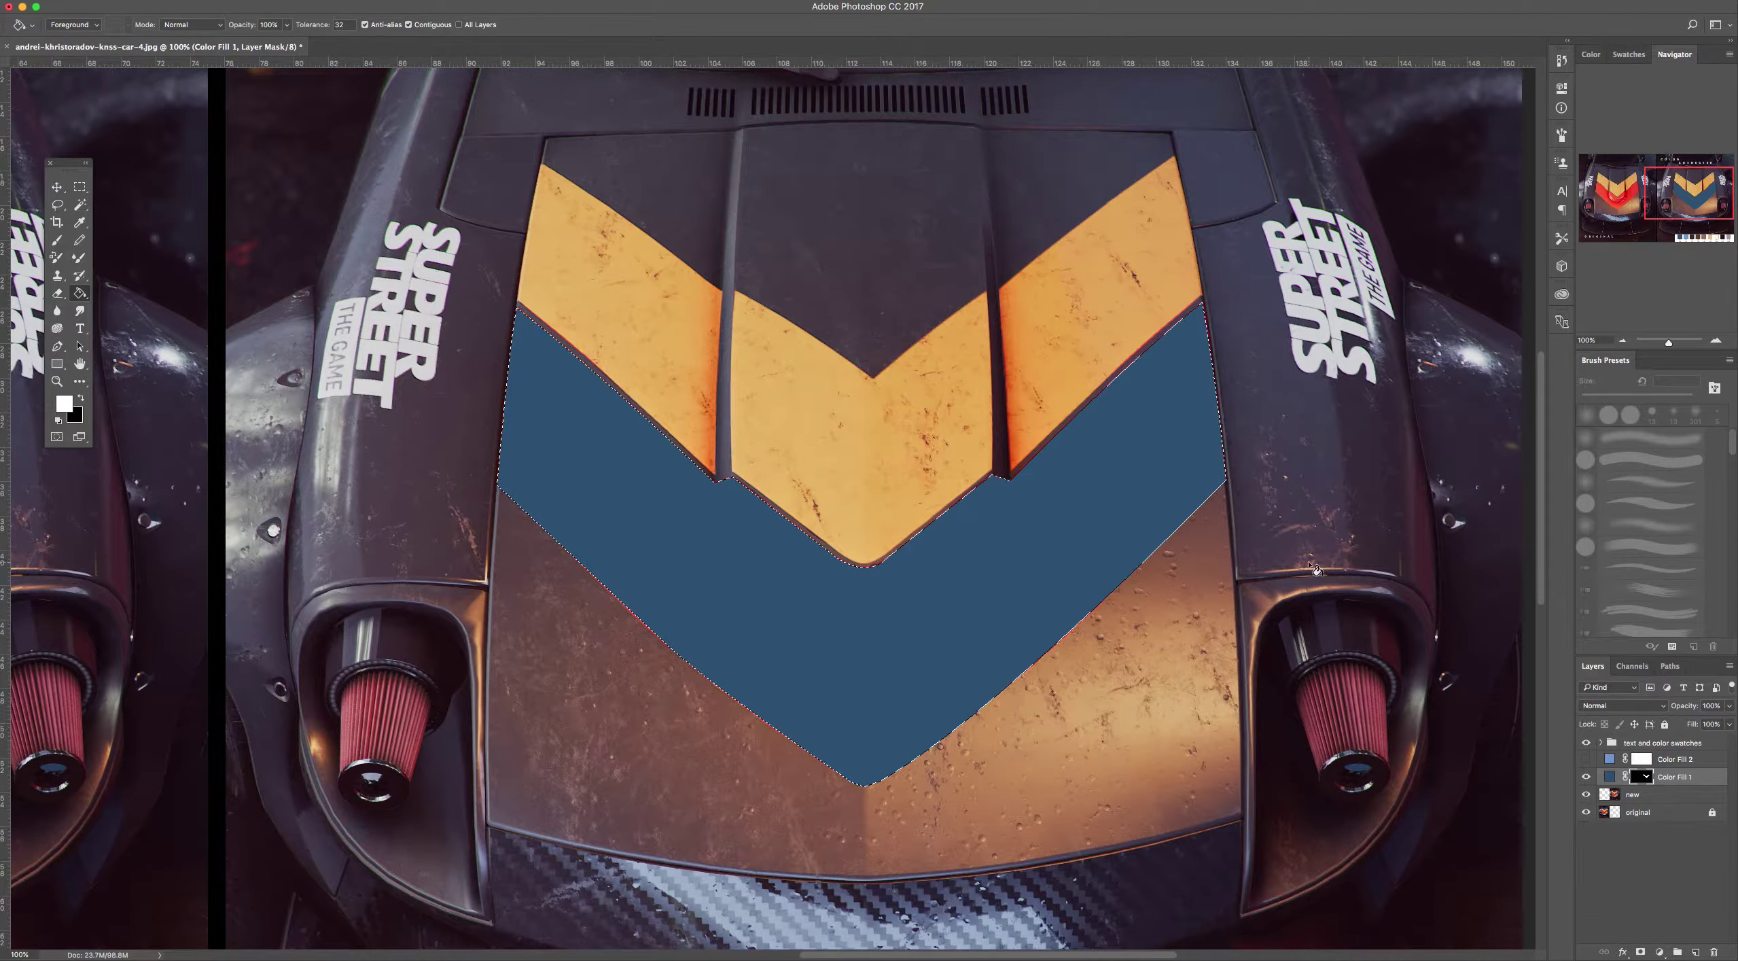
# Set Color Fill 1's blend mode to Hue so the blue stripe keeps its scratches and highlights
pyautogui.press('super+2')
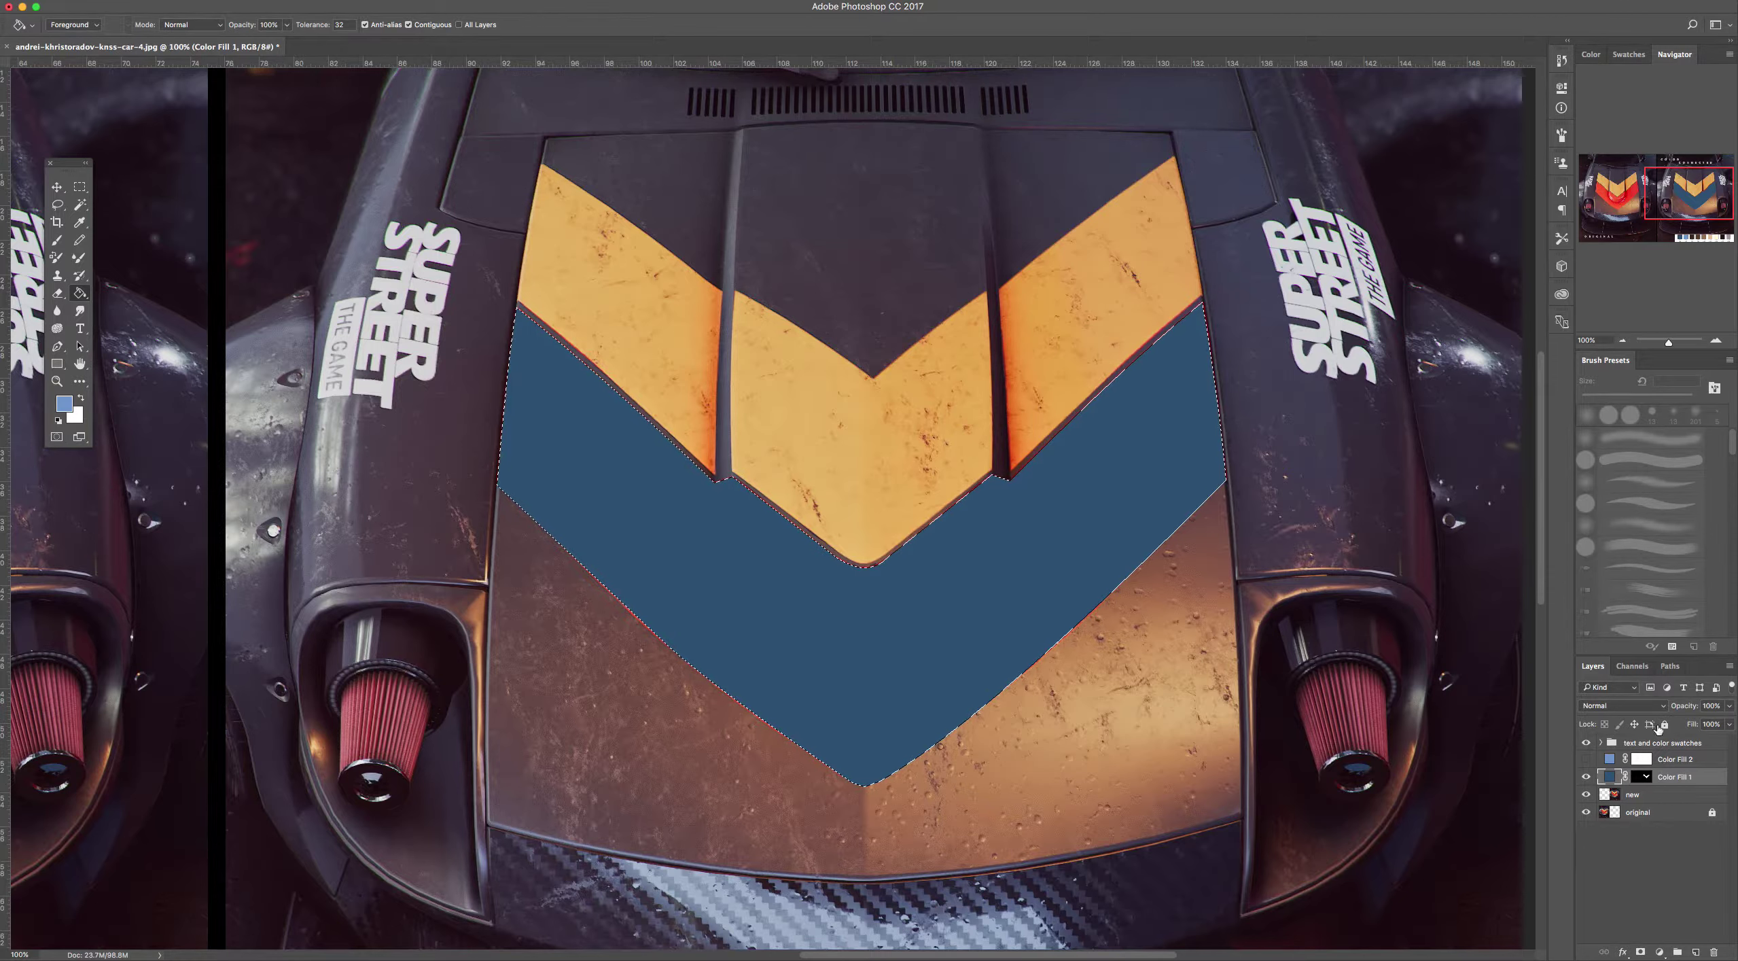
pyautogui.click(1660, 707)
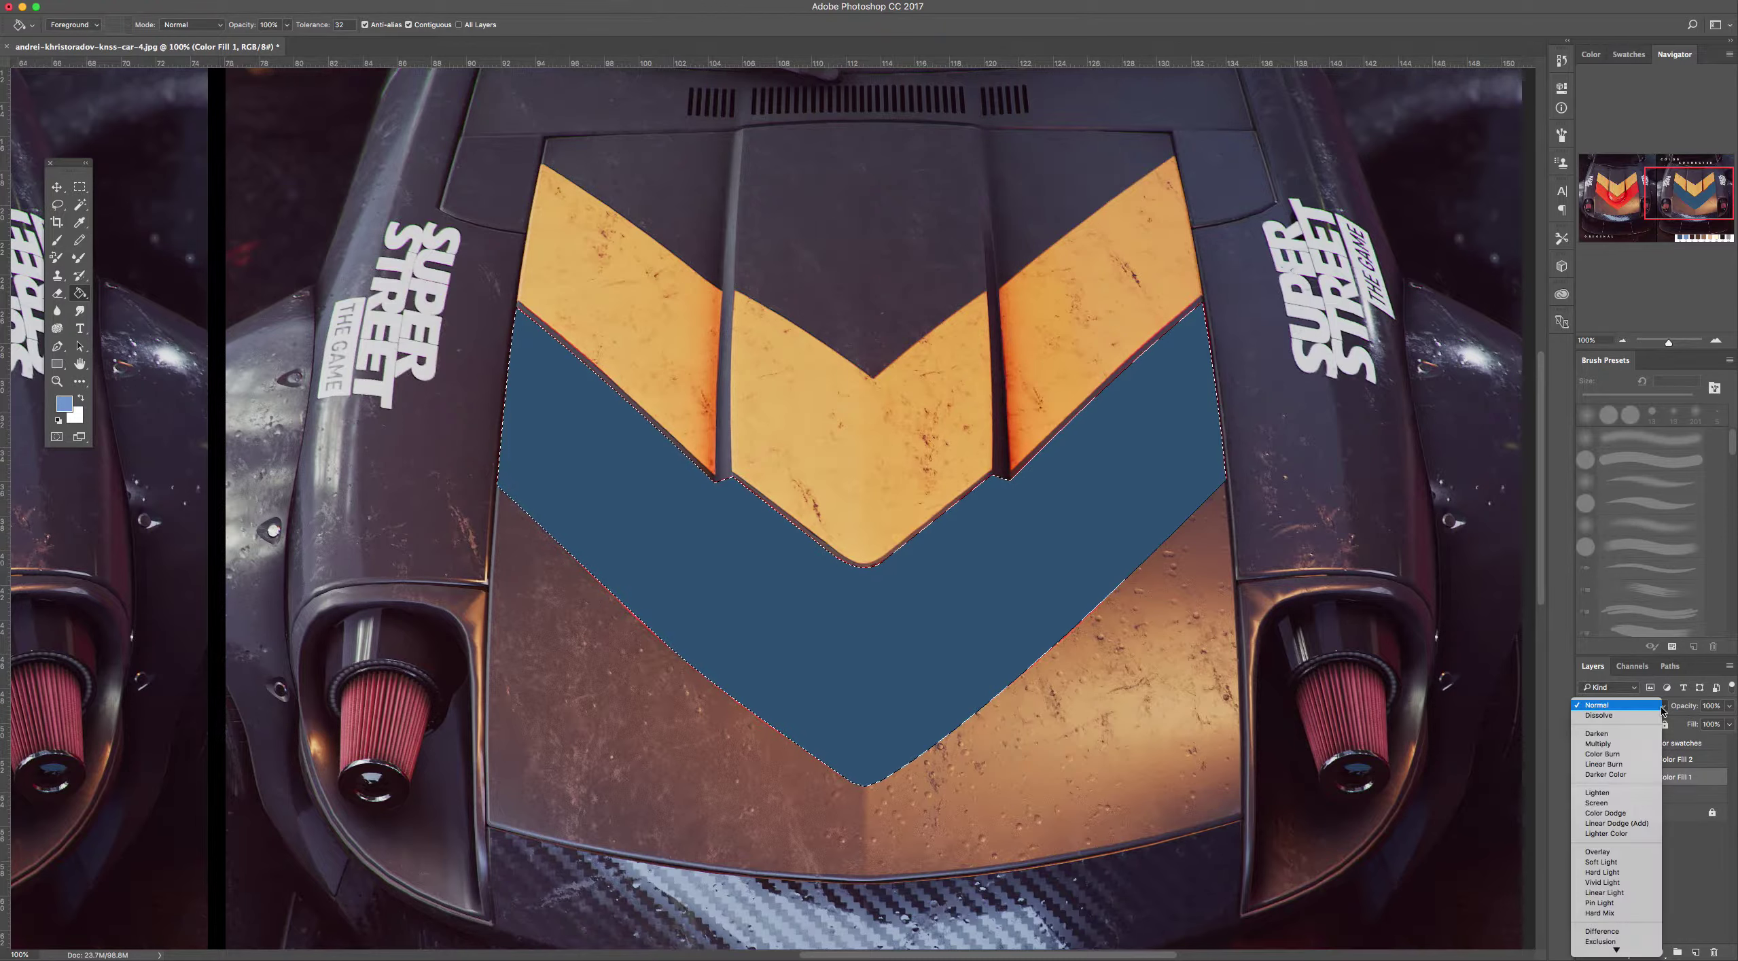
pyautogui.click(1682, 784)
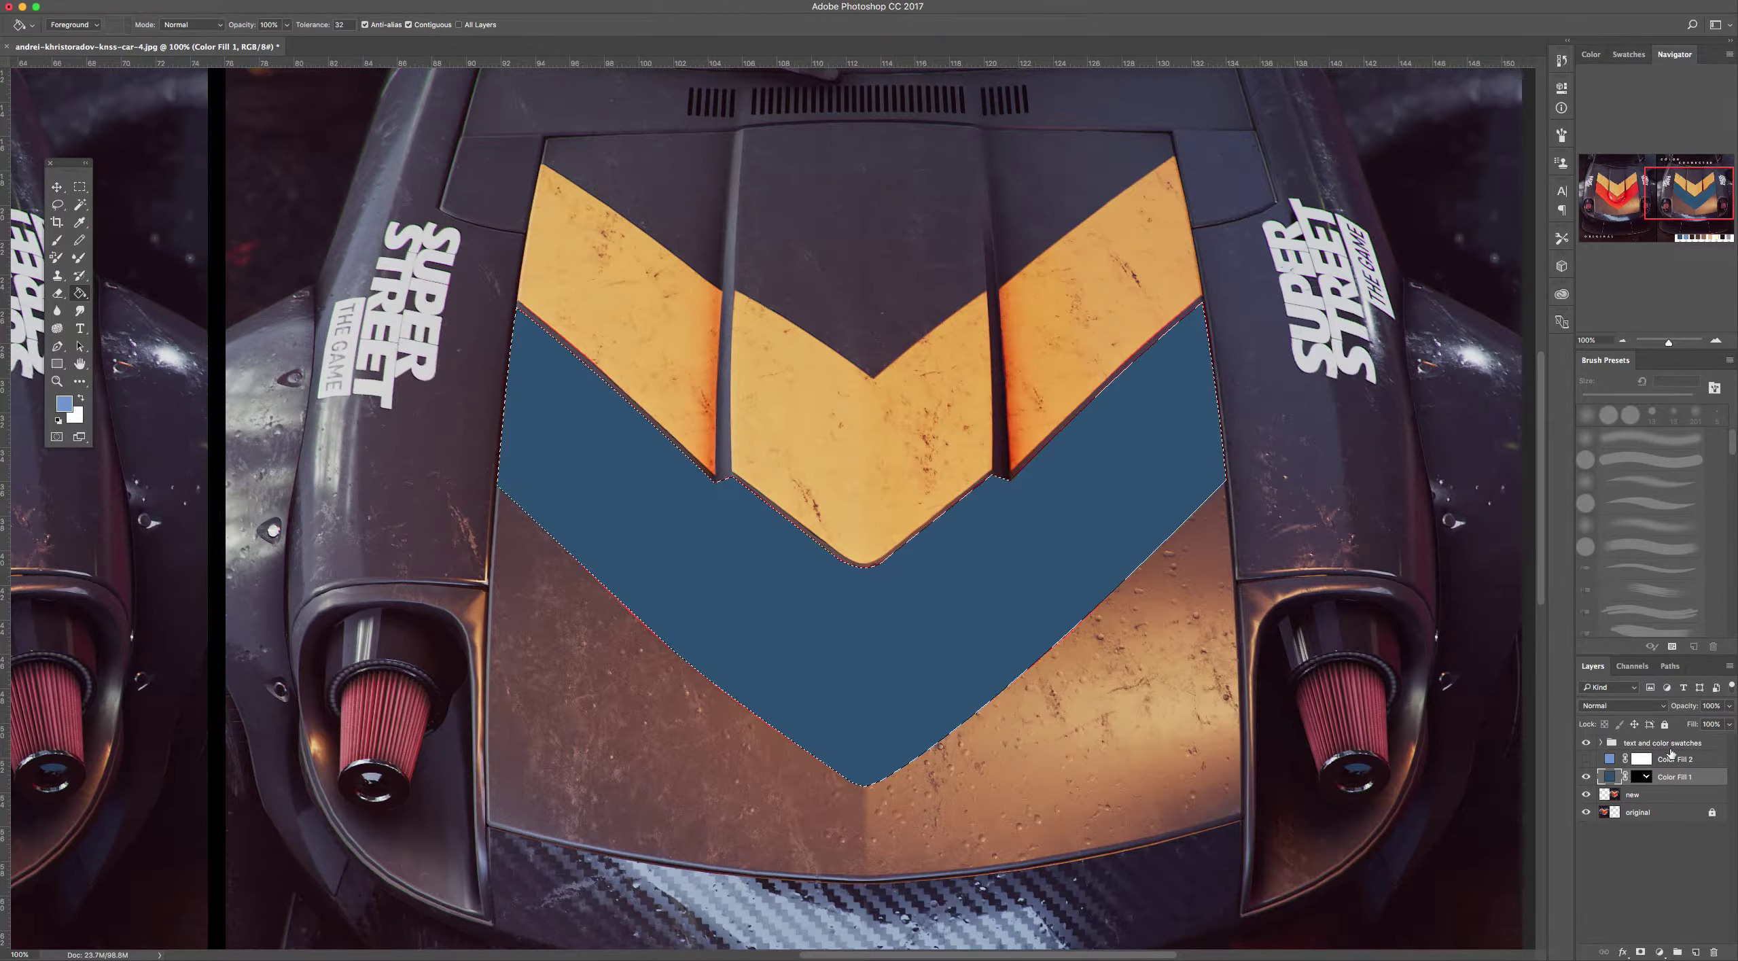
pyautogui.click(1636, 708)
pyautogui.scroll(-3, 1610, 805)
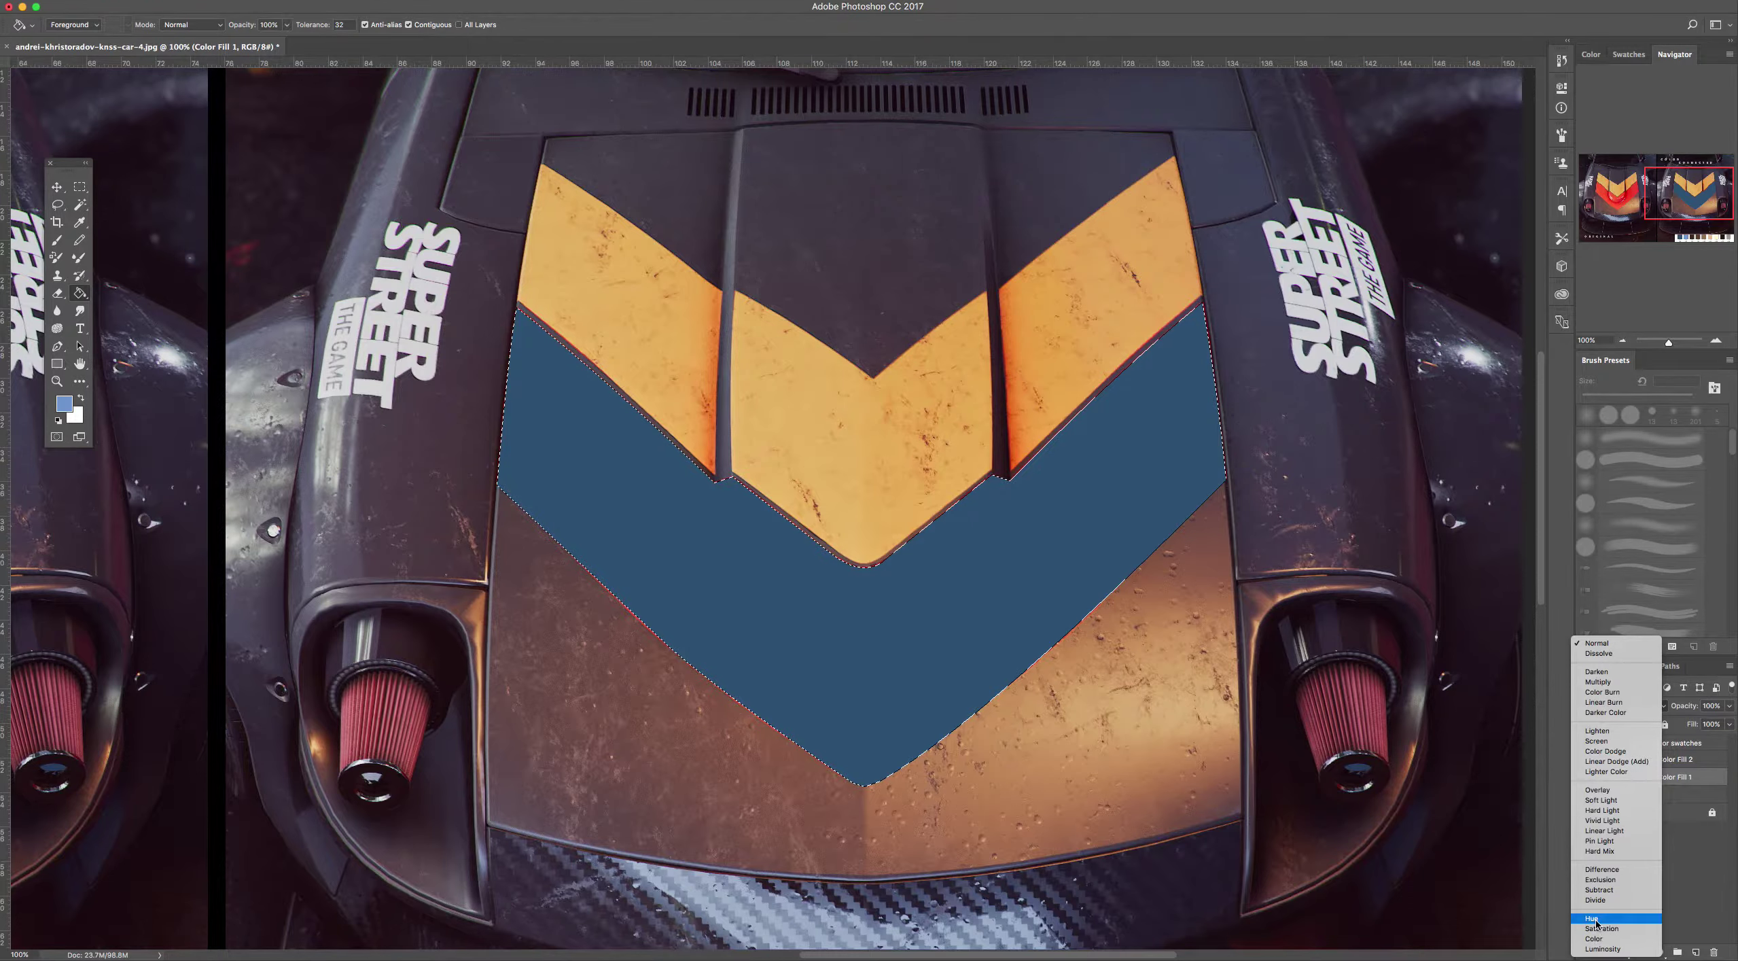
pyautogui.click(1595, 919)
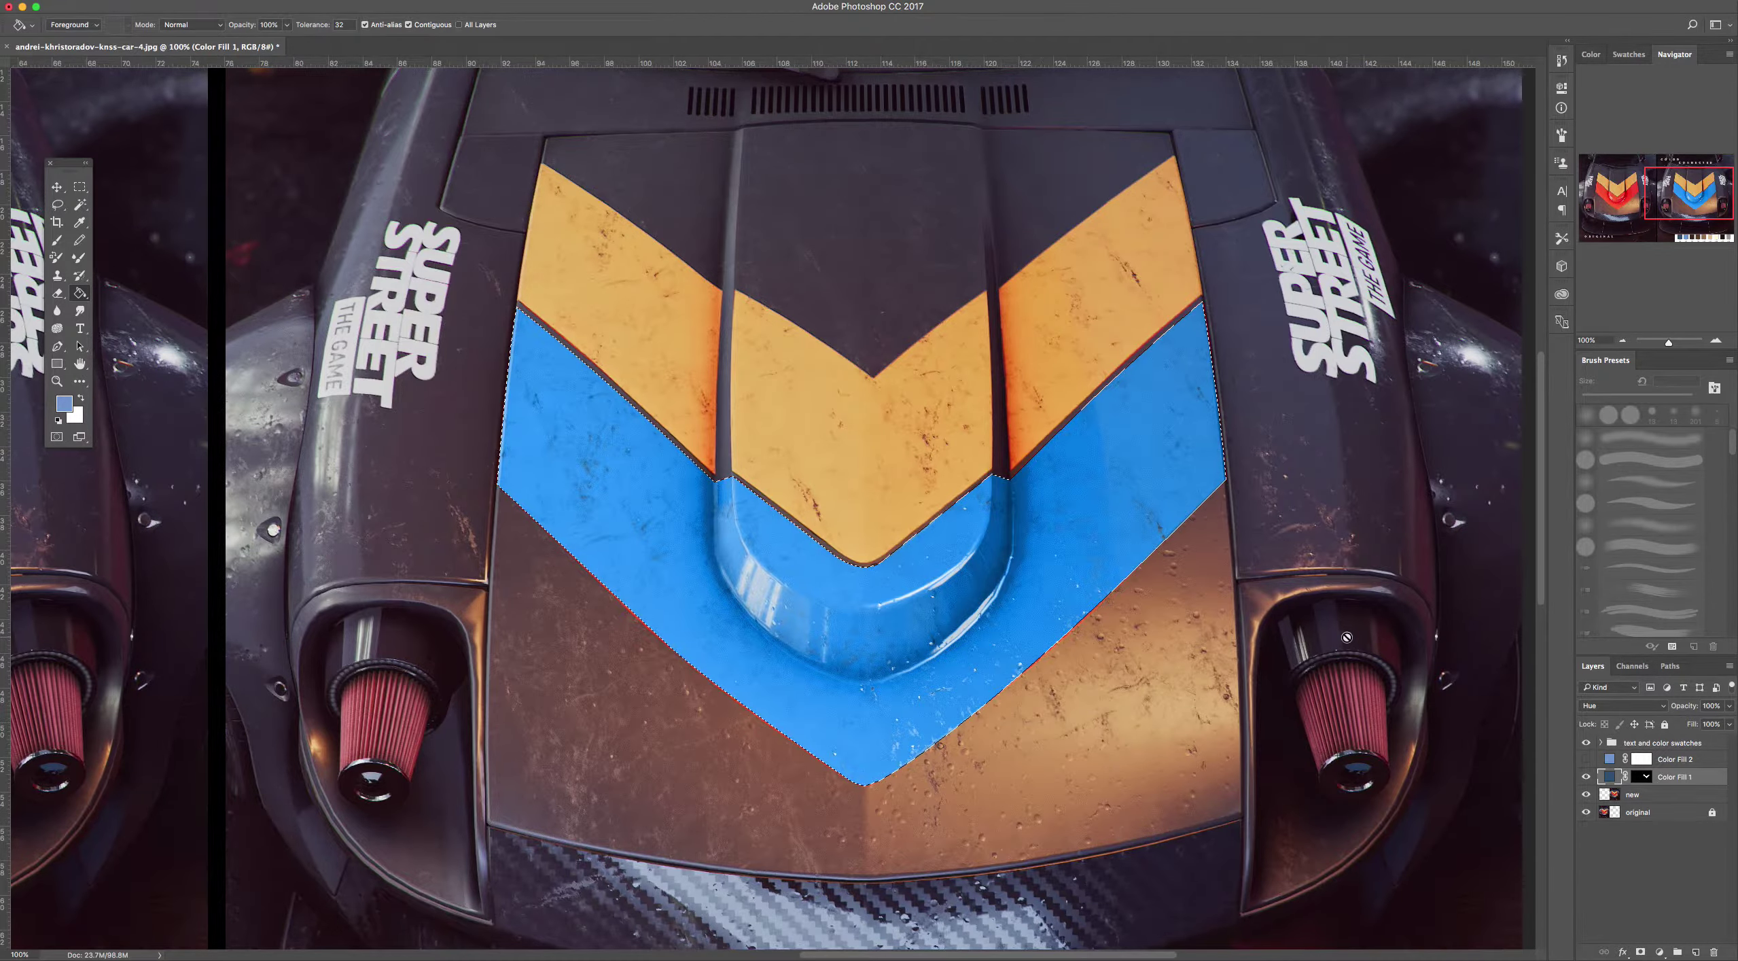
# Make Color Fill 2 visible, deselect the stripe, and fill its mask black to hide the colour
pyautogui.click(1678, 761)
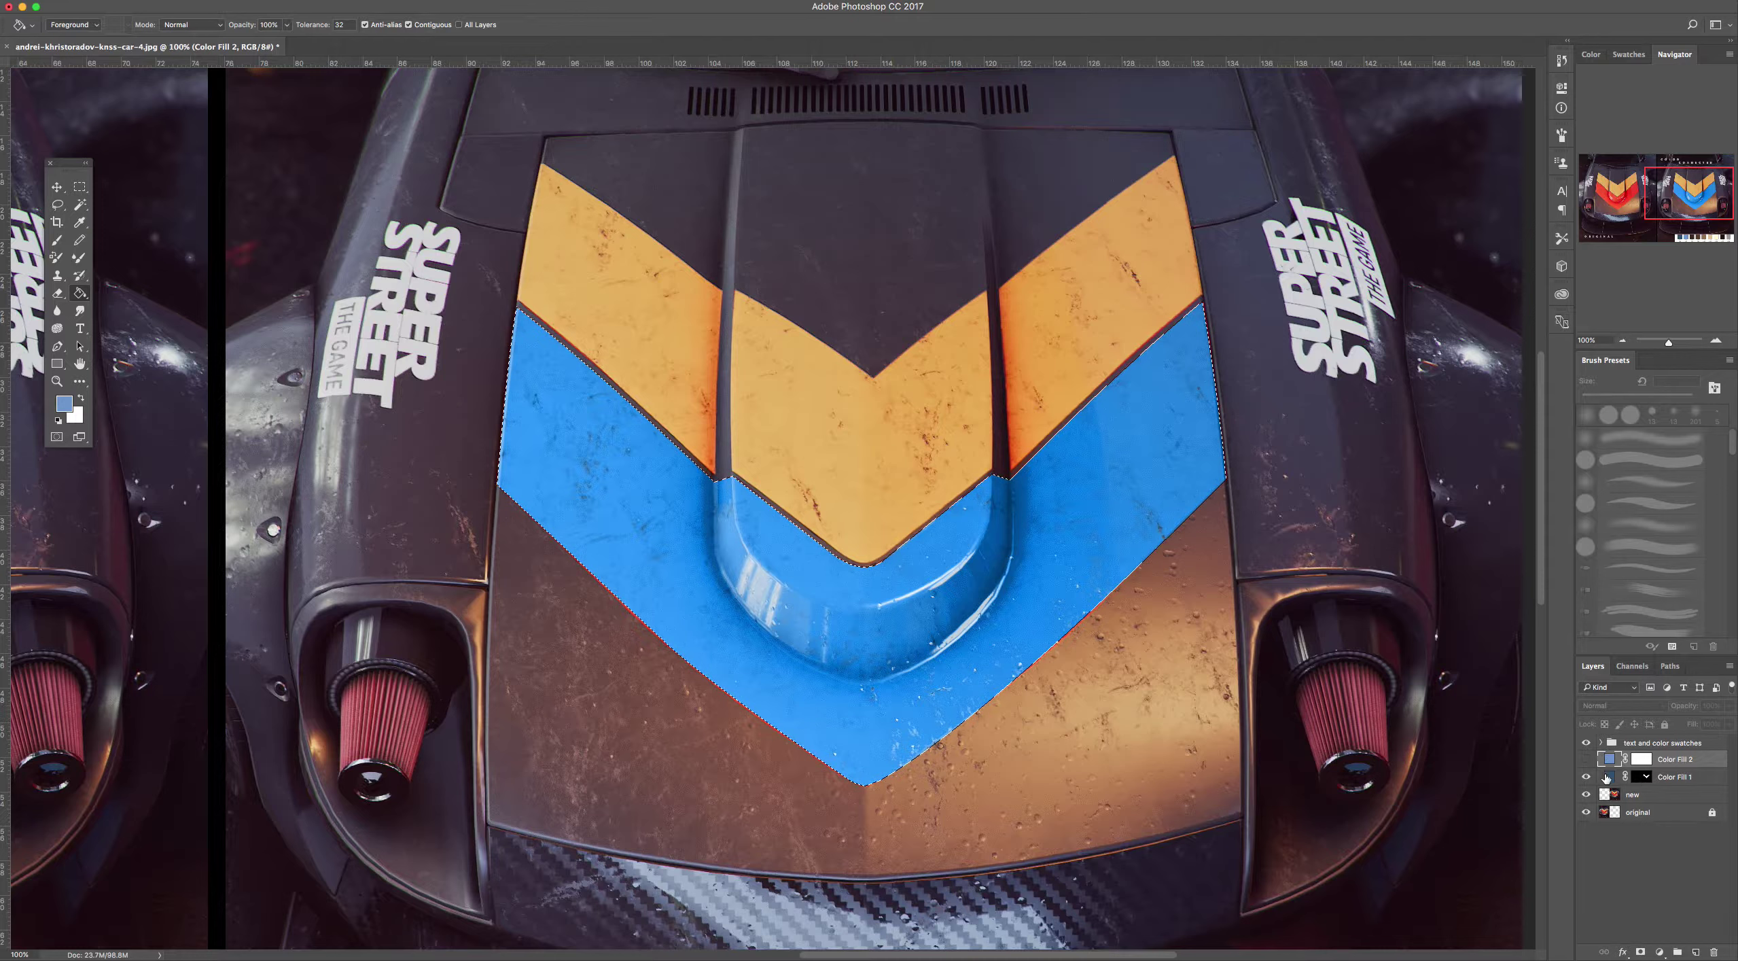
pyautogui.click(1586, 760)
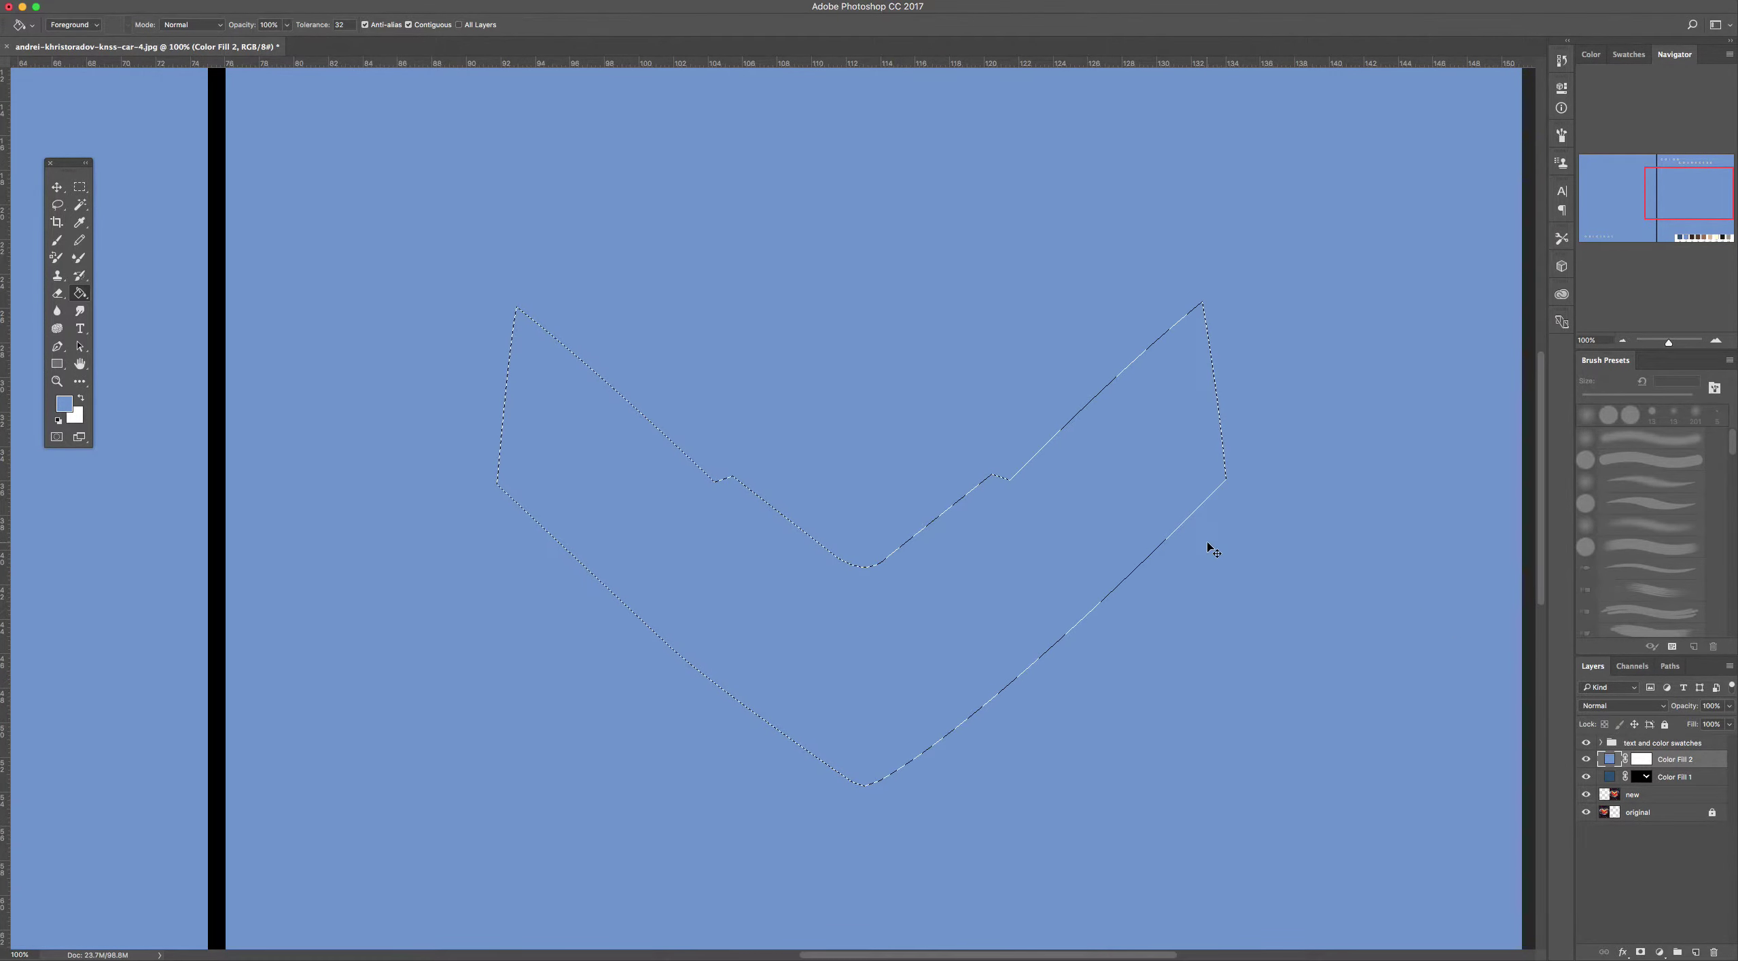
pyautogui.press('super+d')
pyautogui.click(1638, 758)
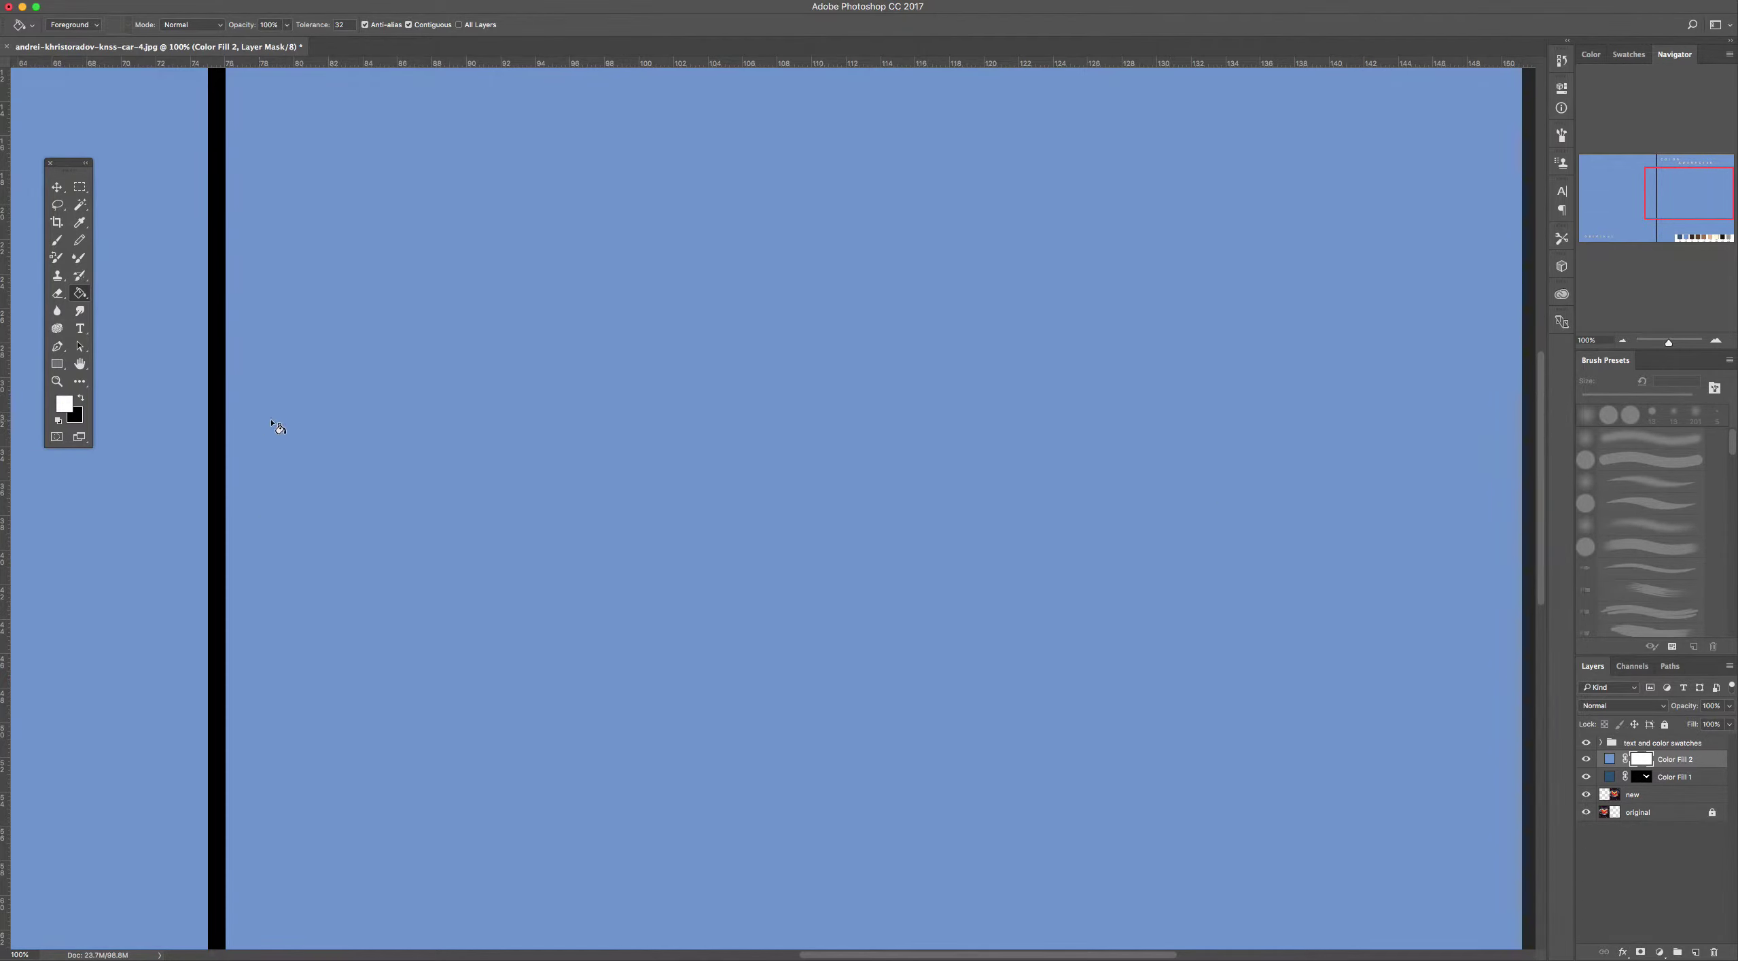
pyautogui.press('x')
pyautogui.click(941, 409)
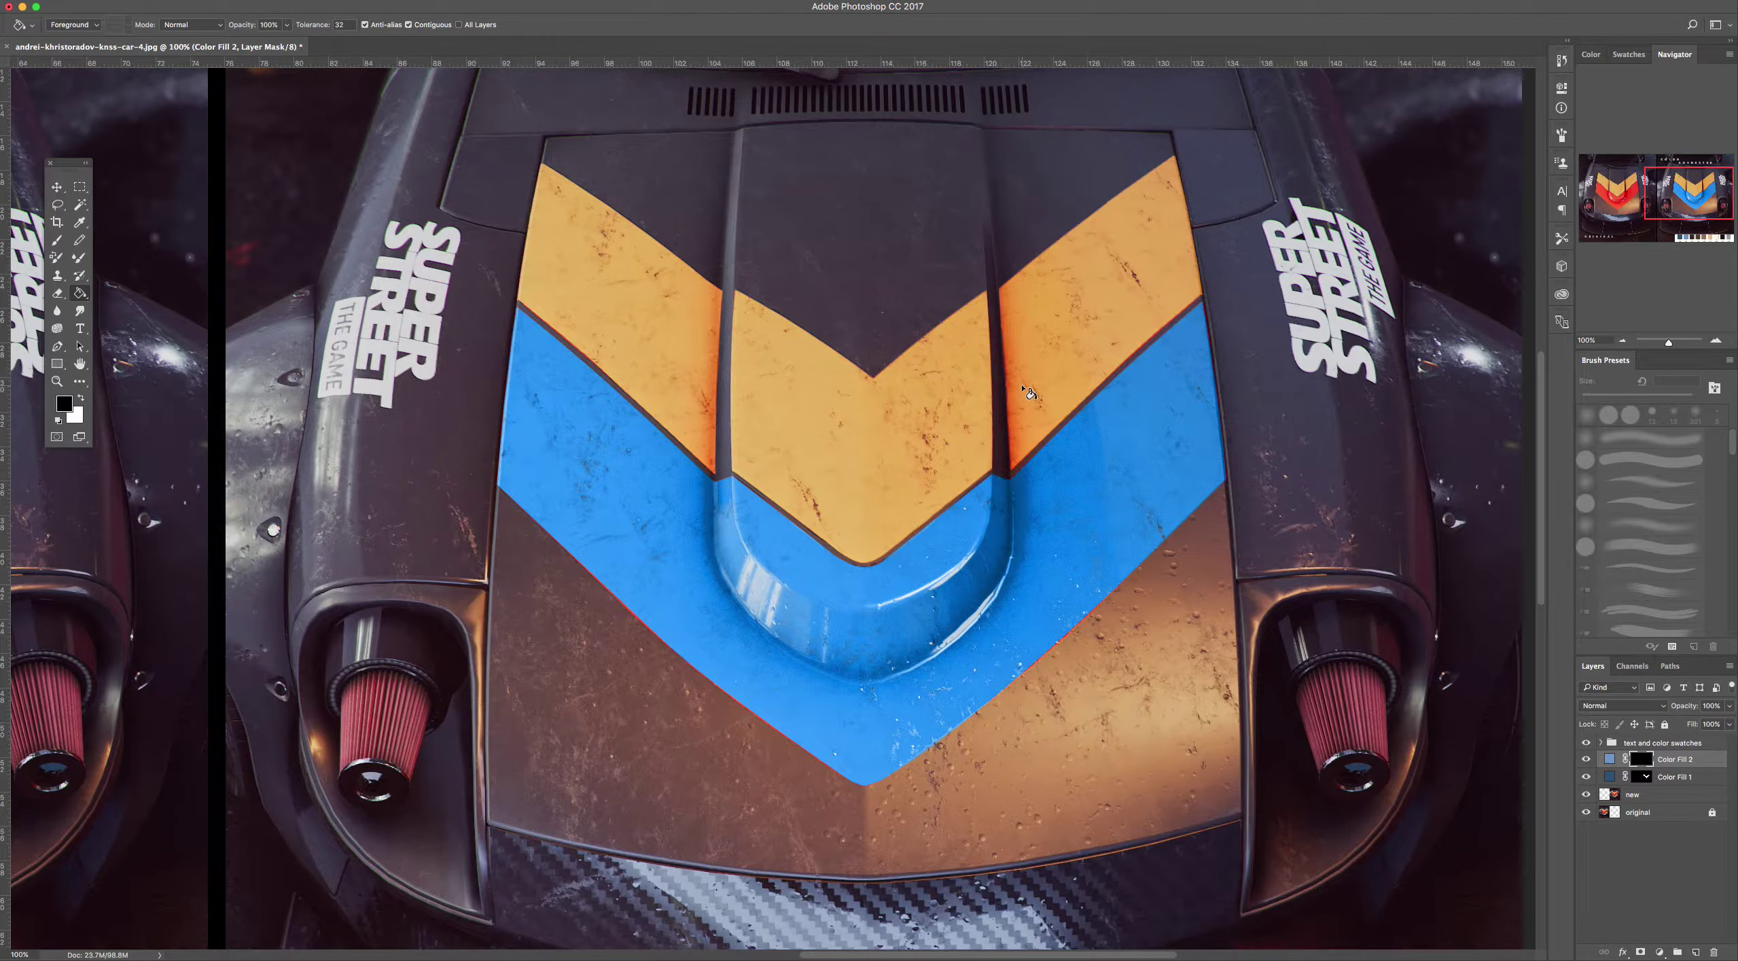
# Zoom to 200% on the upper yellow stripe and pan to its left end
pyautogui.scroll(5, 1003, 380)
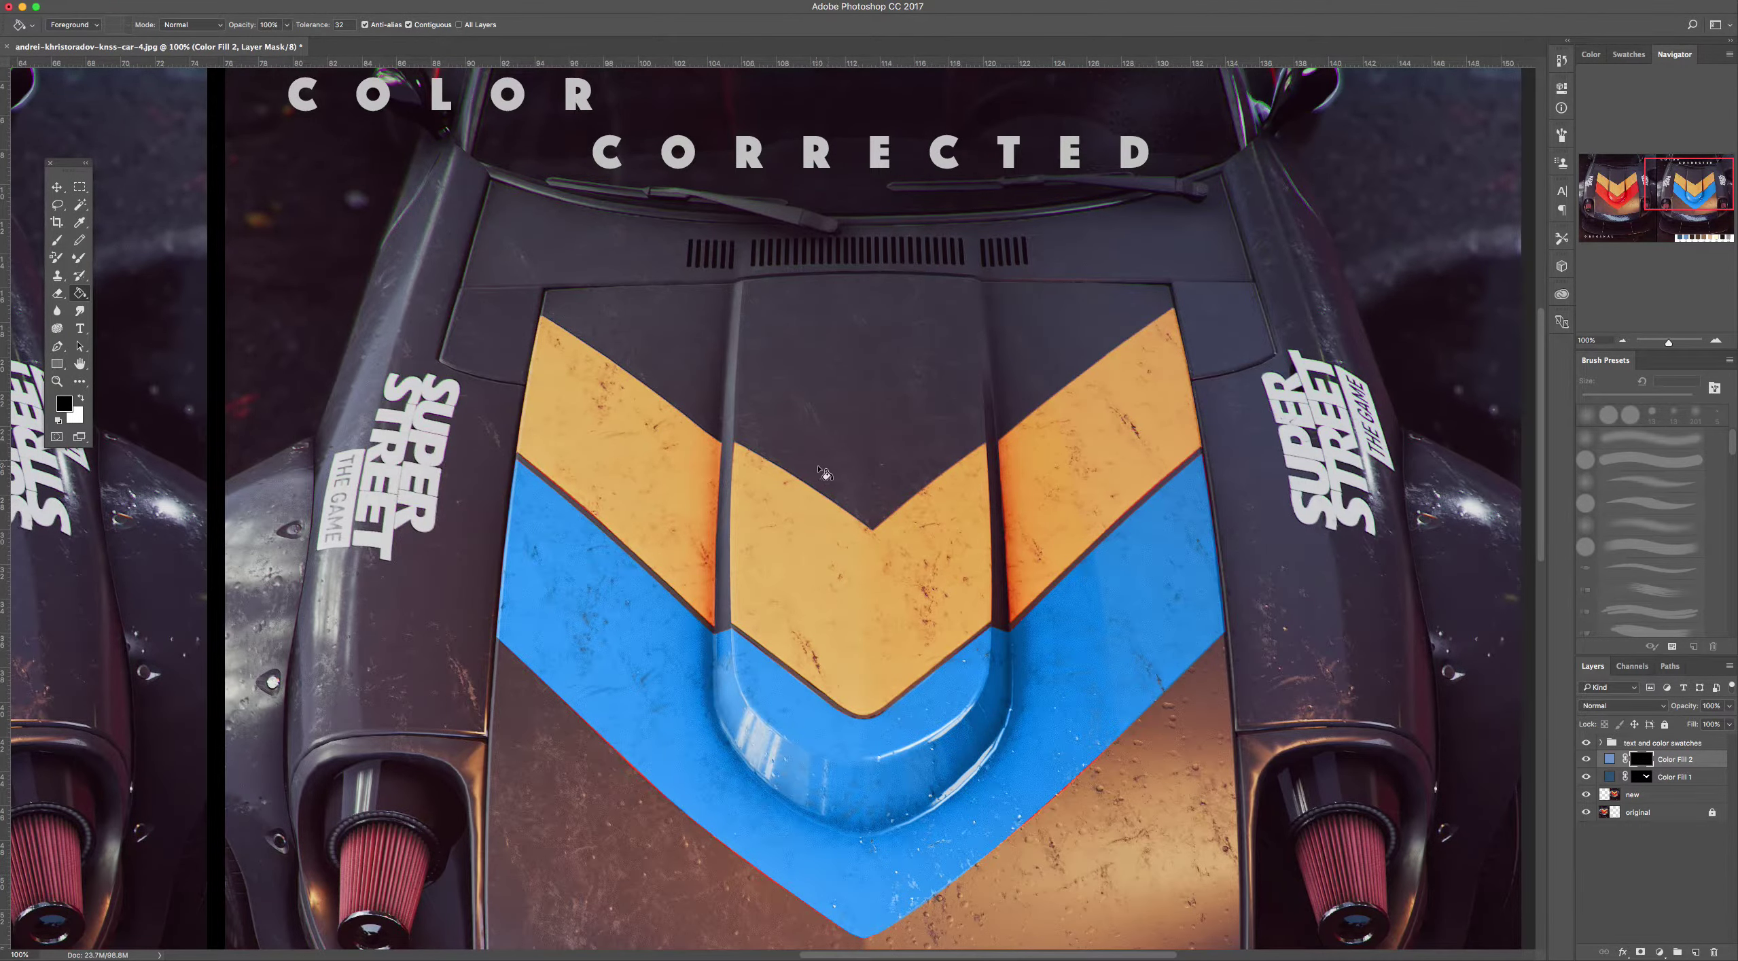
pyautogui.hscroll(3, 824, 473)
pyautogui.press('p')
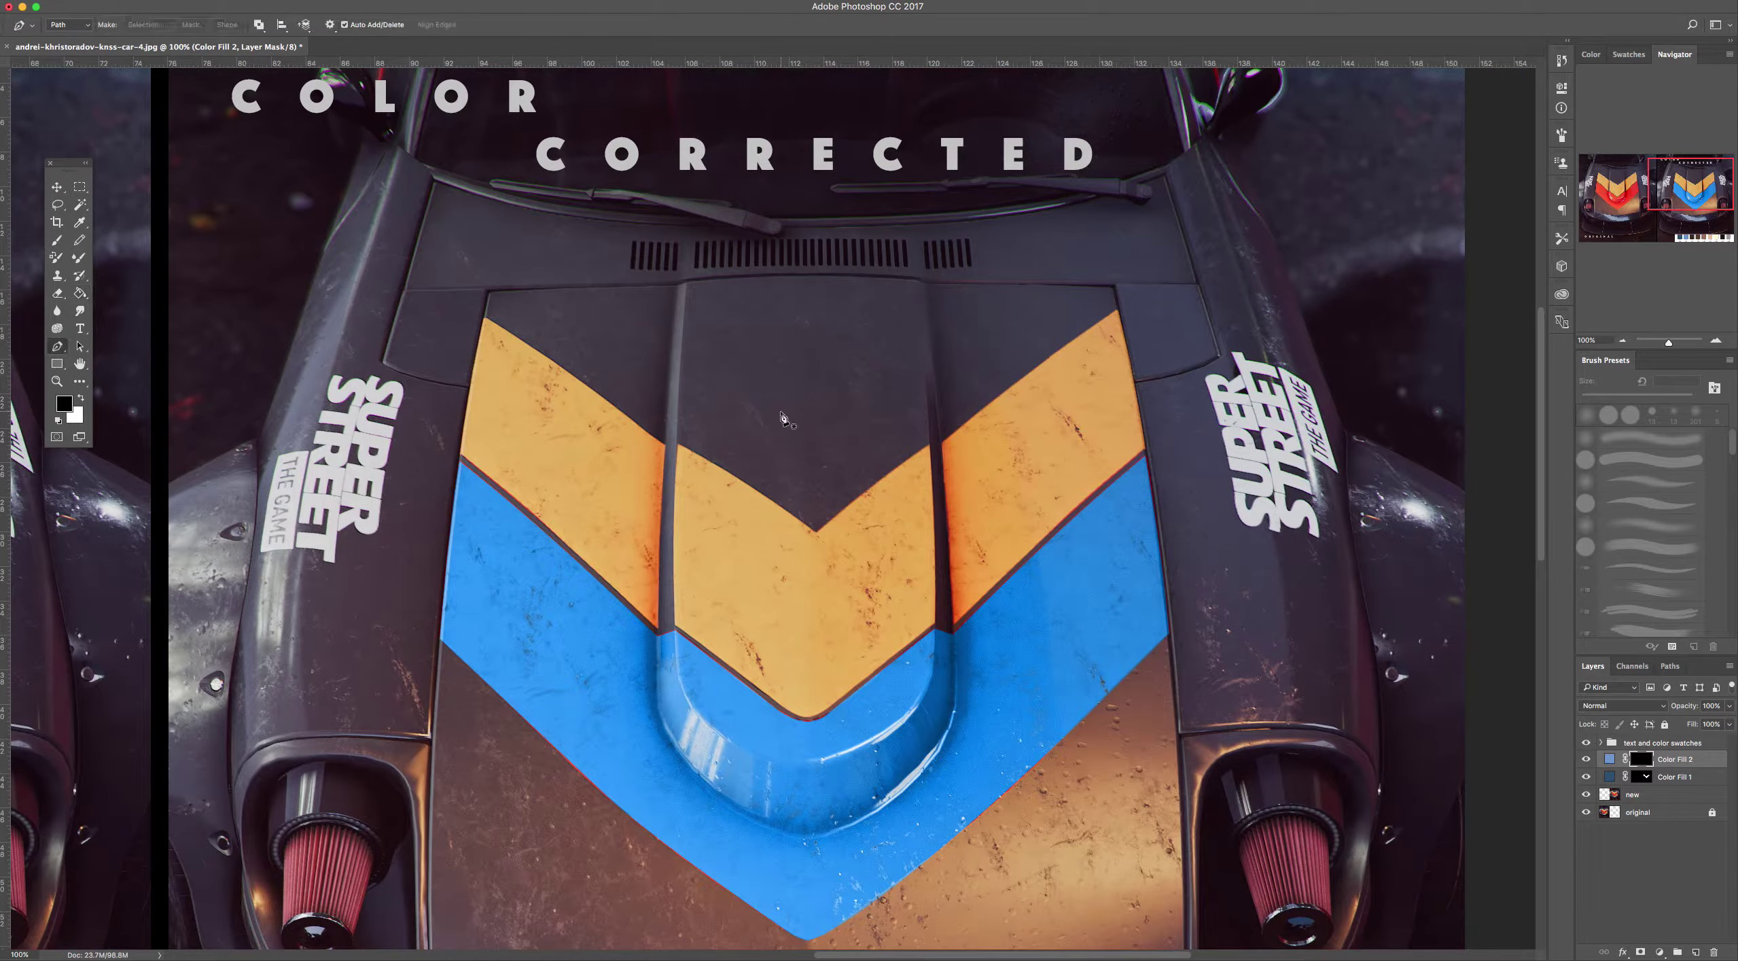
pyautogui.press('z')
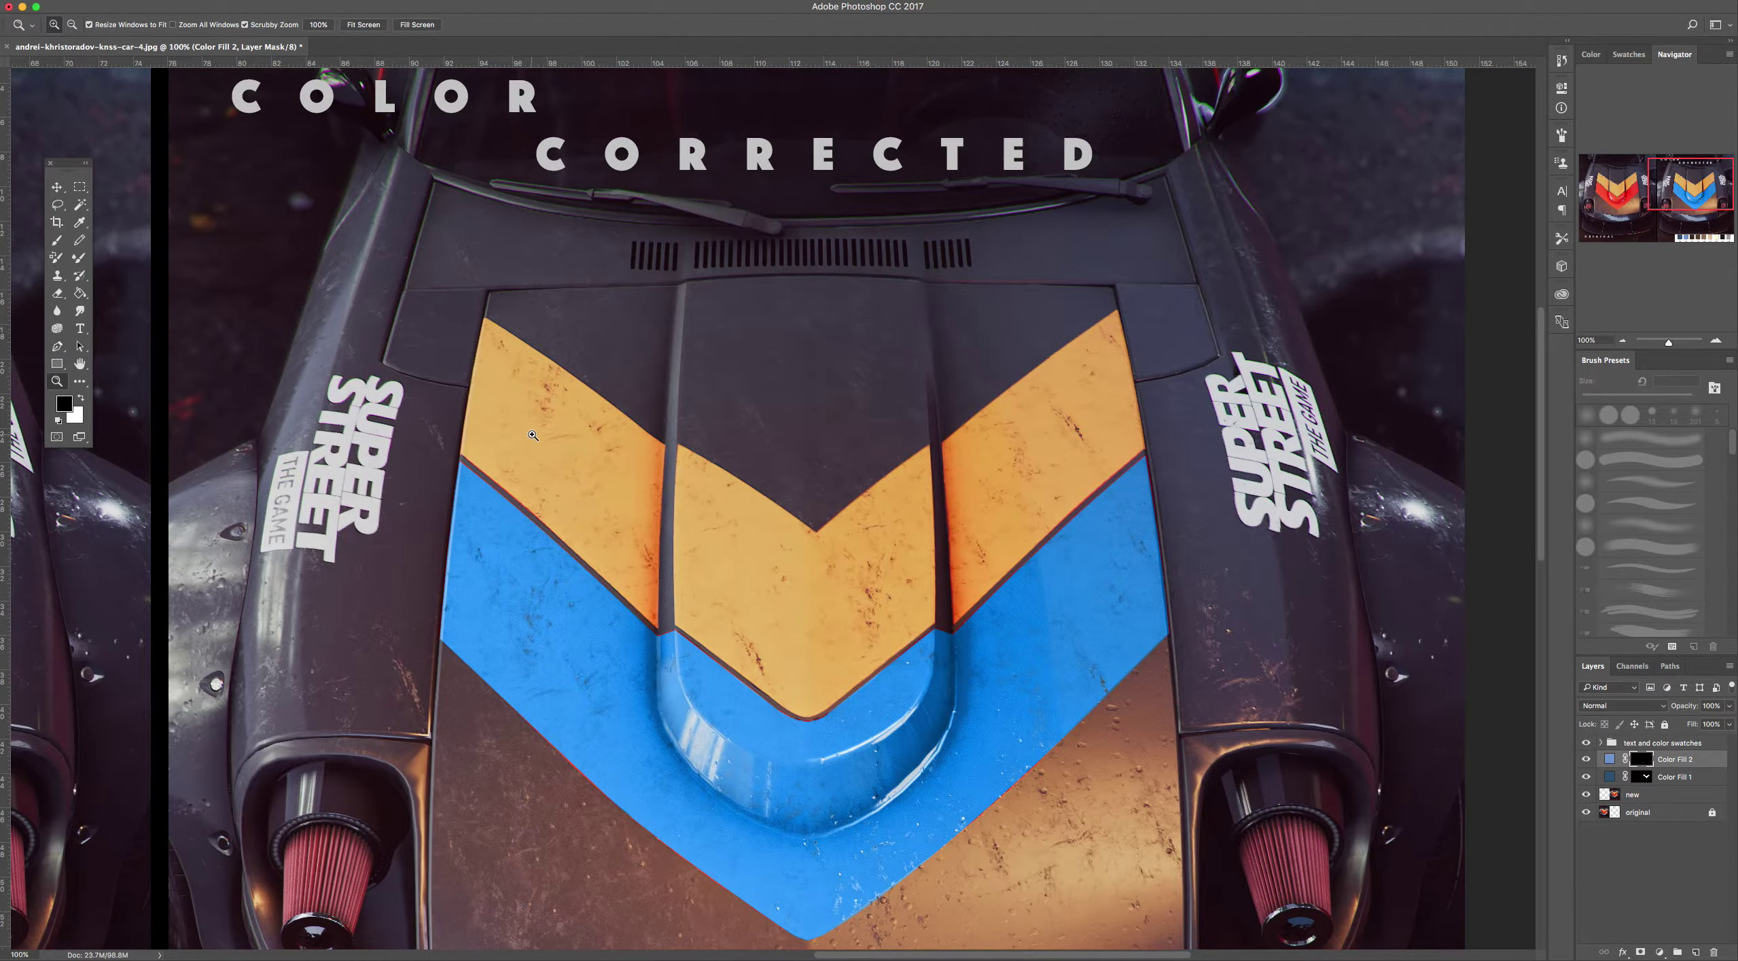
pyautogui.click(585, 453)
pyautogui.moveTo(652, 430); pyautogui.dragTo(616, 444)
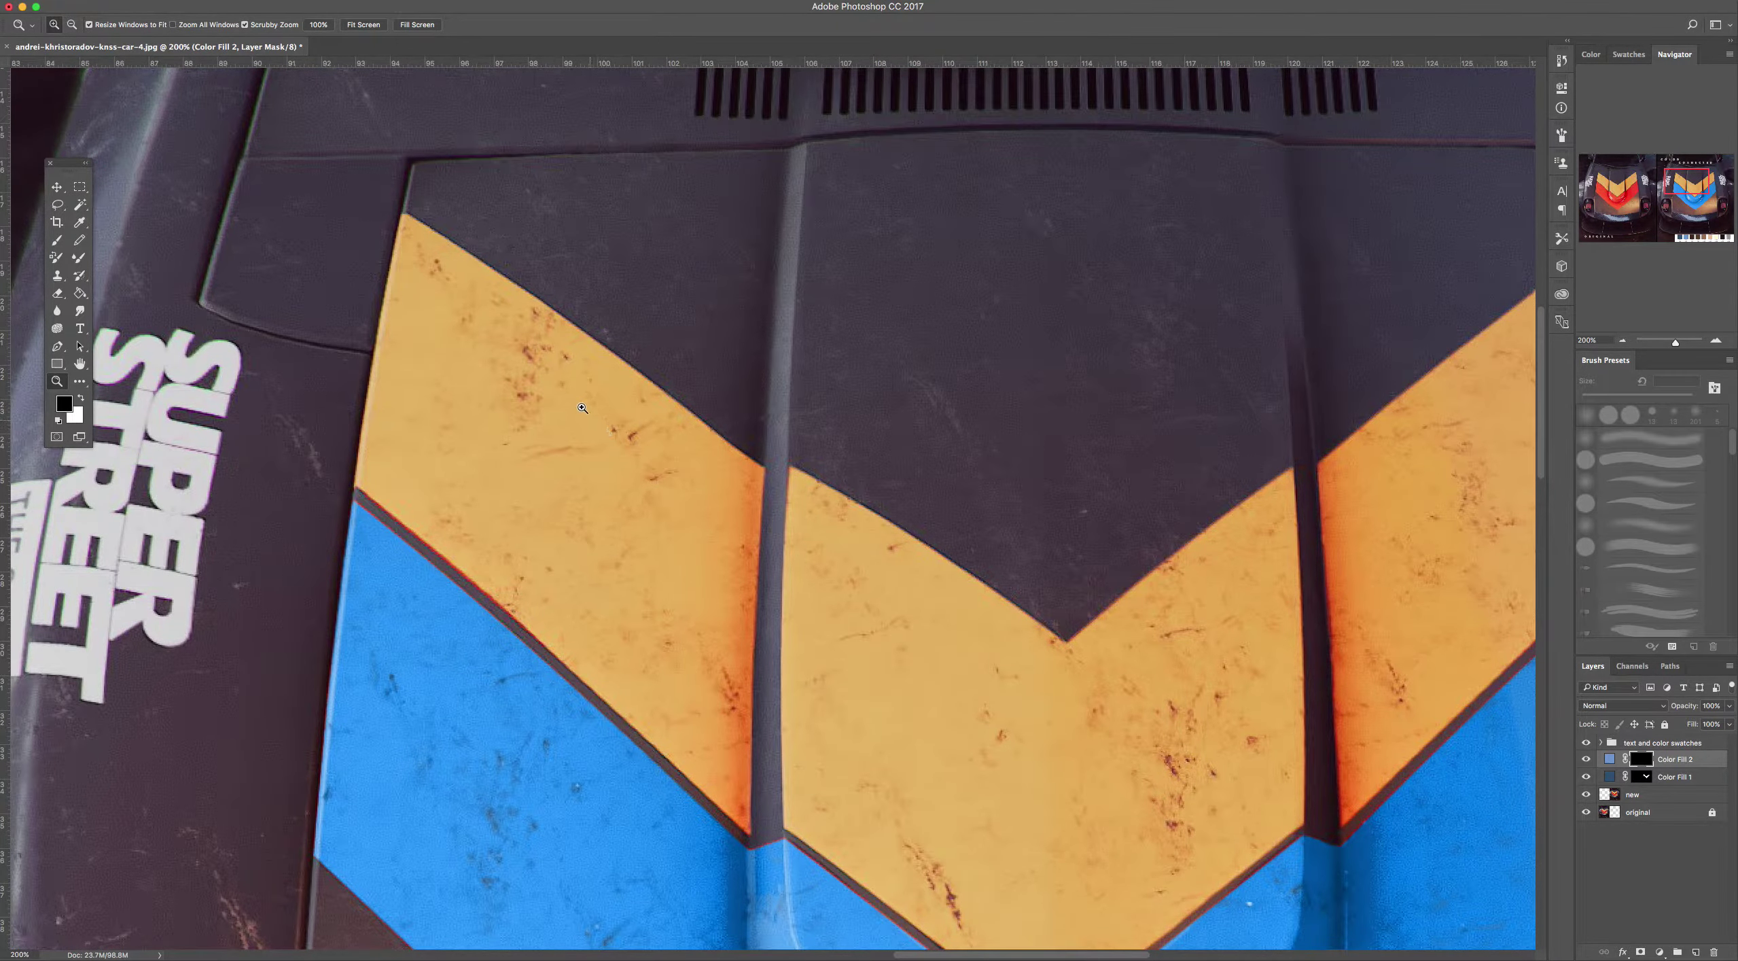
# With the Pen tool, trace a closed path around the left yellow stripe segment using sharp corners
pyautogui.press('v')
pyautogui.press('p')
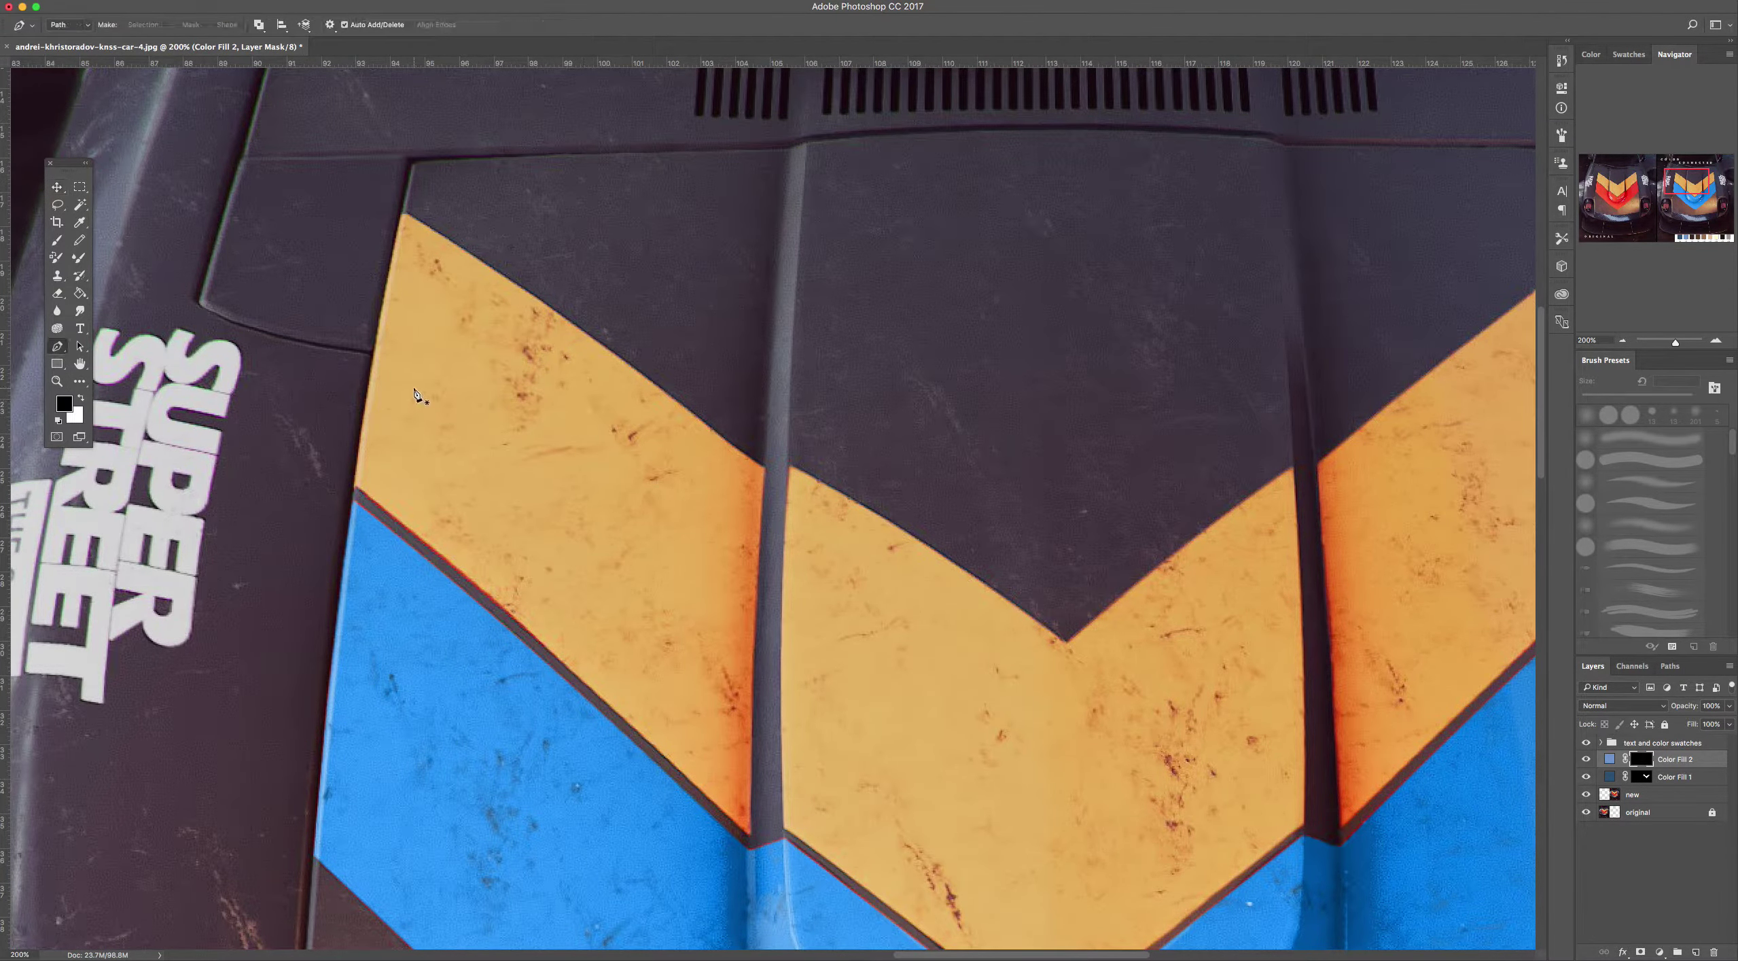
pyautogui.click(355, 488)
pyautogui.moveTo(402, 216); pyautogui.dragTo(418, 170)
pyautogui.keyDown('alt'); pyautogui.click(403, 215); pyautogui.keyUp('alt')
pyautogui.keyDown('alt'); pyautogui.click(404, 215); pyautogui.keyUp('alt')
pyautogui.moveTo(765, 468); pyautogui.dragTo(900, 573)
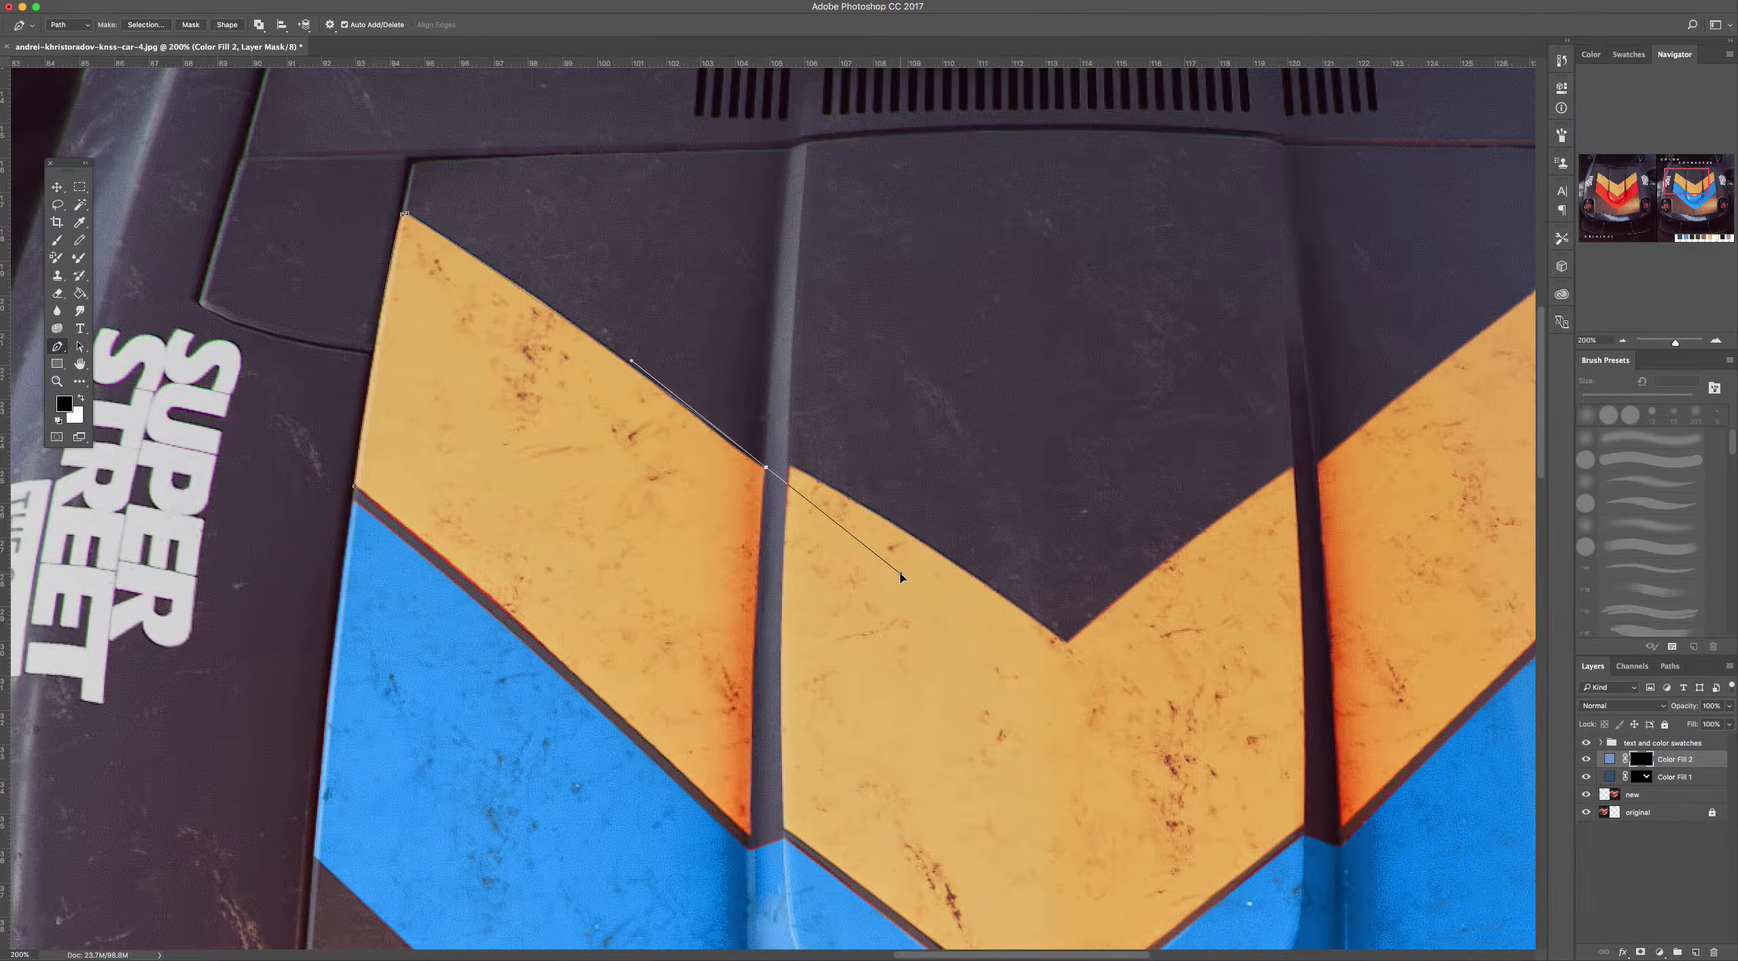
pyautogui.keyDown('alt'); pyautogui.click(766, 468); pyautogui.keyUp('alt')
pyautogui.moveTo(753, 837); pyautogui.dragTo(762, 922)
pyautogui.keyDown('alt'); pyautogui.click(753, 837); pyautogui.keyUp('alt')
pyautogui.moveTo(354, 488); pyautogui.dragTo(307, 463)
# Outline the centre yellow chevron with a closed path, including its V tip, corners and curved bottom
pyautogui.moveTo(957, 608); pyautogui.dragTo(744, 459)
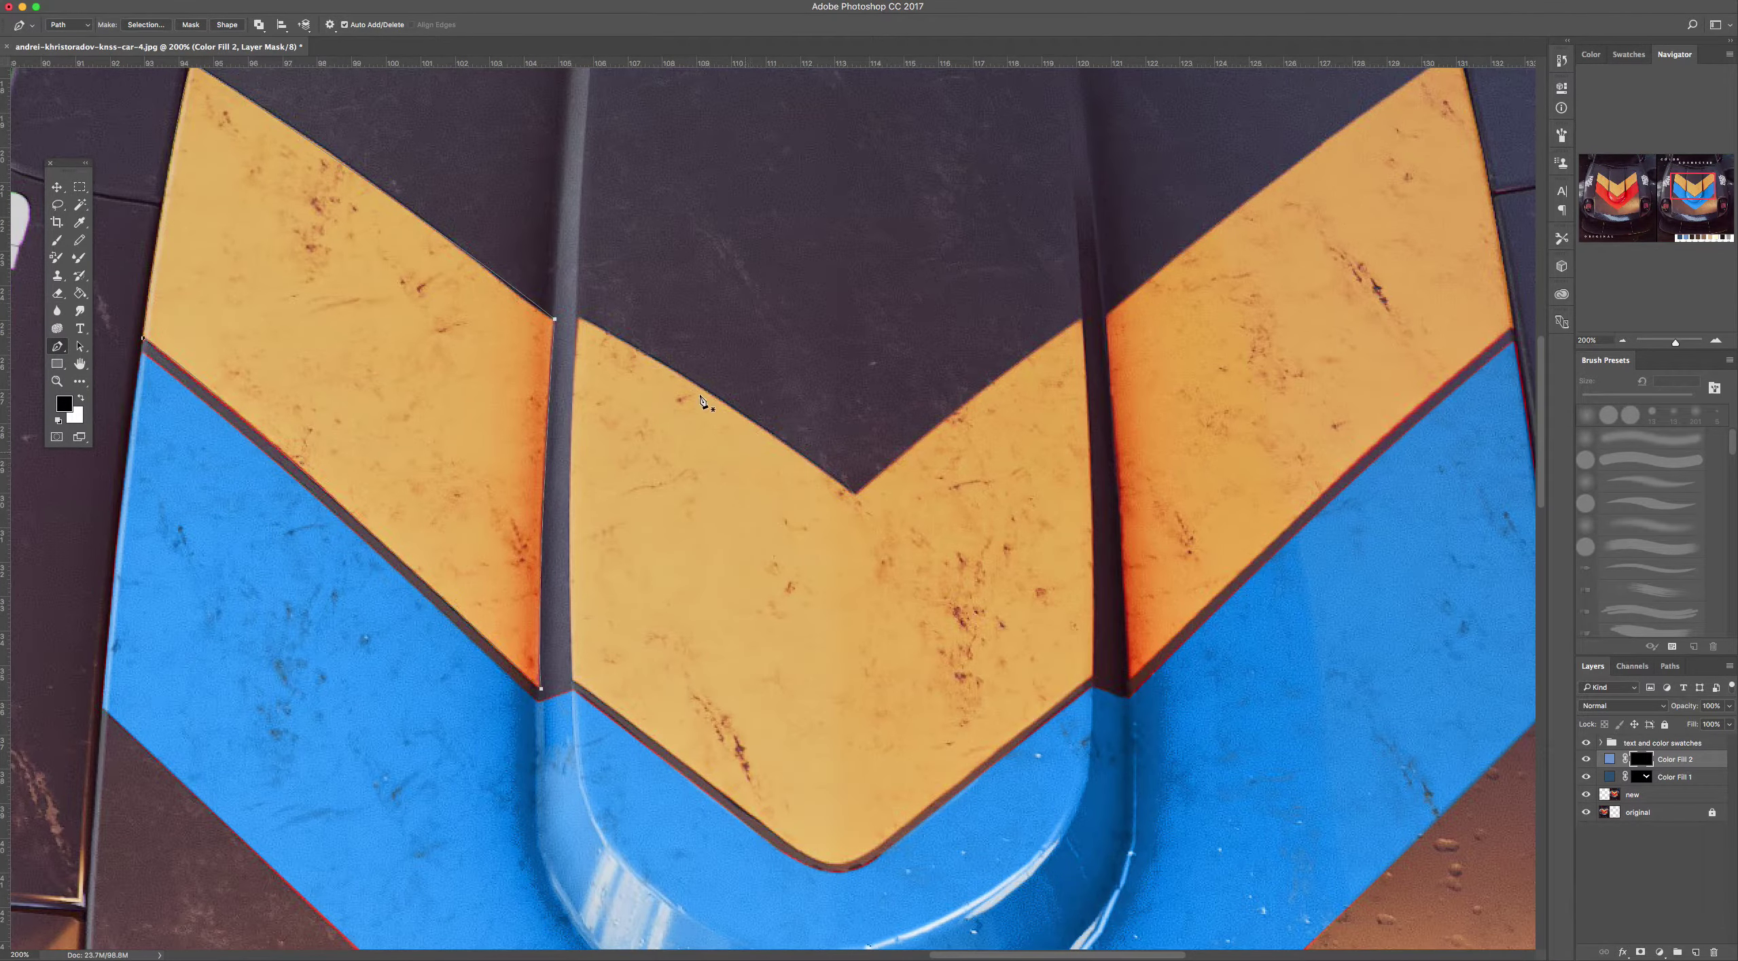
pyautogui.click(579, 317)
pyautogui.moveTo(856, 493); pyautogui.dragTo(959, 577)
pyautogui.keyDown('alt'); pyautogui.click(857, 495); pyautogui.keyUp('alt')
pyautogui.moveTo(1083, 319); pyautogui.dragTo(1141, 293)
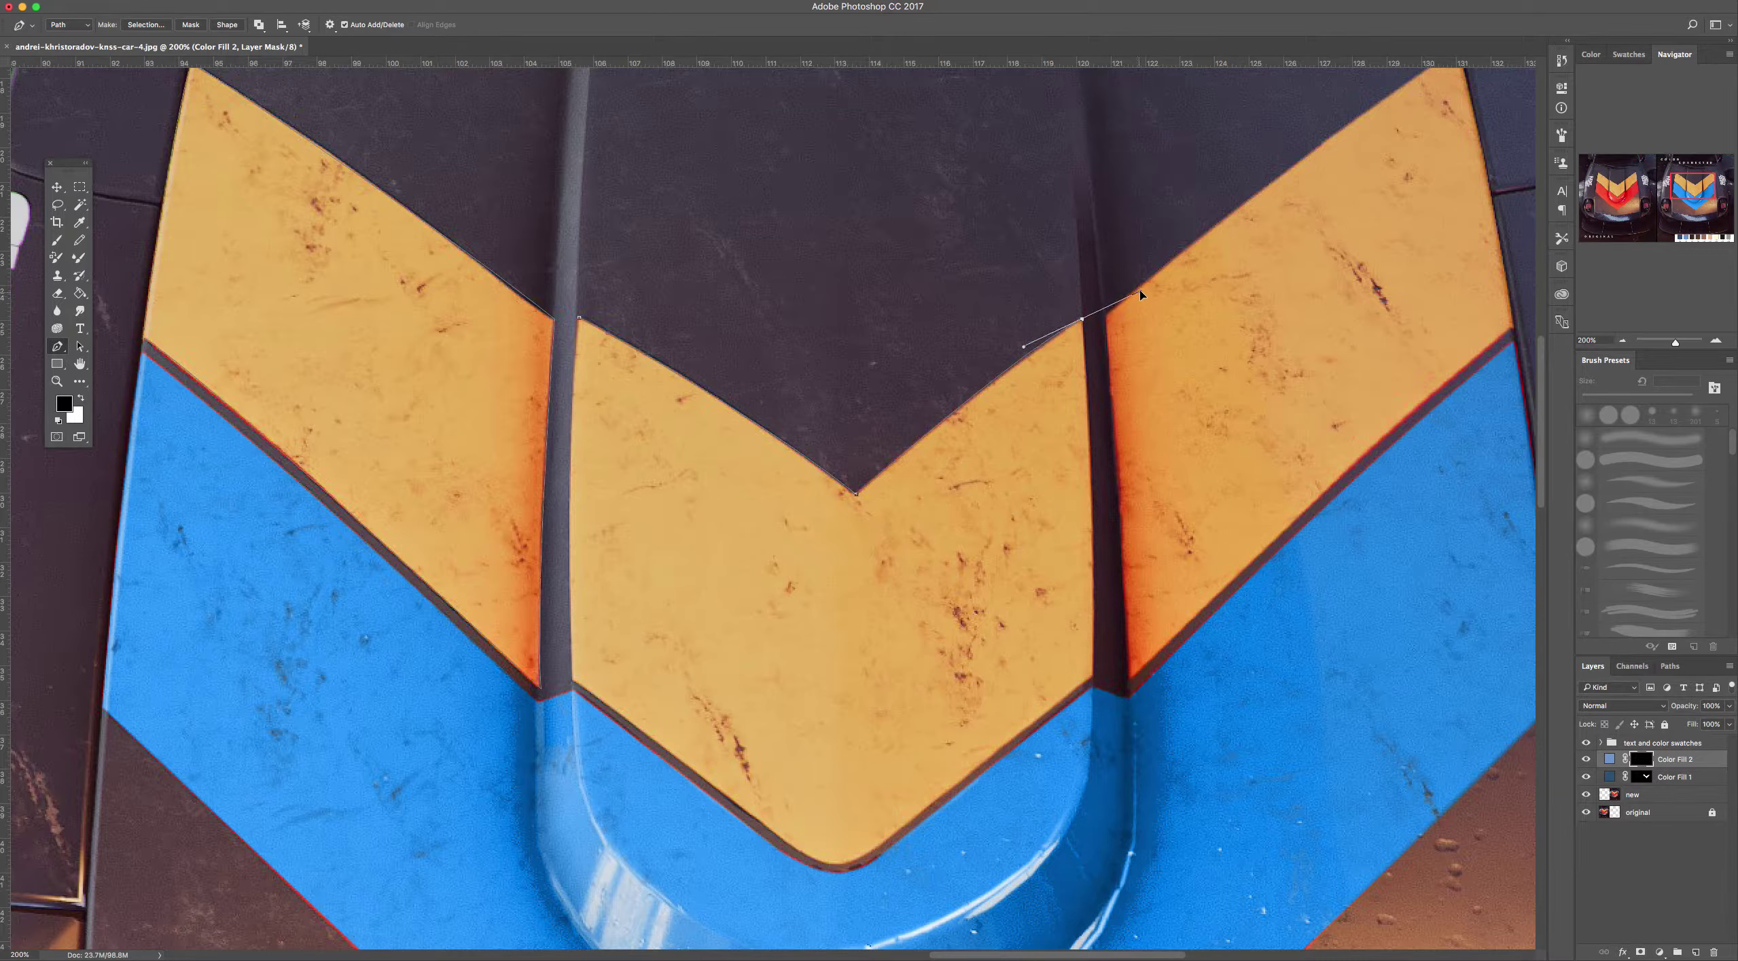
pyautogui.keyDown('alt'); pyautogui.click(1082, 319); pyautogui.keyUp('alt')
pyautogui.moveTo(1093, 675); pyautogui.dragTo(1093, 693)
pyautogui.moveTo(1094, 773); pyautogui.dragTo(1092, 790)
pyautogui.keyDown('alt'); pyautogui.click(1095, 678); pyautogui.keyUp('alt')
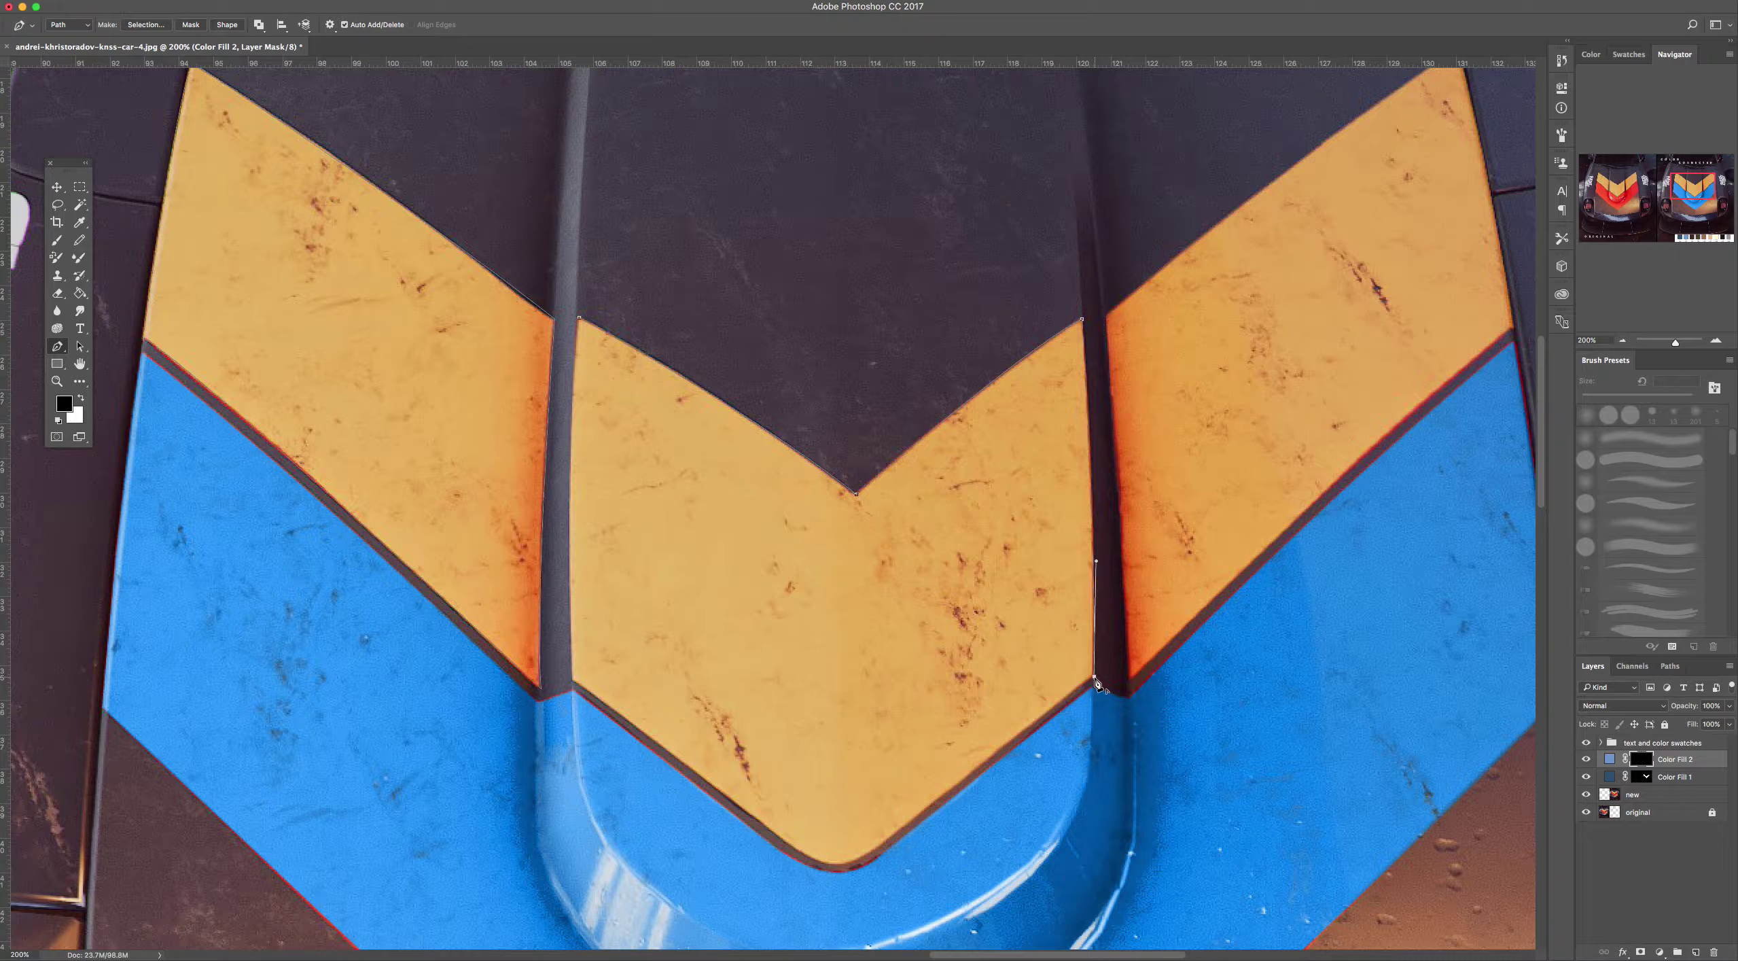
pyautogui.click(872, 850)
pyautogui.moveTo(836, 862); pyautogui.dragTo(823, 864)
pyautogui.click(837, 863)
pyautogui.click(792, 847)
pyautogui.moveTo(579, 317); pyautogui.dragTo(595, 215)
# Trace a closed path from the groove corner up to the stripe's top and outer corner
pyautogui.hscroll(10, 1078, 515)
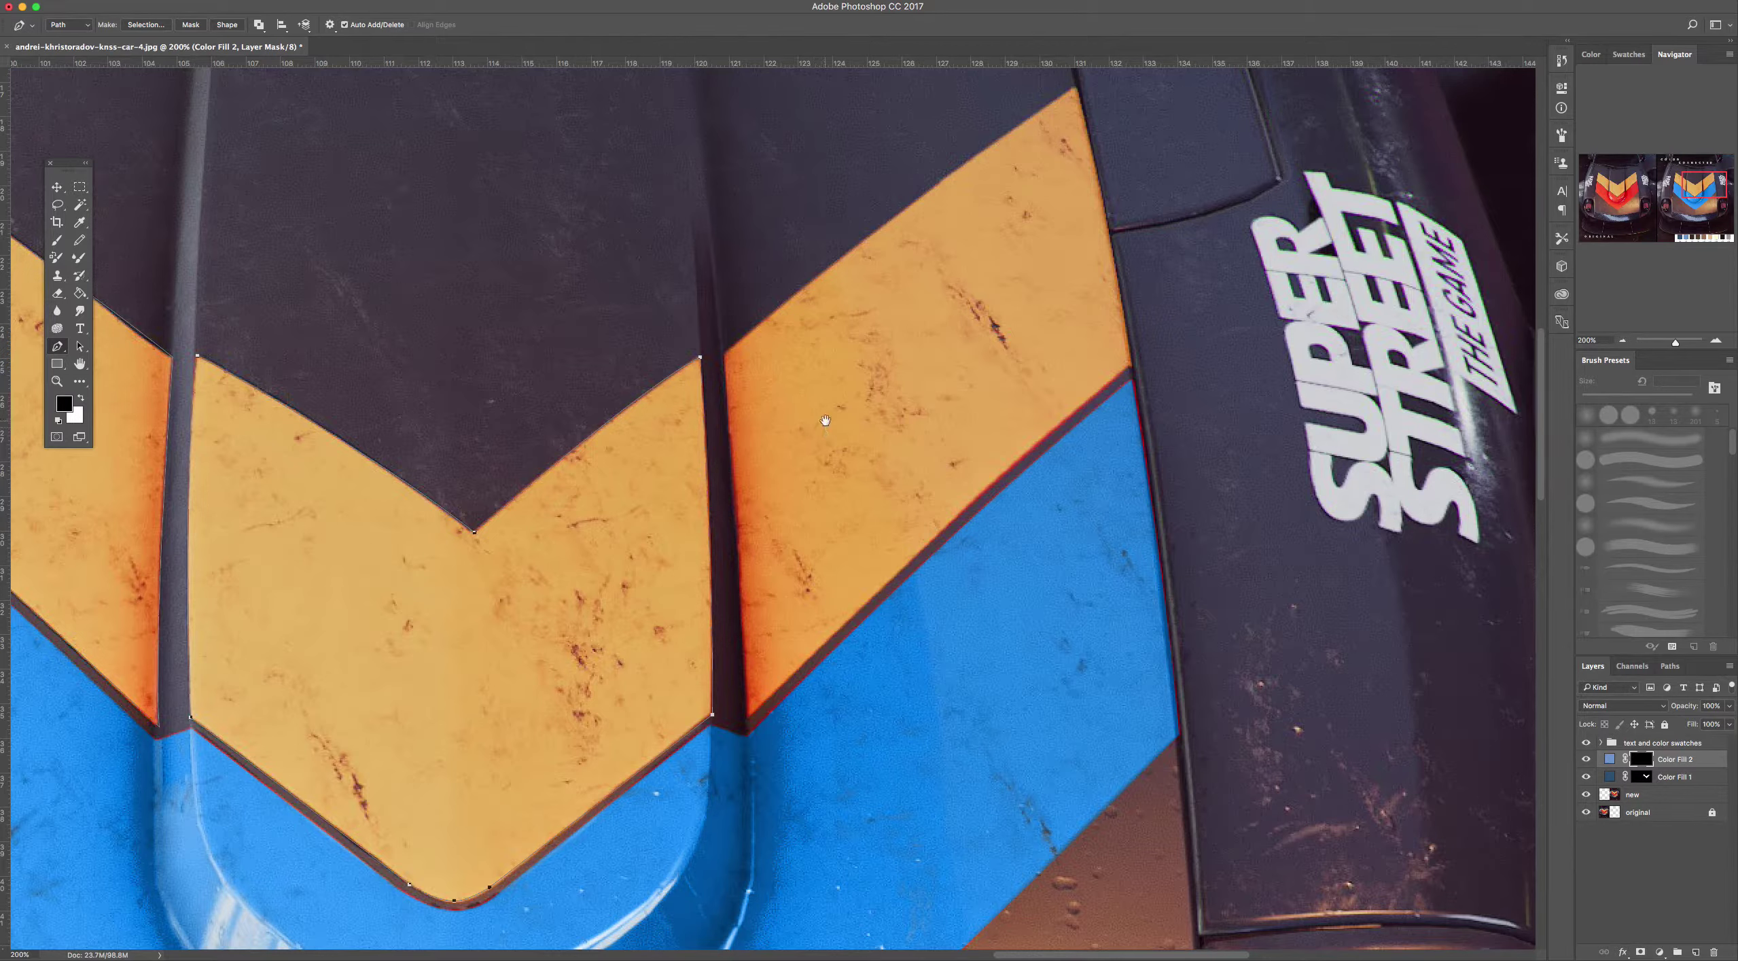
pyautogui.scroll(2, 814, 408)
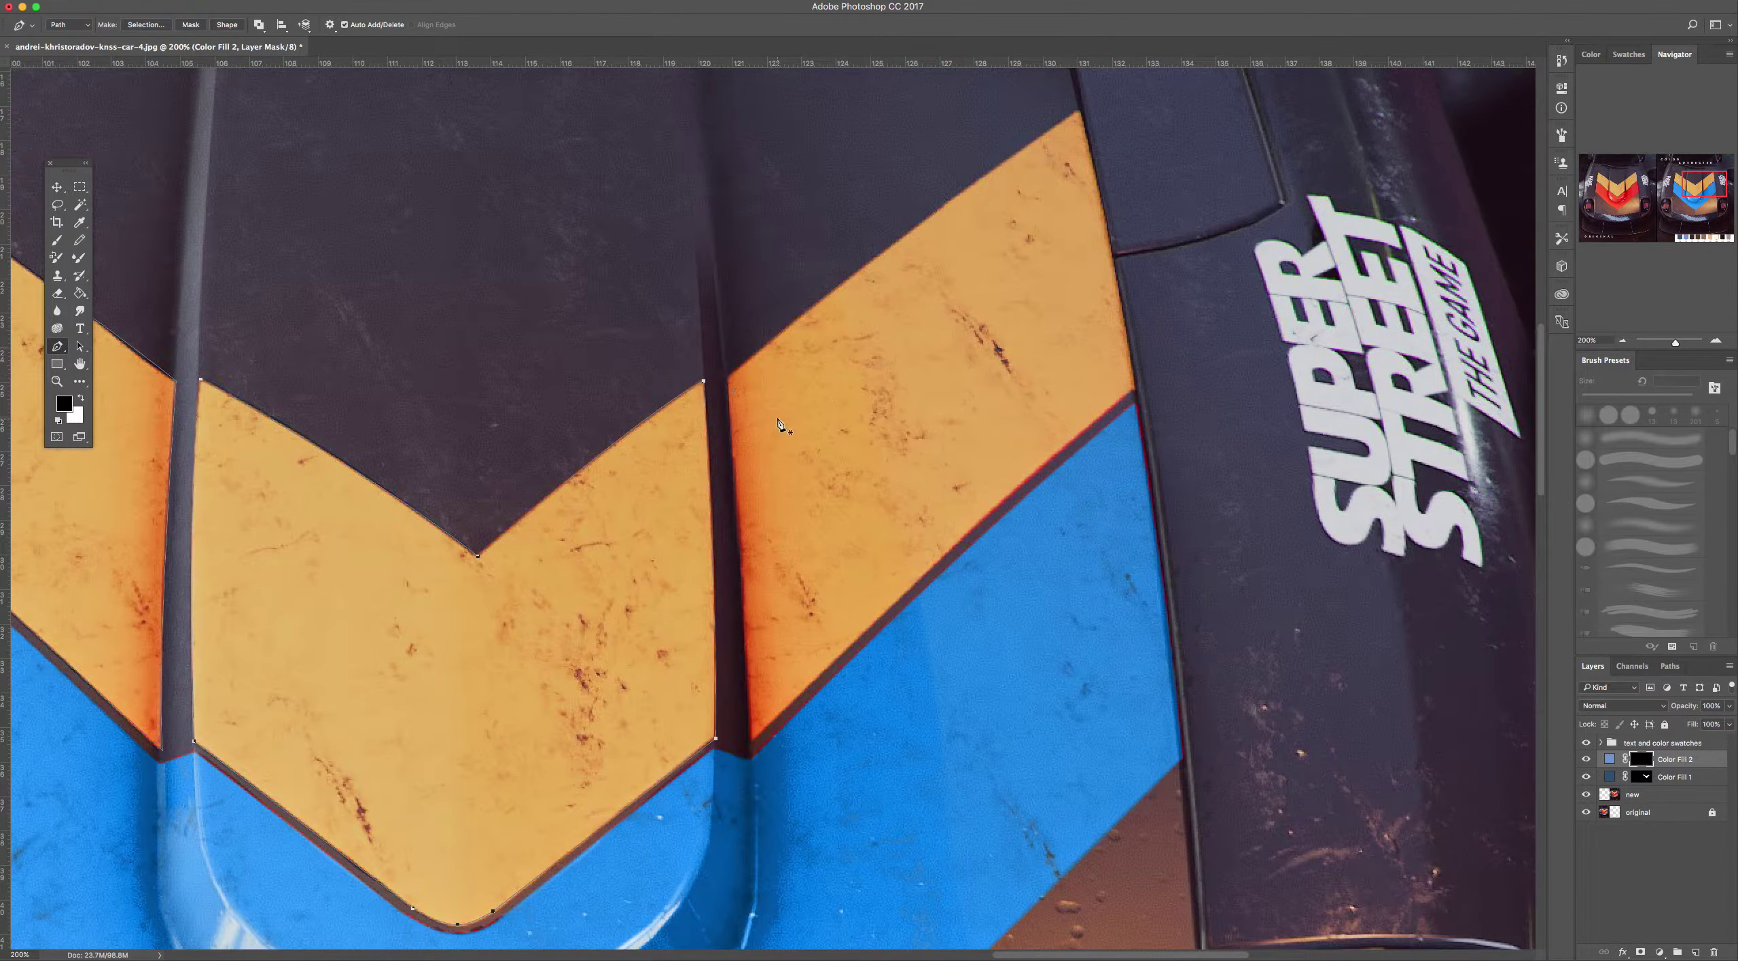
pyautogui.click(751, 739)
pyautogui.click(727, 378)
pyautogui.moveTo(1079, 111); pyautogui.dragTo(1183, 80)
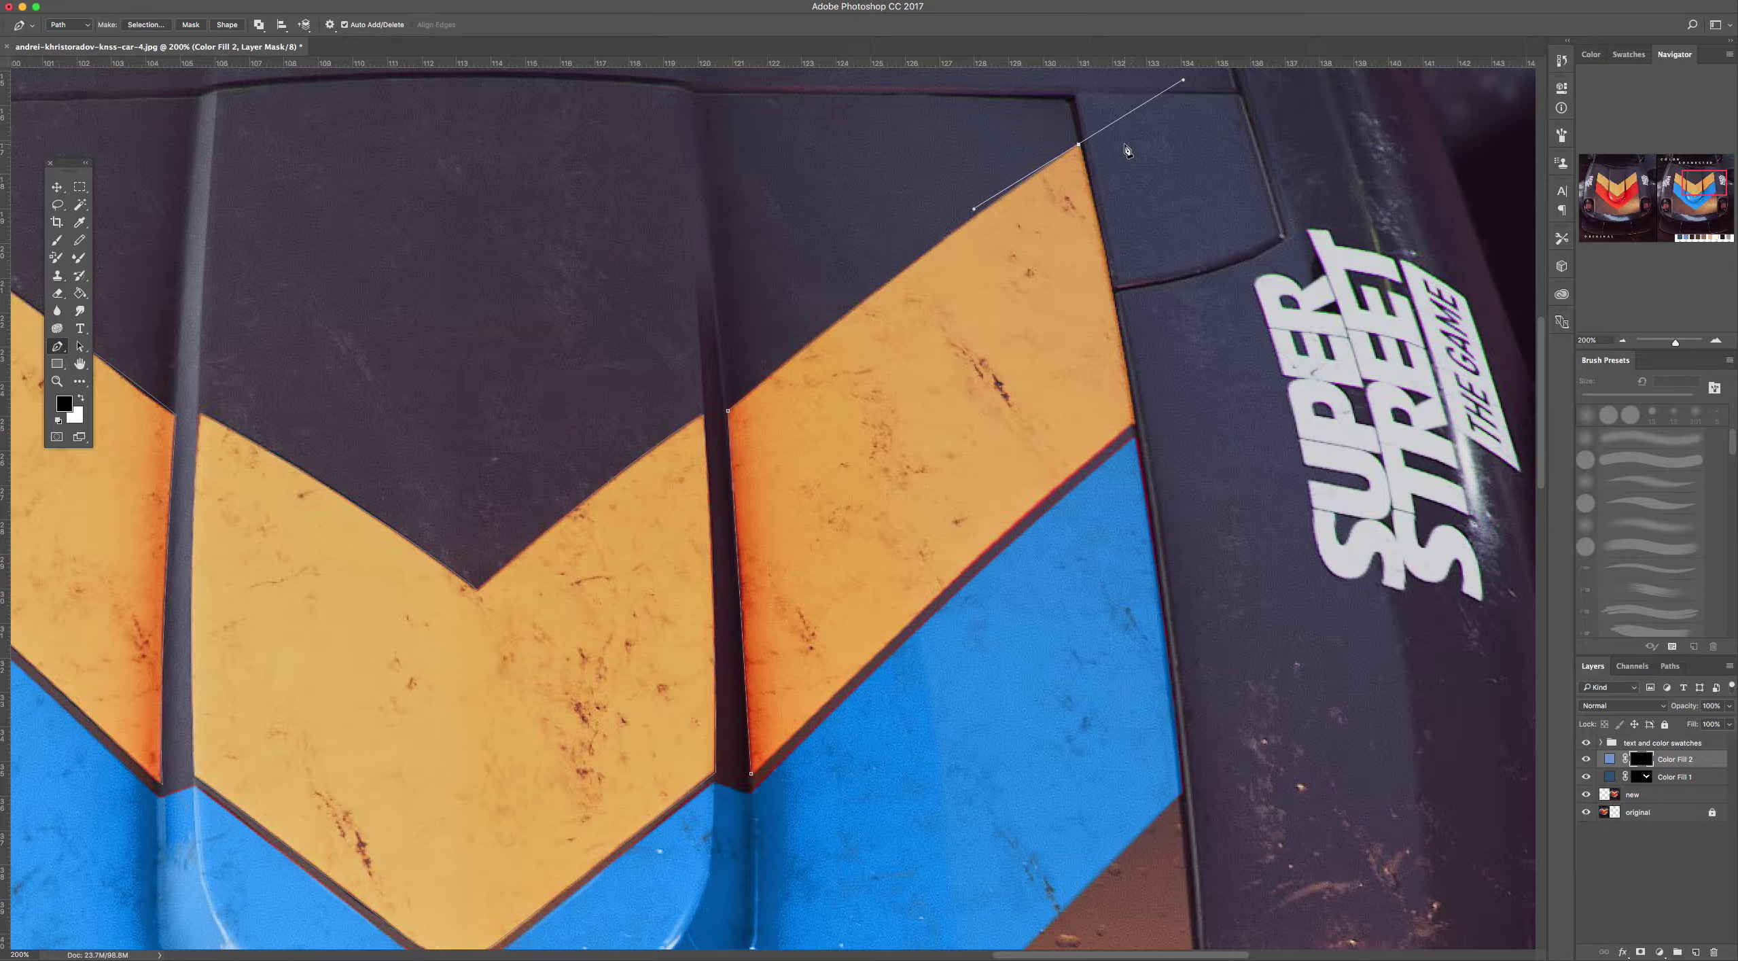
pyautogui.keyDown('alt'); pyautogui.click(1080, 146); pyautogui.keyUp('alt')
pyautogui.moveTo(1135, 423); pyautogui.dragTo(1155, 571)
pyautogui.keyDown('alt'); pyautogui.click(1136, 424); pyautogui.keyUp('alt')
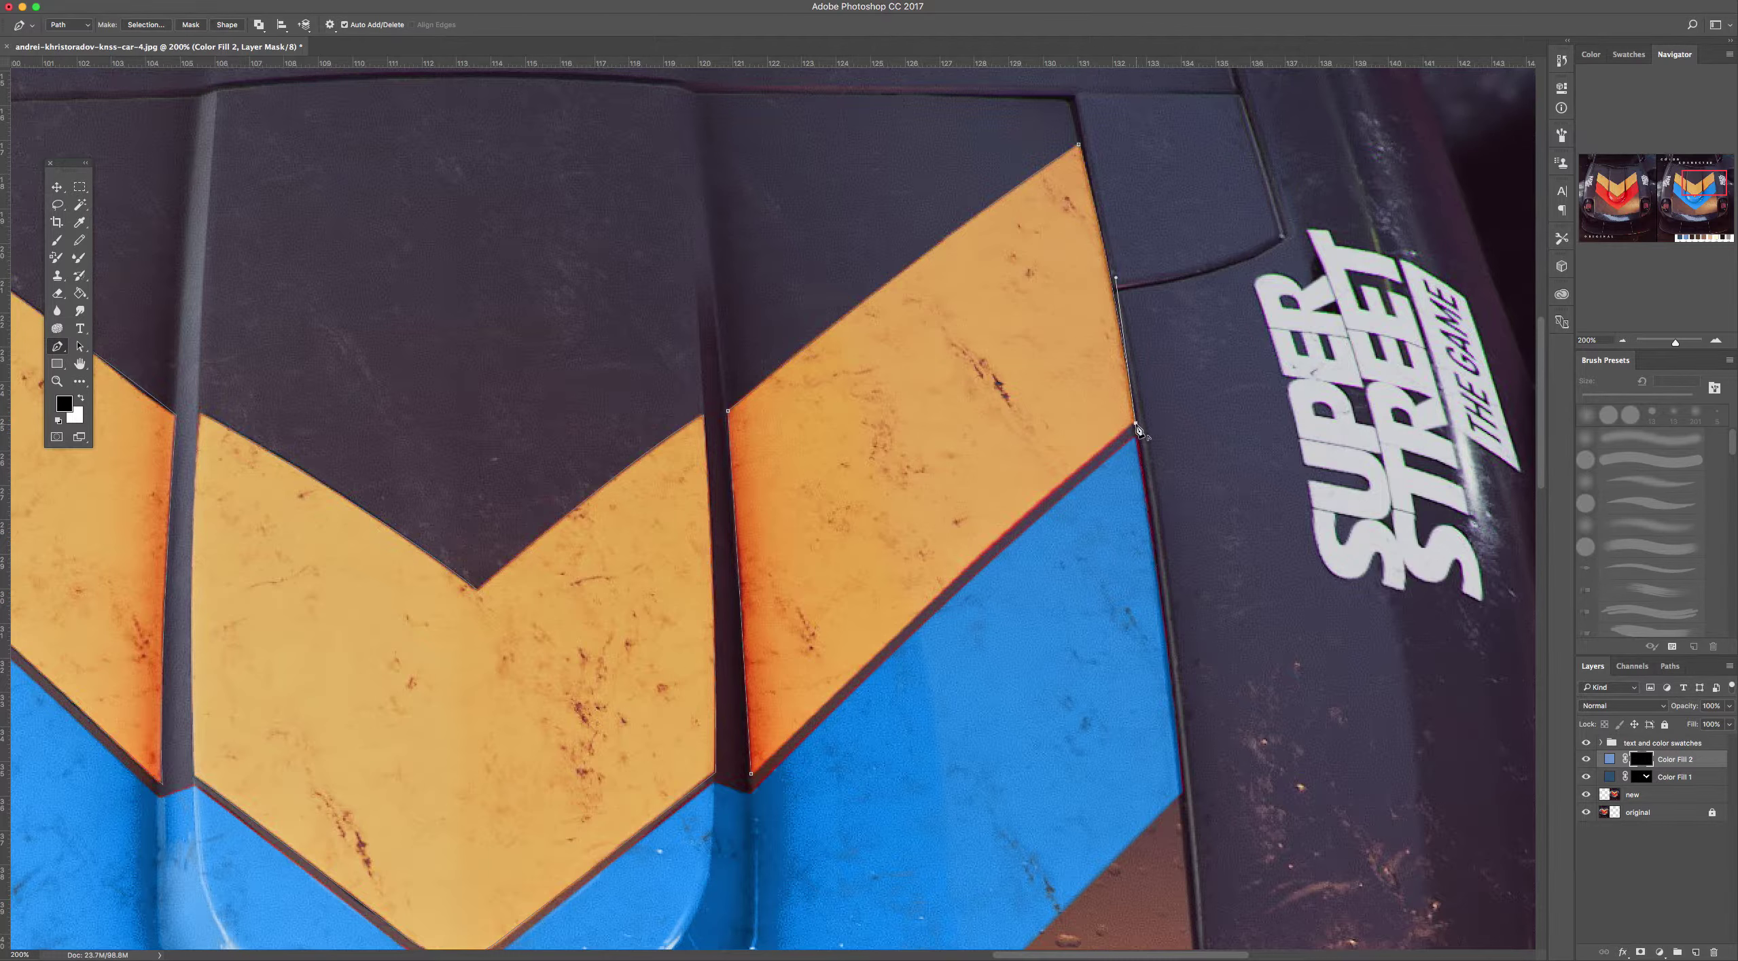
pyautogui.click(749, 775)
pyautogui.moveTo(747, 781); pyautogui.dragTo(492, 949)
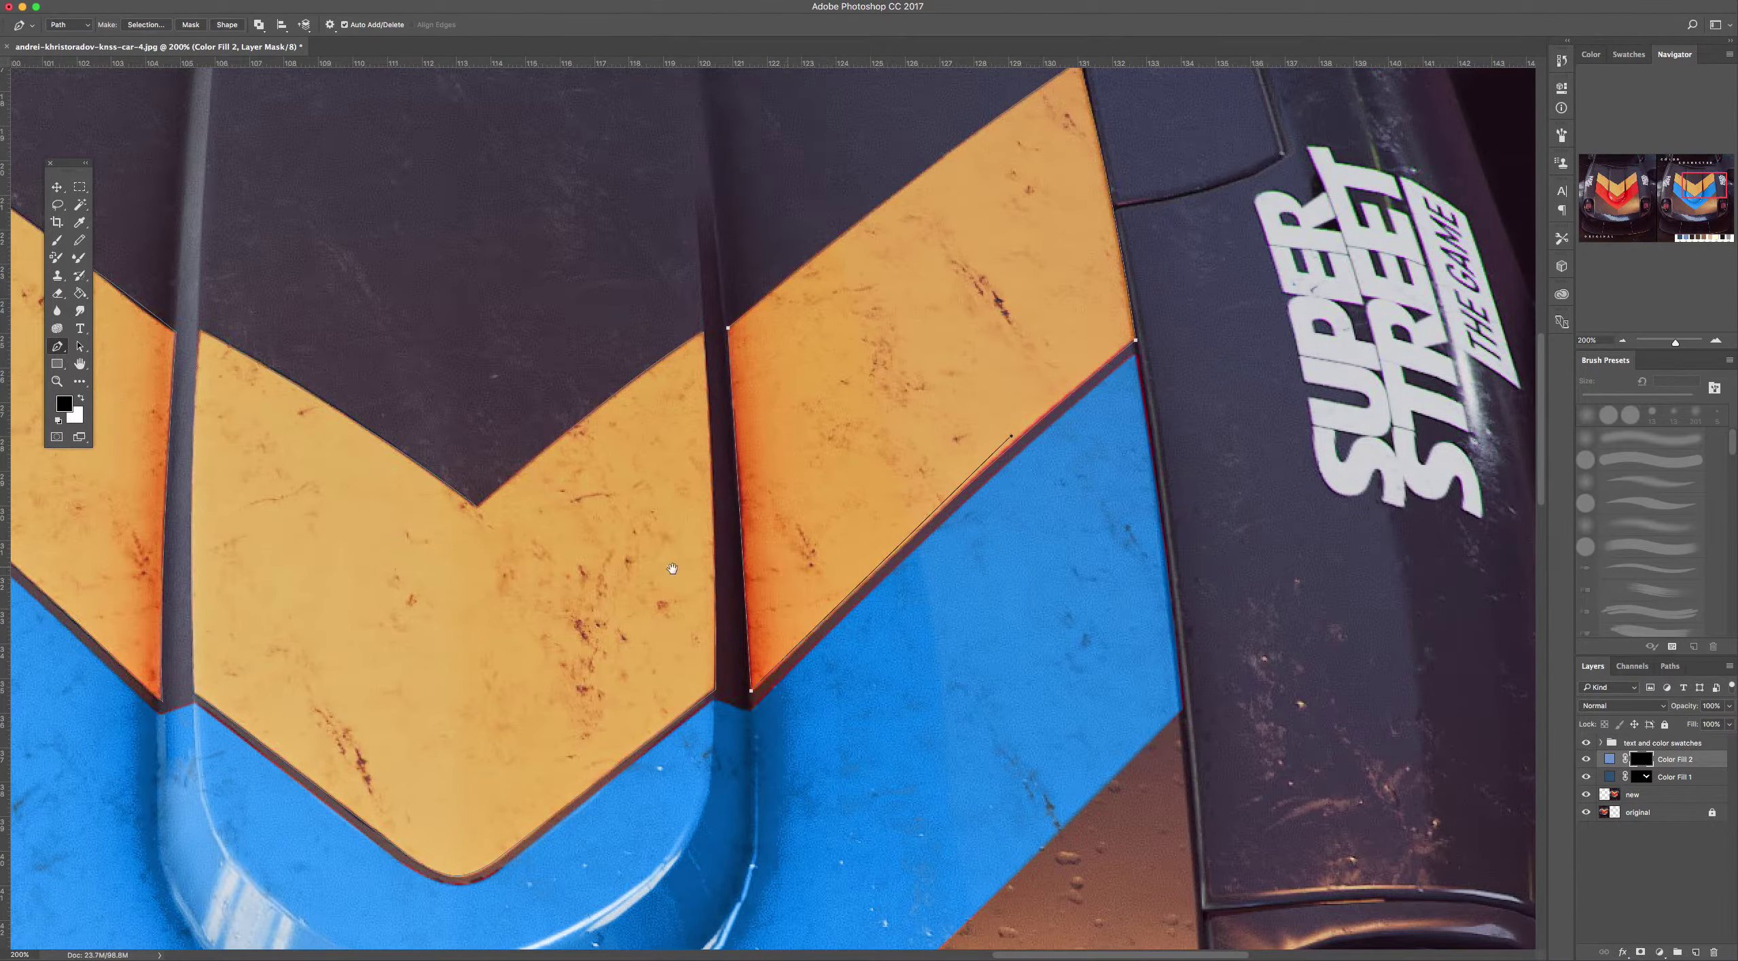
pyautogui.moveTo(671, 568); pyautogui.dragTo(991, 552)
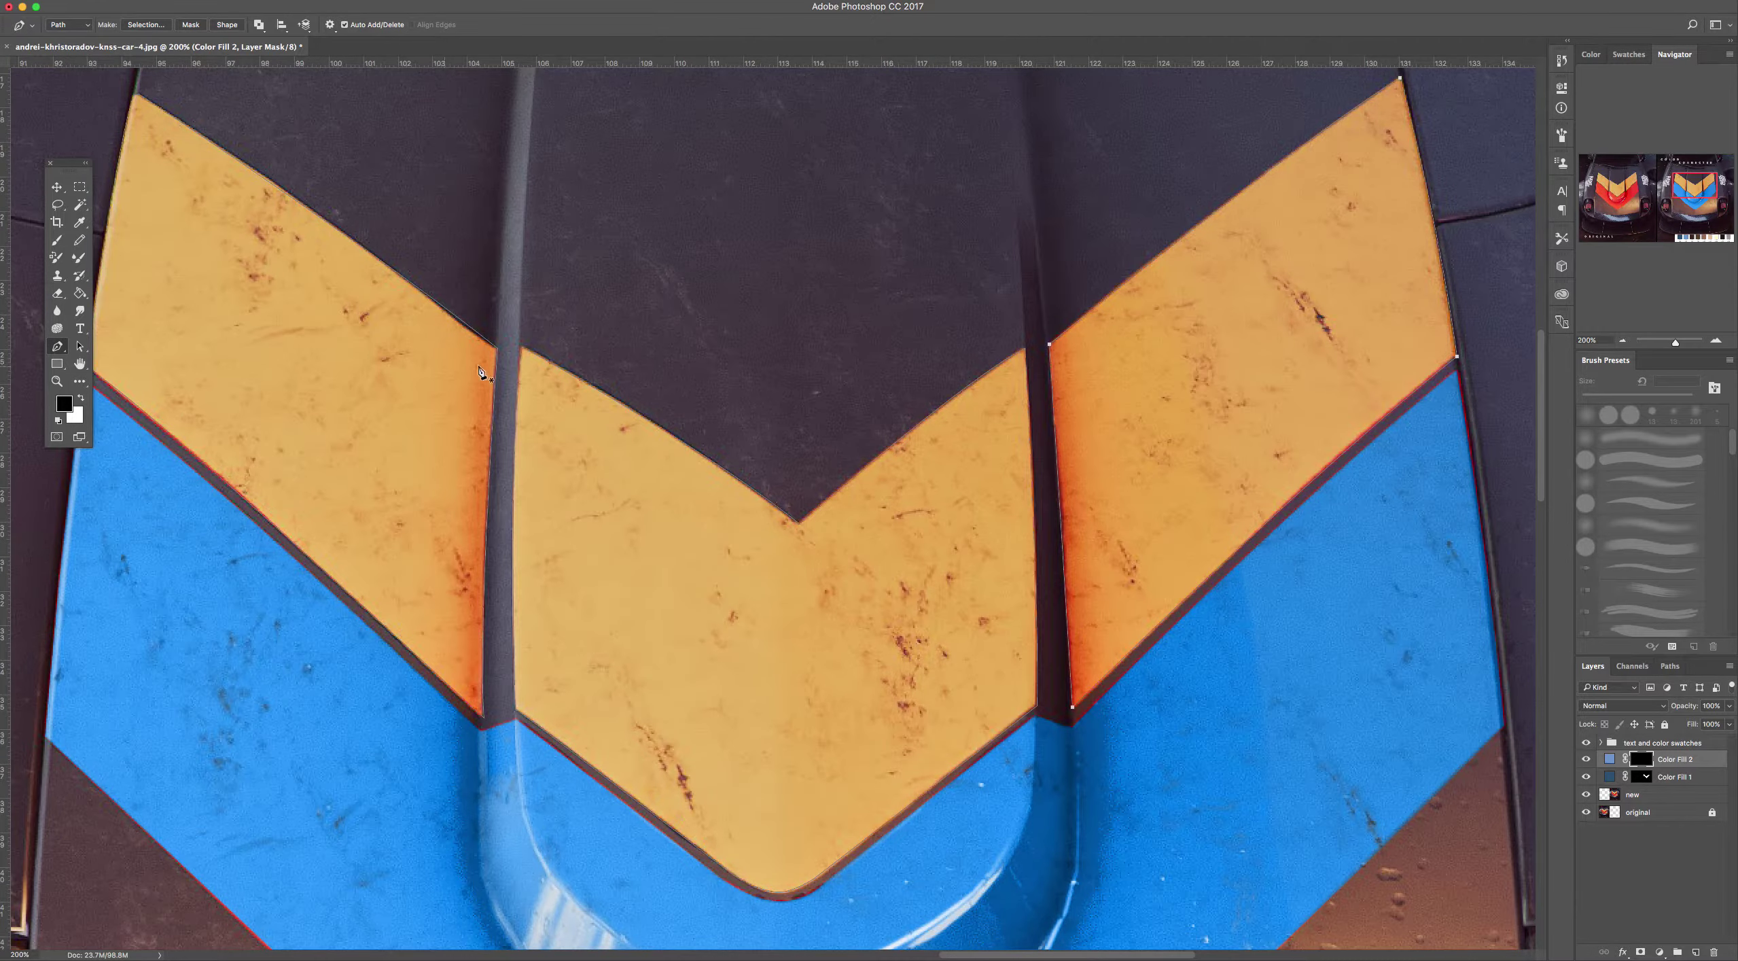
# Save the Work Path in the Paths panel under the name 'top'
pyautogui.click(1671, 668)
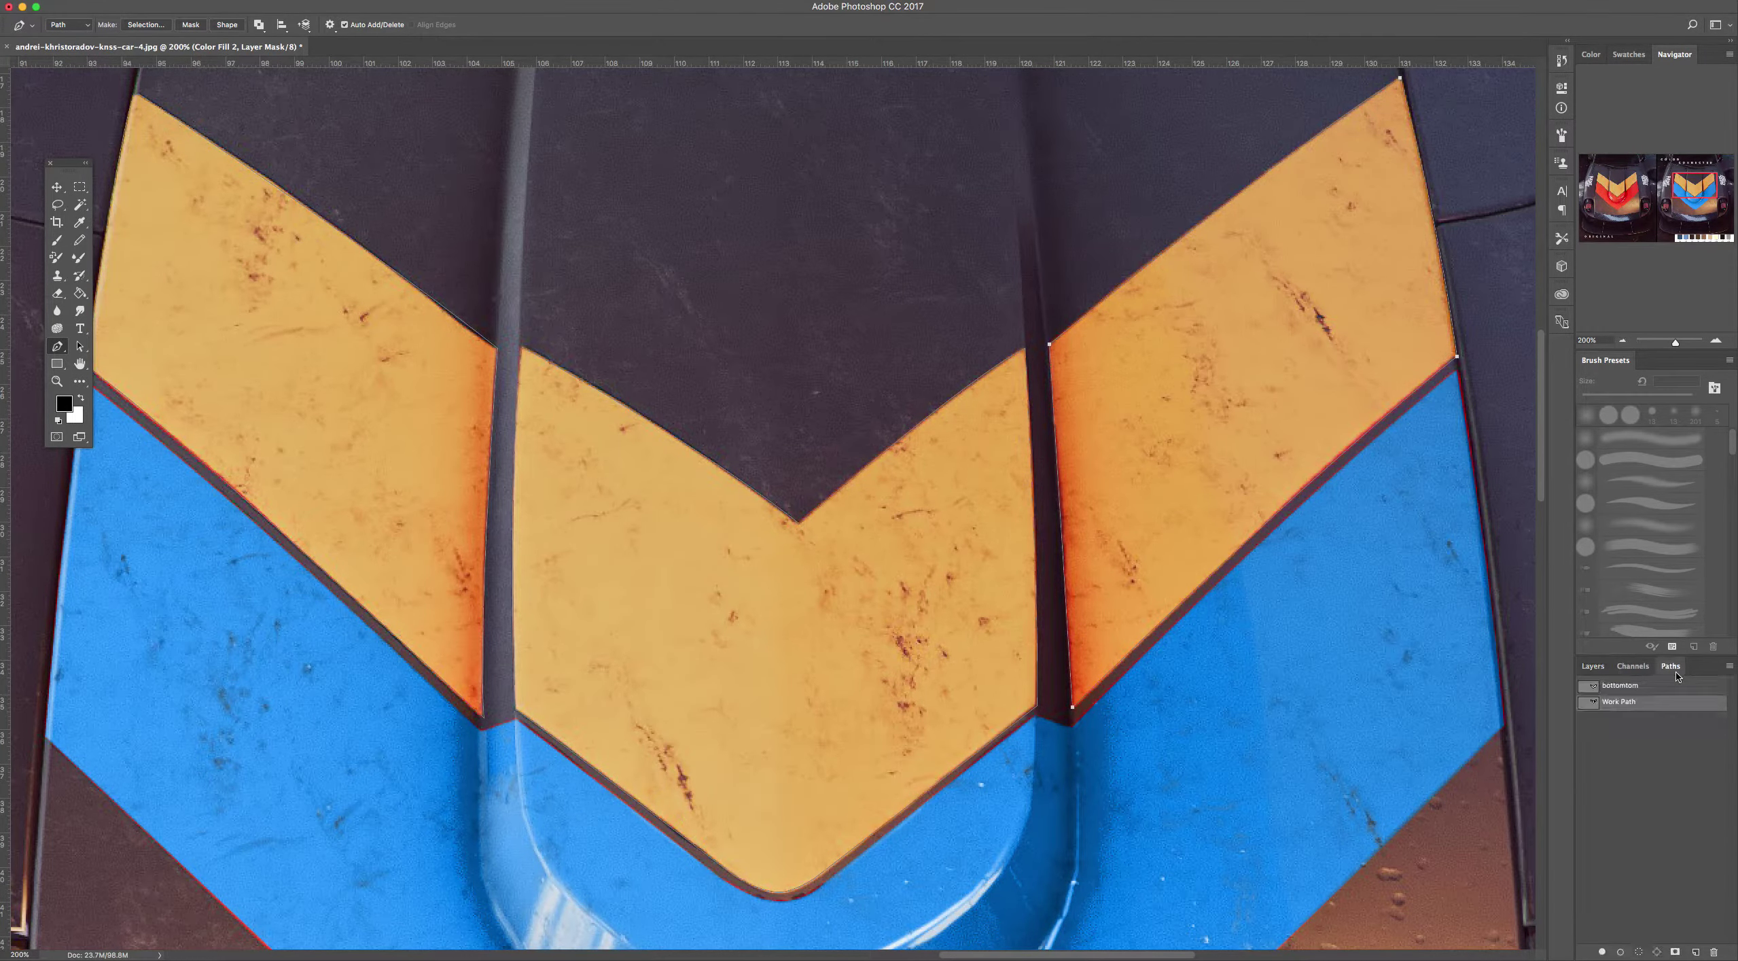
pyautogui.rightClick(1629, 704)
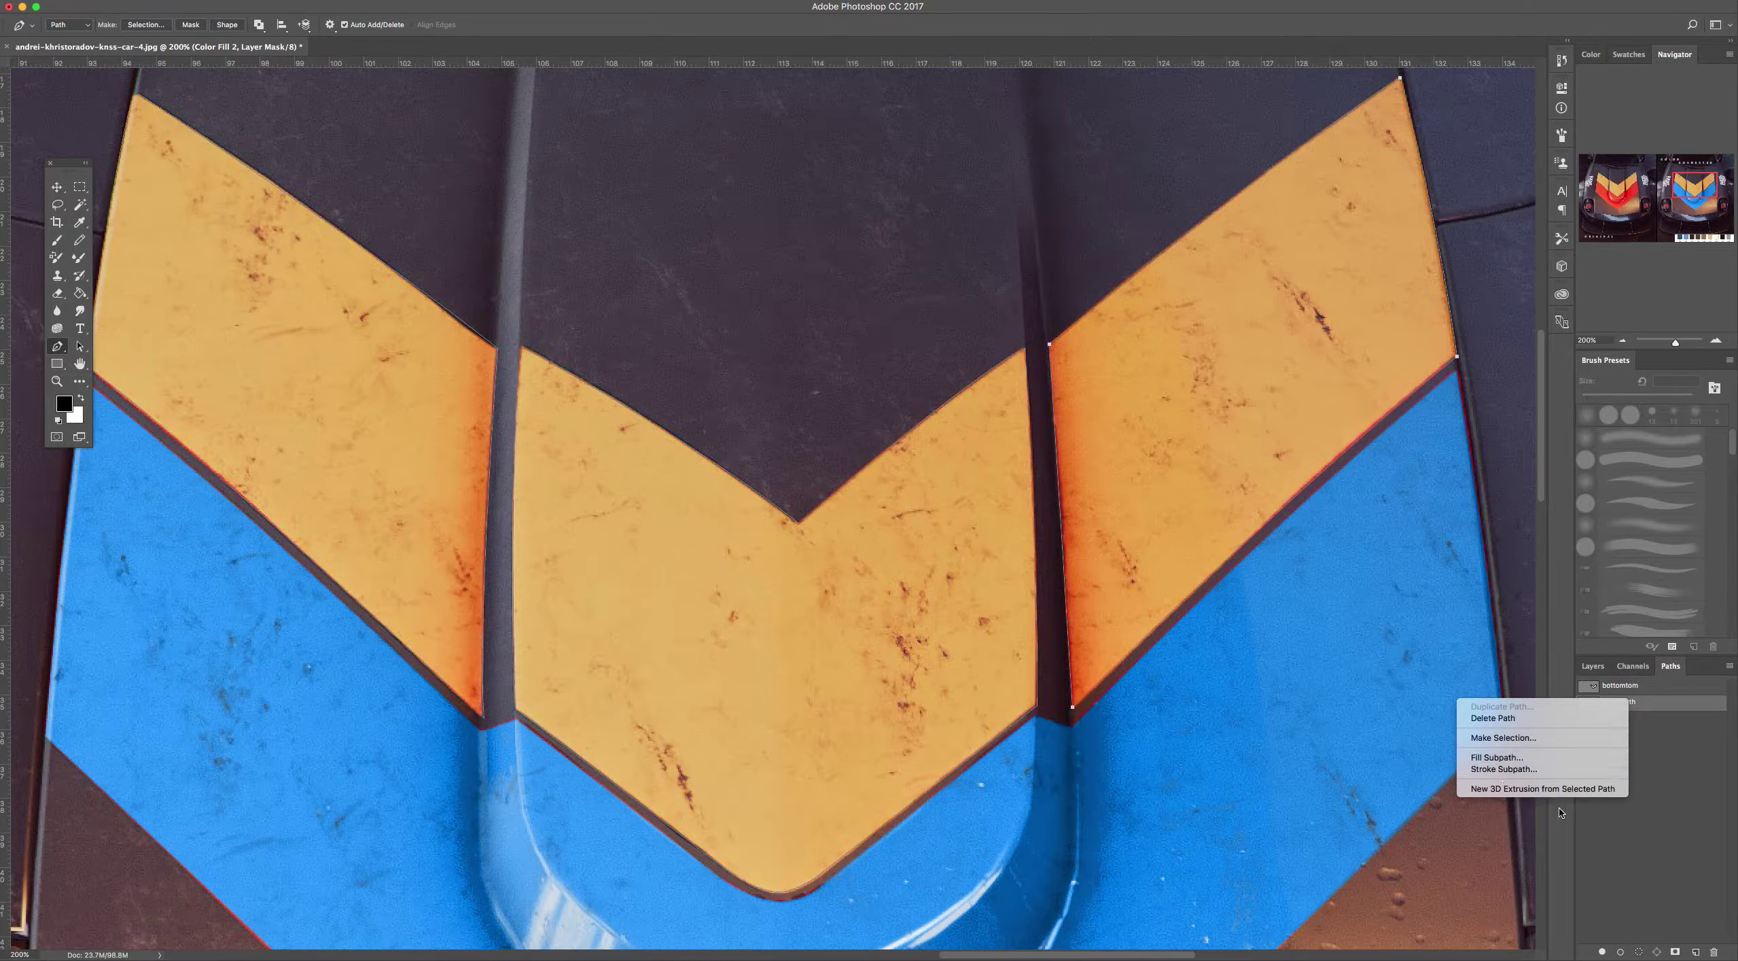
pyautogui.click(1633, 703)
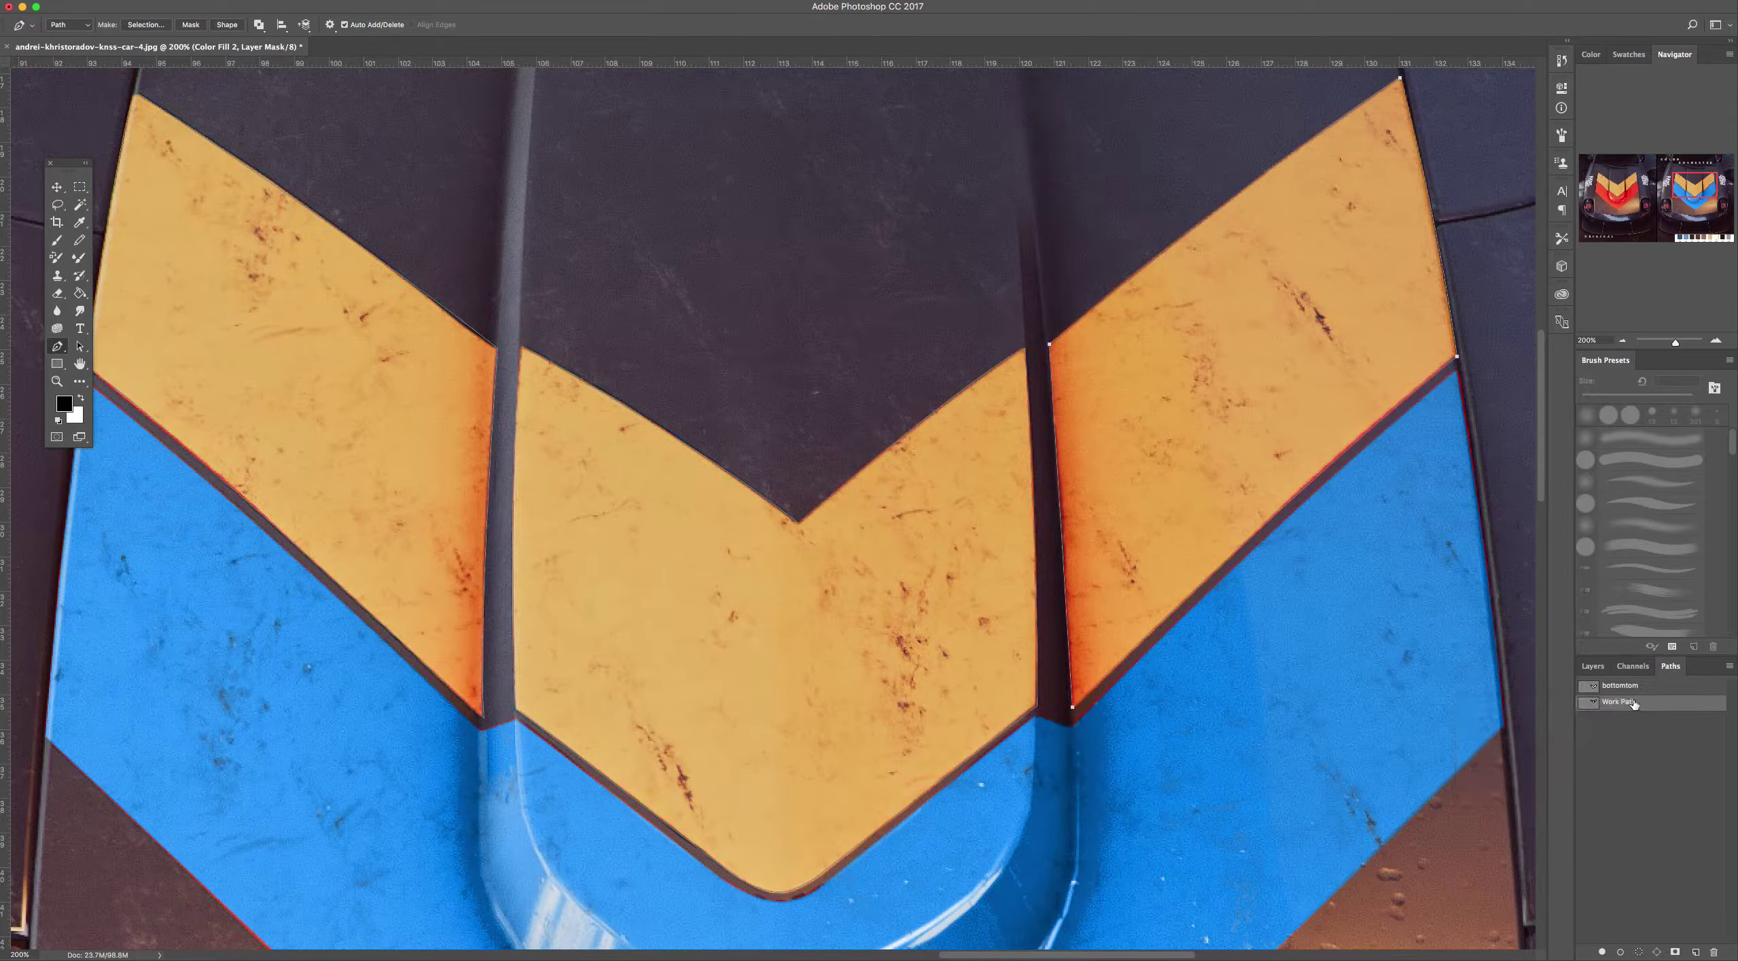
pyautogui.doubleClick(1633, 703)
pyautogui.moveTo(970, 632); pyautogui.dragTo(955, 619)
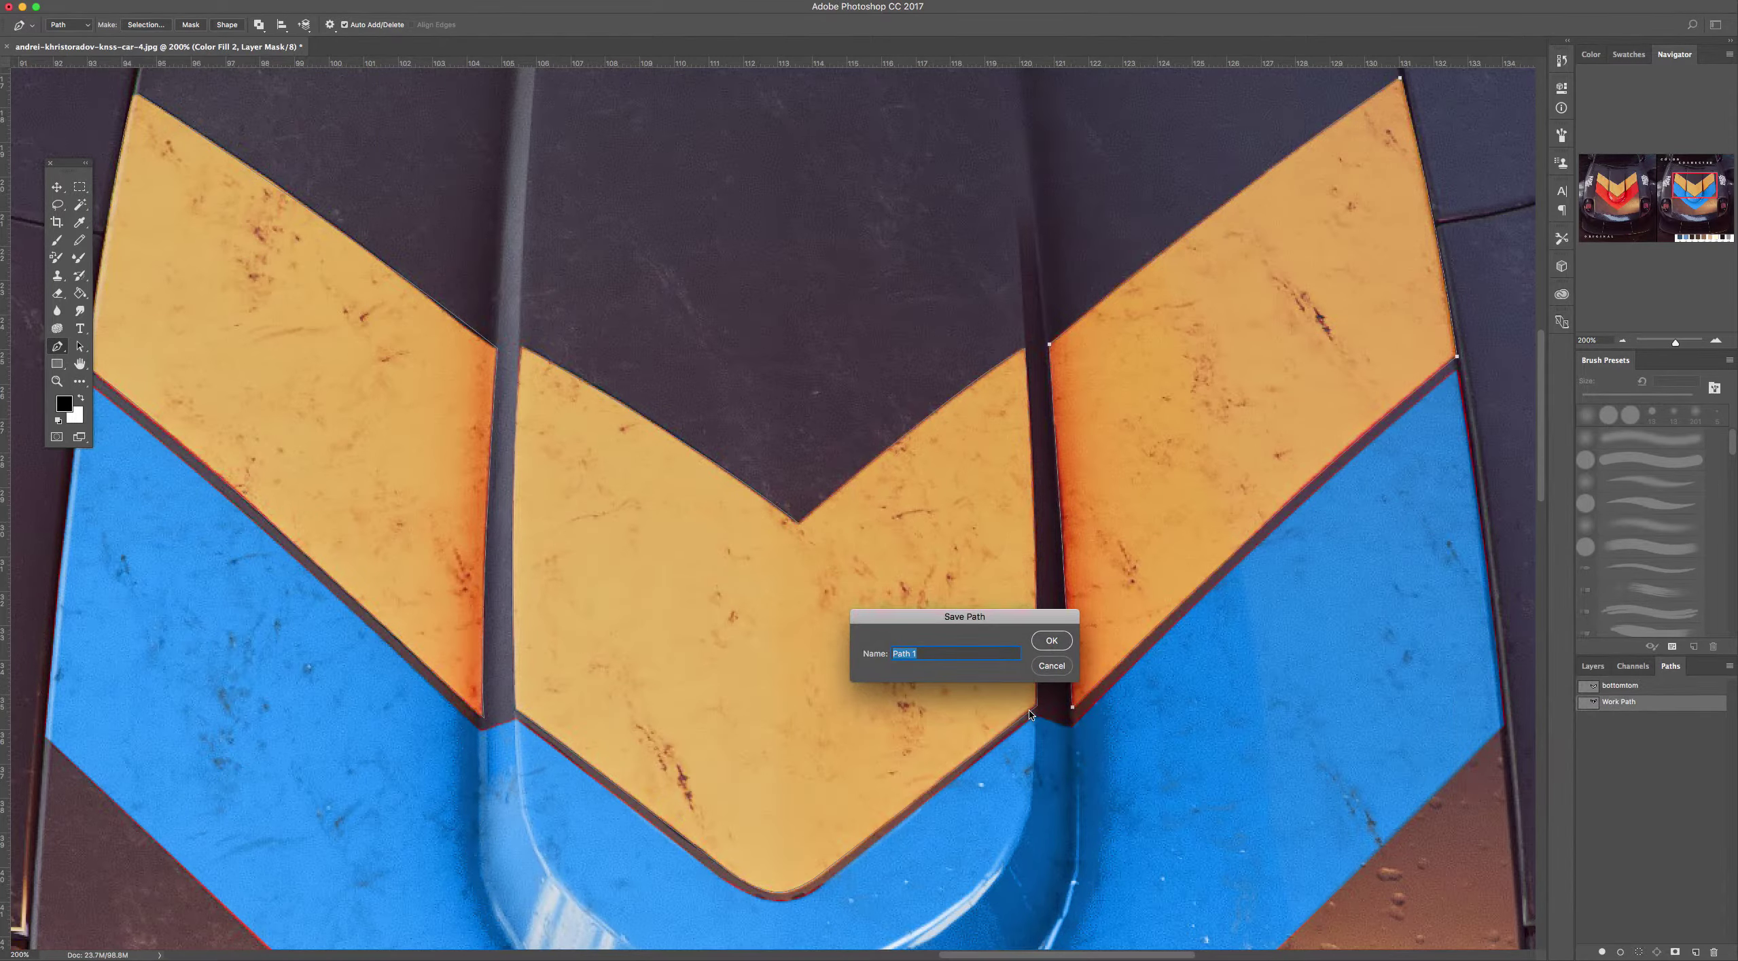
pyautogui.write('top')
pyautogui.click(1055, 649)
pyautogui.click(1053, 640)
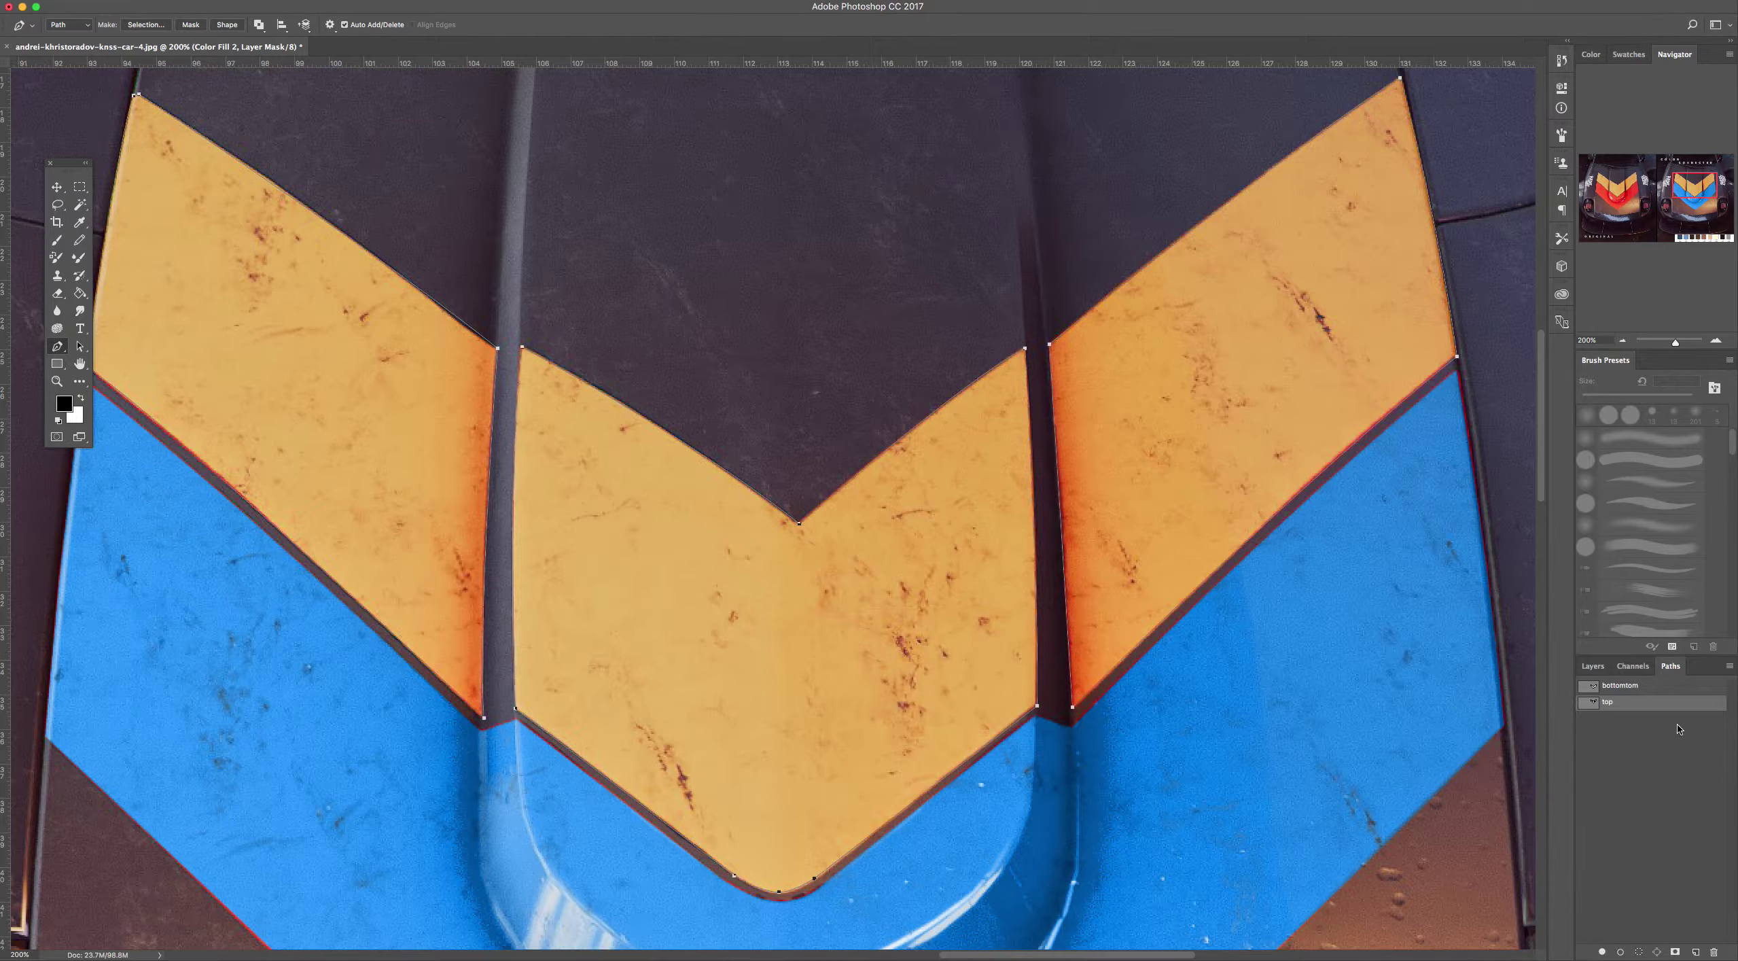
# Load the 'top' path as a selection with a Feather Radius of 0
pyautogui.rightClick(1644, 701)
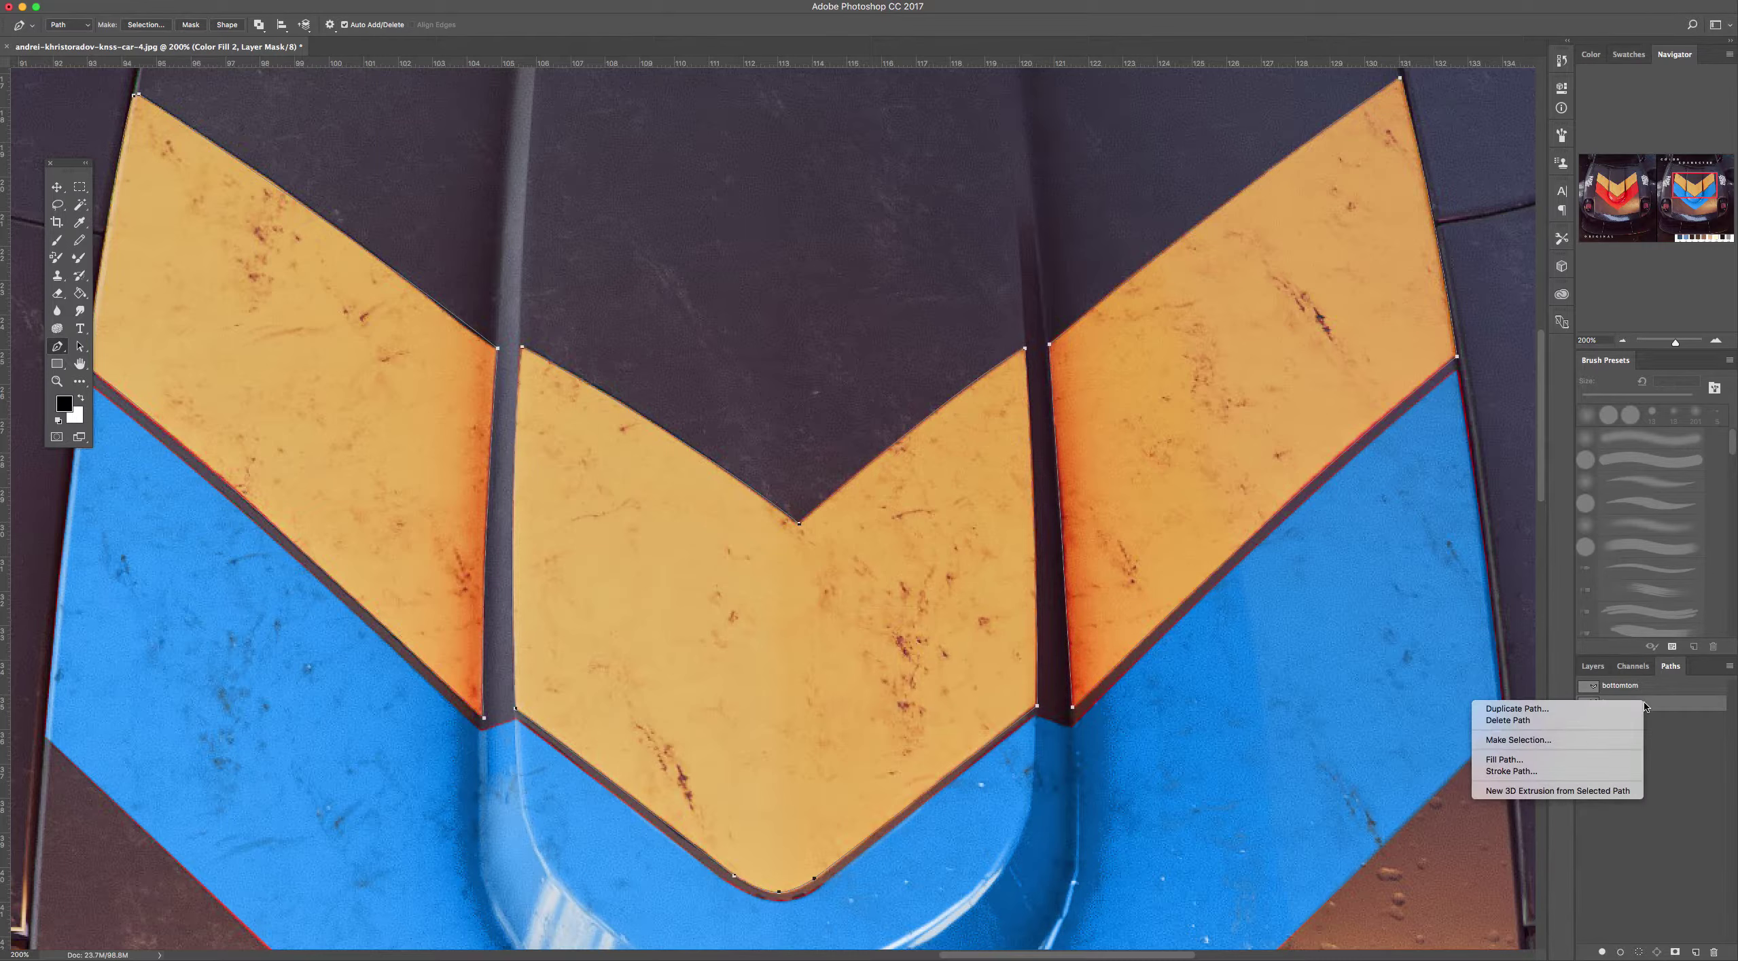
pyautogui.click(1530, 739)
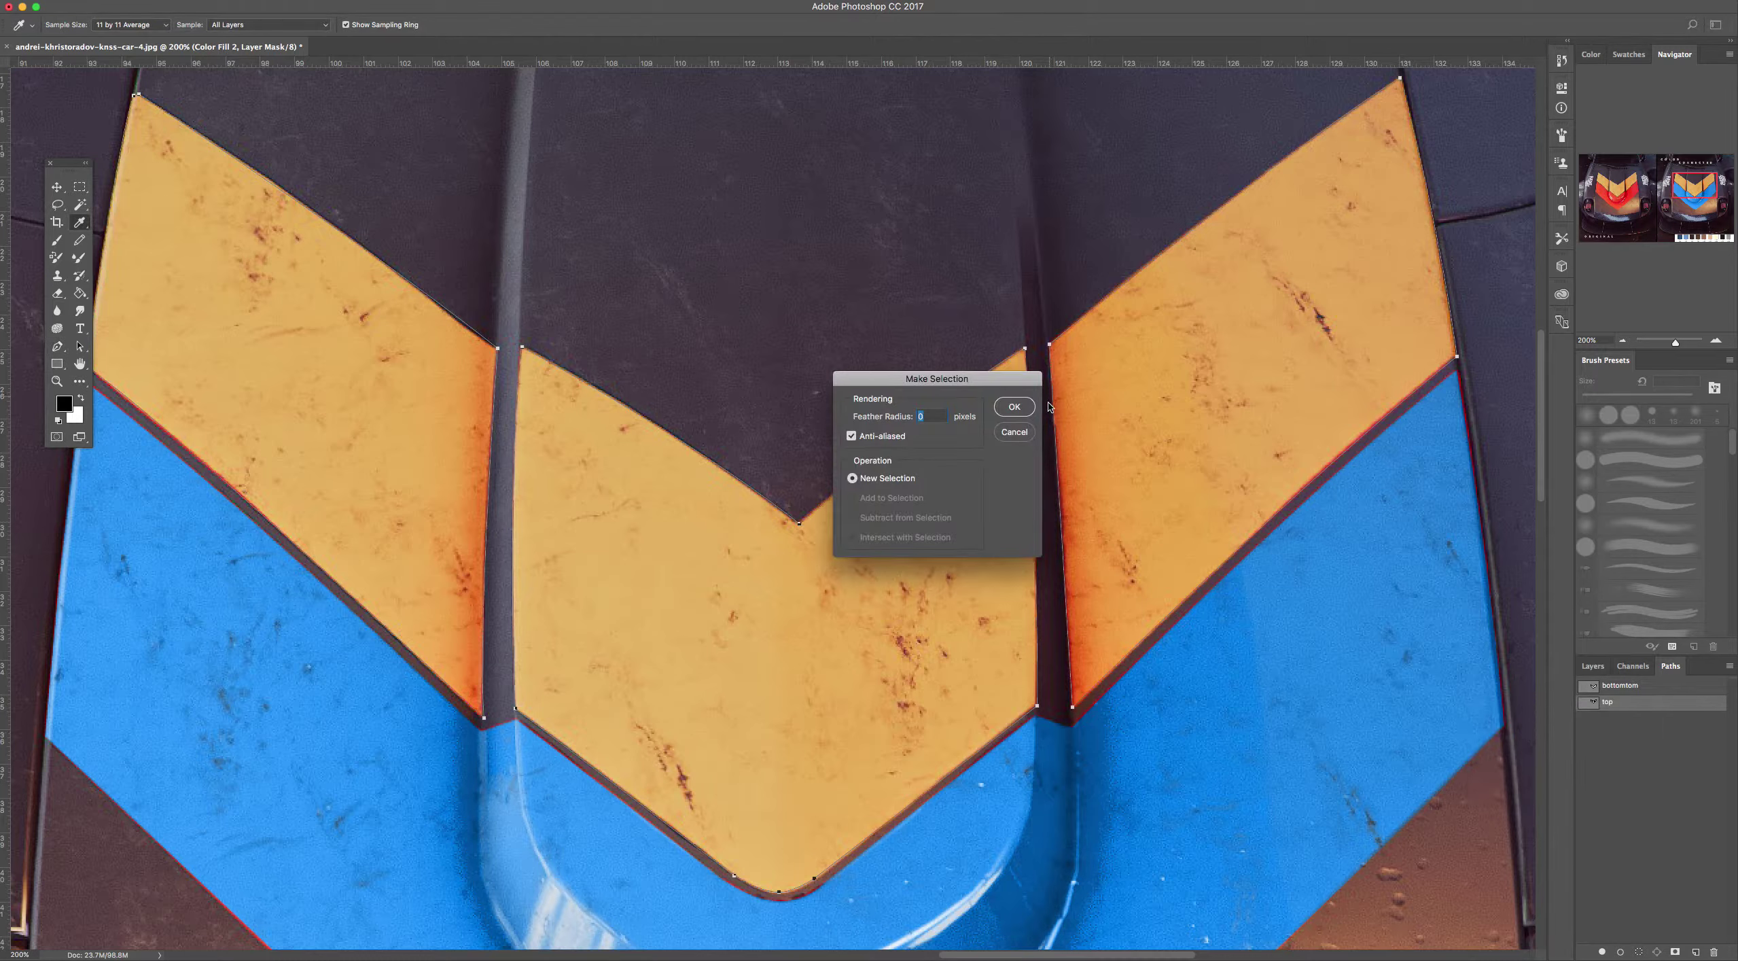
pyautogui.click(1015, 406)
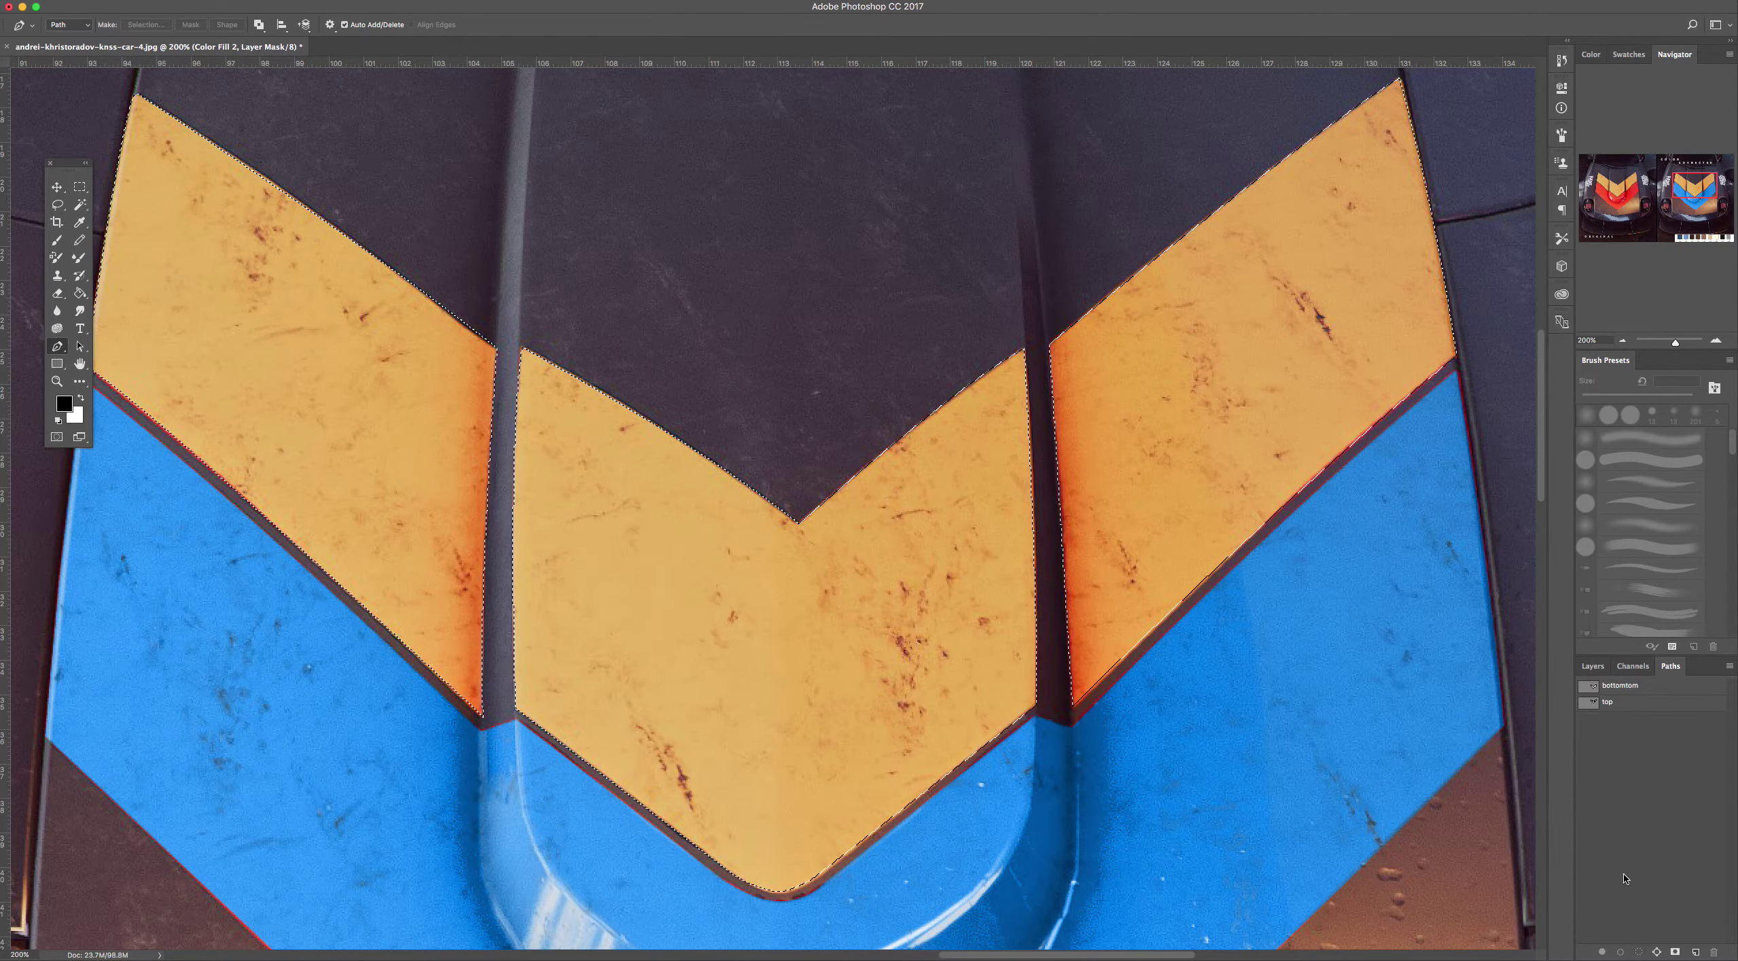
# Fill the chevron selection white in Color Fill 2's mask, set its blend mode to Hue, and deselect
pyautogui.click(1593, 667)
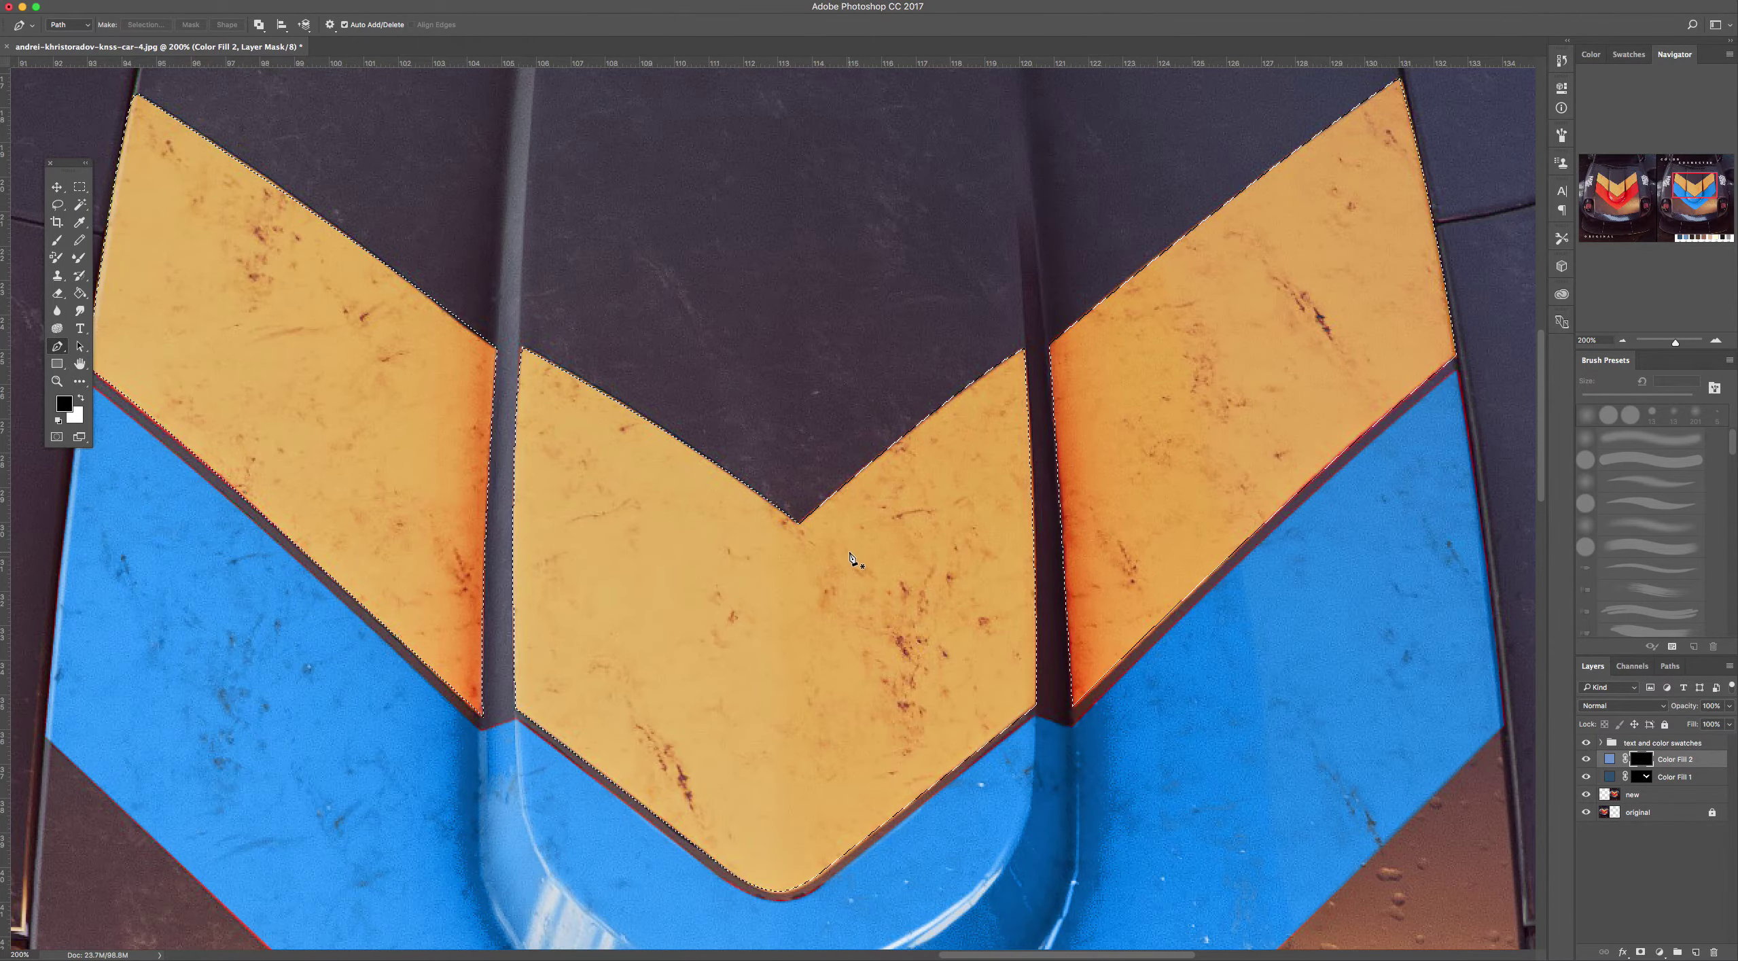
pyautogui.press('g')
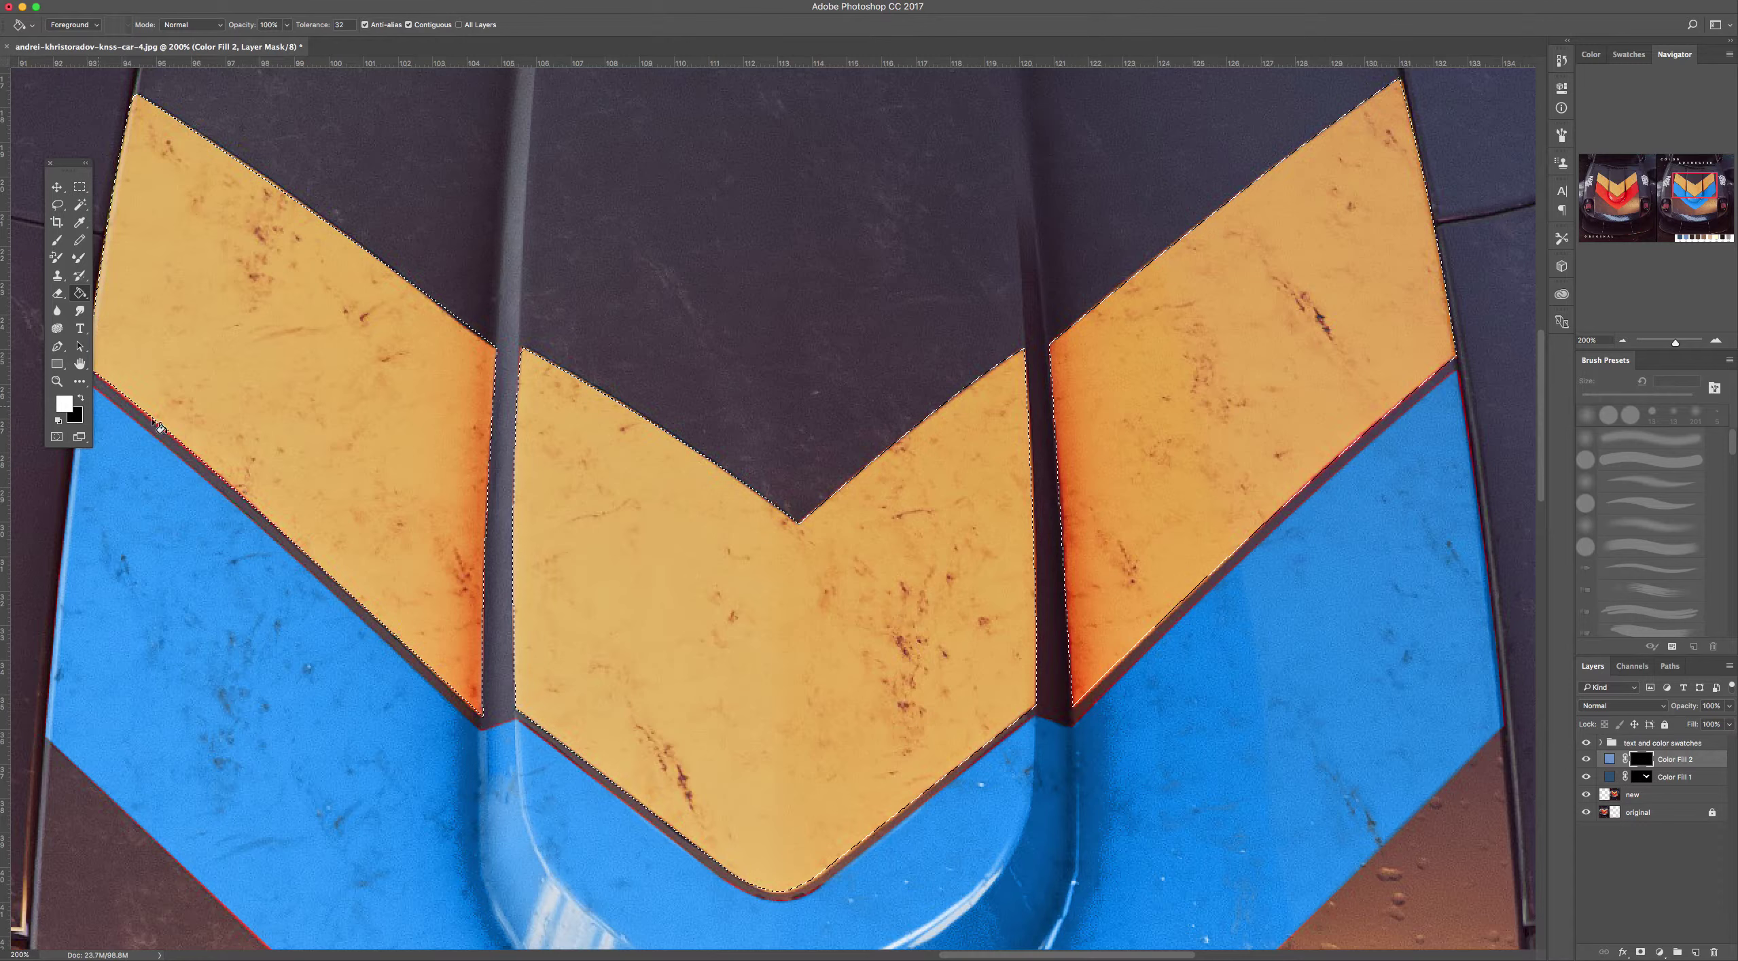
pyautogui.click(443, 480)
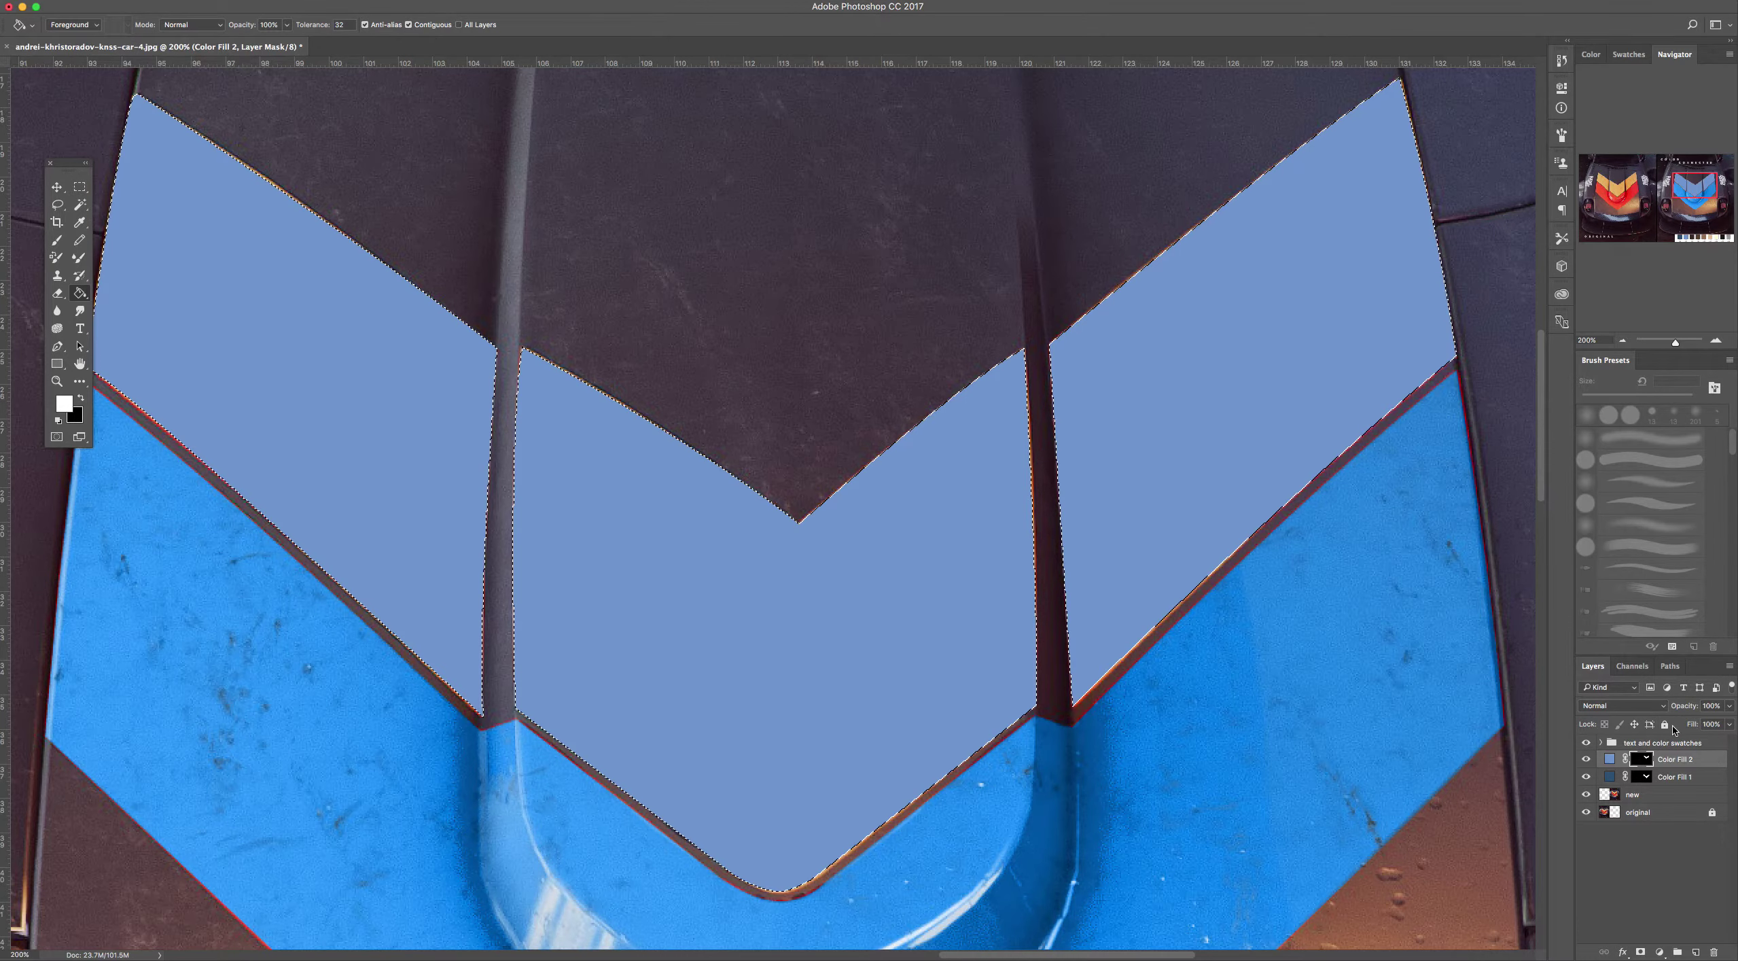
pyautogui.click(1660, 707)
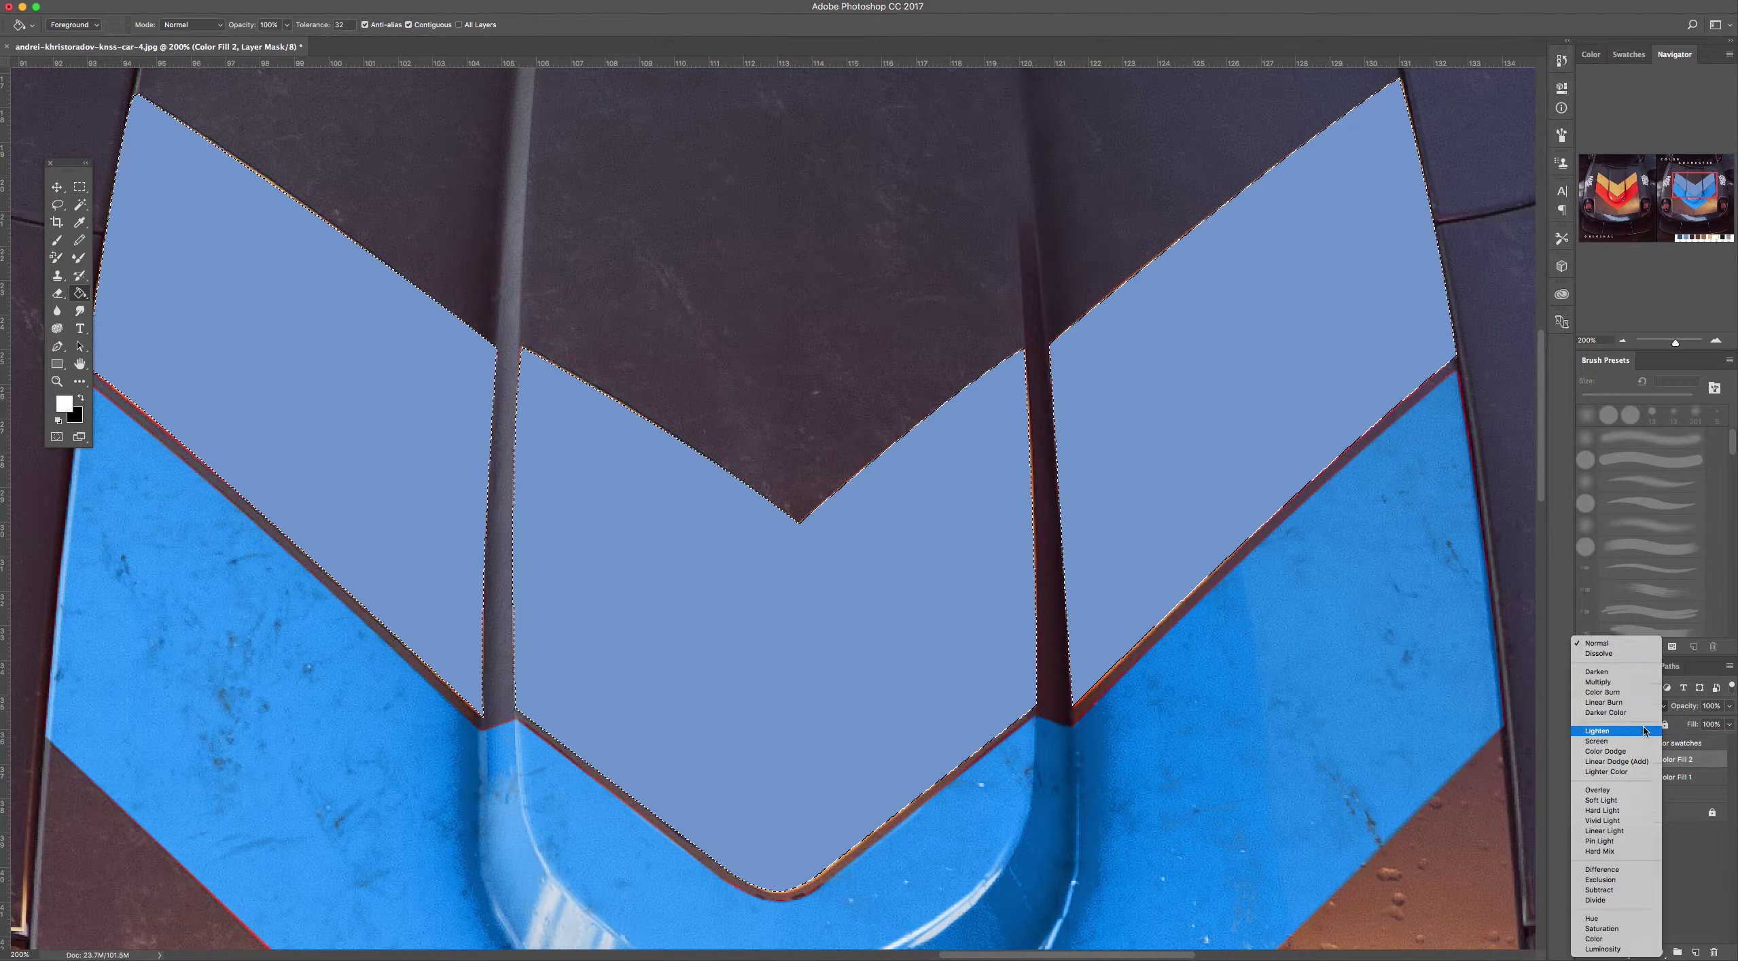
pyautogui.click(1596, 919)
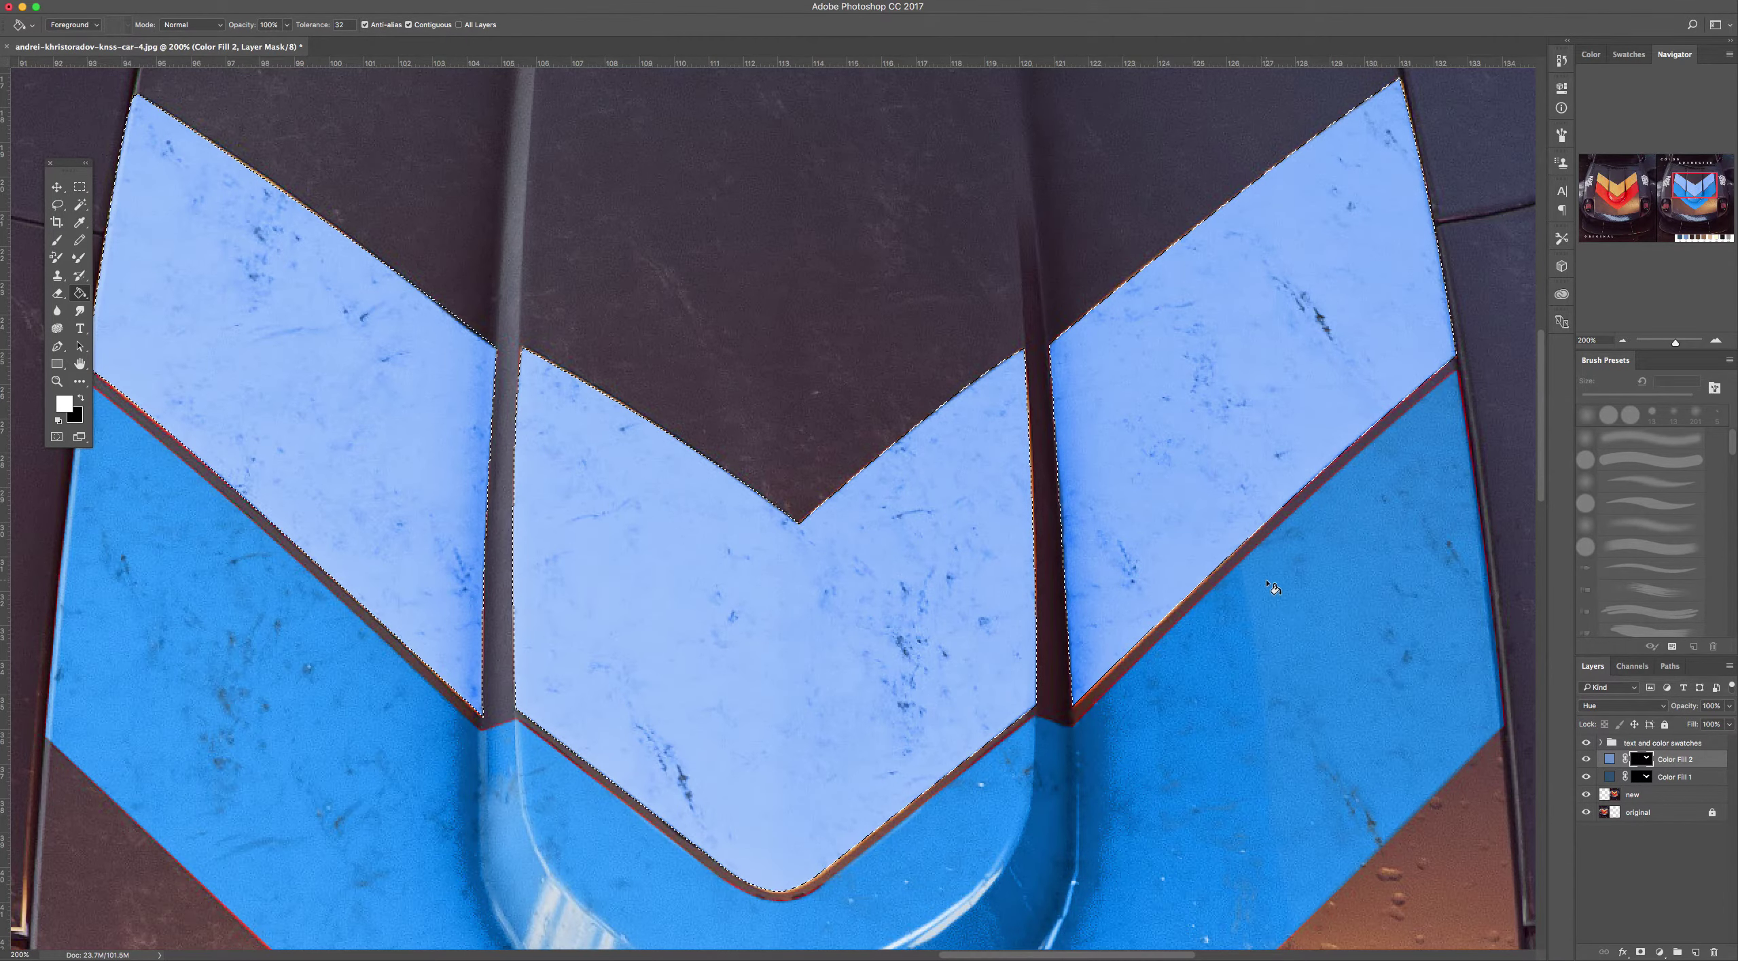
pyautogui.press('super+d')
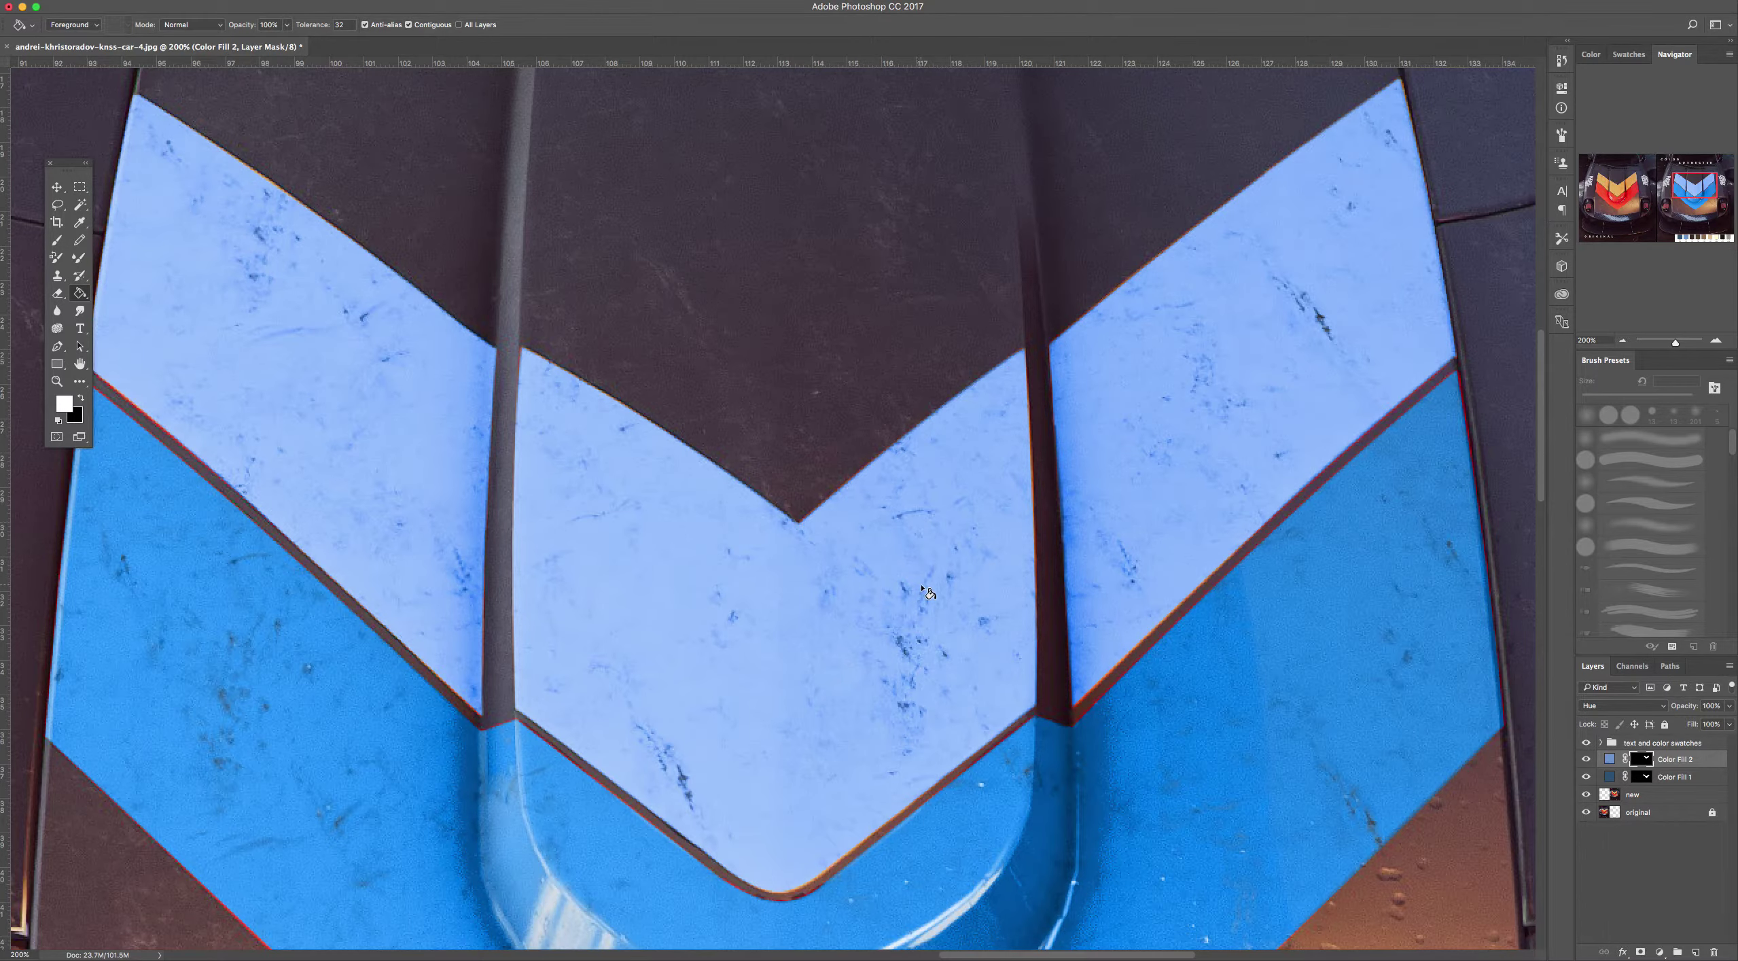
pyautogui.press('z')
pyautogui.rightClick(881, 563)
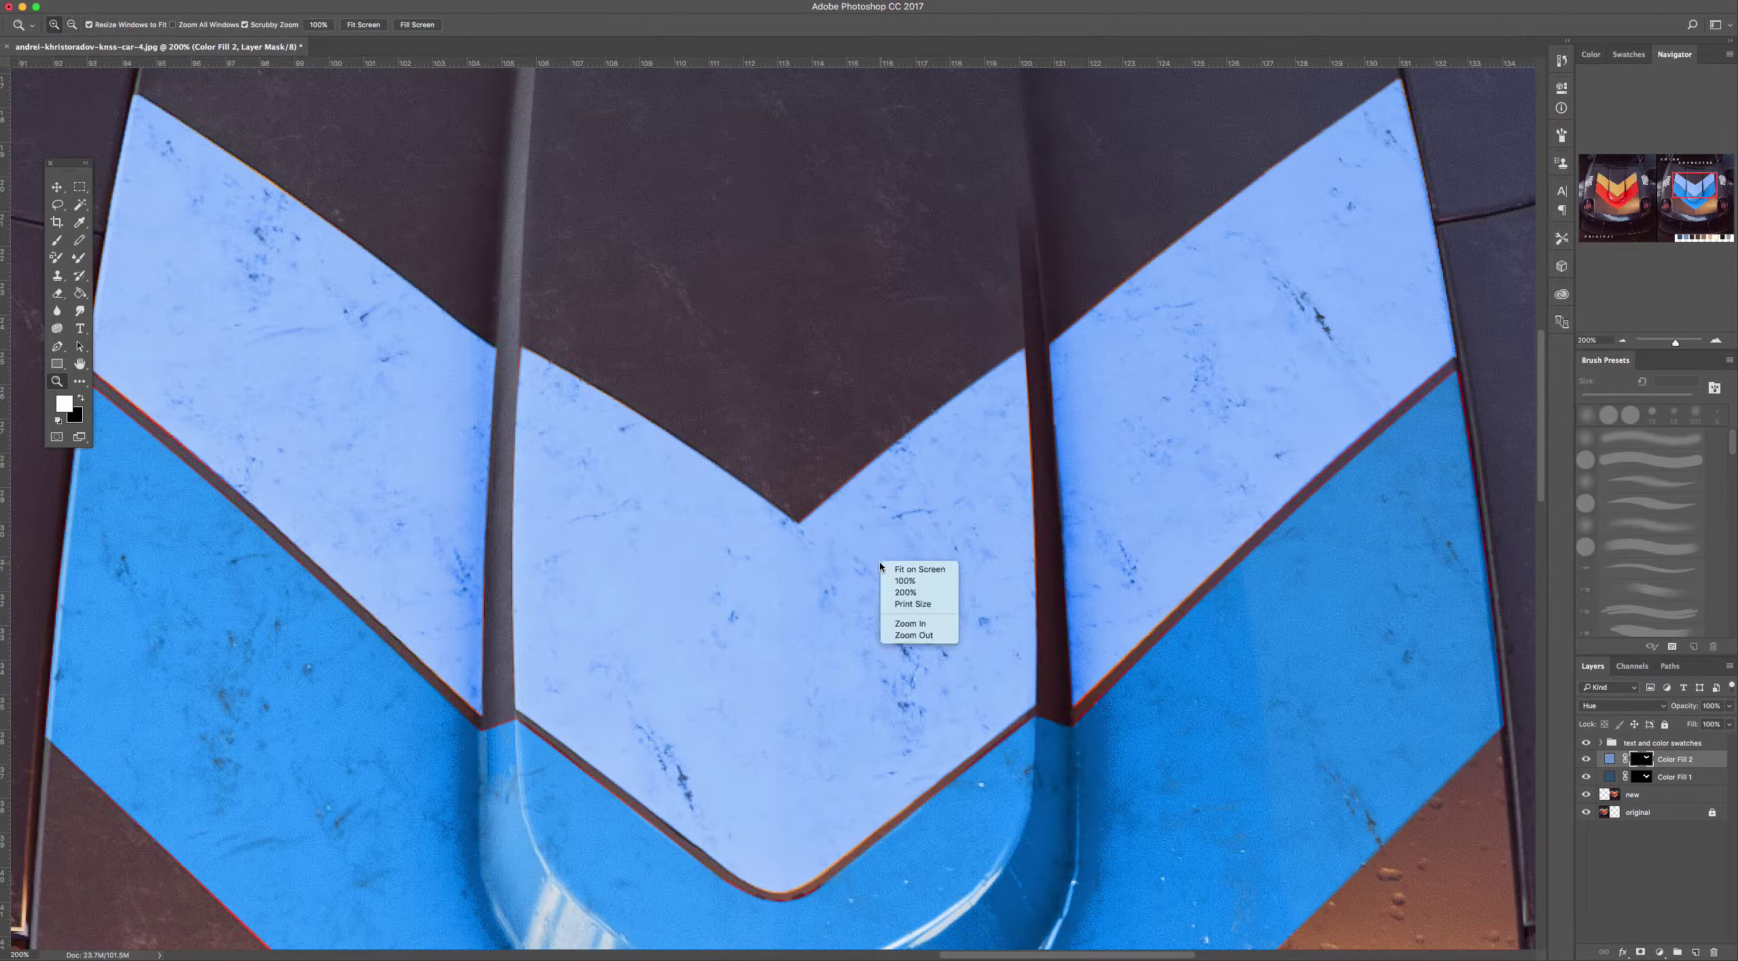
# Fit the image on screen and select the Color Fill 1 layer
pyautogui.click(911, 563)
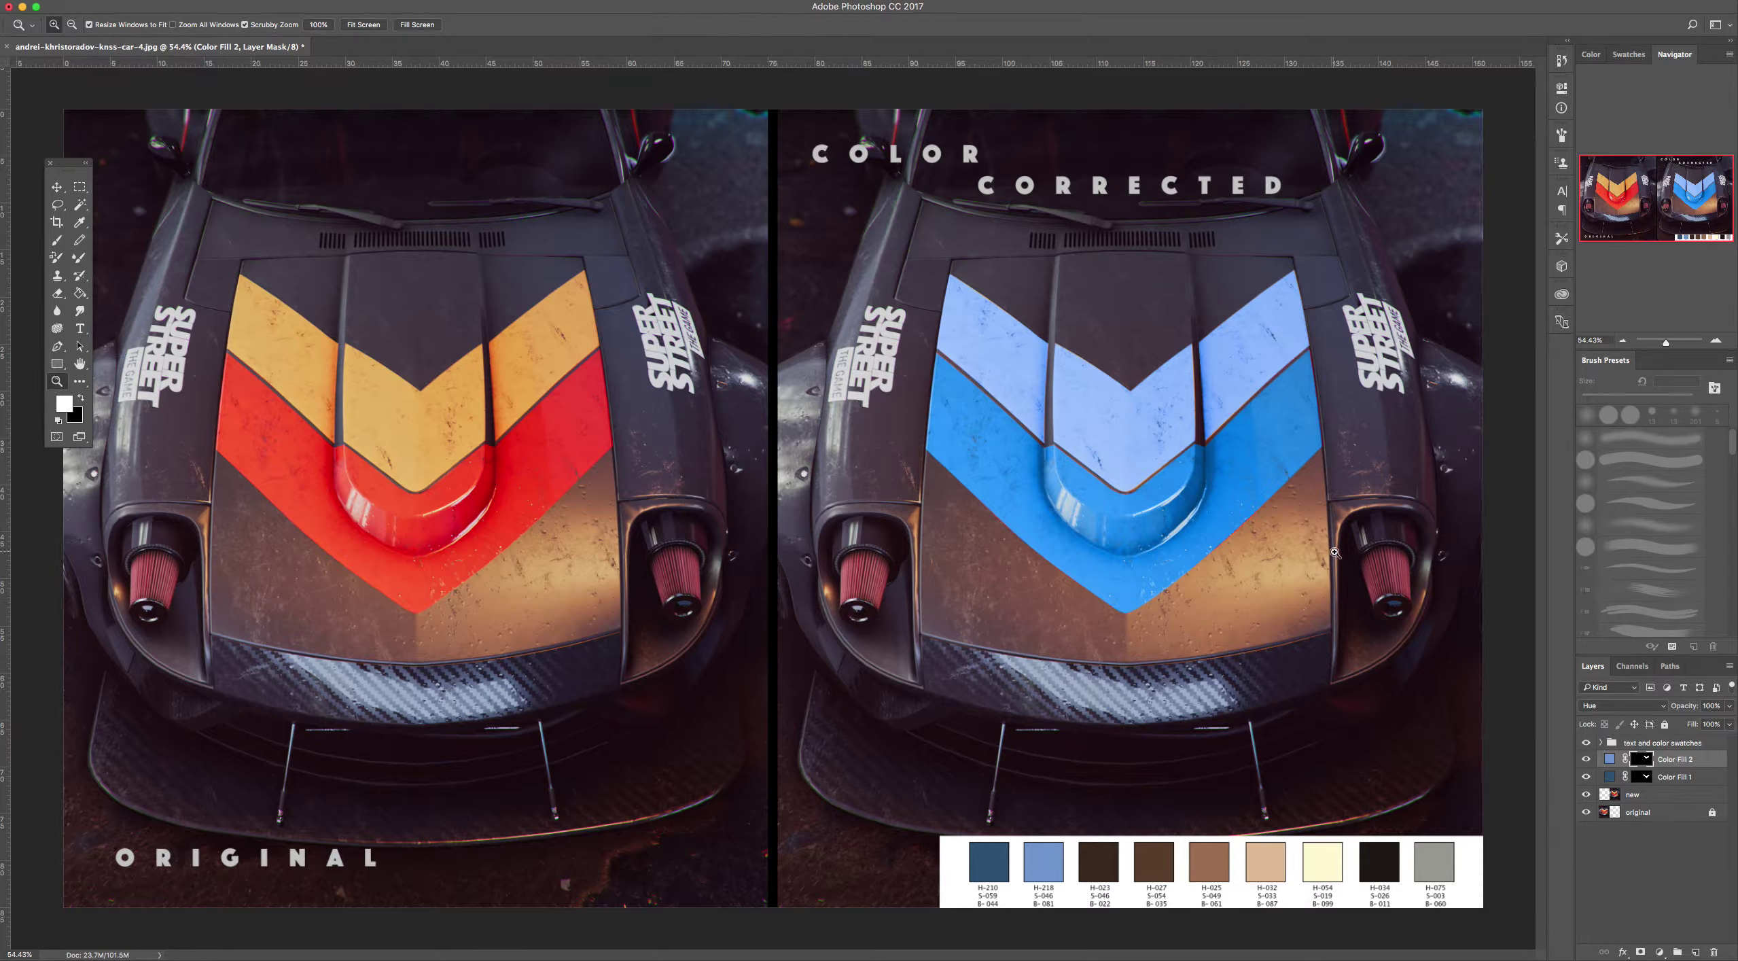
pyautogui.click(1689, 781)
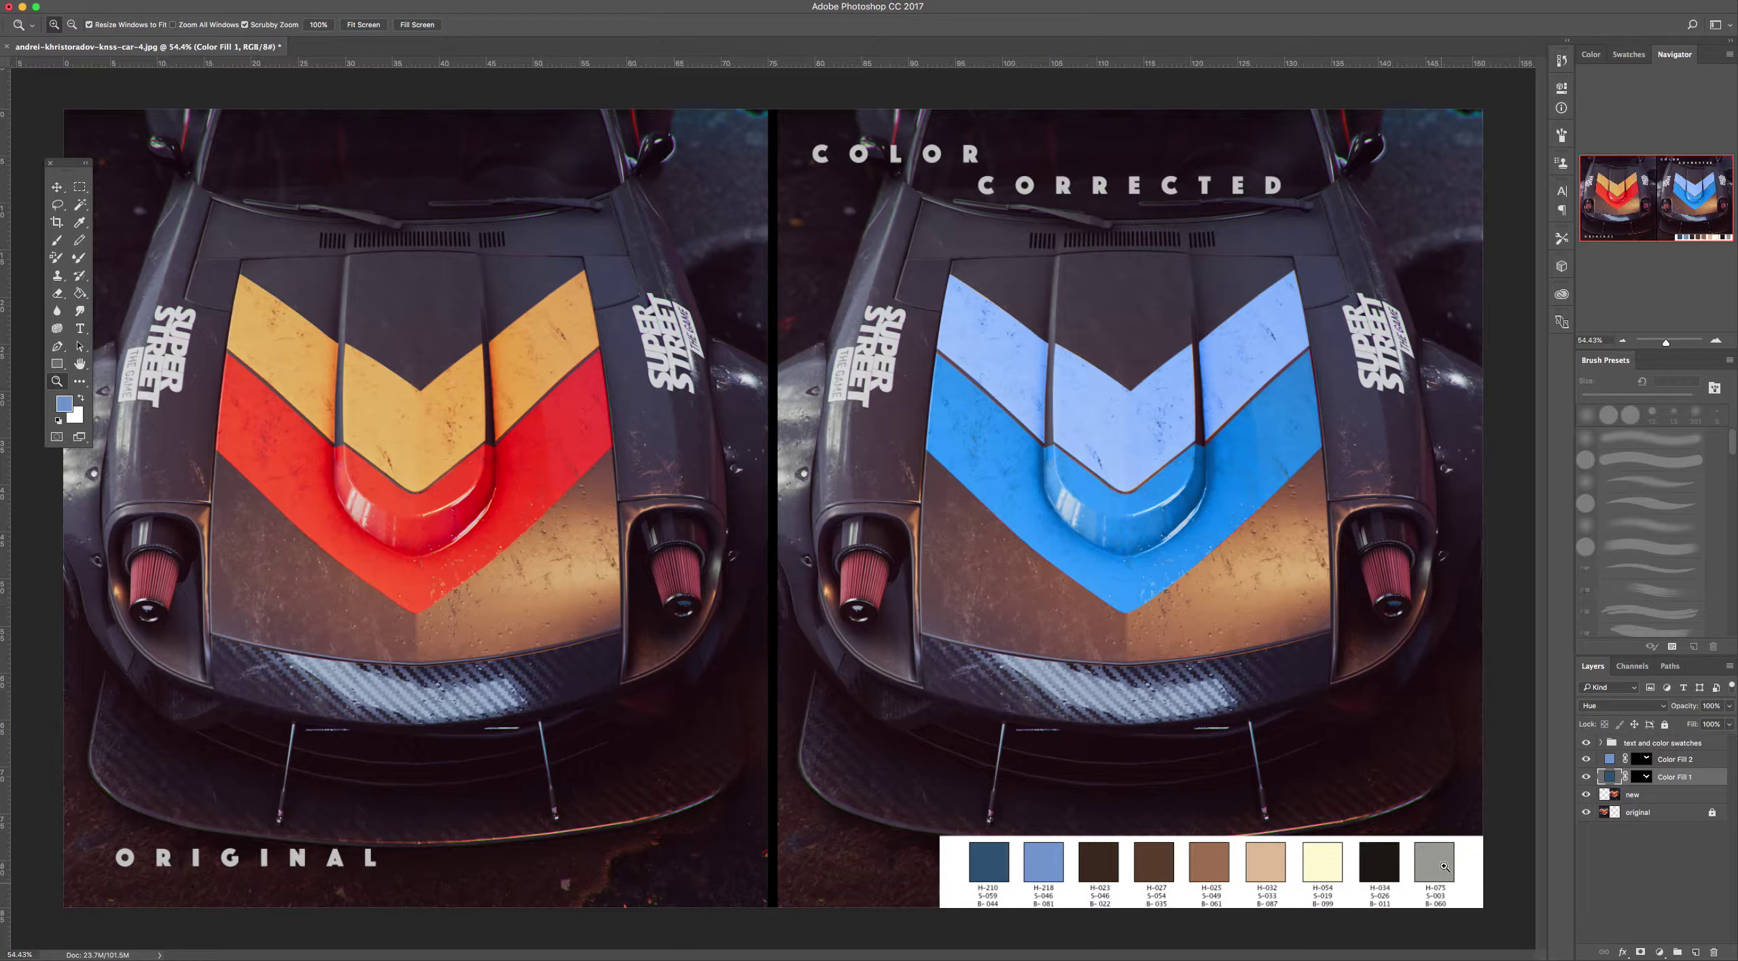
# Clip a Hue/Saturation layer to Color Fill 1 with saturation −75, lowered lightness and Multiply blending
pyautogui.click(1659, 951)
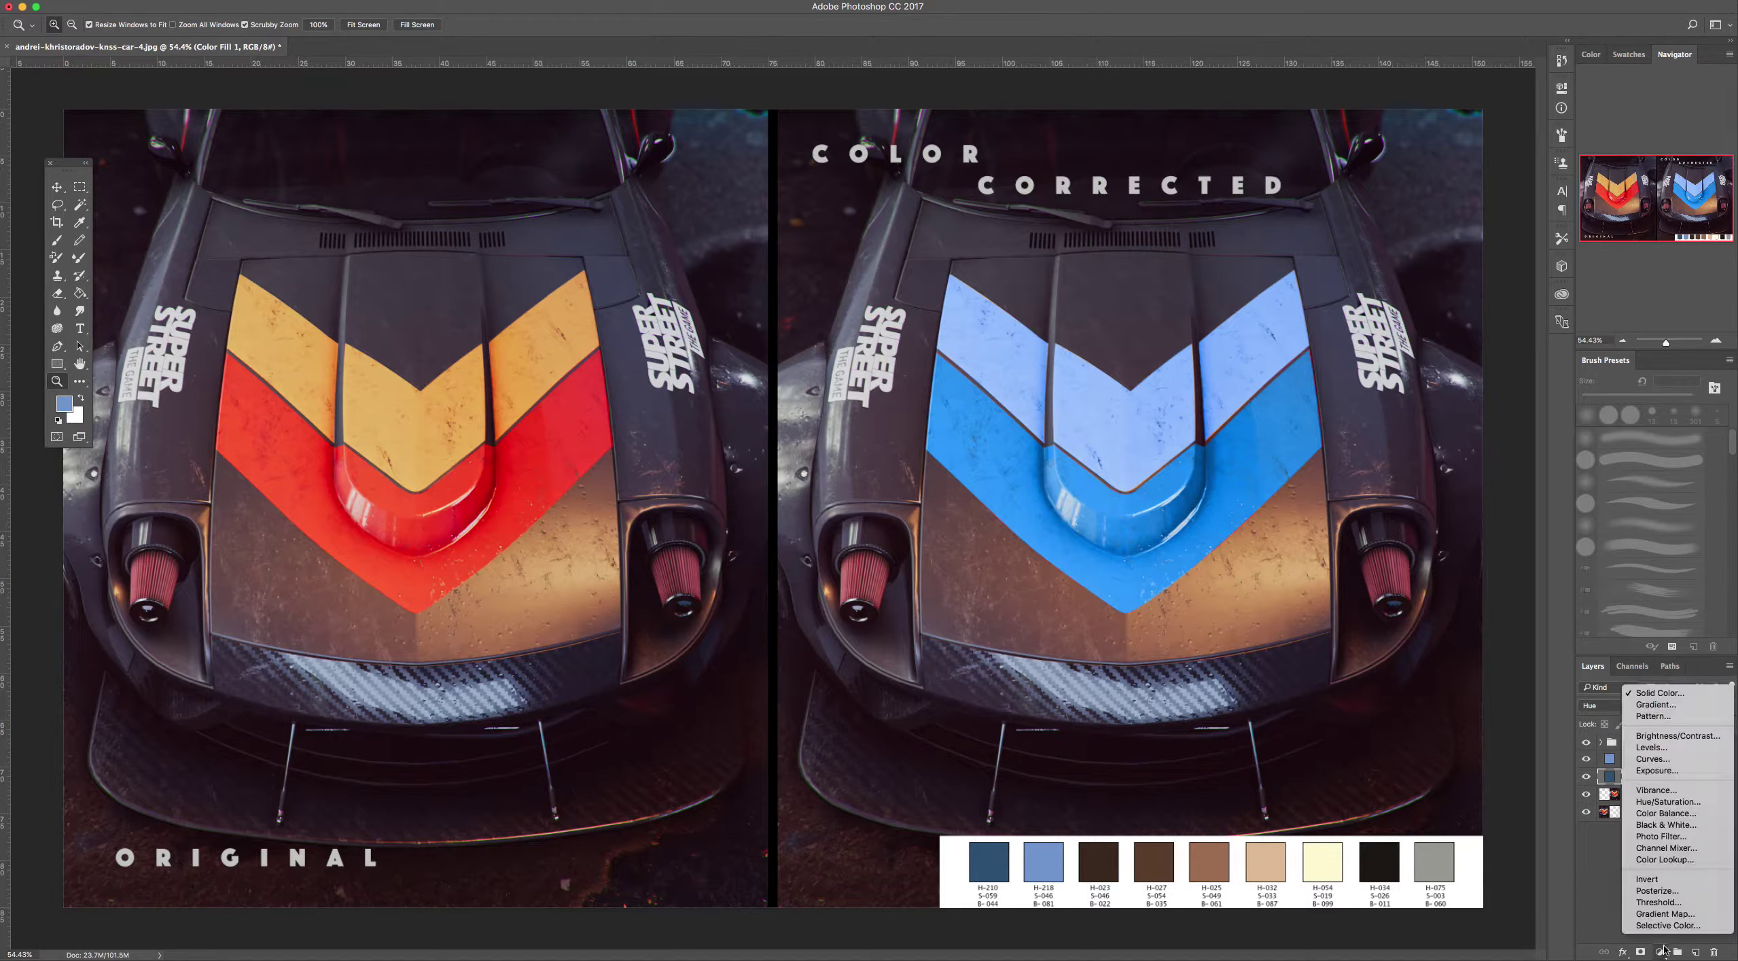
pyautogui.click(1669, 801)
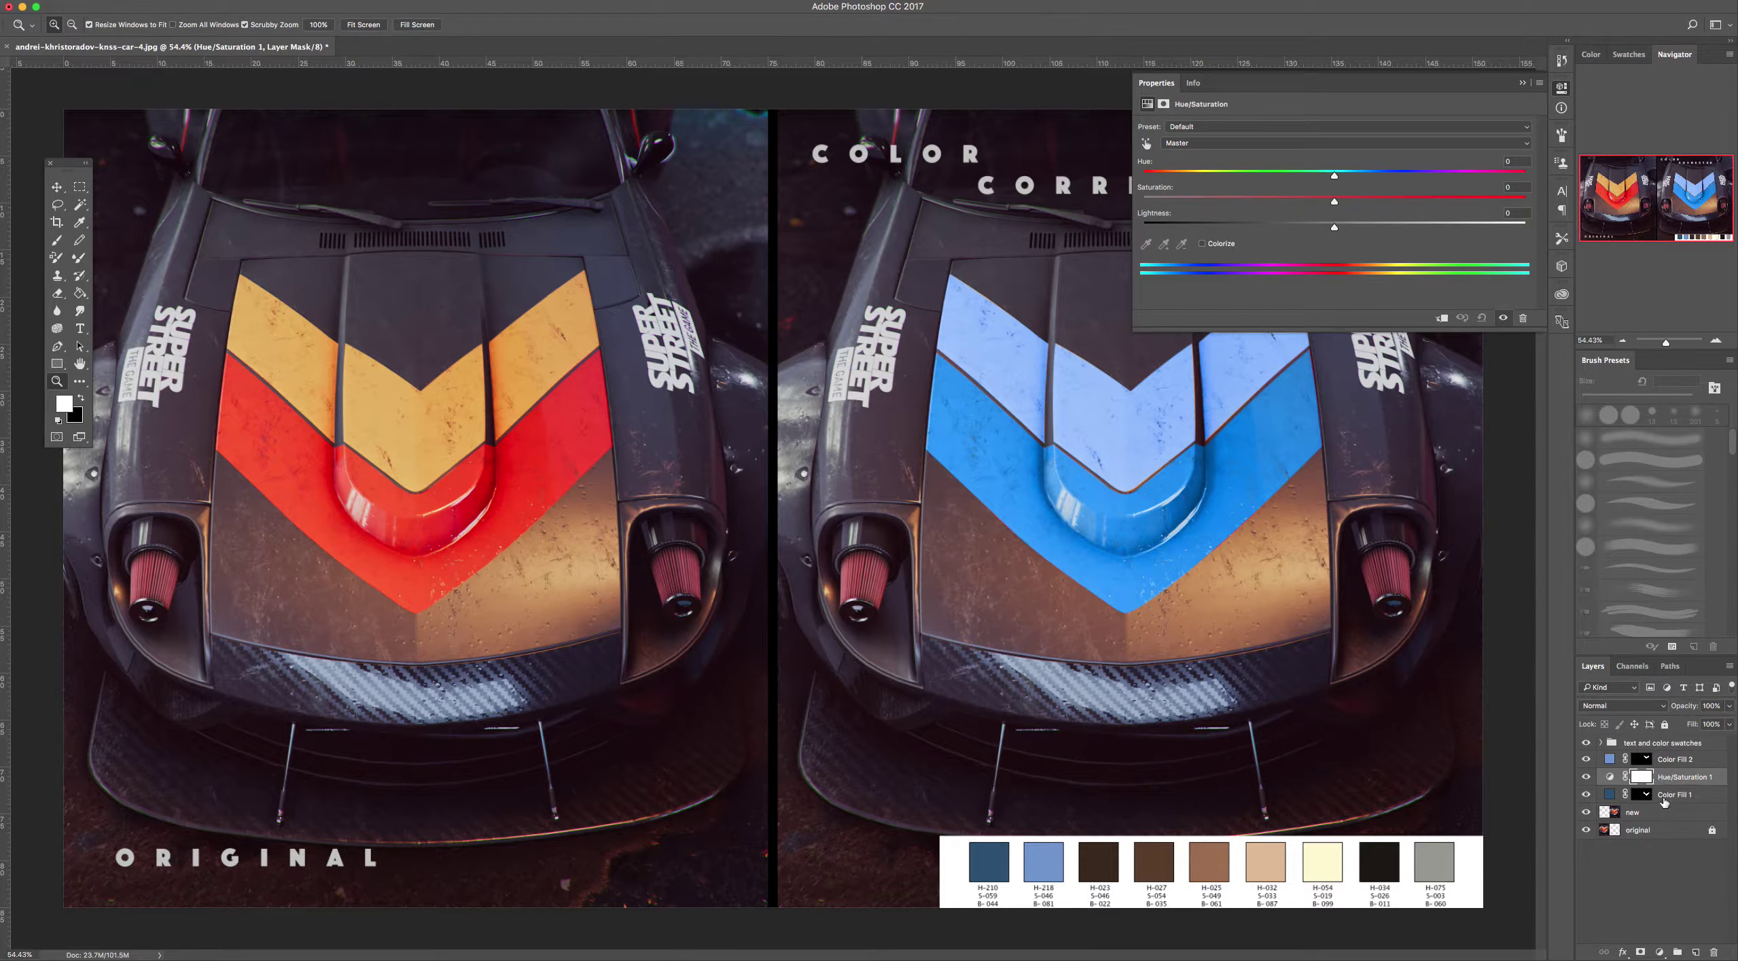
pyautogui.keyDown('alt'); pyautogui.click(1666, 785); pyautogui.keyUp('alt')
pyautogui.moveTo(1334, 230); pyautogui.dragTo(1243, 233)
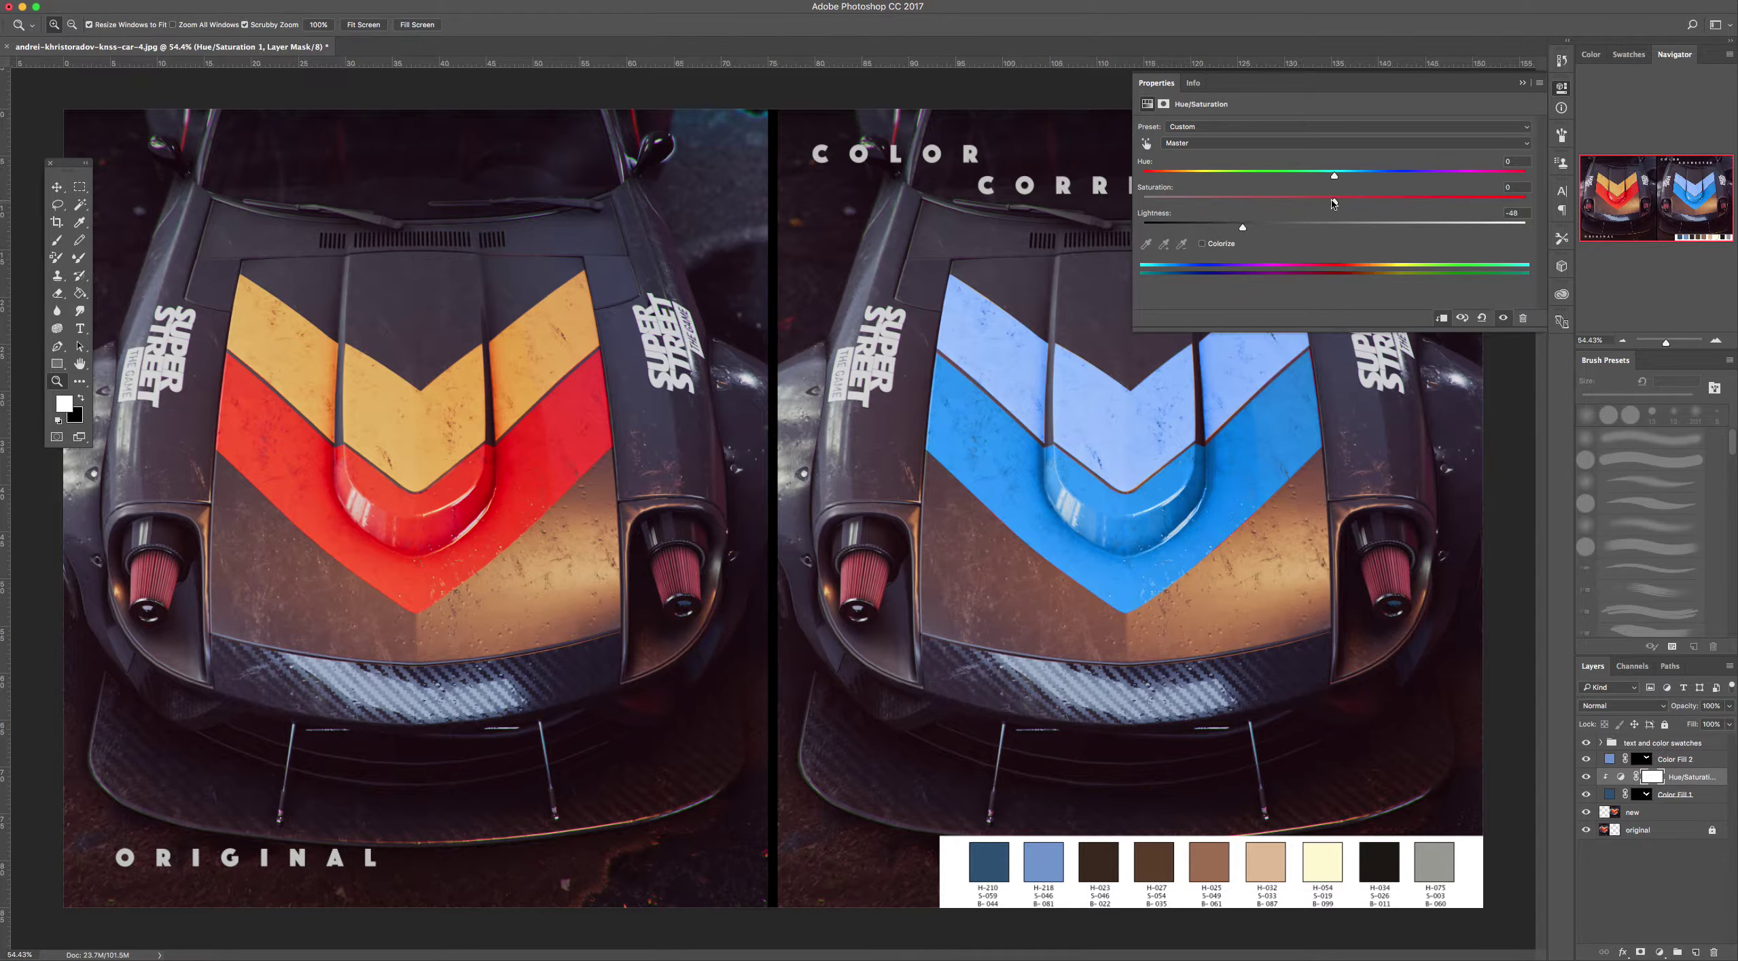
pyautogui.moveTo(1335, 203); pyautogui.dragTo(1210, 233)
pyautogui.click(1662, 706)
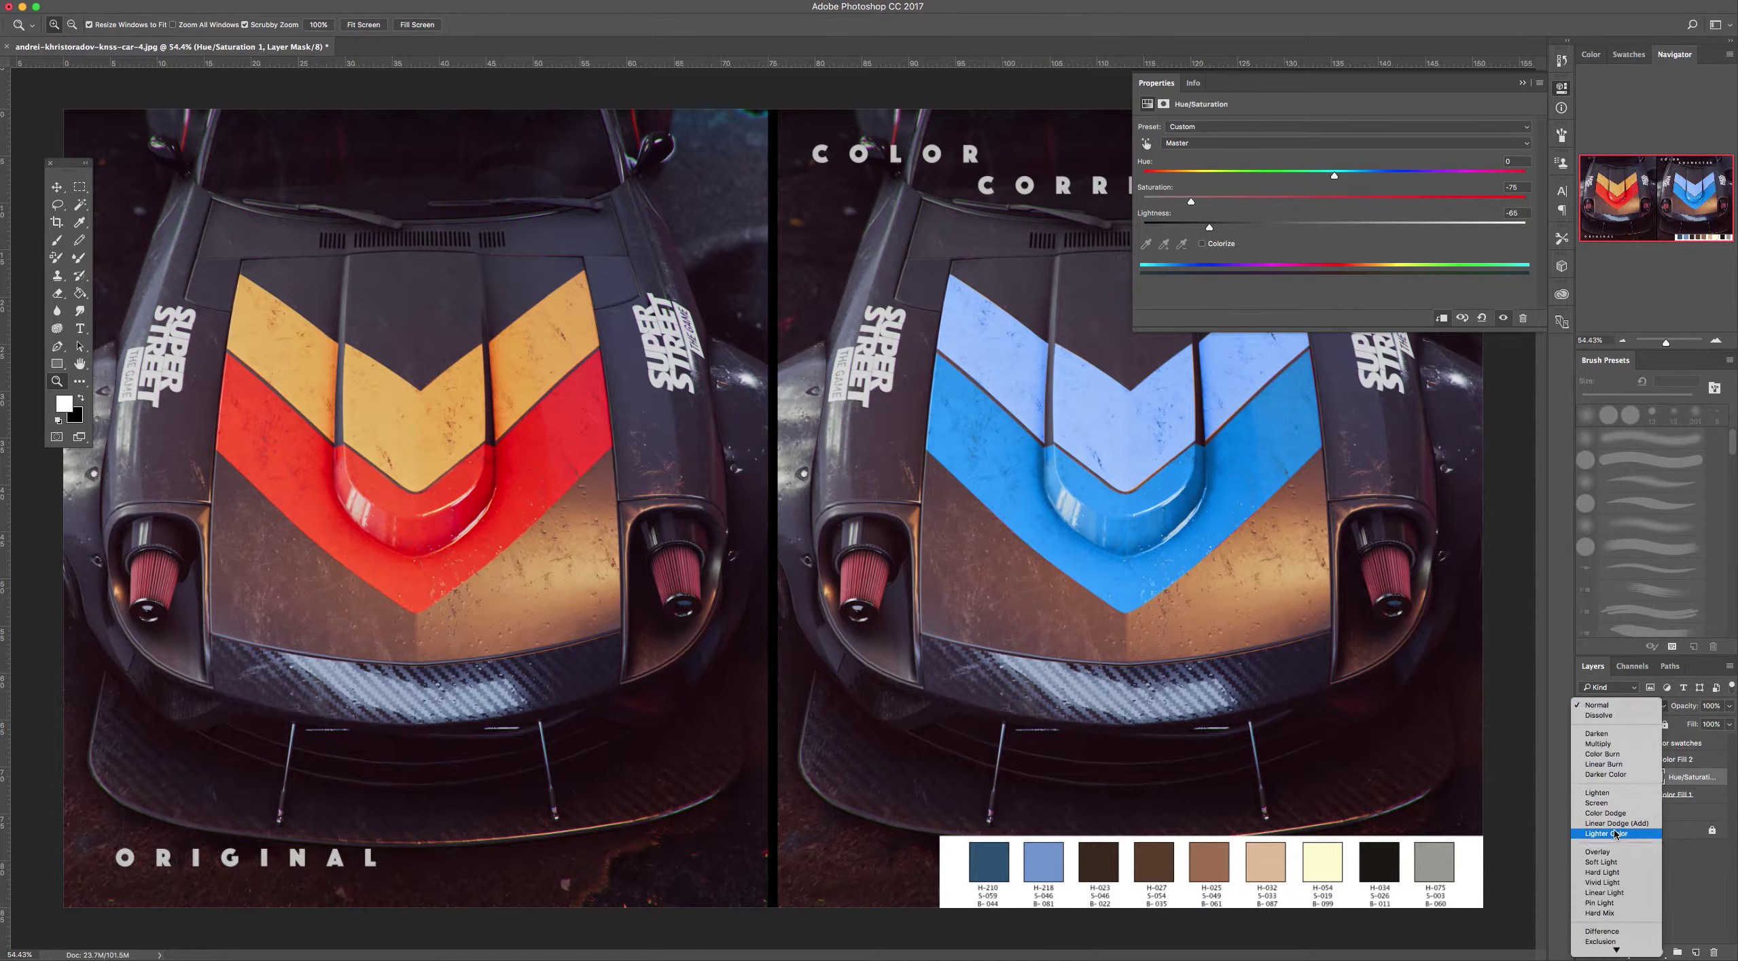
pyautogui.click(1593, 939)
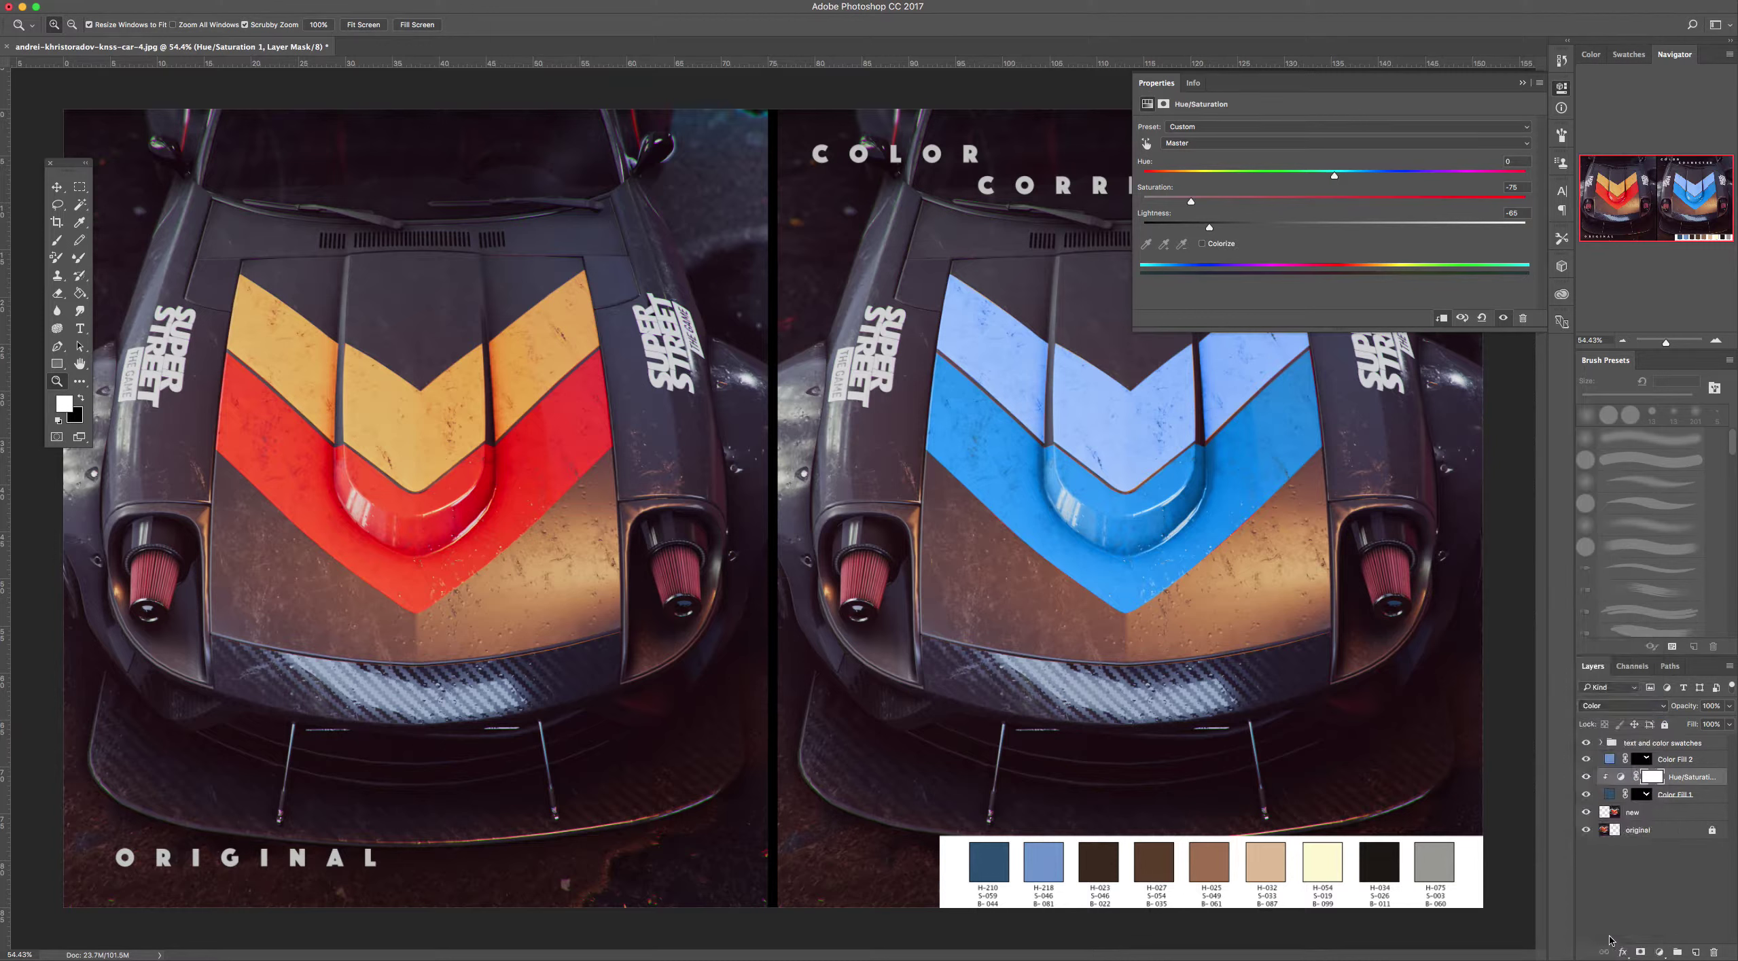
pyautogui.click(1645, 706)
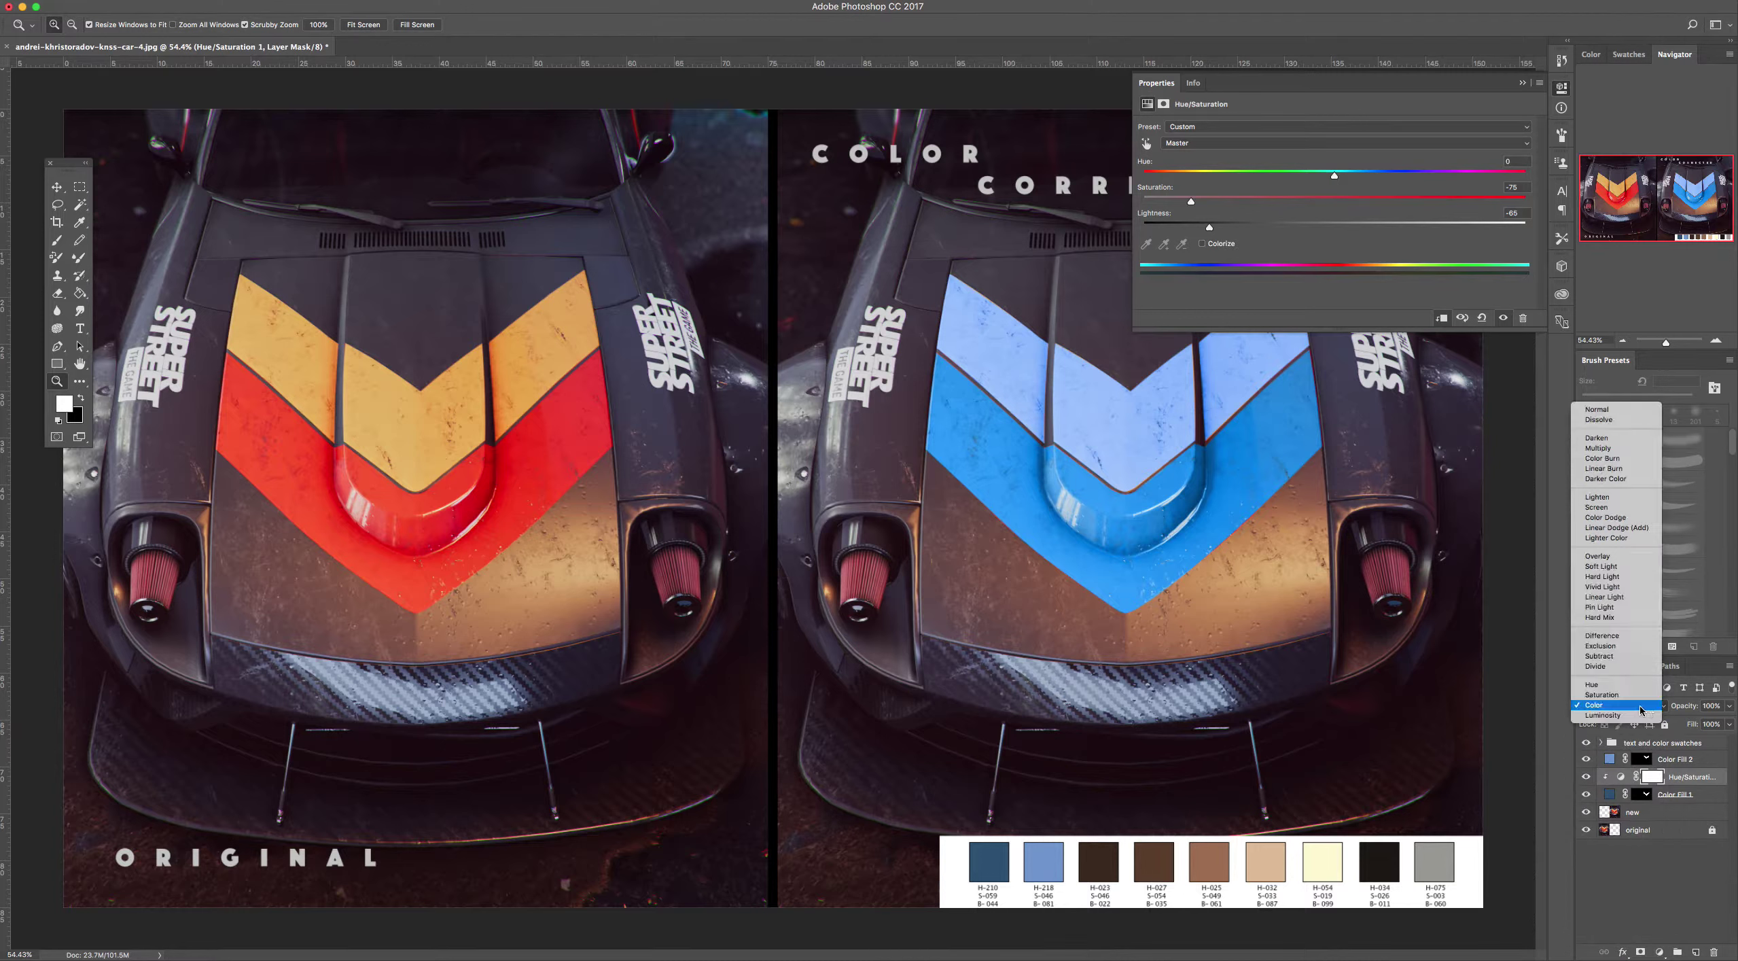
pyautogui.click(1609, 448)
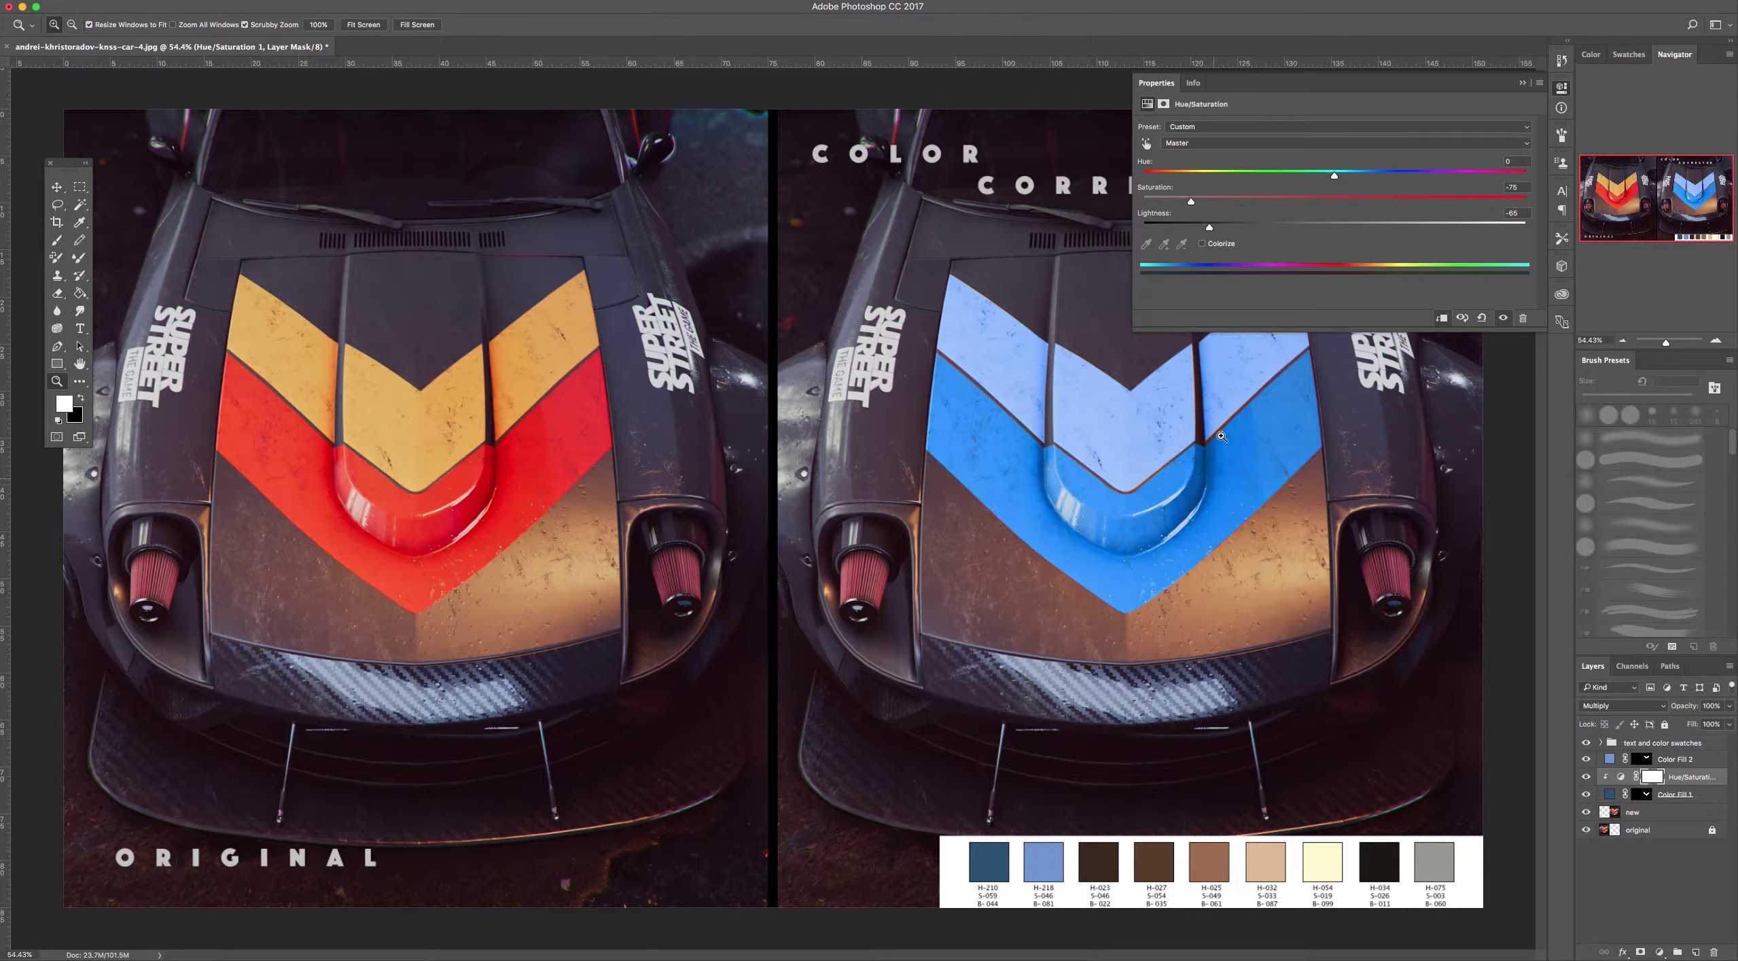
pyautogui.moveTo(1208, 227); pyautogui.dragTo(1404, 227)
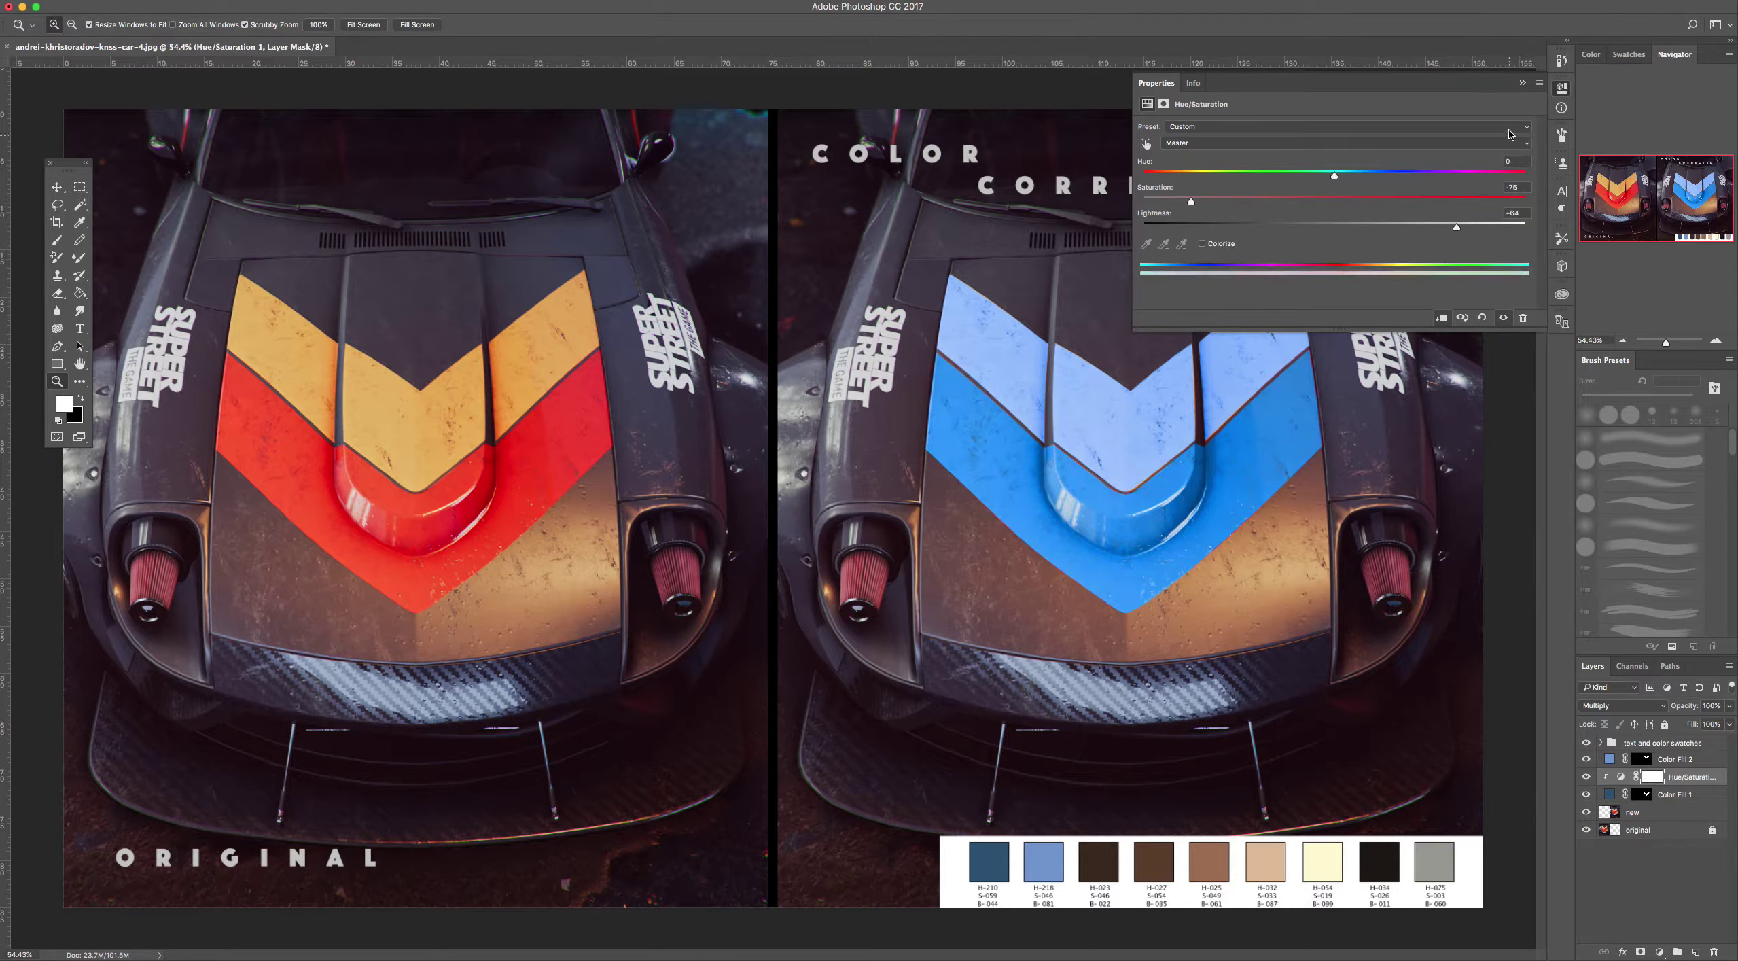
pyautogui.click(1523, 83)
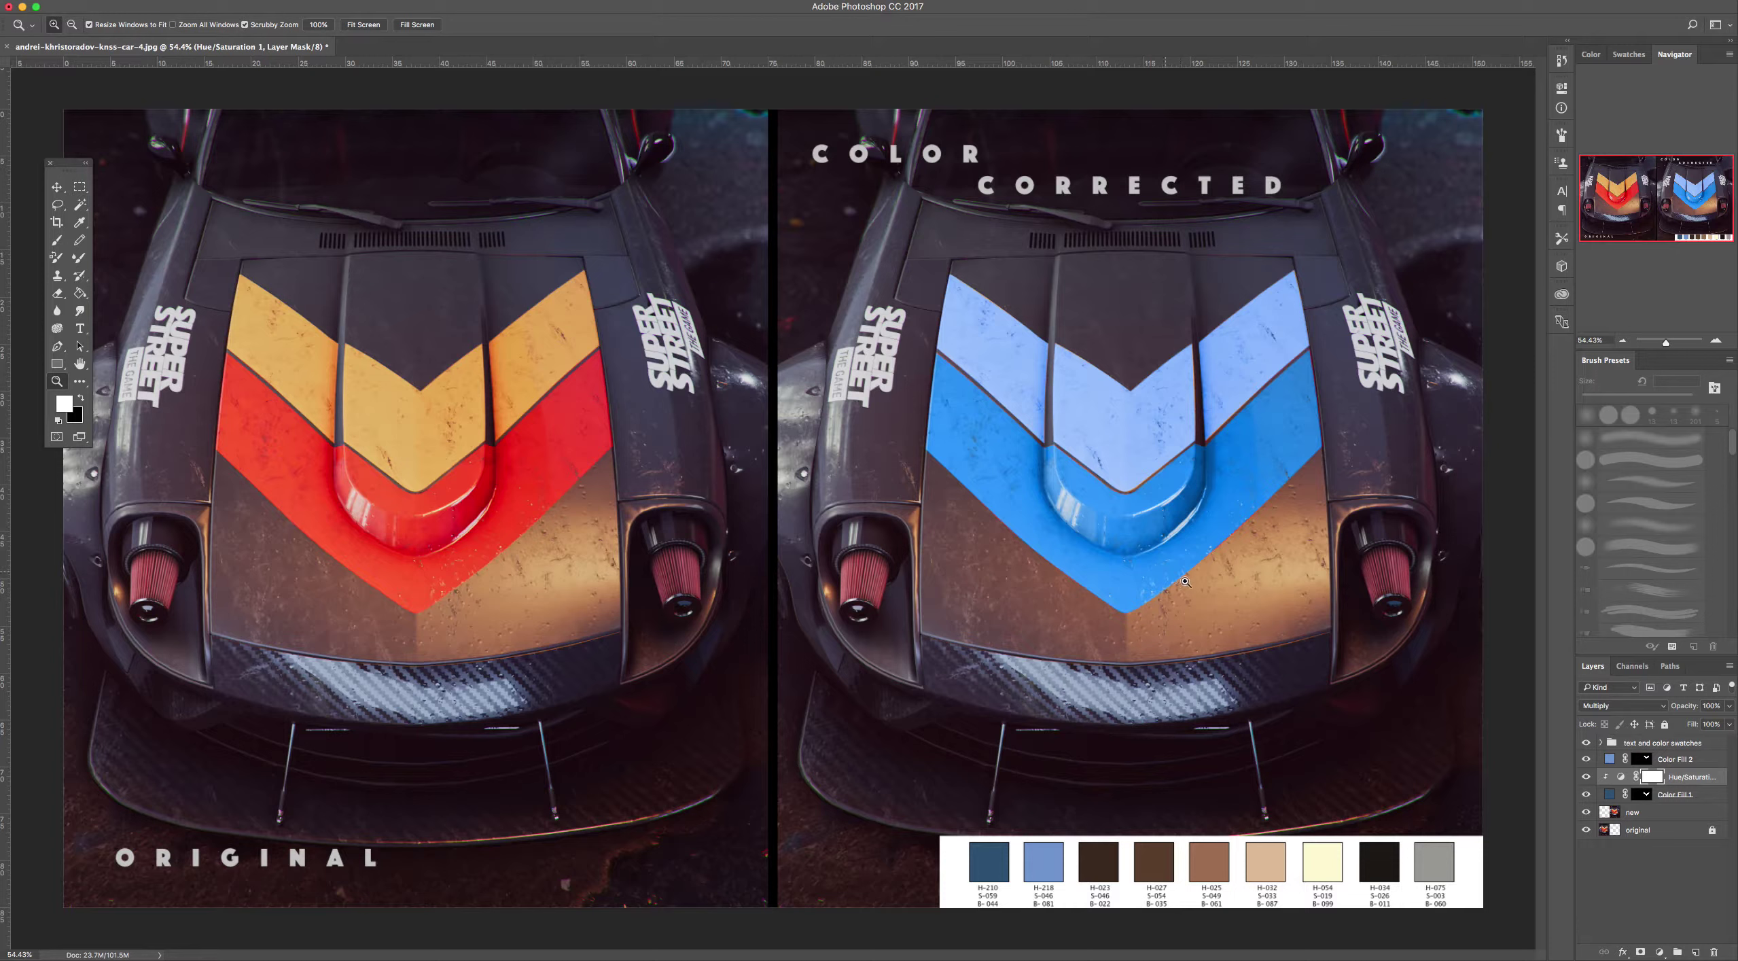
# Delete the Hue/Saturation 1 adjustment layer
pyautogui.press('super+2')
pyautogui.click(1713, 952)
pyautogui.click(969, 297)
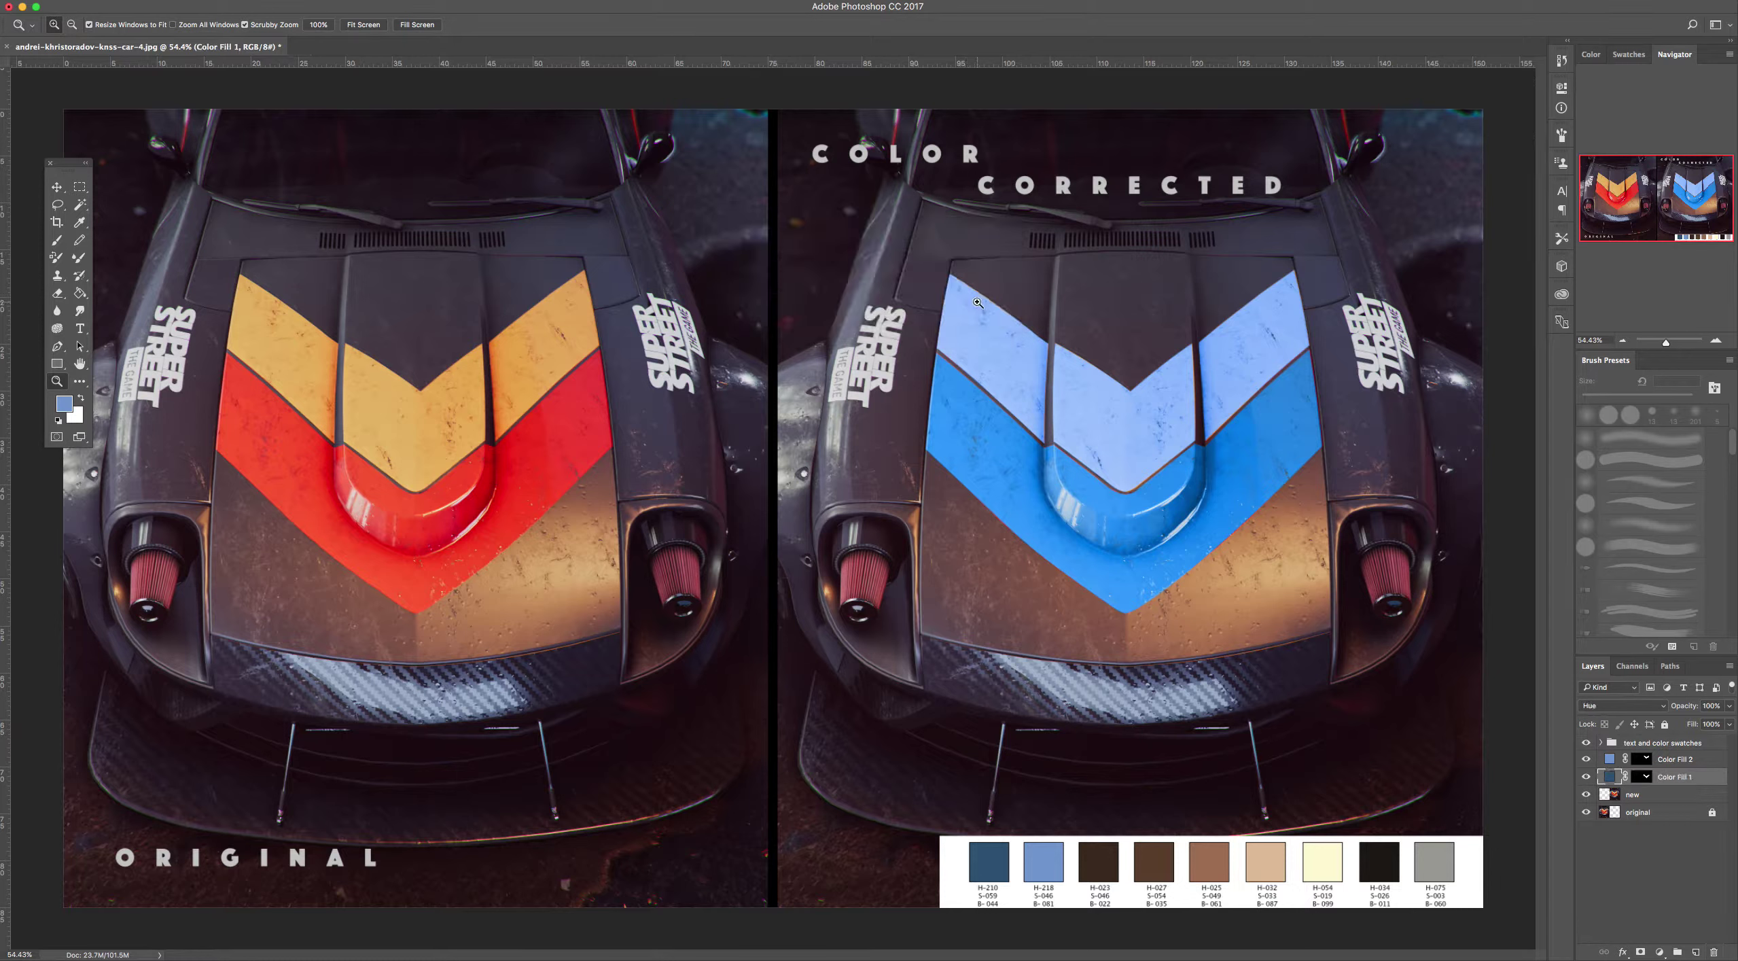
# Group Color Fill 1 and Color Fill 2 into a group named 'method 1'
pyautogui.keyDown('shift'); pyautogui.click(1676, 759); pyautogui.keyUp('shift')
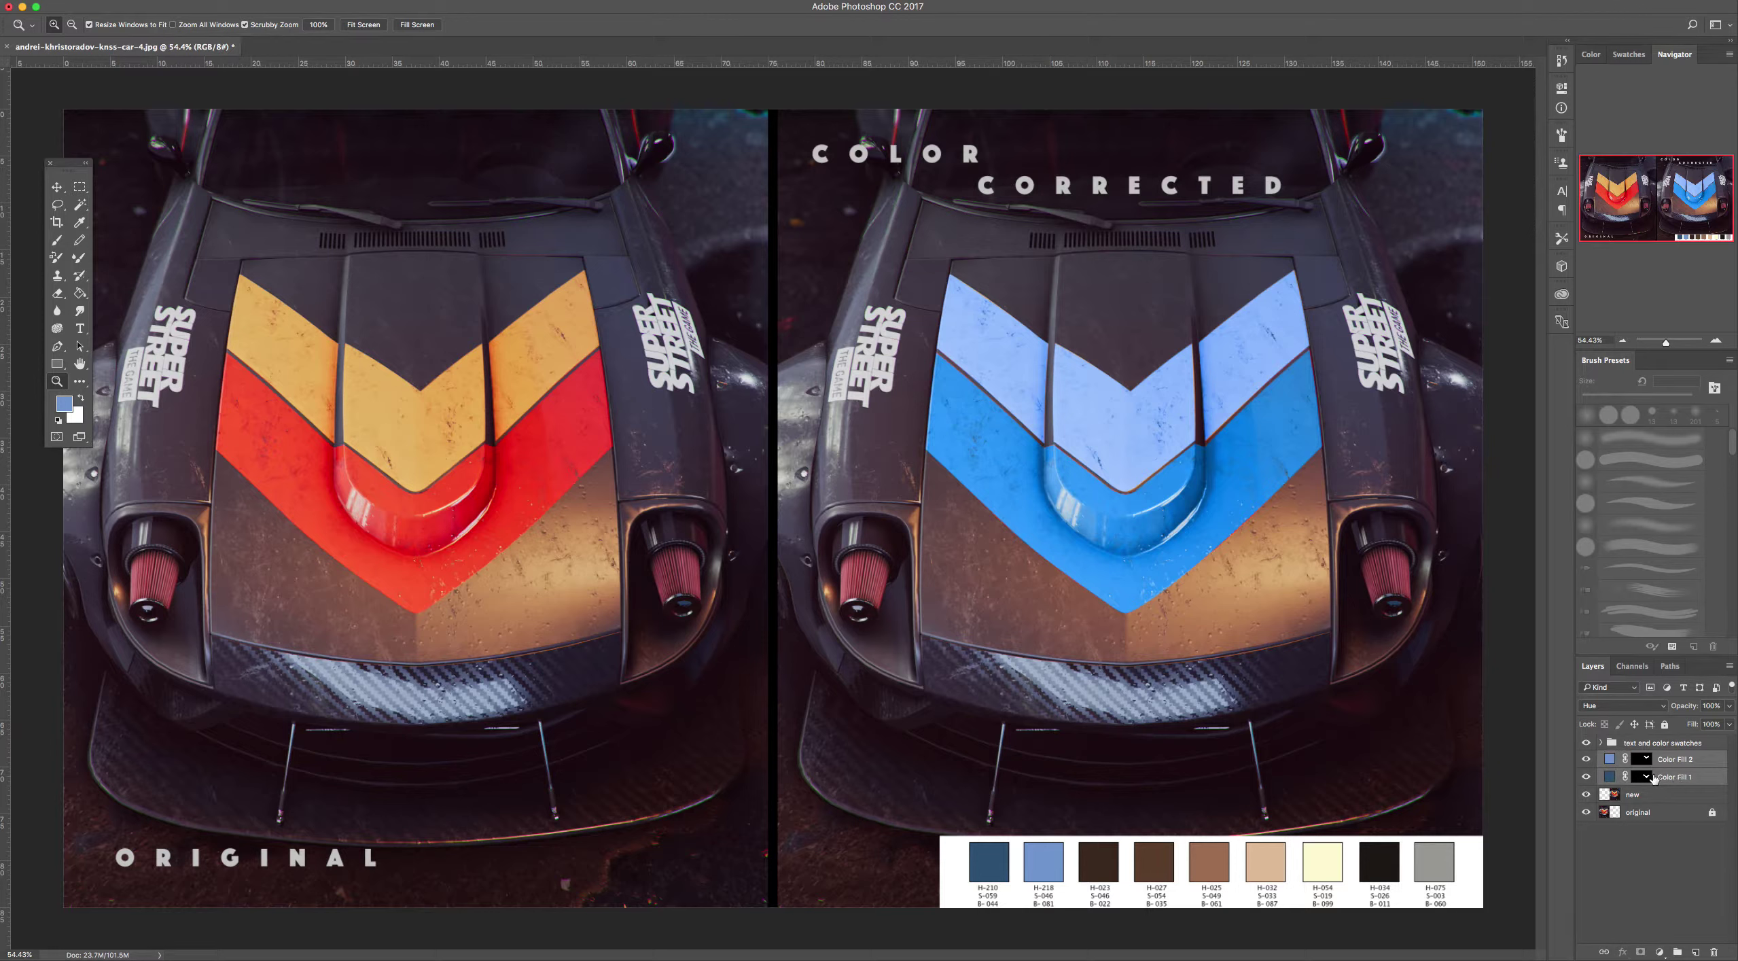
pyautogui.press('super+g')
pyautogui.doubleClick(1641, 757)
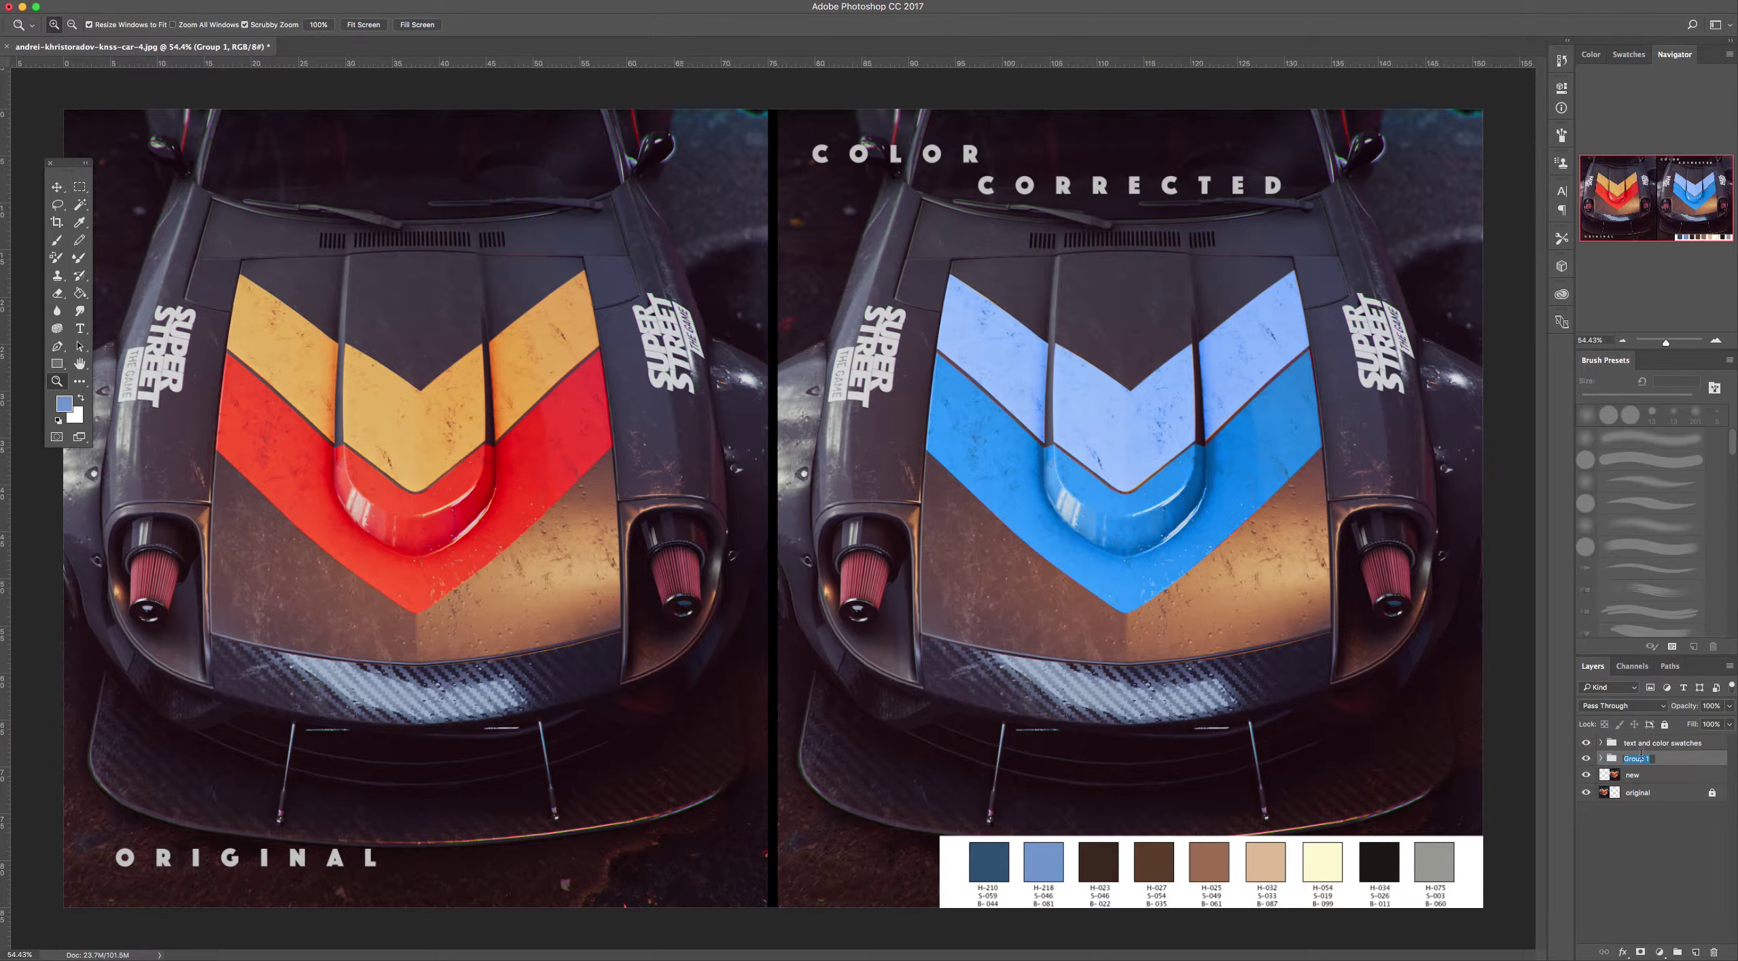
pyautogui.write('method')
pyautogui.press('Return')
pyautogui.click(1671, 778)
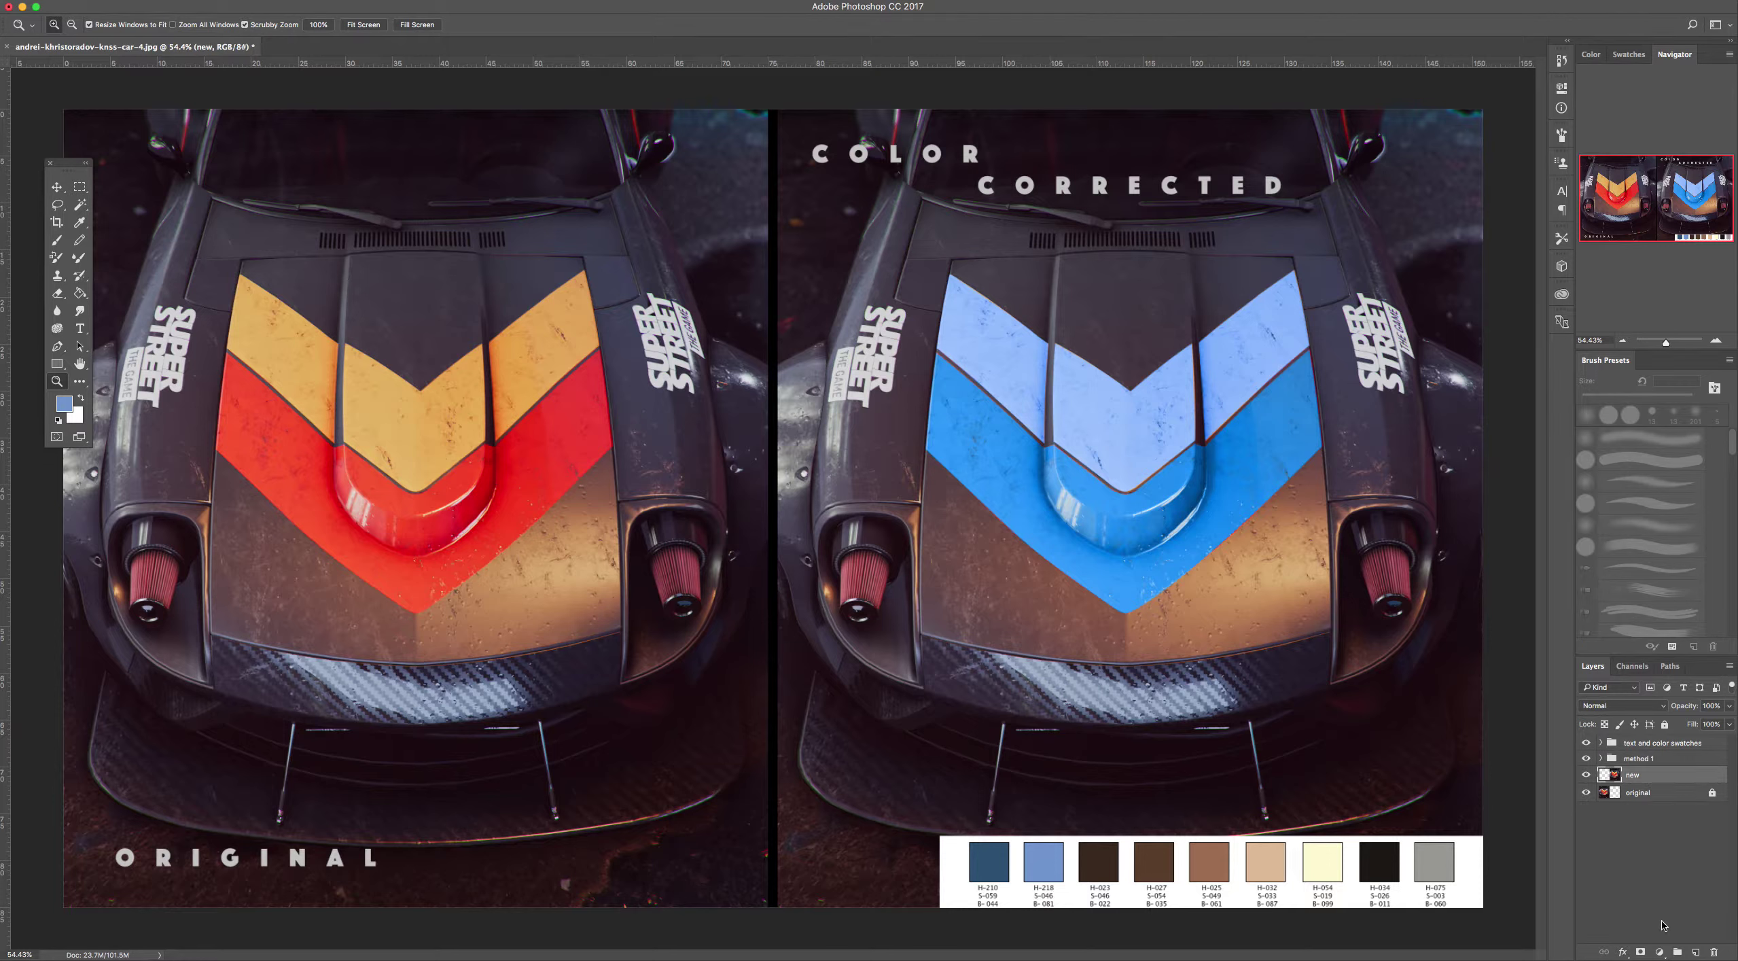
# Add empty layers 'paint chip bottom' and 'paint chip top', then hide the method 1 group
pyautogui.click(1694, 951)
pyautogui.doubleClick(1642, 775)
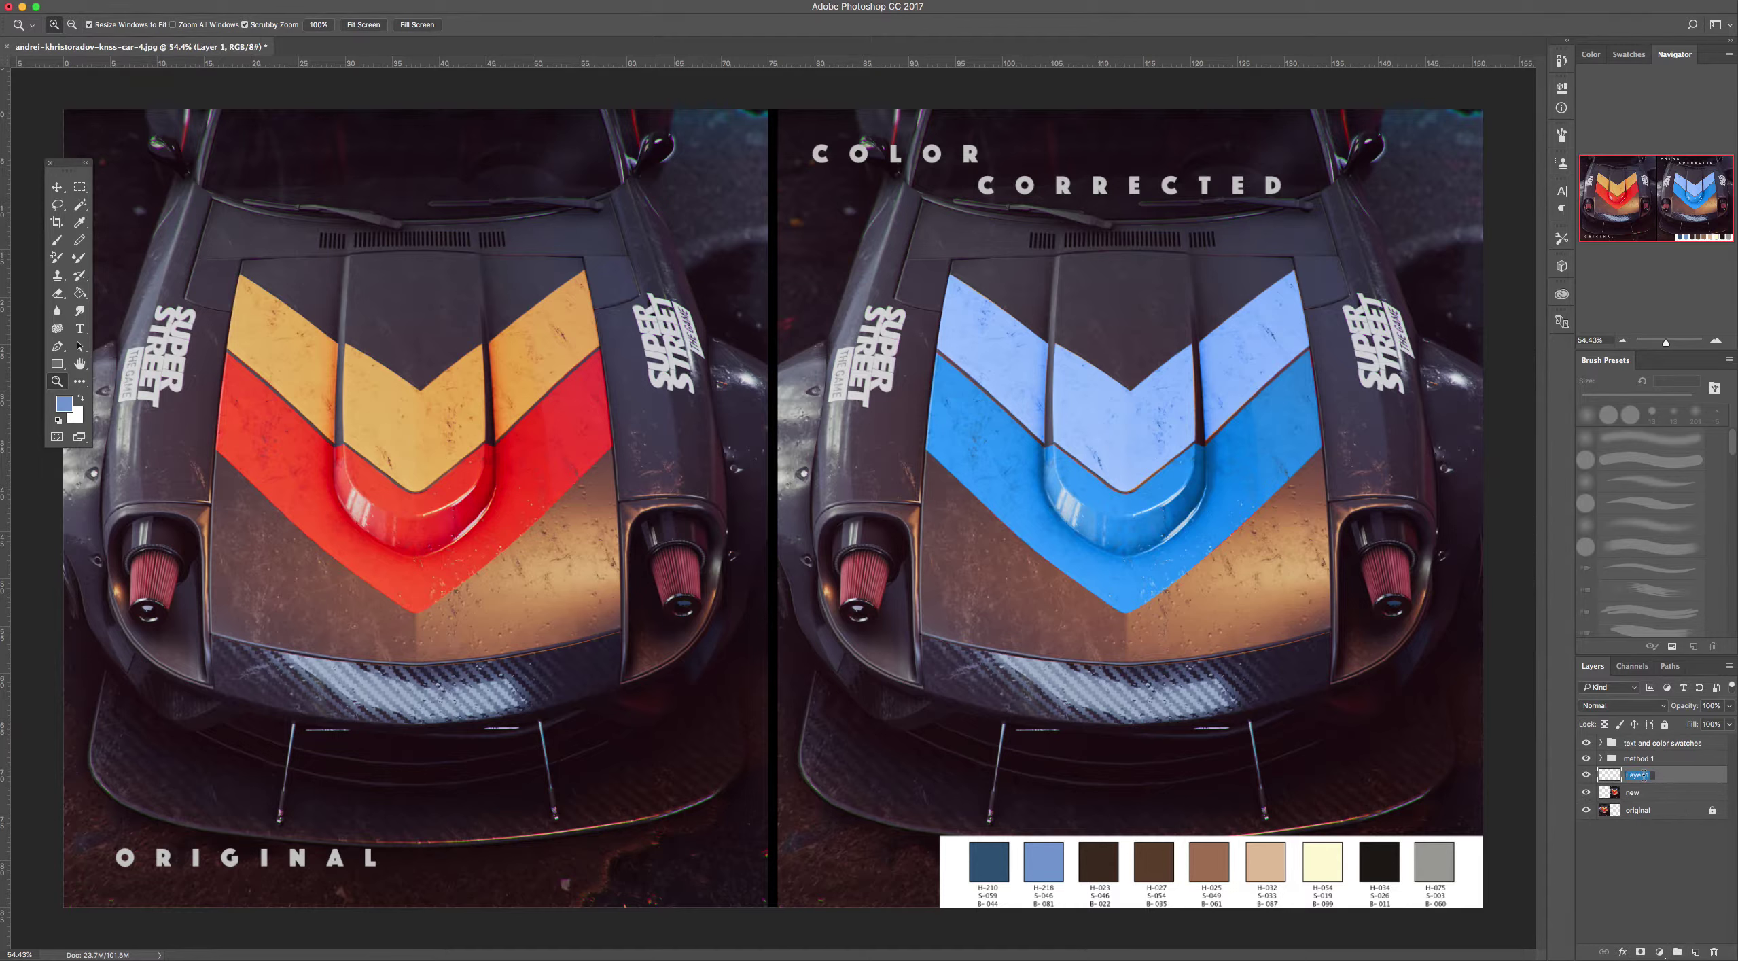
pyautogui.write('paint chip bottom')
pyautogui.press('Return')
pyautogui.click(1696, 952)
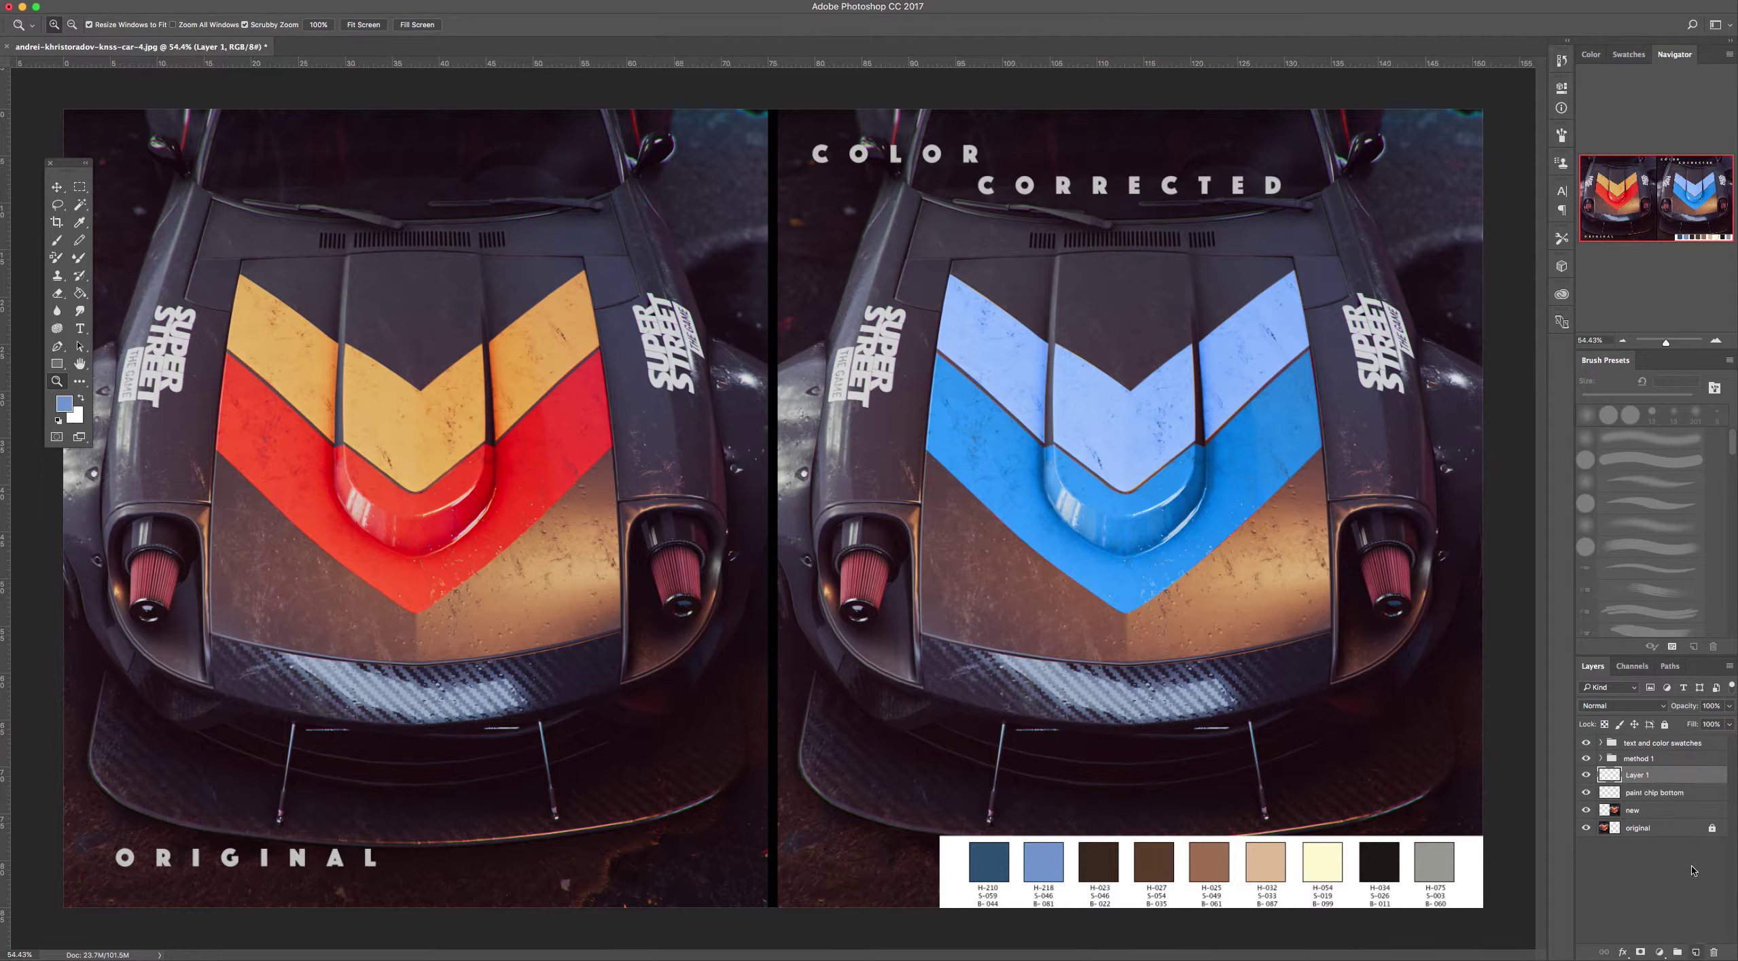
pyautogui.doubleClick(1640, 774)
pyautogui.write('pa')
pyautogui.write('int chip top')
pyautogui.press('Return')
pyautogui.click(1652, 811)
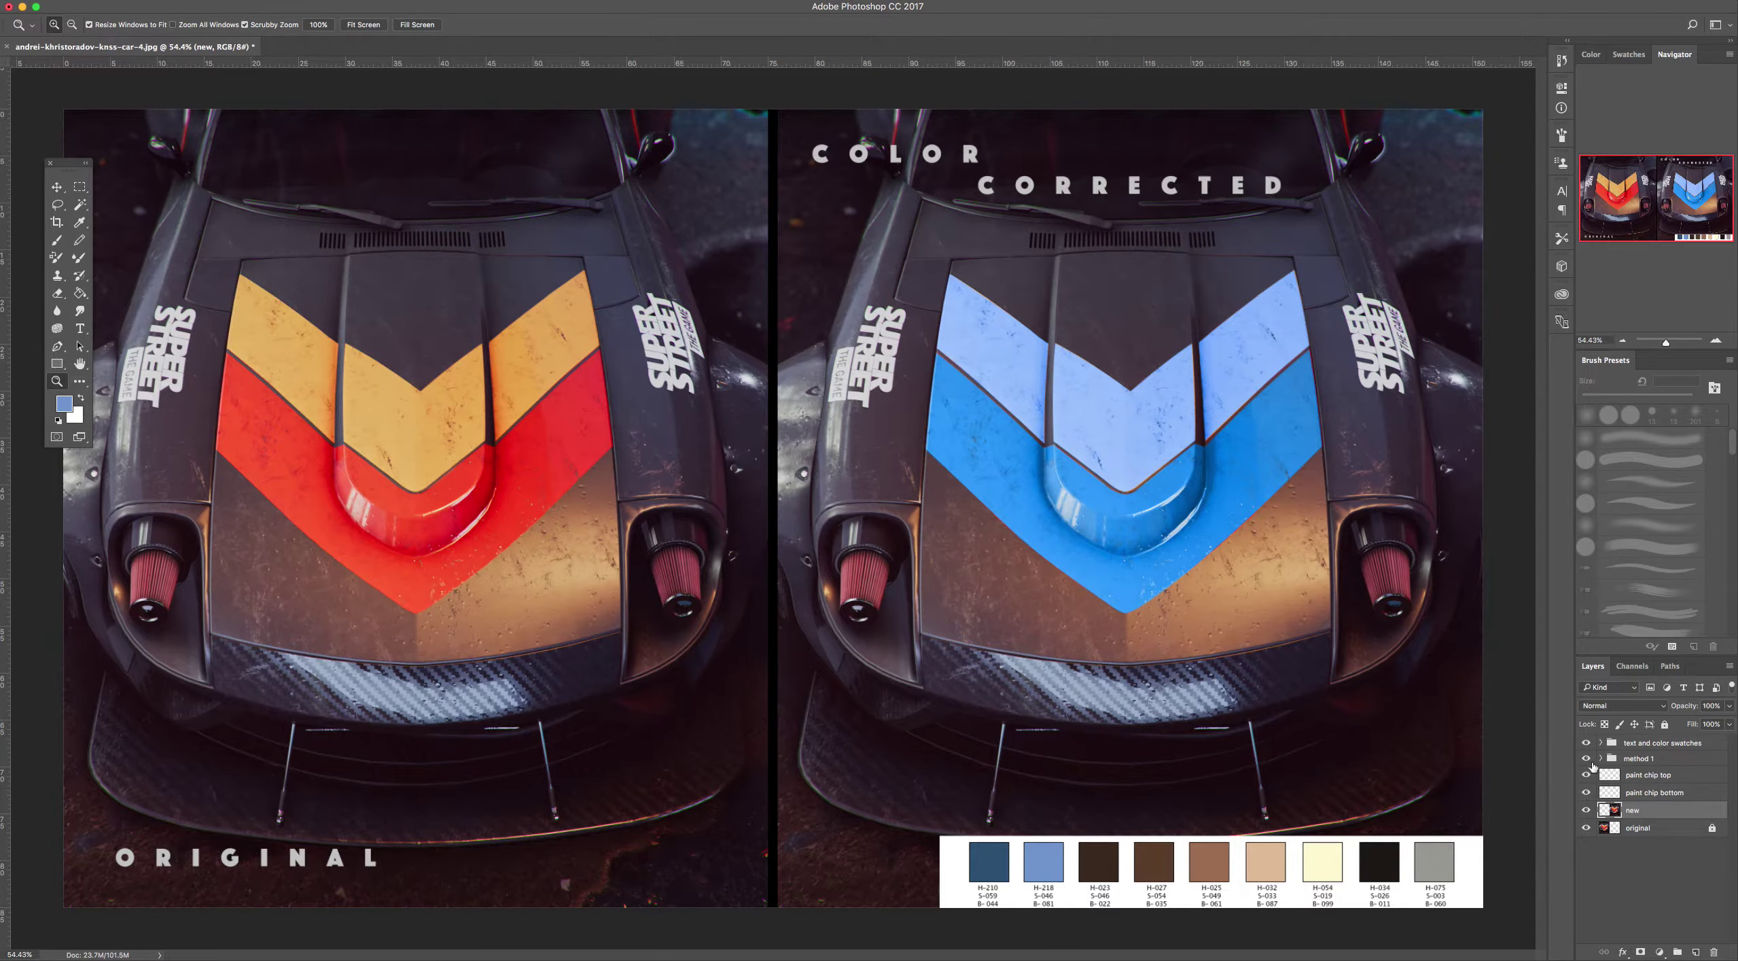
pyautogui.click(1586, 759)
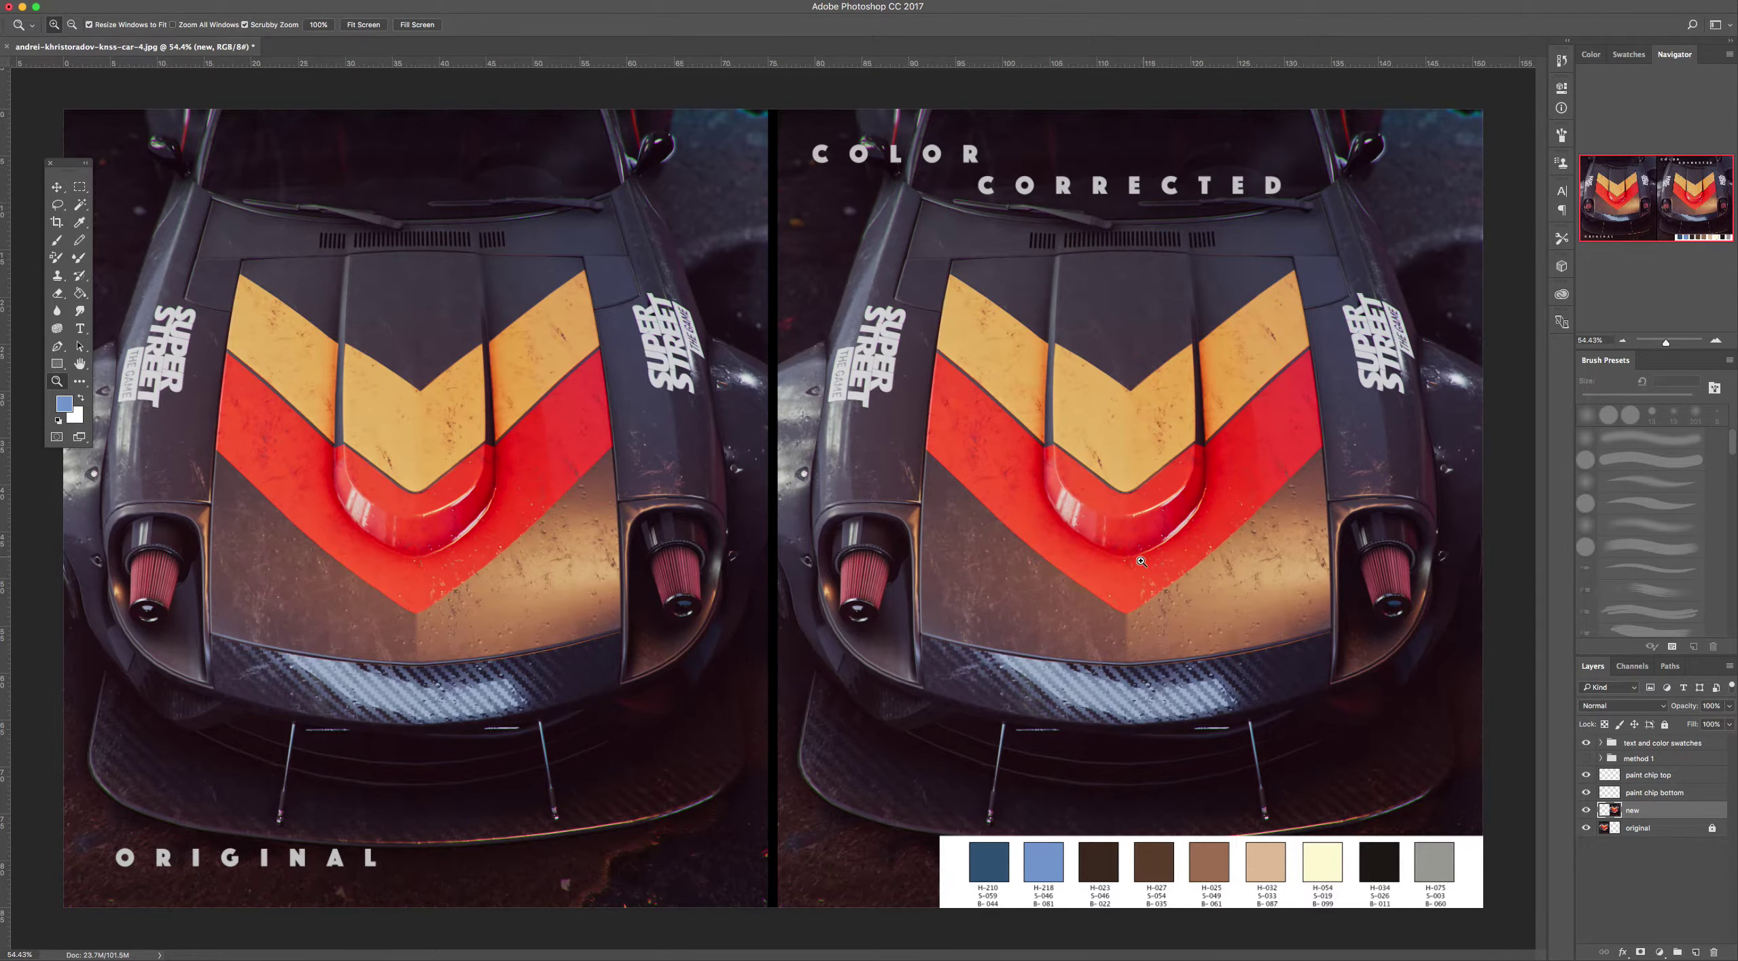
# Lasso a patch of the red stripe, paste it in place on 'paint chip bottom', and hide the photo
pyautogui.moveTo(1141, 562); pyautogui.dragTo(1062, 779)
pyautogui.scroll(5, 1036, 516)
pyautogui.scroll(-7, 933, 653)
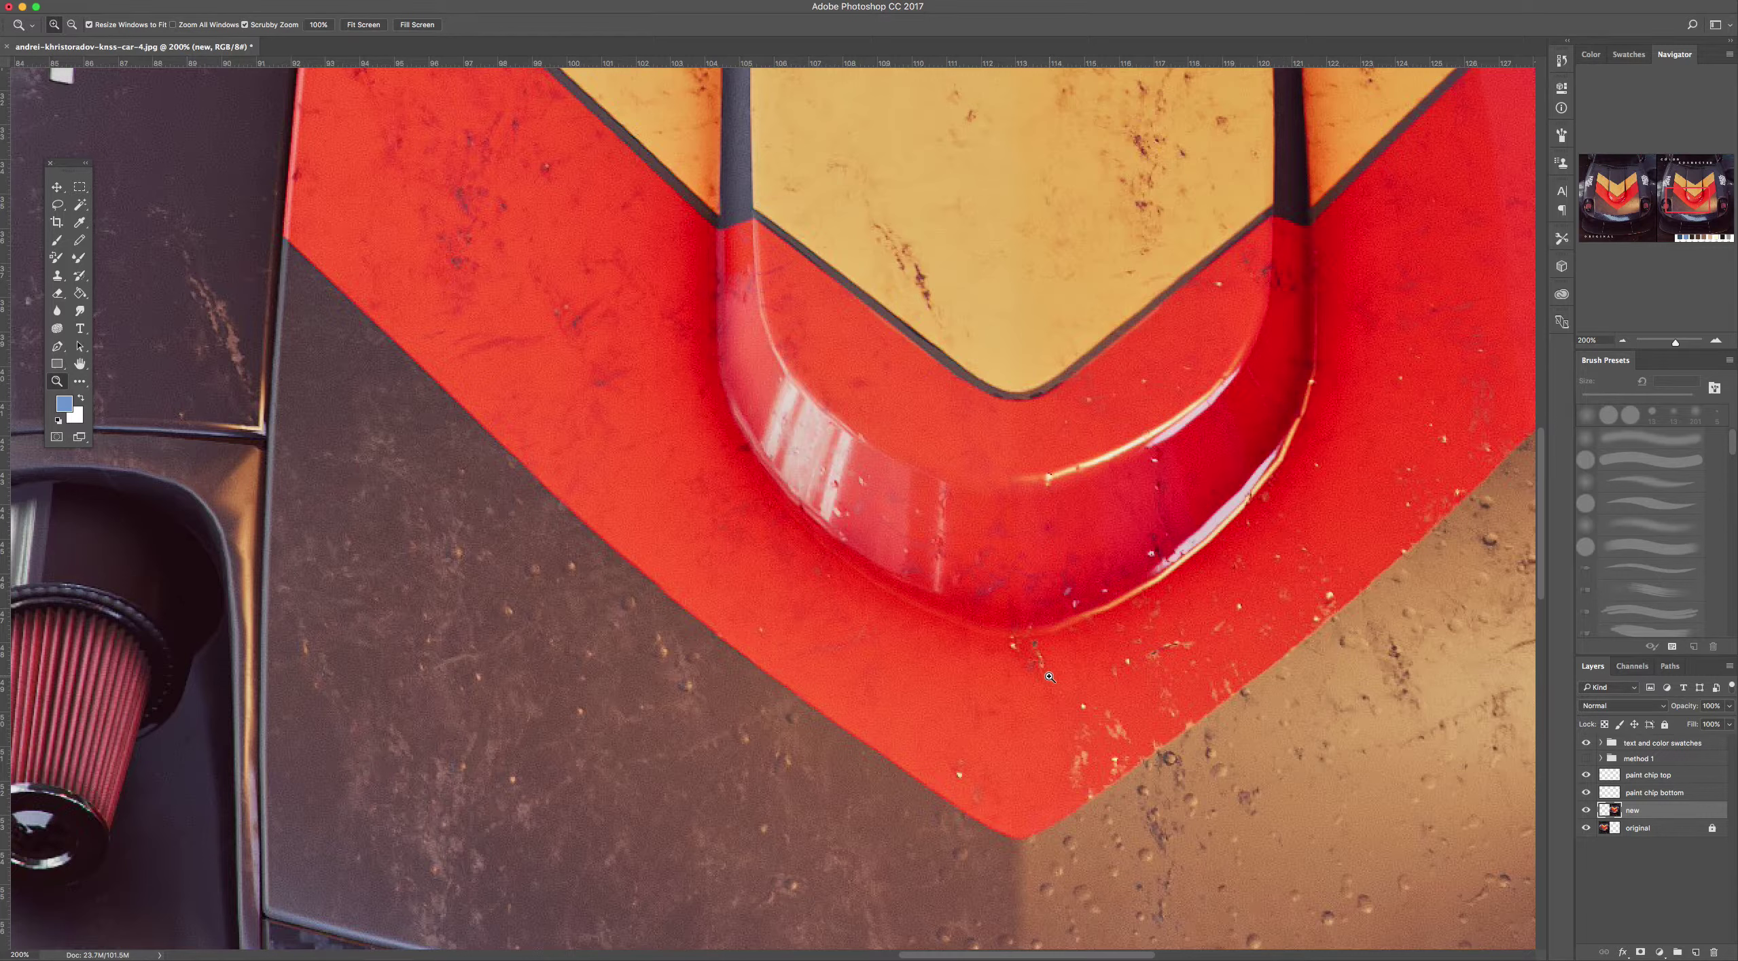
pyautogui.press('l')
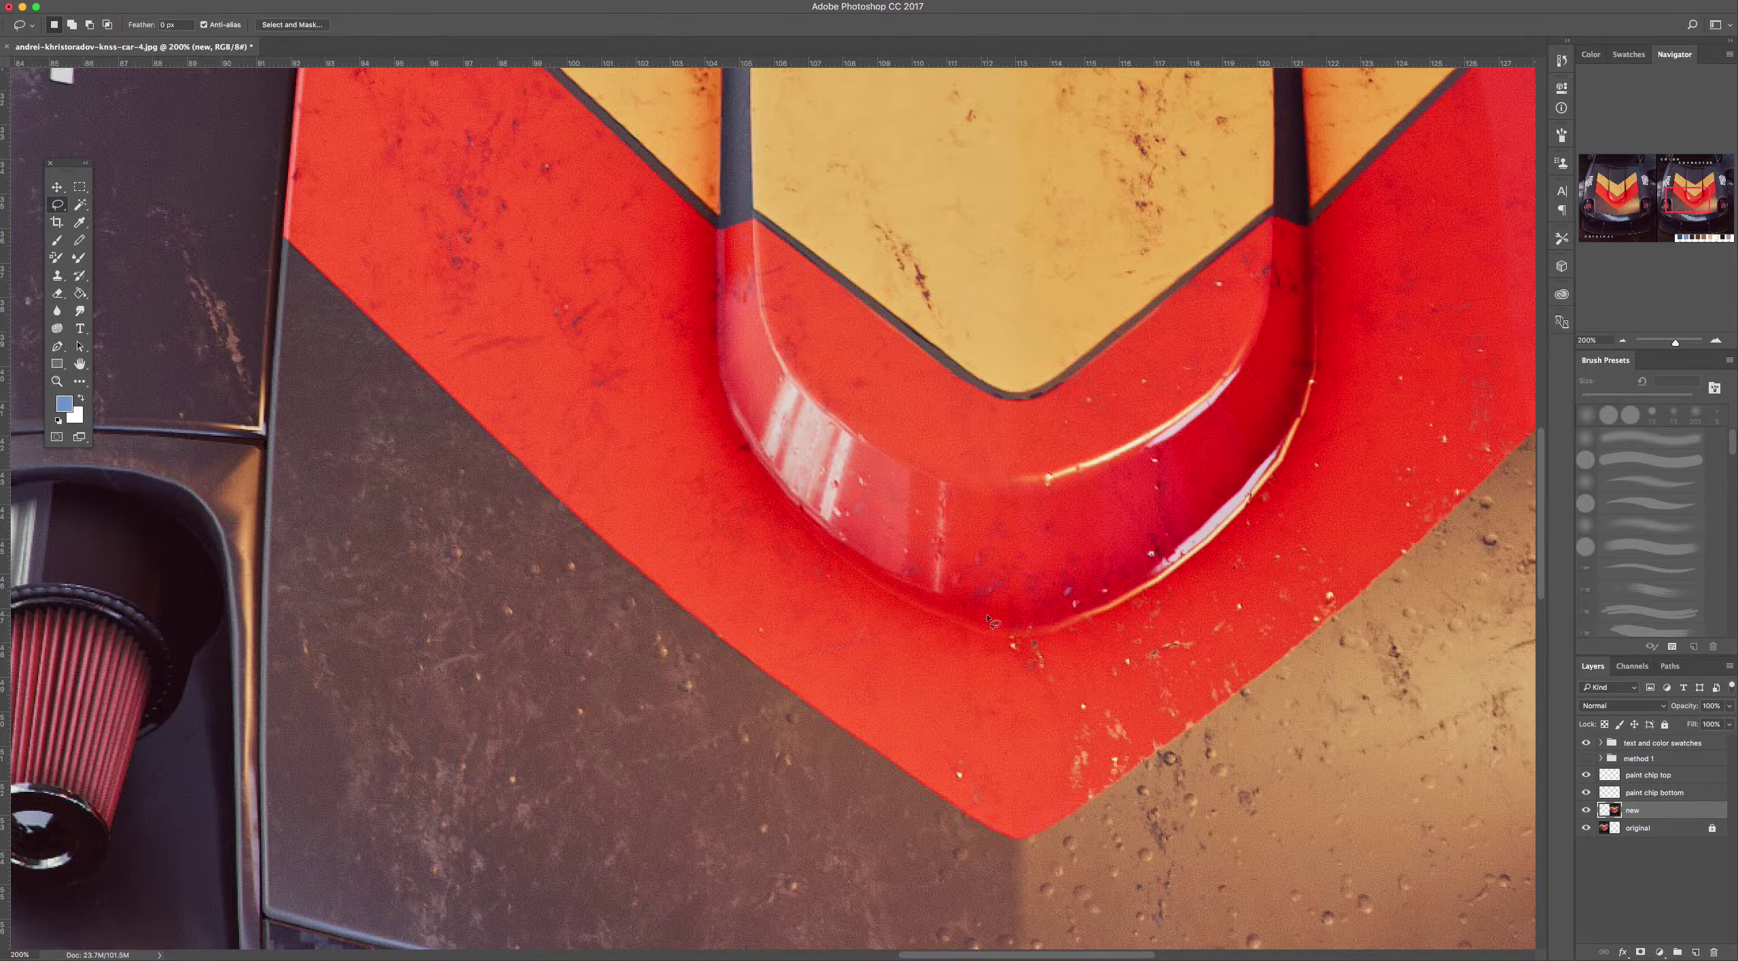
pyautogui.moveTo(1074, 654)
pyautogui.mouseDown()
pyautogui.moveTo(912, 653)
pyautogui.moveTo(903, 688)
pyautogui.moveTo(962, 758)
pyautogui.moveTo(998, 770)
pyautogui.moveTo(1045, 752)
pyautogui.moveTo(1110, 687)
pyautogui.moveTo(1085, 644)
pyautogui.mouseUp()
pyautogui.click(1656, 794)
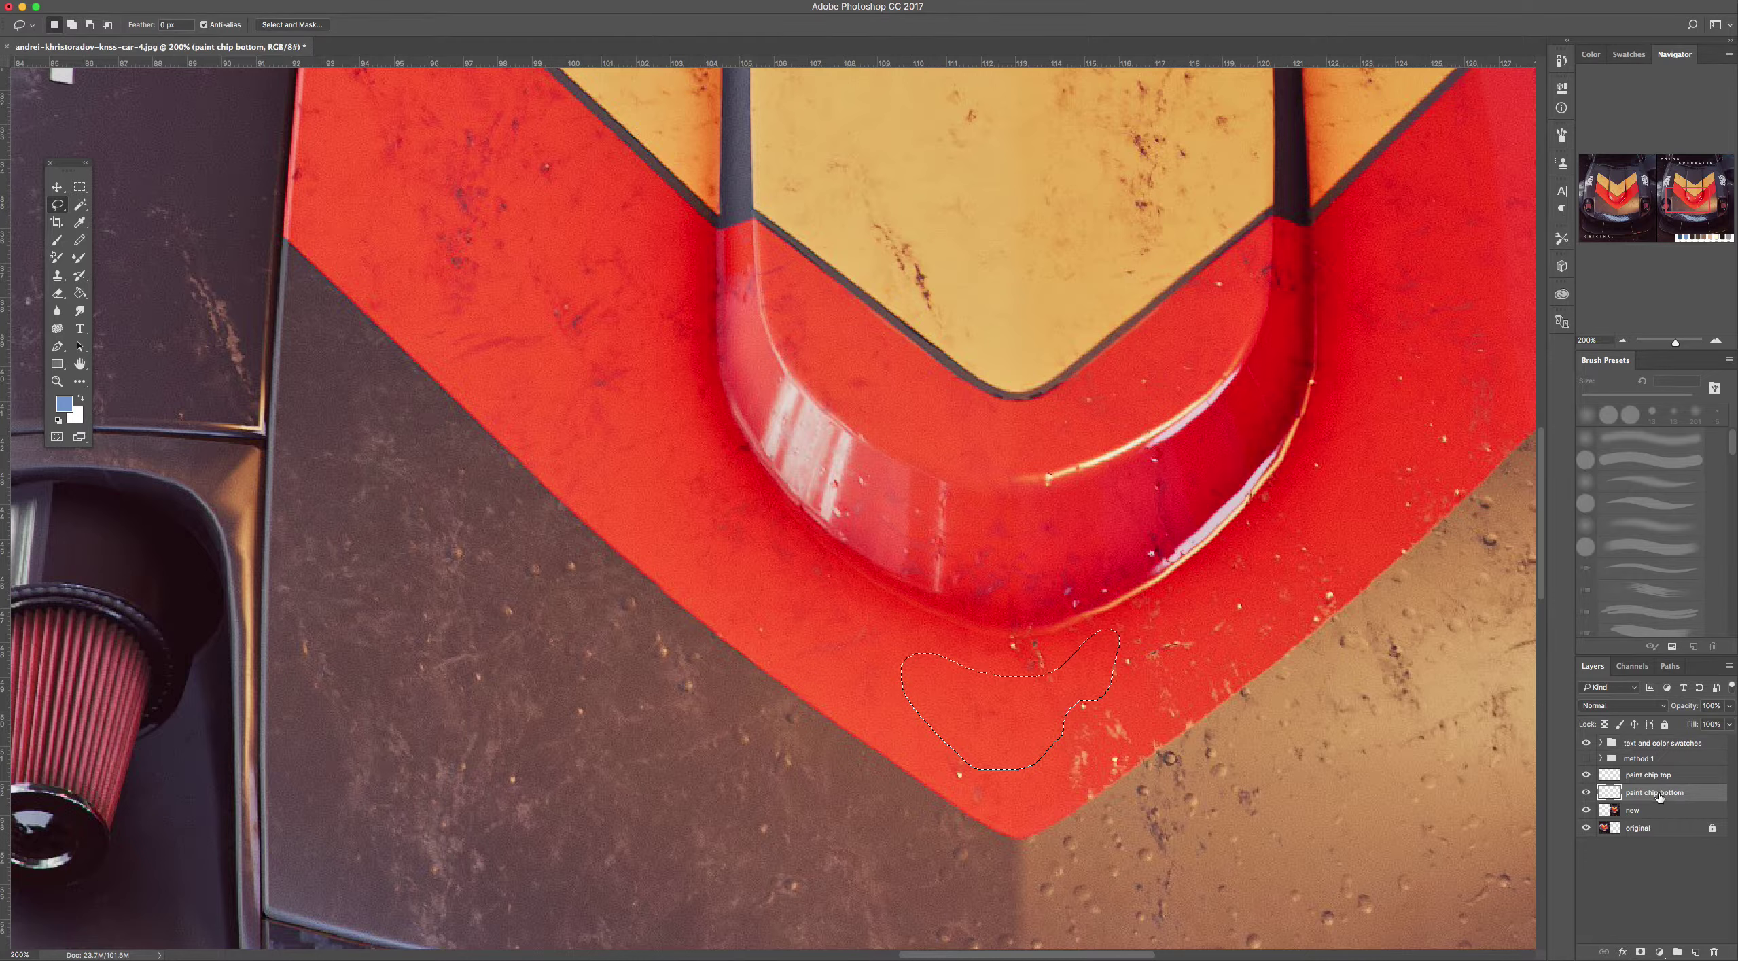
pyautogui.press('super+d')
pyautogui.click(1585, 810)
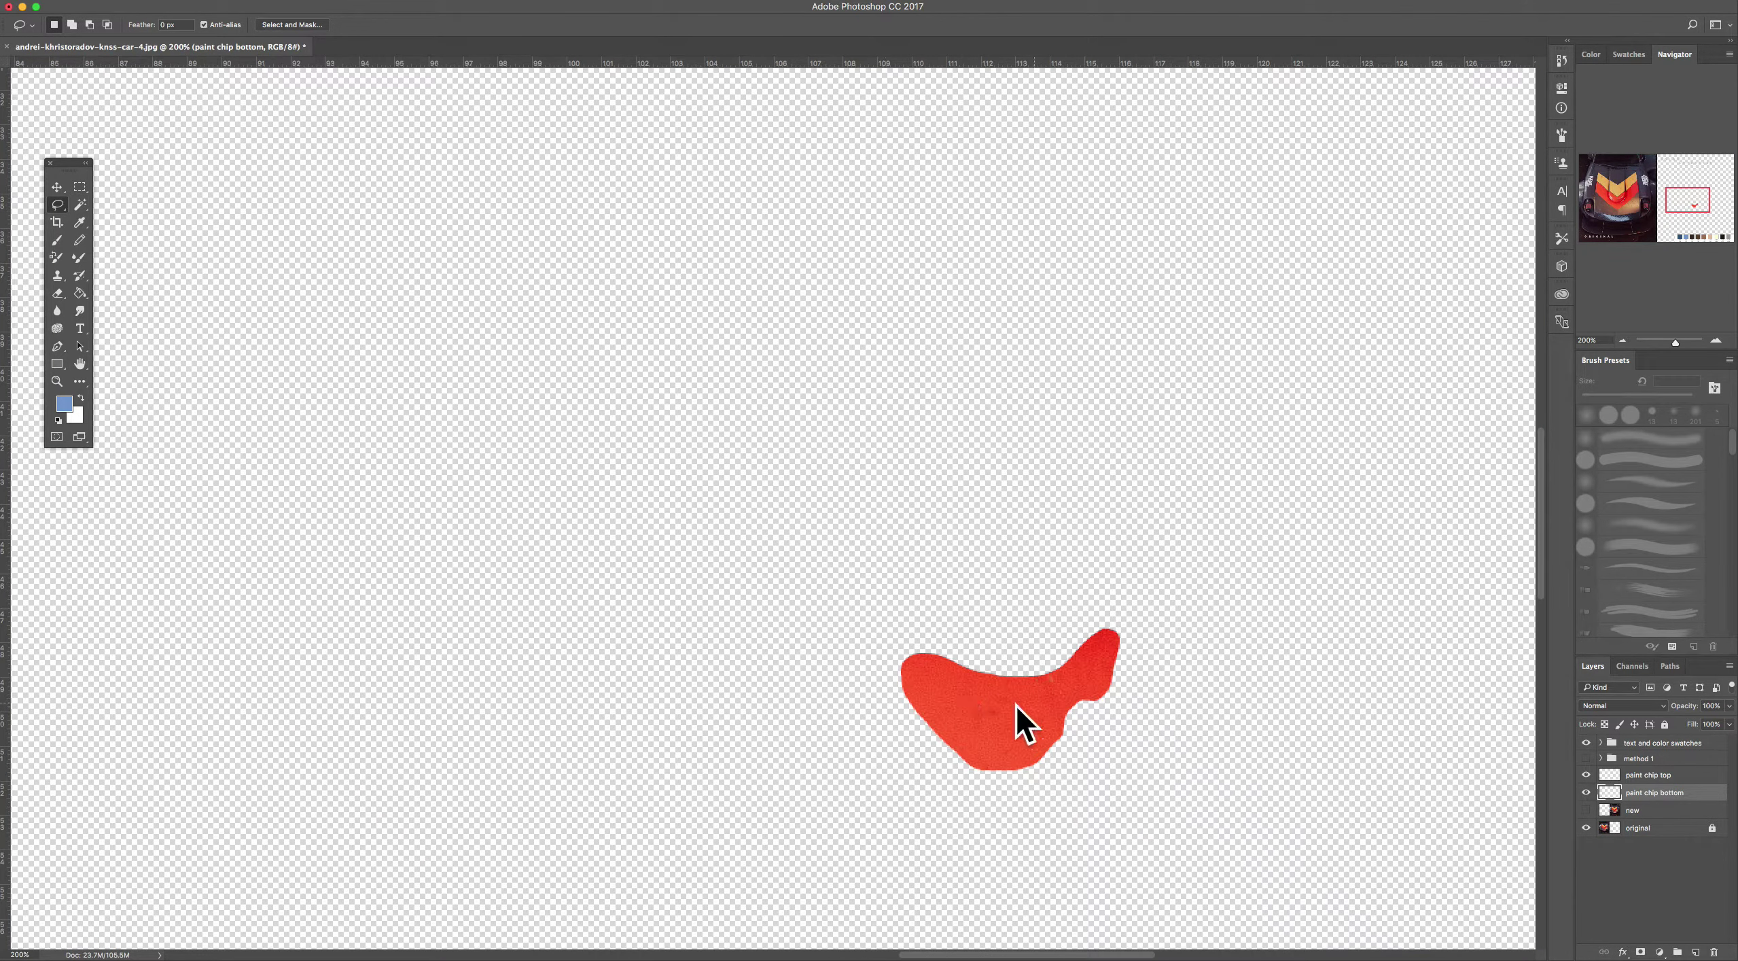
# Lasso a patch of the yellow stripe, paste it in place on 'paint chip top', and hide the photo layers
pyautogui.click(1586, 810)
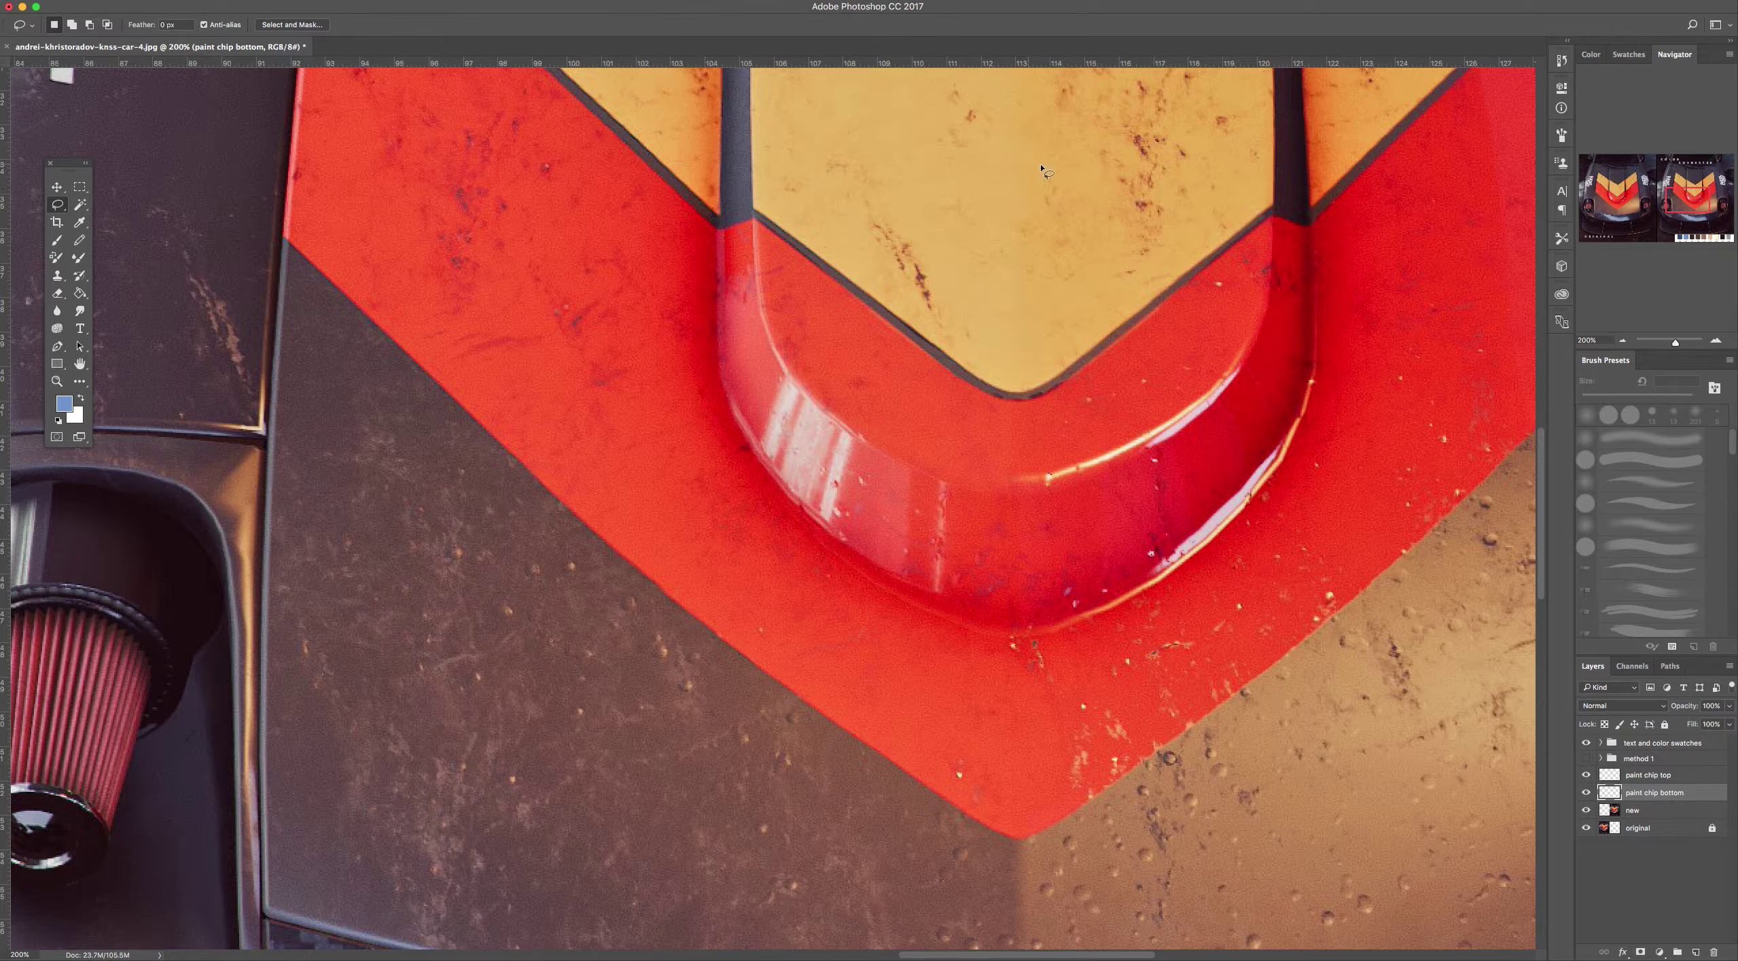
pyautogui.moveTo(1053, 166)
pyautogui.mouseDown()
pyautogui.moveTo(941, 181)
pyautogui.moveTo(932, 242)
pyautogui.moveTo(955, 307)
pyautogui.moveTo(994, 346)
pyautogui.moveTo(1053, 352)
pyautogui.moveTo(1101, 291)
pyautogui.moveTo(1068, 188)
pyautogui.mouseUp()
pyautogui.press('super+c')
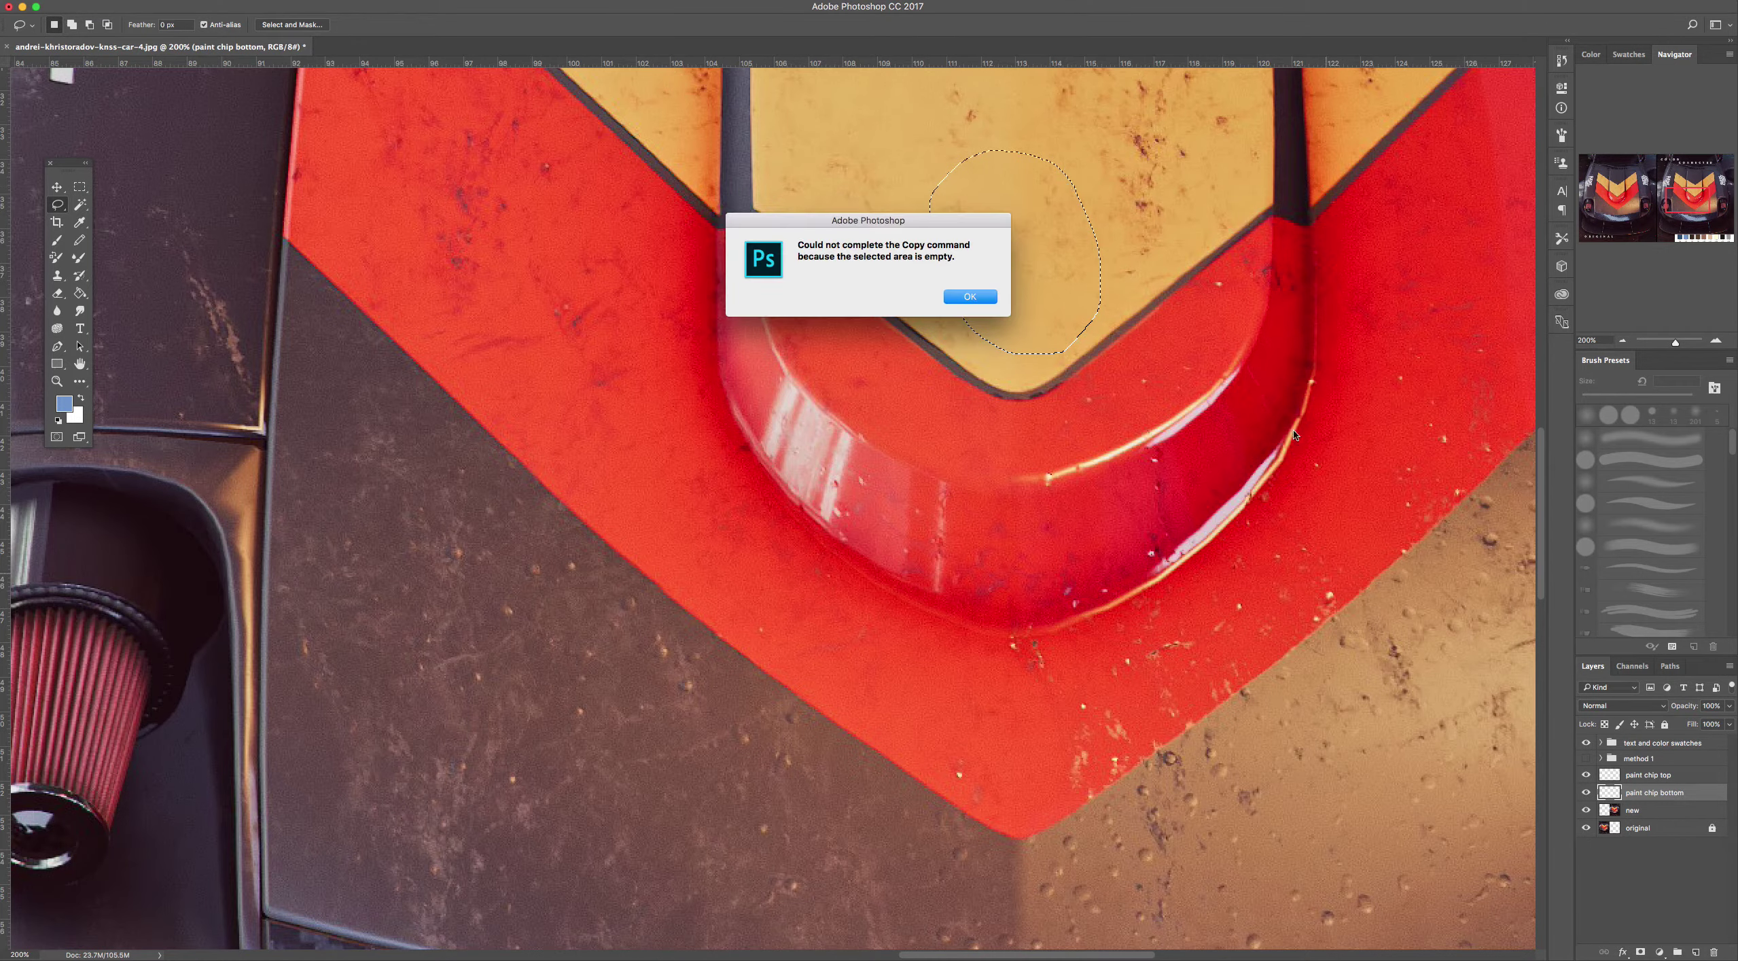
pyautogui.click(983, 297)
pyautogui.hotkey('alt', '[')
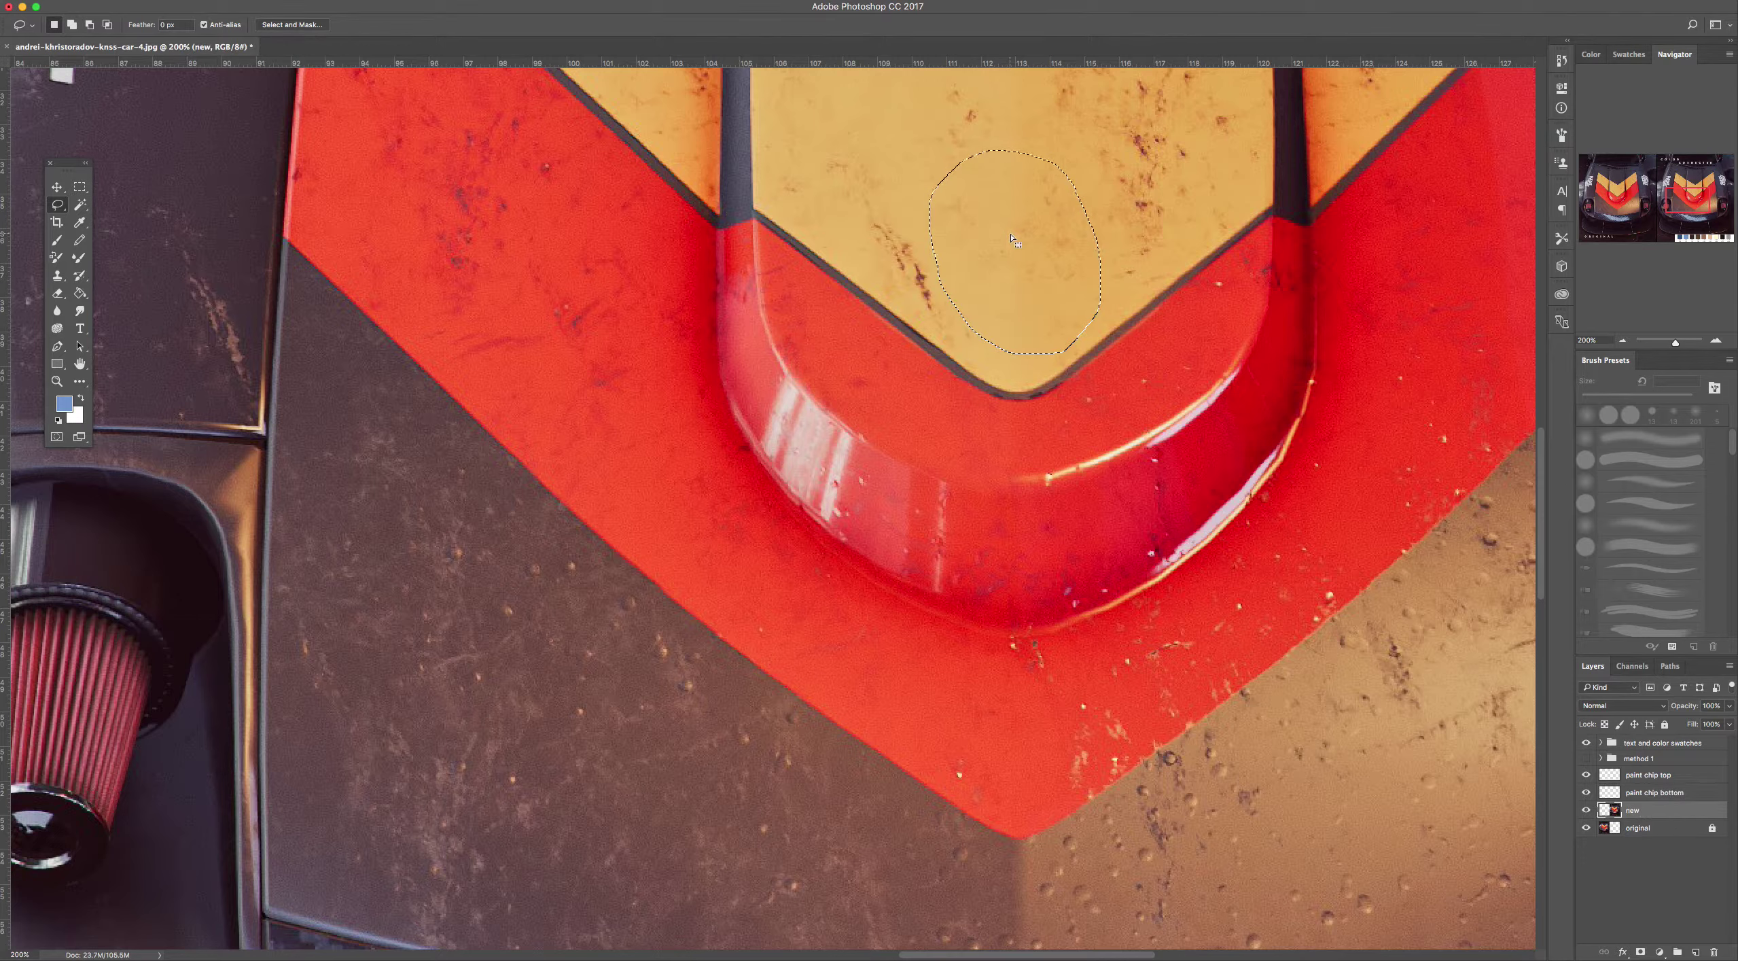
pyautogui.click(1657, 774)
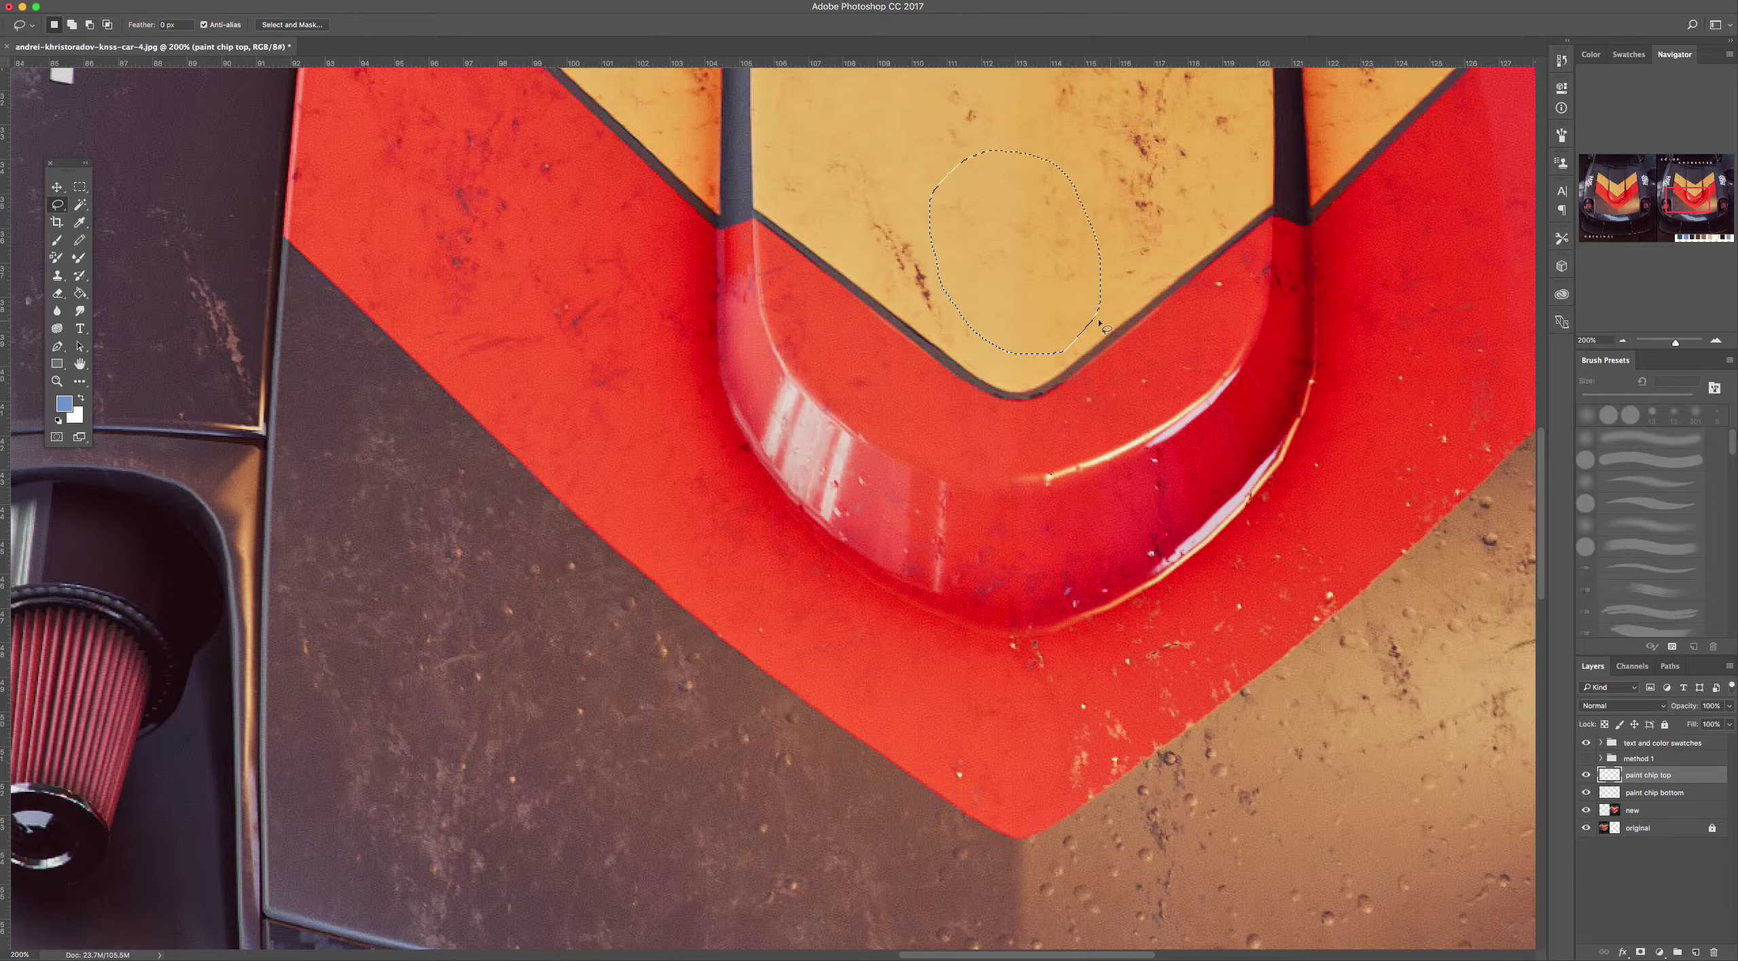
pyautogui.press('super+d')
pyautogui.moveTo(1586, 812); pyautogui.dragTo(1587, 828)
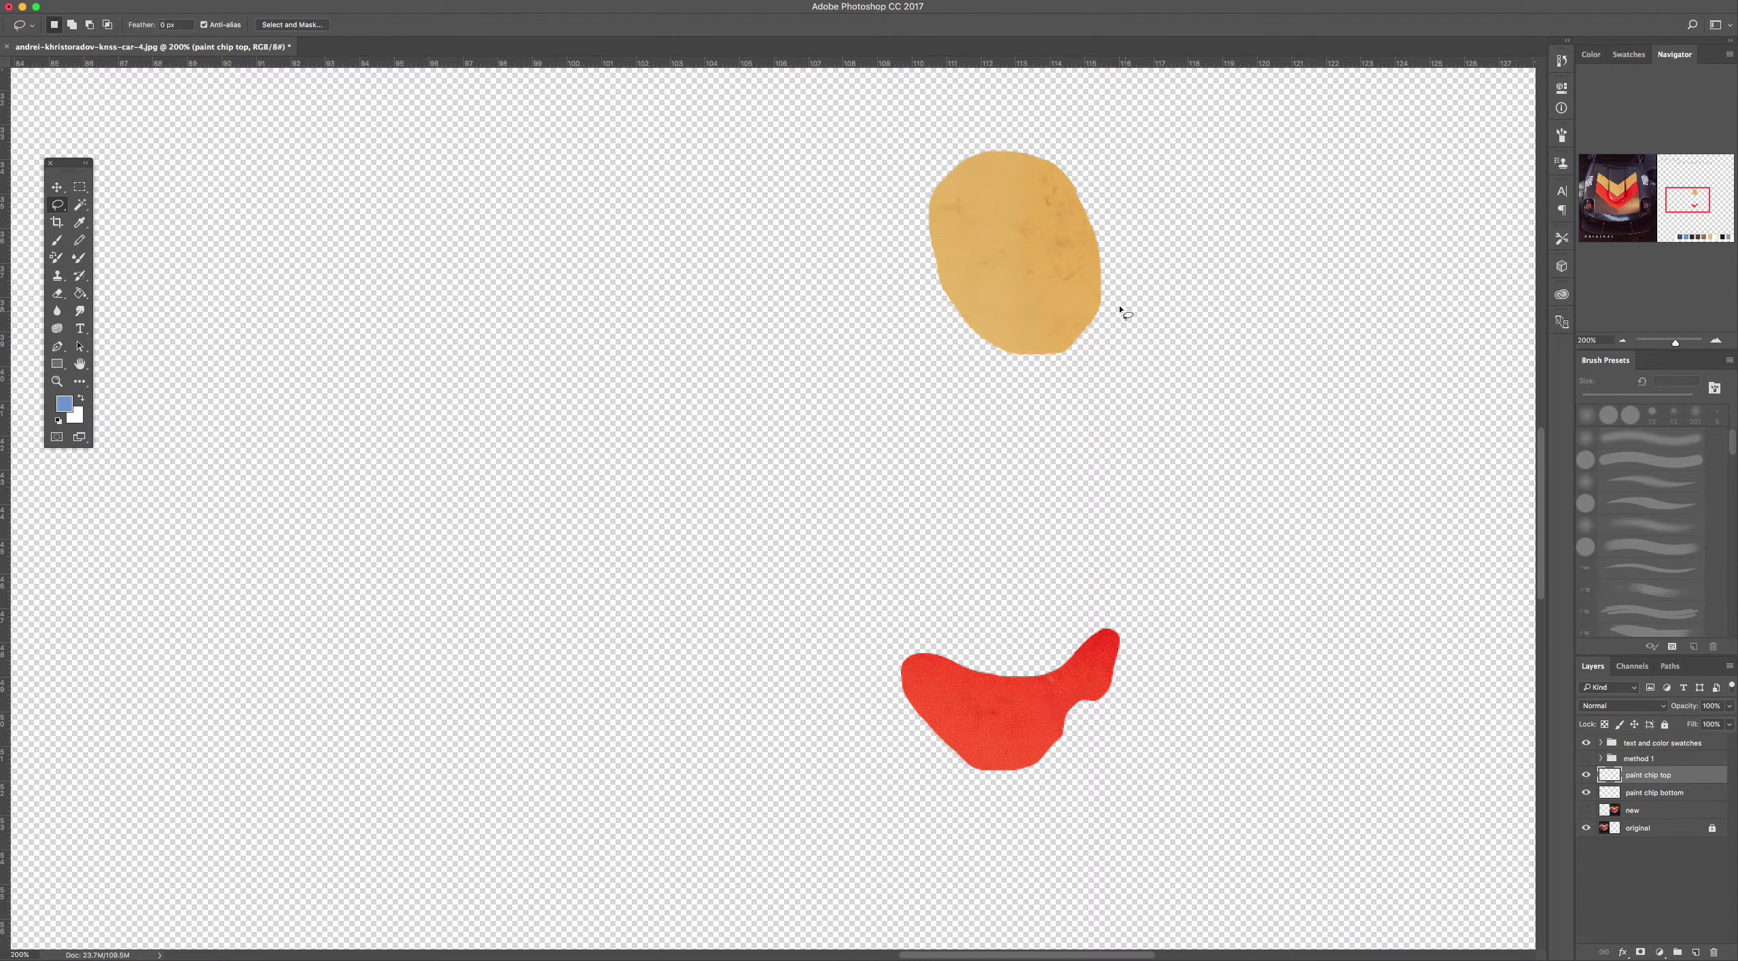
# Load the red chip's pixels on paint chip bottom and apply Blur > Average
pyautogui.click(1607, 793)
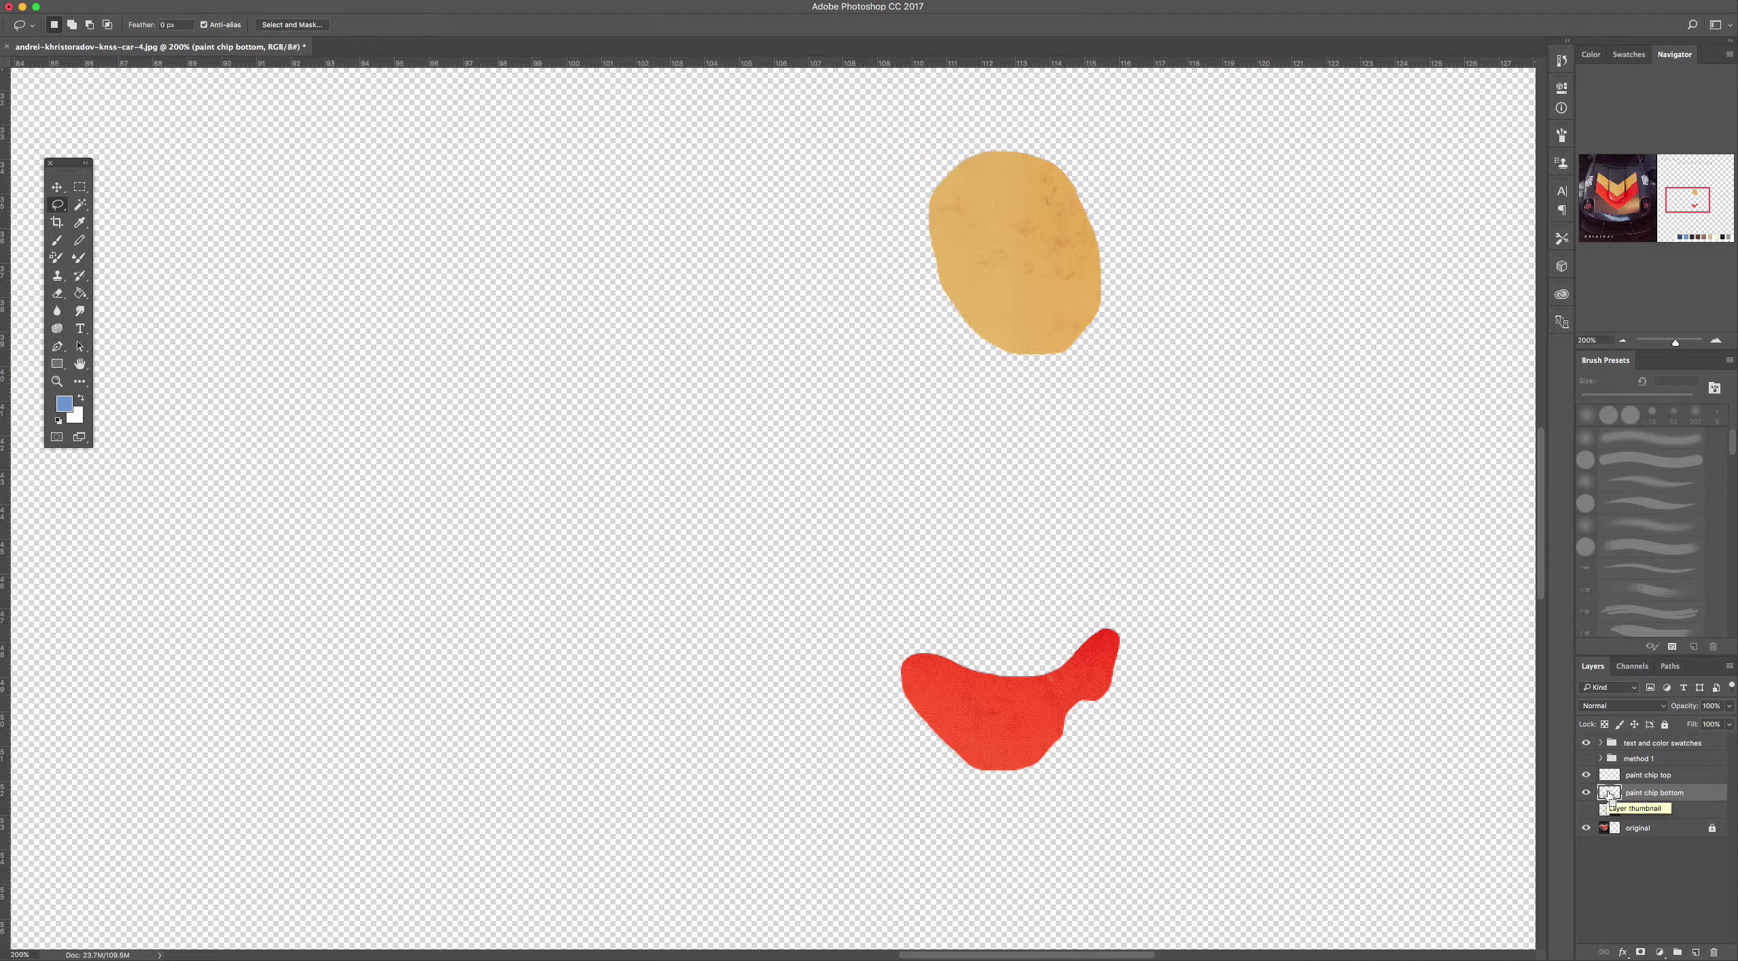
pyautogui.keyDown('super'); pyautogui.click(1609, 792); pyautogui.keyUp('super')
pyautogui.click(335, 1)
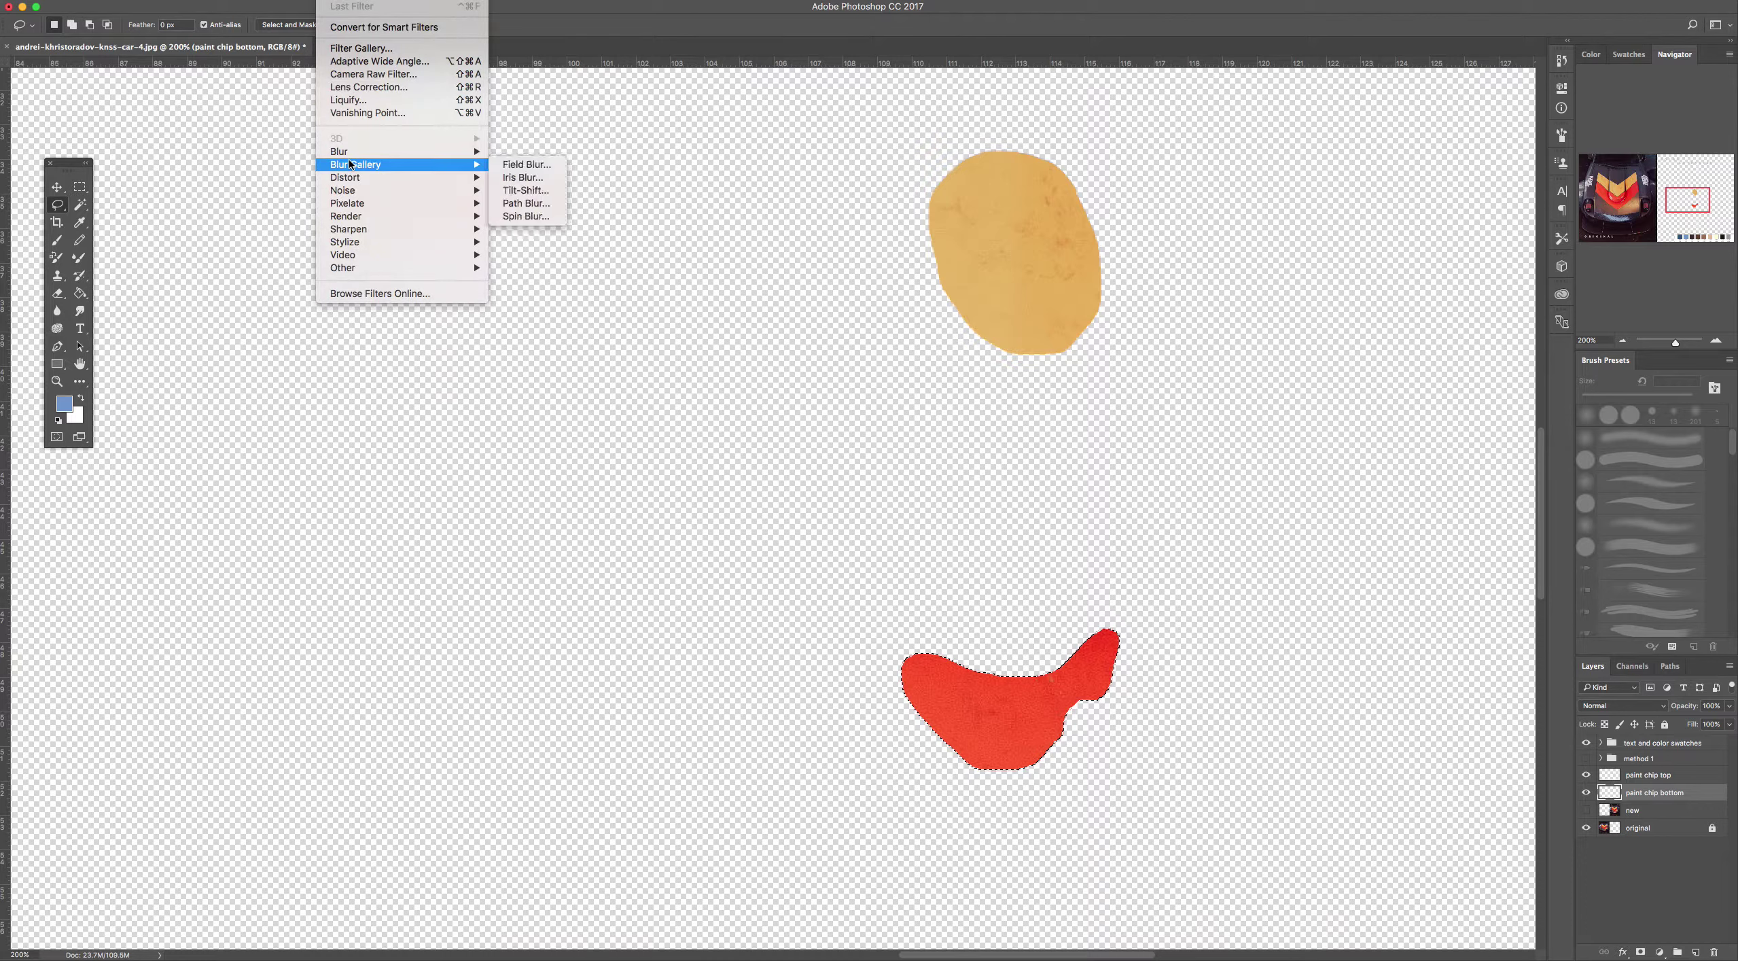
pyautogui.moveTo(348, 150)
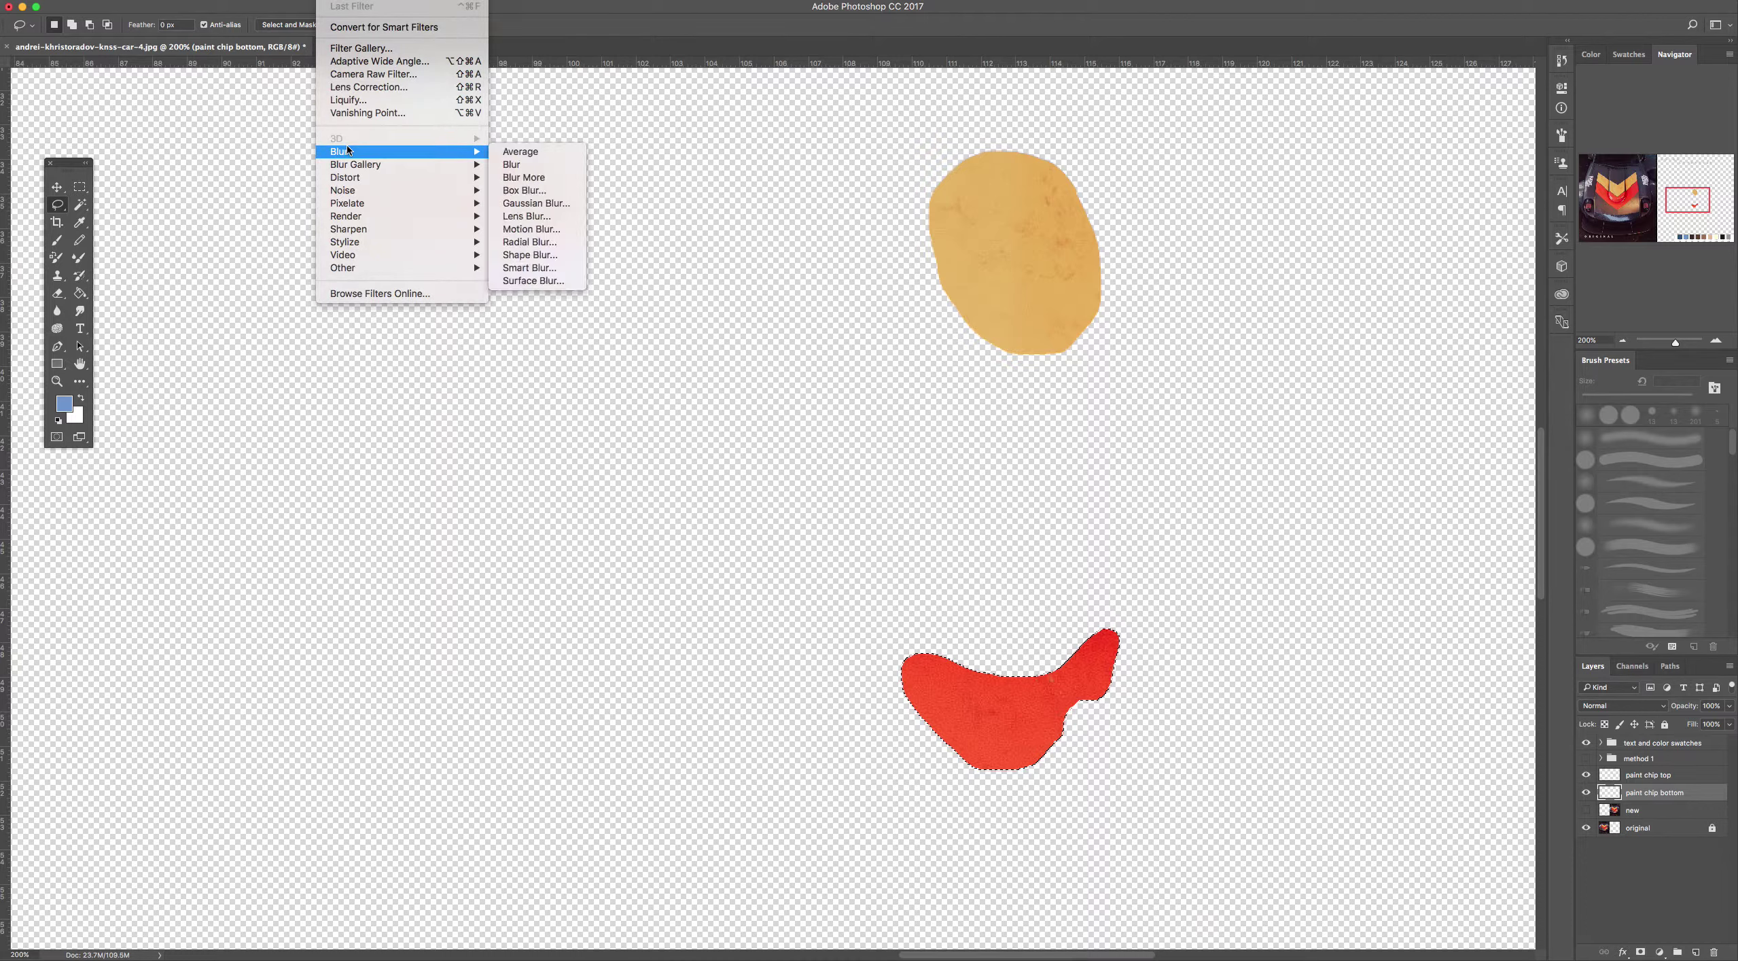
pyautogui.click(526, 151)
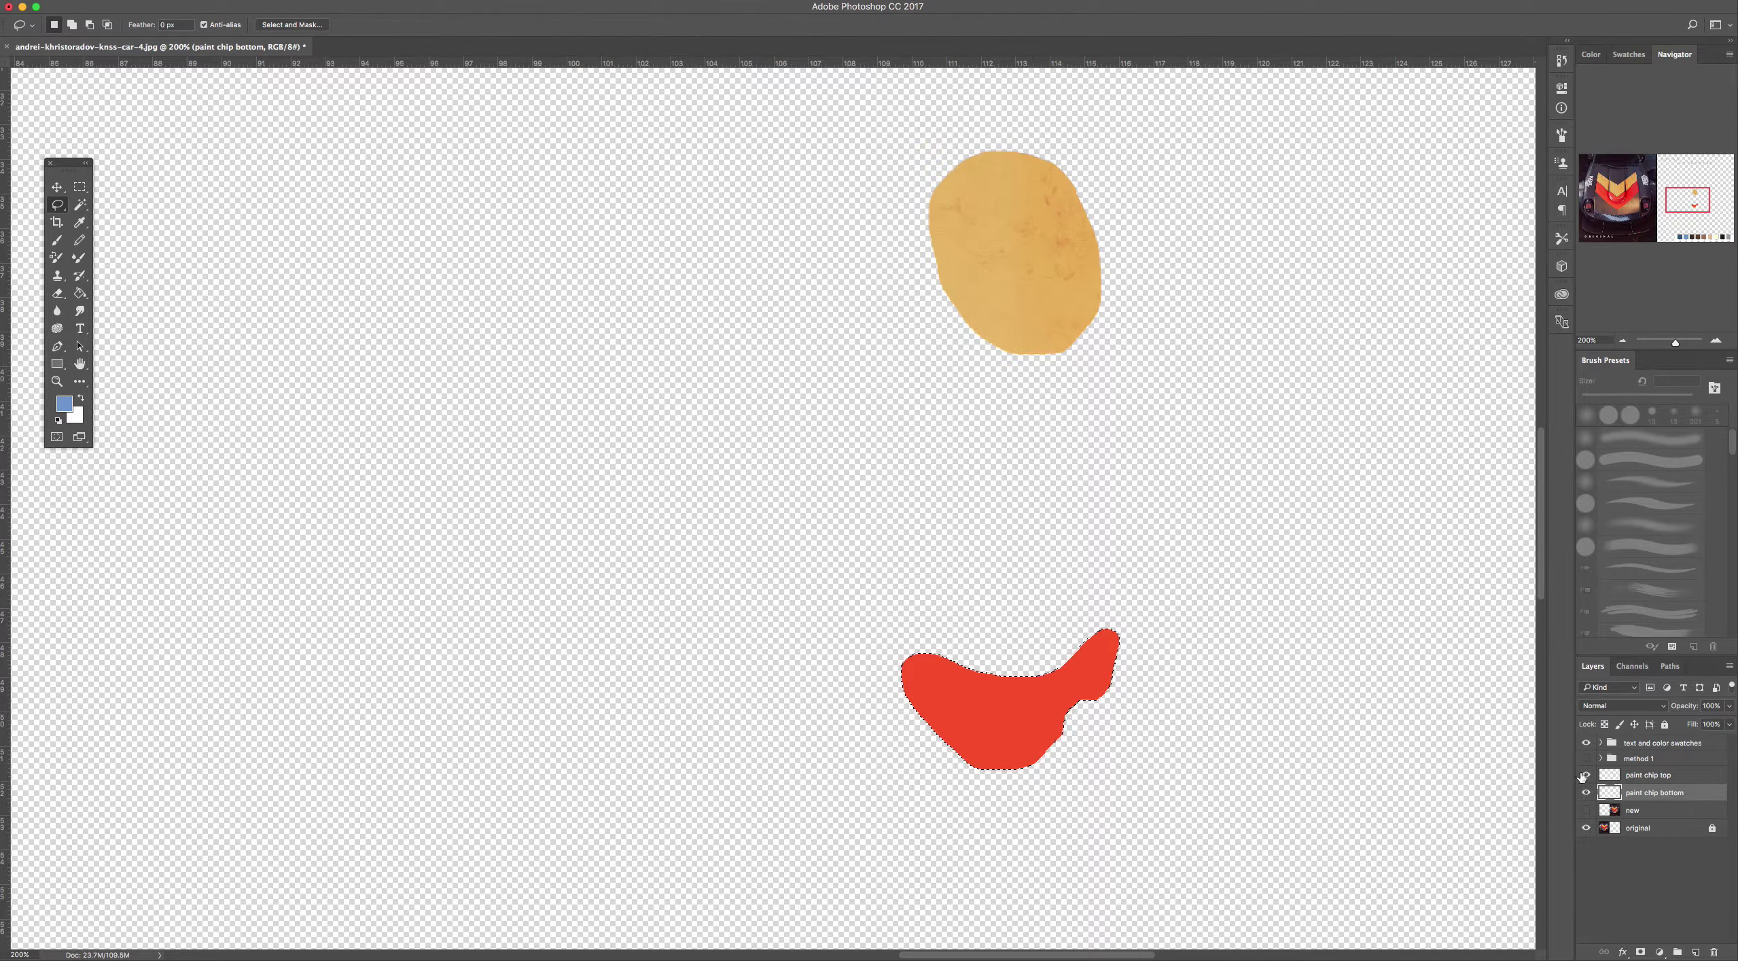
# Load the yellow chip's pixels on paint chip top and average them the same way
pyautogui.click(1642, 778)
pyautogui.click(1252, 652)
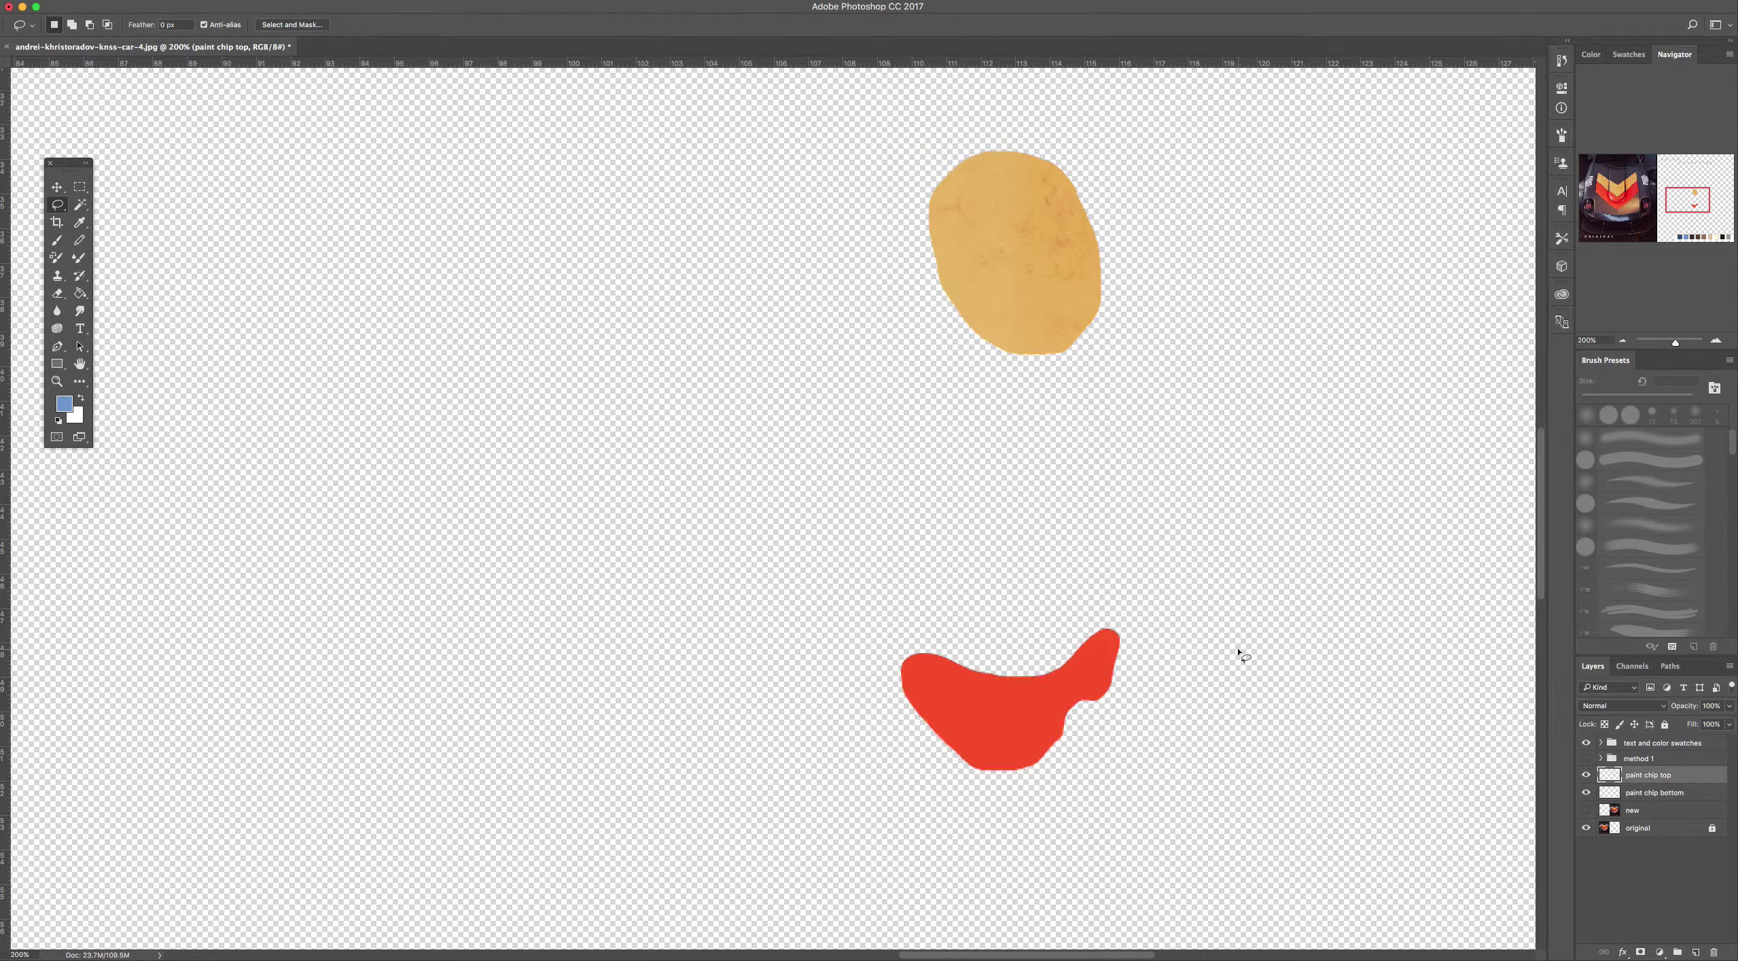
pyautogui.keyDown('super'); pyautogui.click(1612, 777); pyautogui.keyUp('super')
pyautogui.click(333, 2)
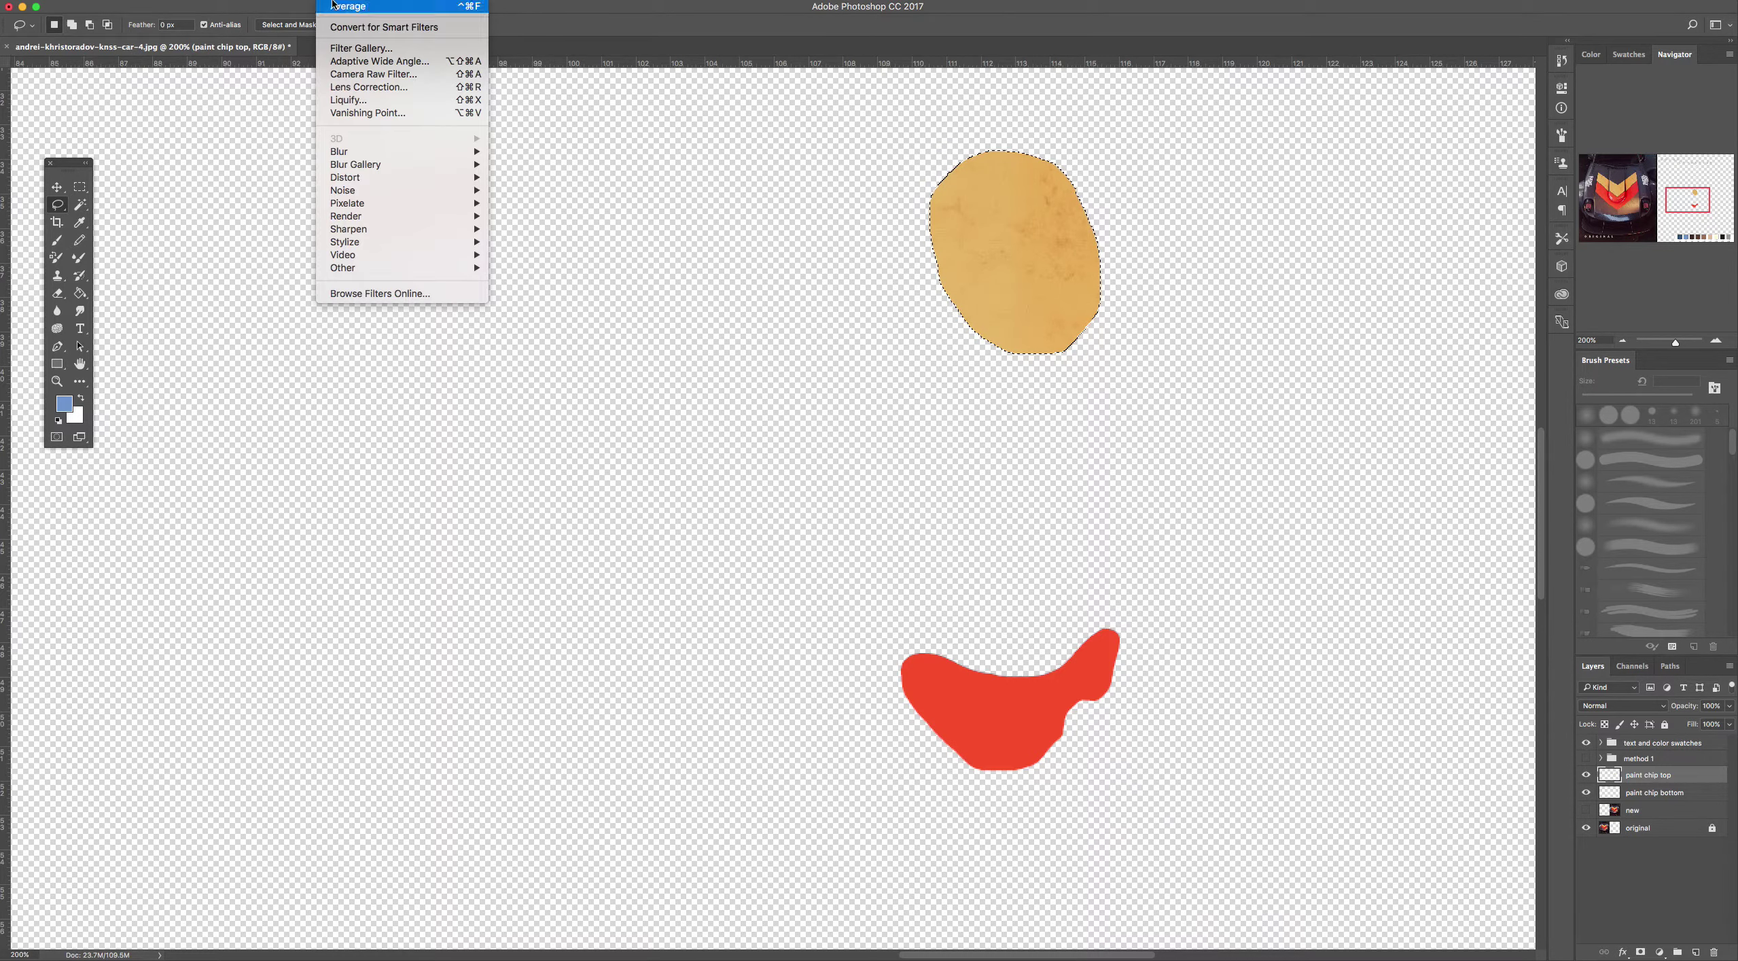
pyautogui.click(335, 6)
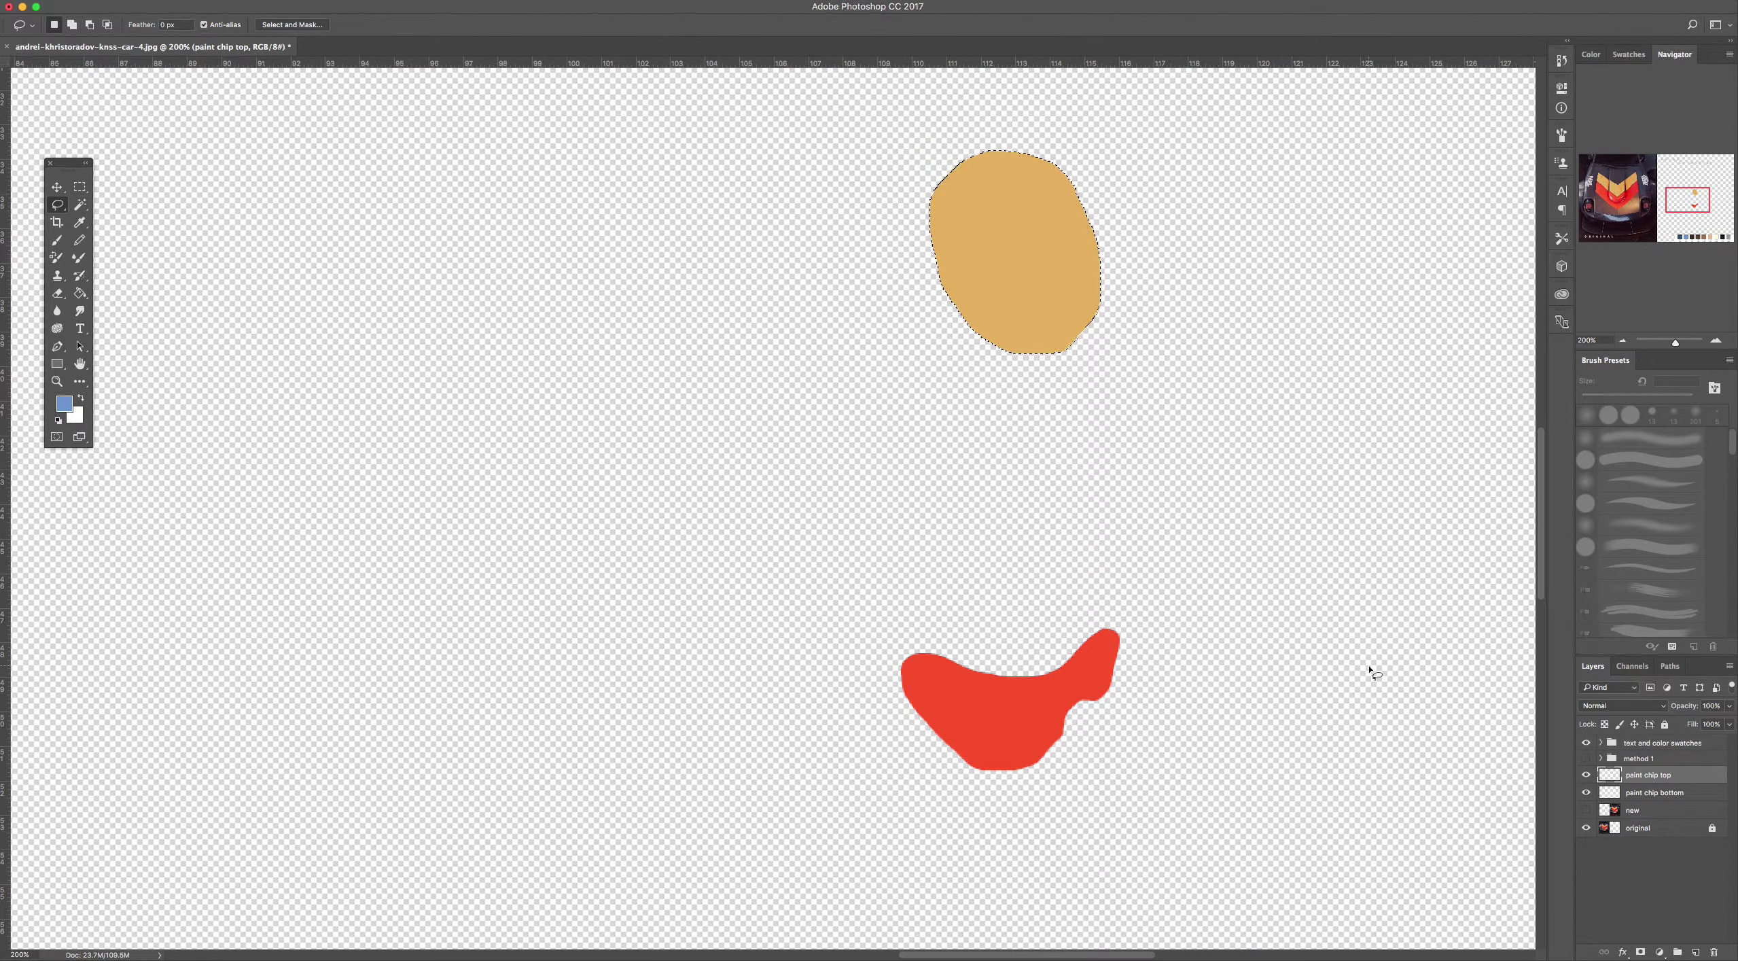
# Make the car photo layer visible again and deselect the yellow chip
pyautogui.click(1585, 809)
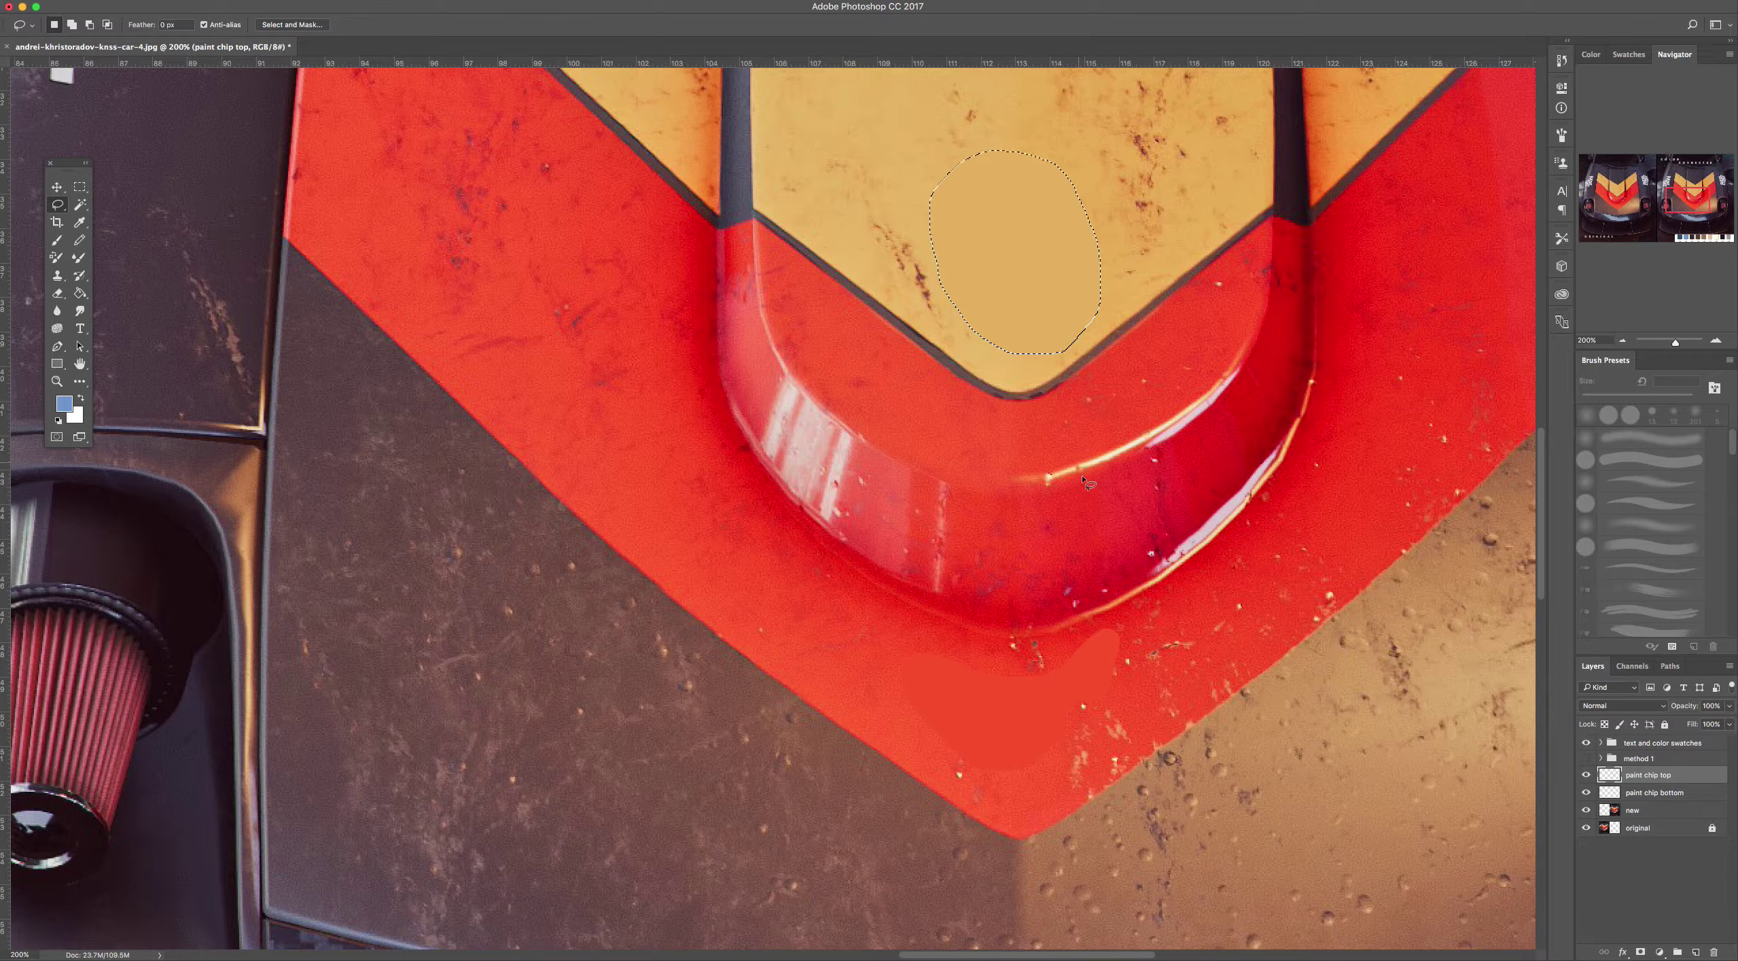
pyautogui.click(1143, 578)
pyautogui.scroll(-2, 1067, 703)
pyautogui.scroll(-15, 1066, 703)
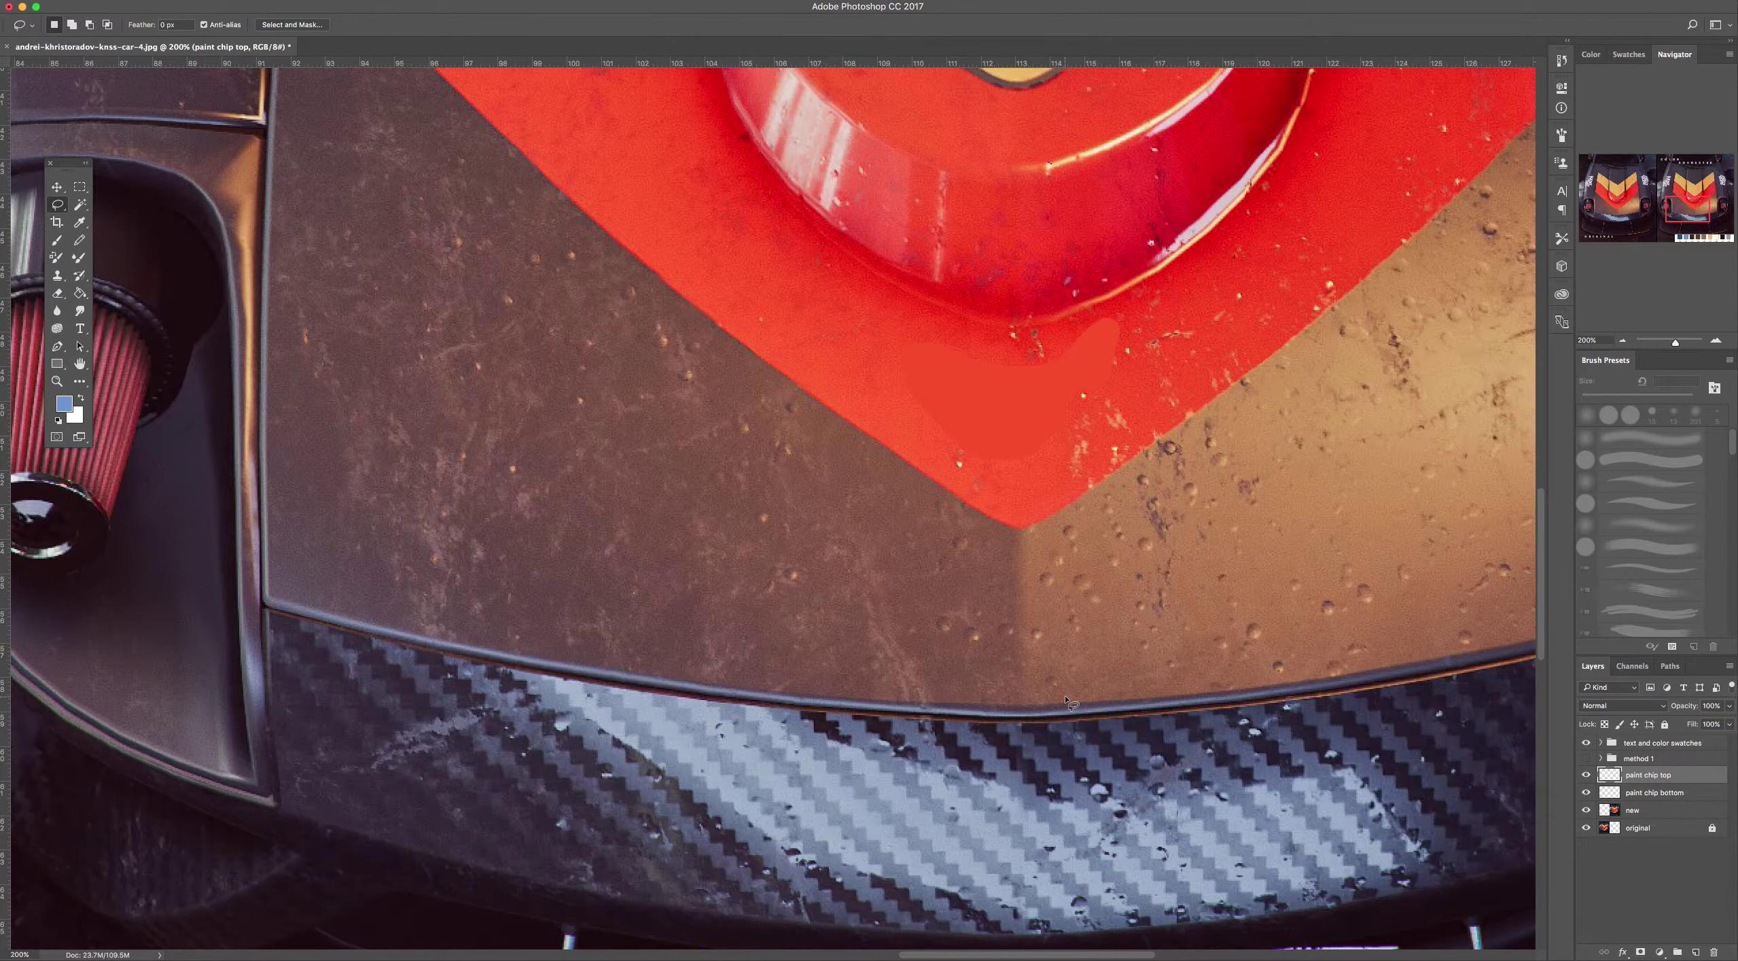
pyautogui.scroll(-4, 1071, 703)
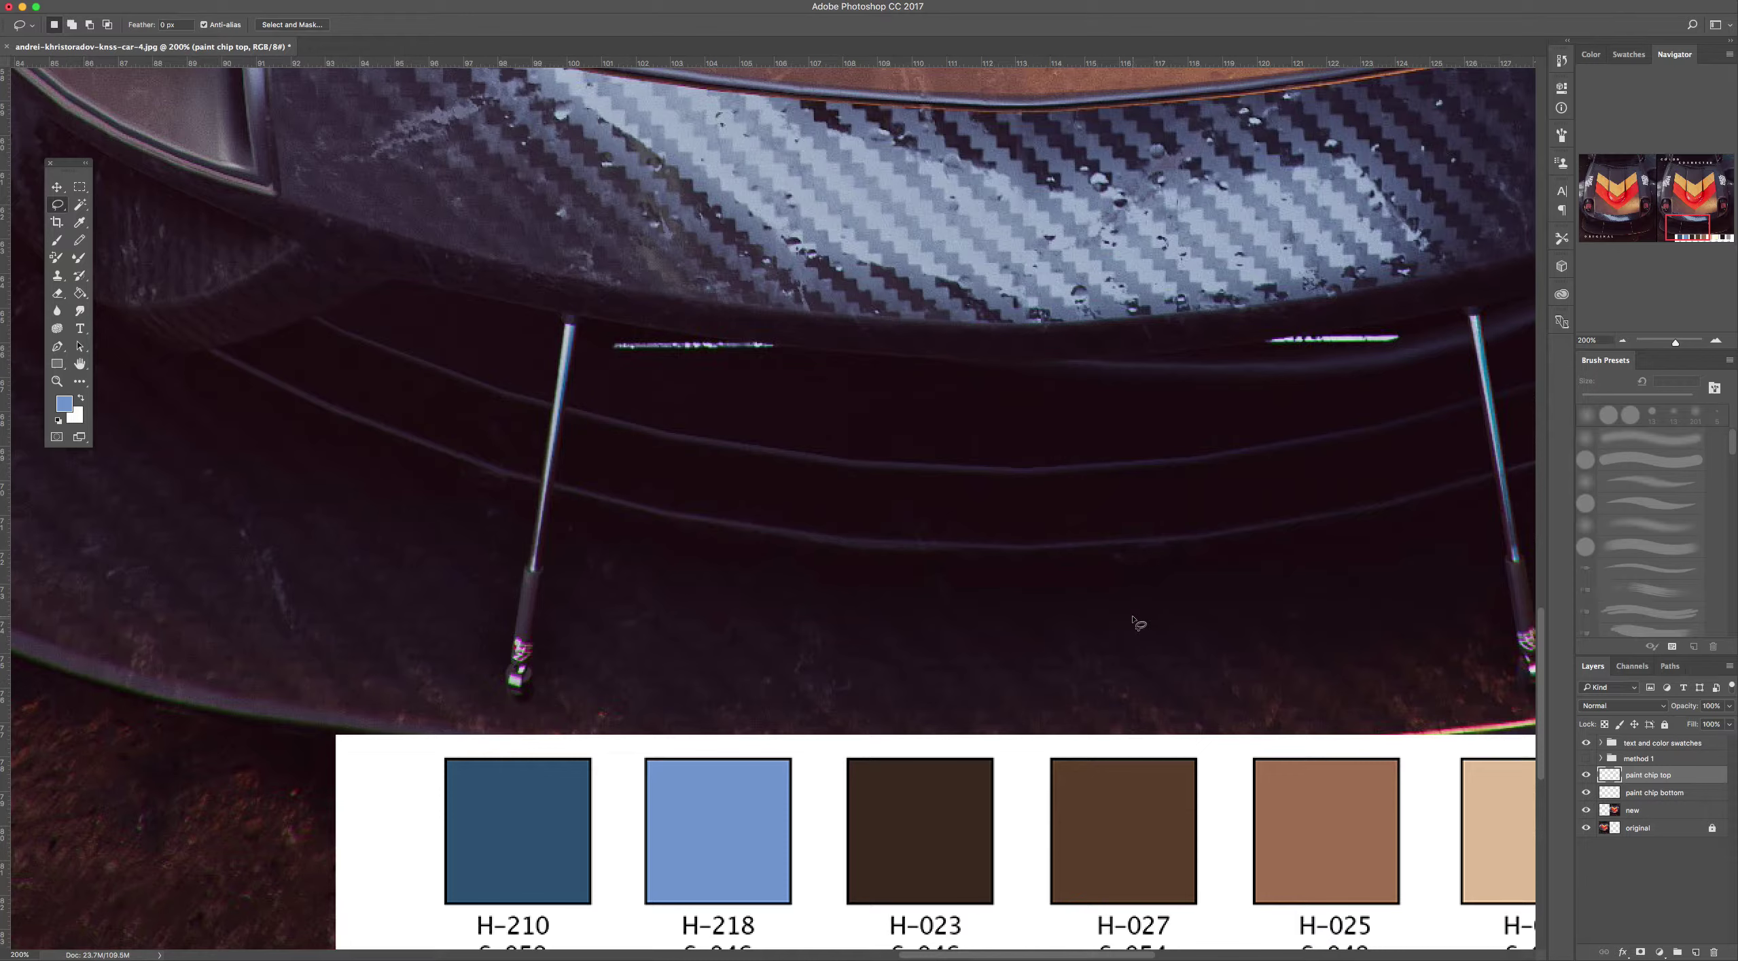
# Fit the image on screen in full screen mode, zoom toward the corrected hood, and select paint chip bottom
pyautogui.press('z')
pyautogui.rightClick(1058, 549)
pyautogui.click(1084, 560)
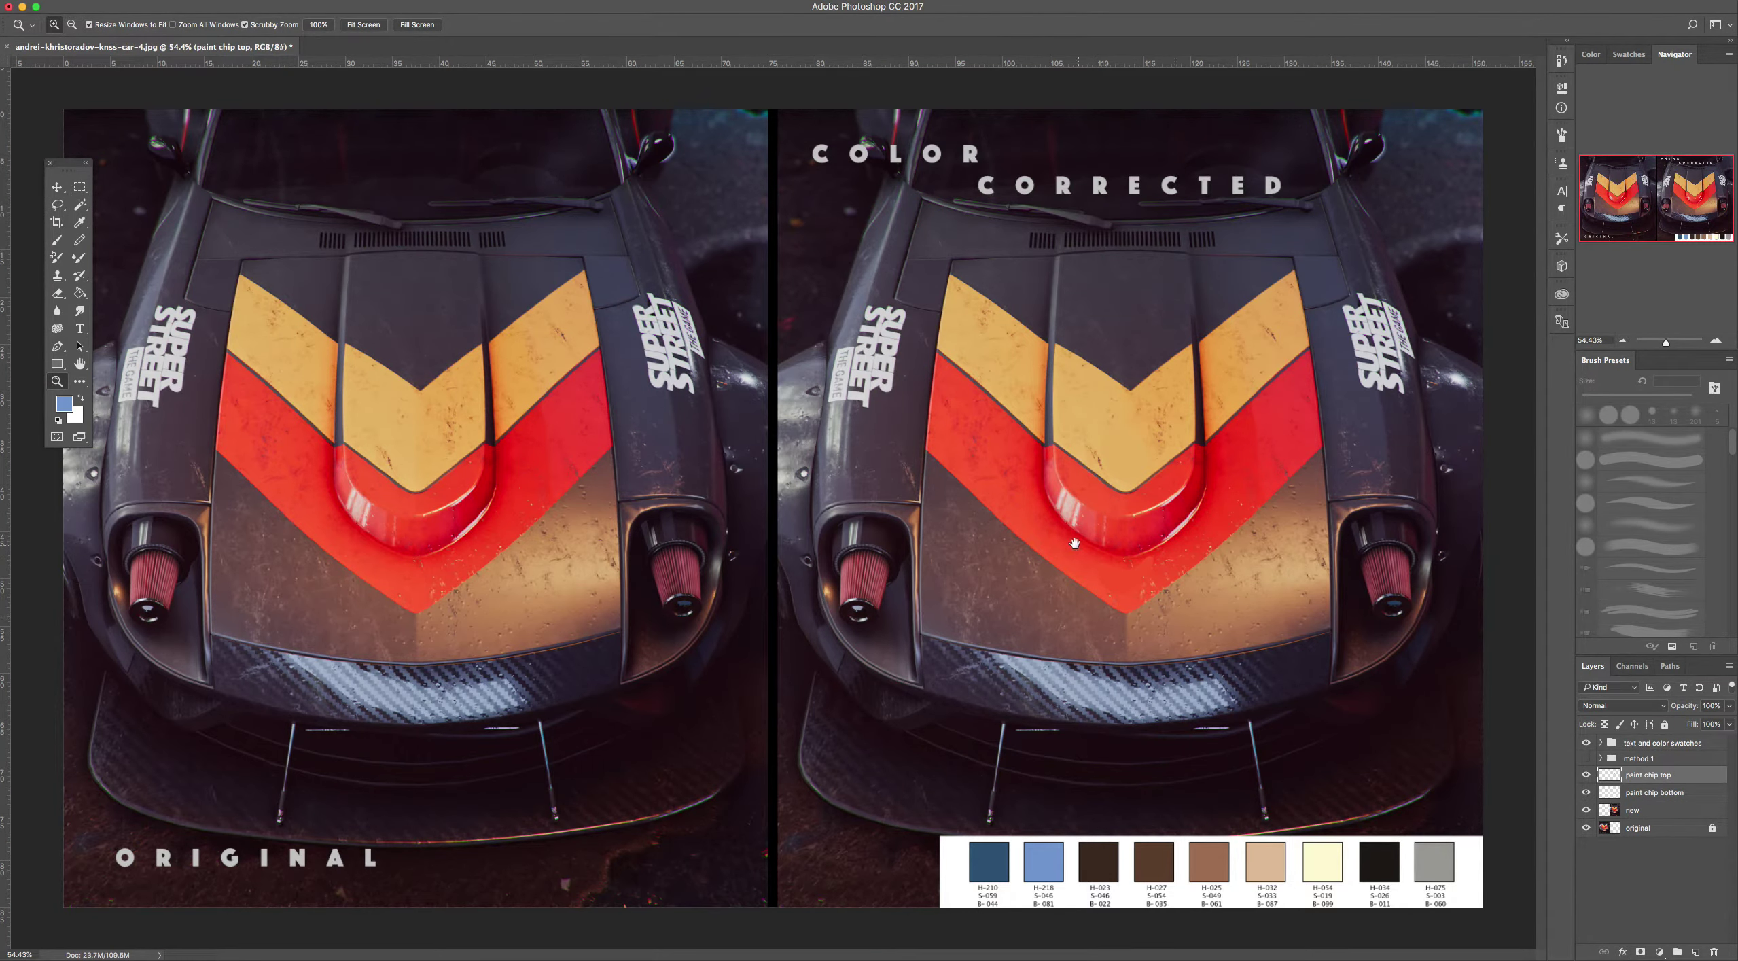
pyautogui.press('f')
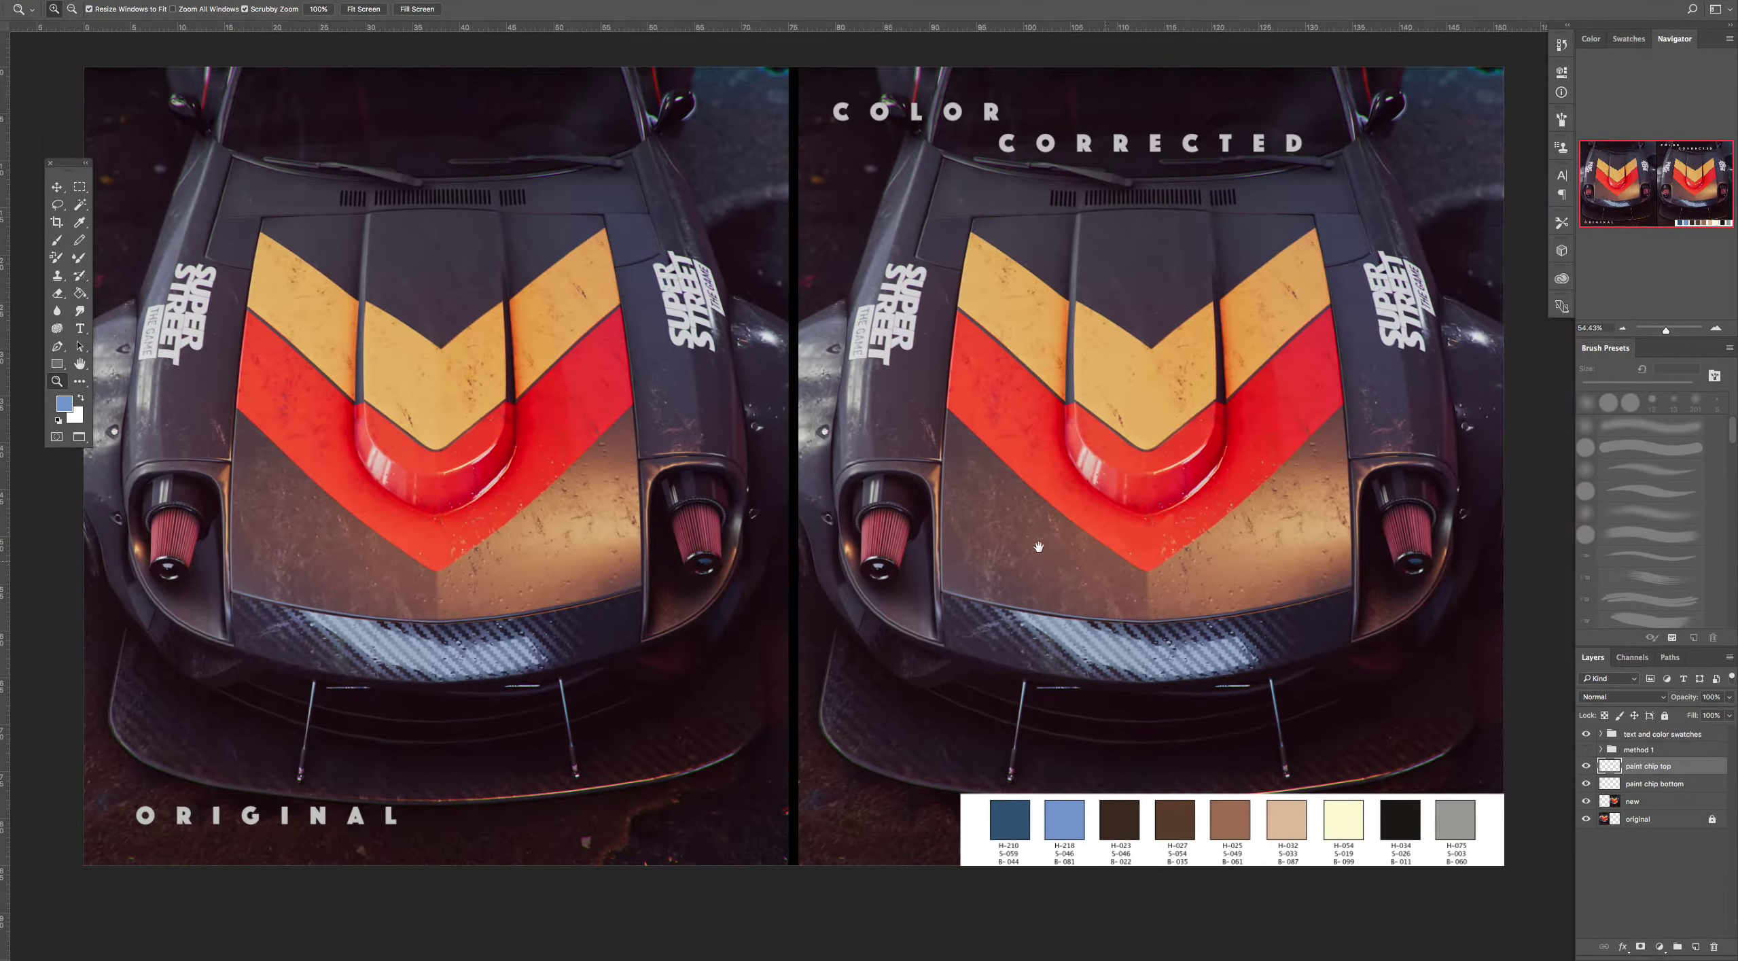
pyautogui.moveTo(1084, 577); pyautogui.dragTo(933, 575)
pyautogui.click(982, 546)
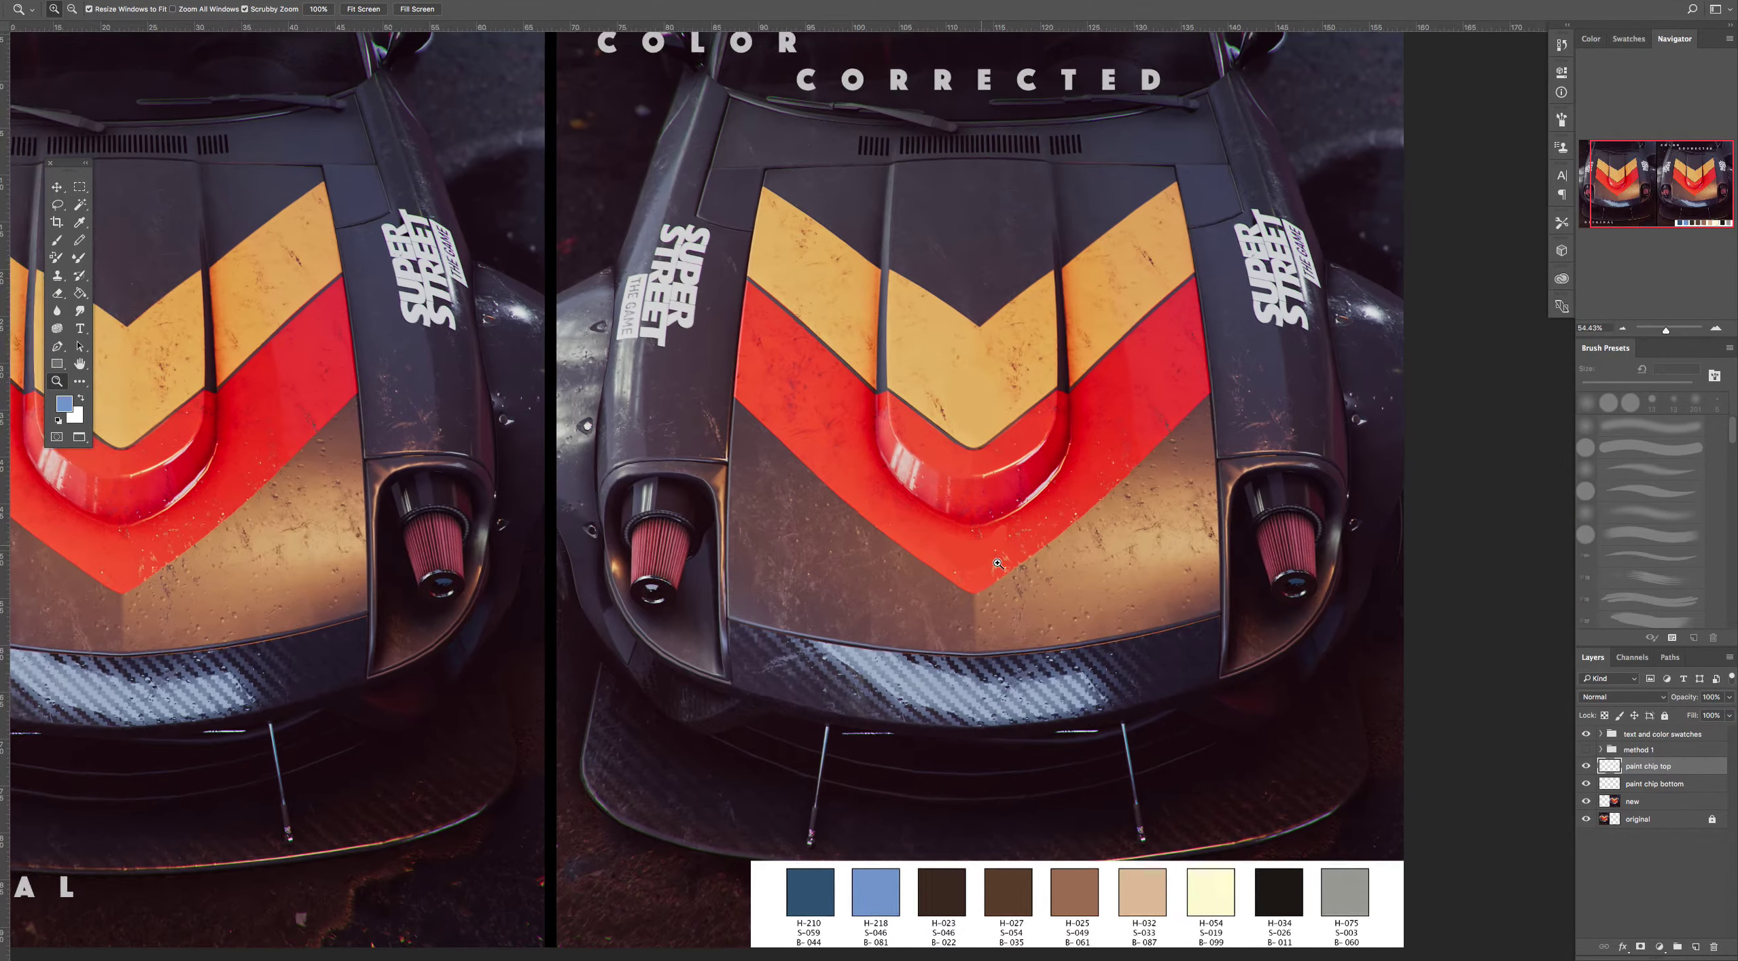
pyautogui.scroll(-2, 1032, 520)
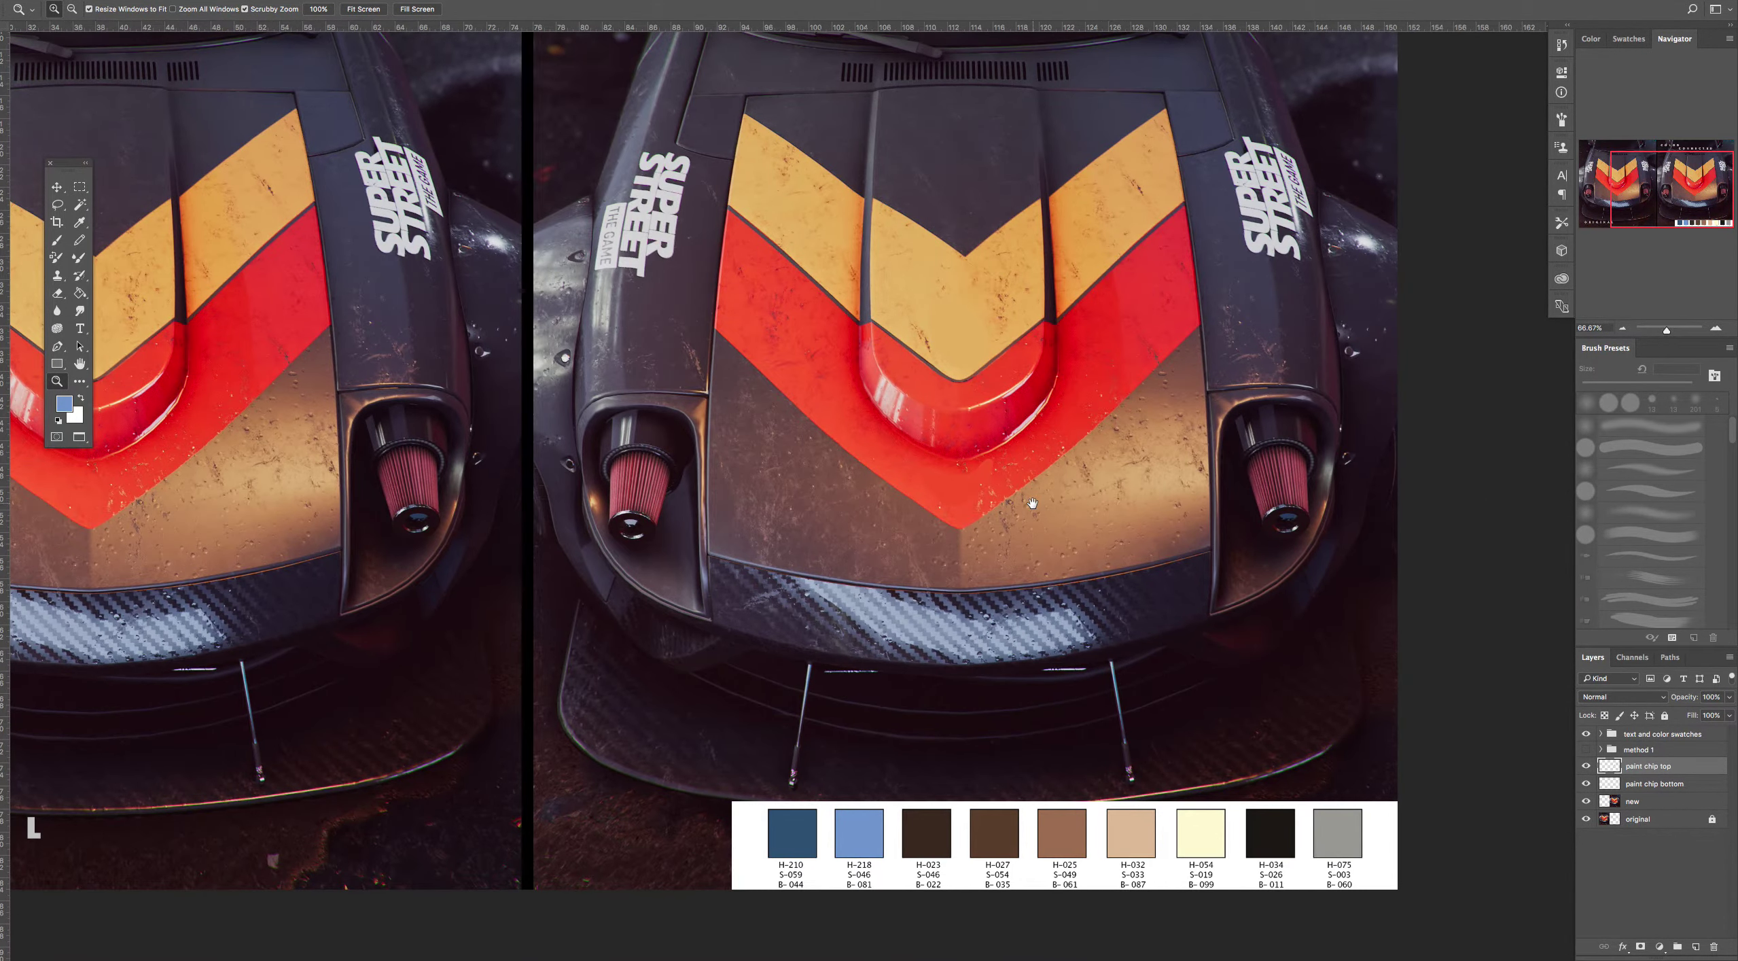
pyautogui.click(1651, 786)
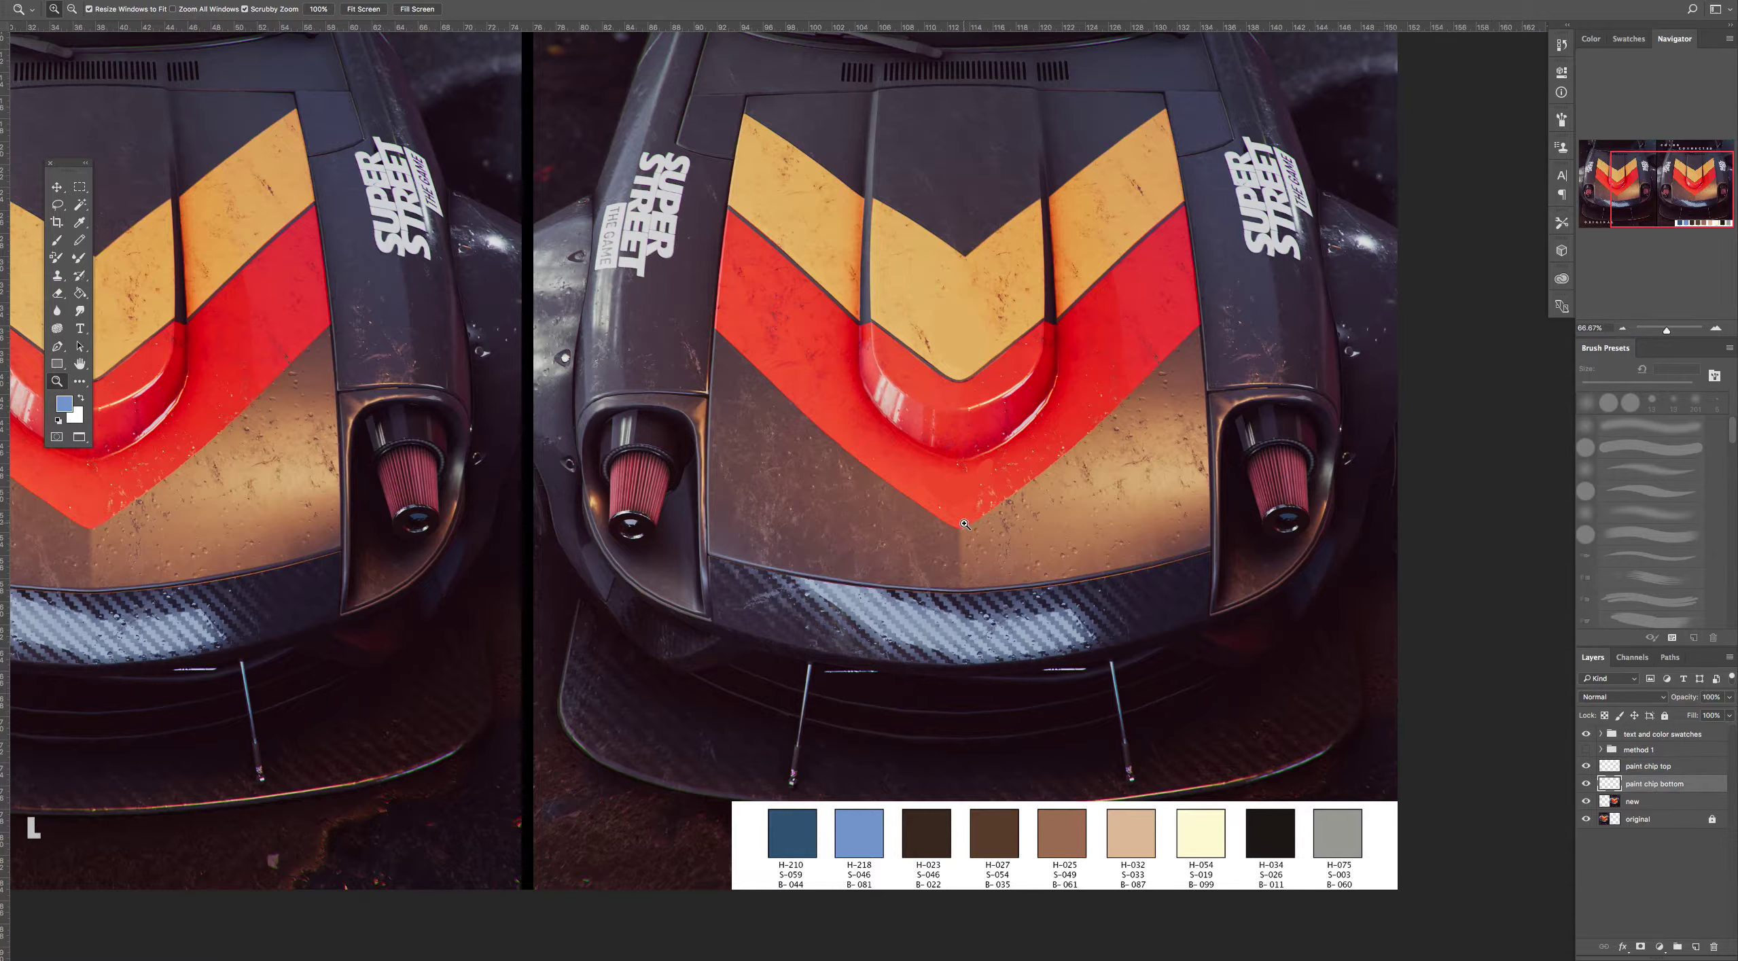
# Place the red chip onto the dark-blue swatch and move both paint chip layers to the top
pyautogui.press('v')
pyautogui.moveTo(958, 483)
pyautogui.mouseDown()
pyautogui.moveTo(877, 734)
pyautogui.moveTo(803, 819)
pyautogui.moveTo(800, 802)
pyautogui.mouseUp()
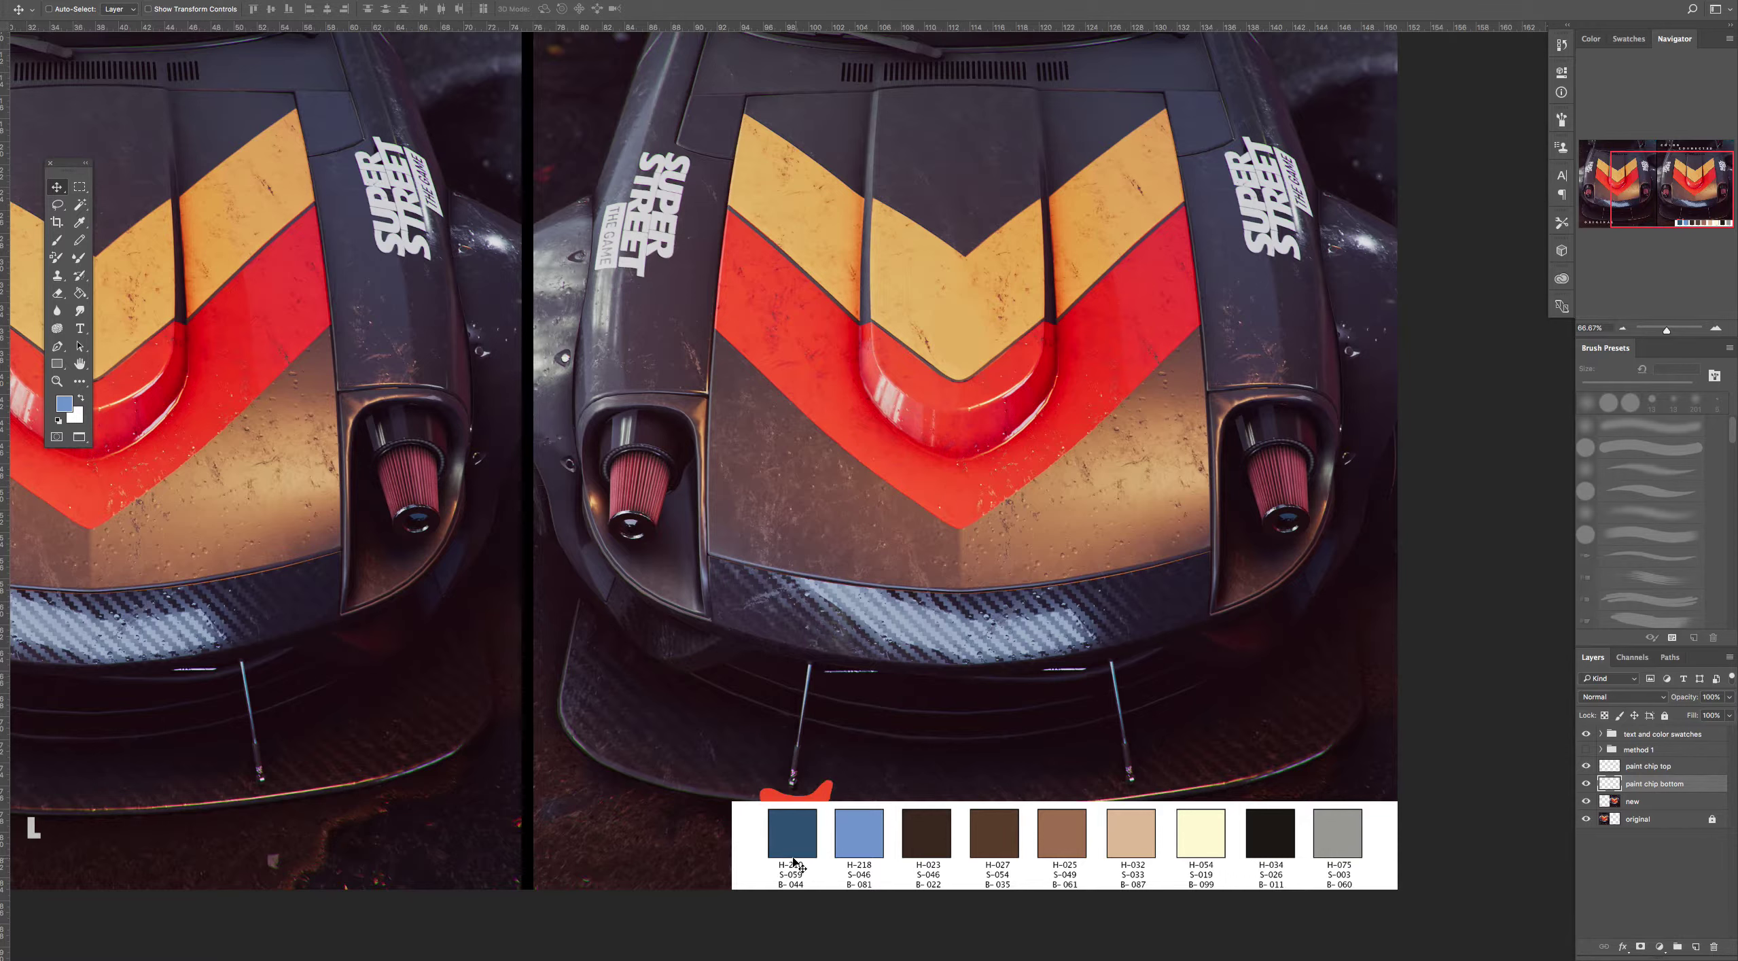
pyautogui.click(1668, 768)
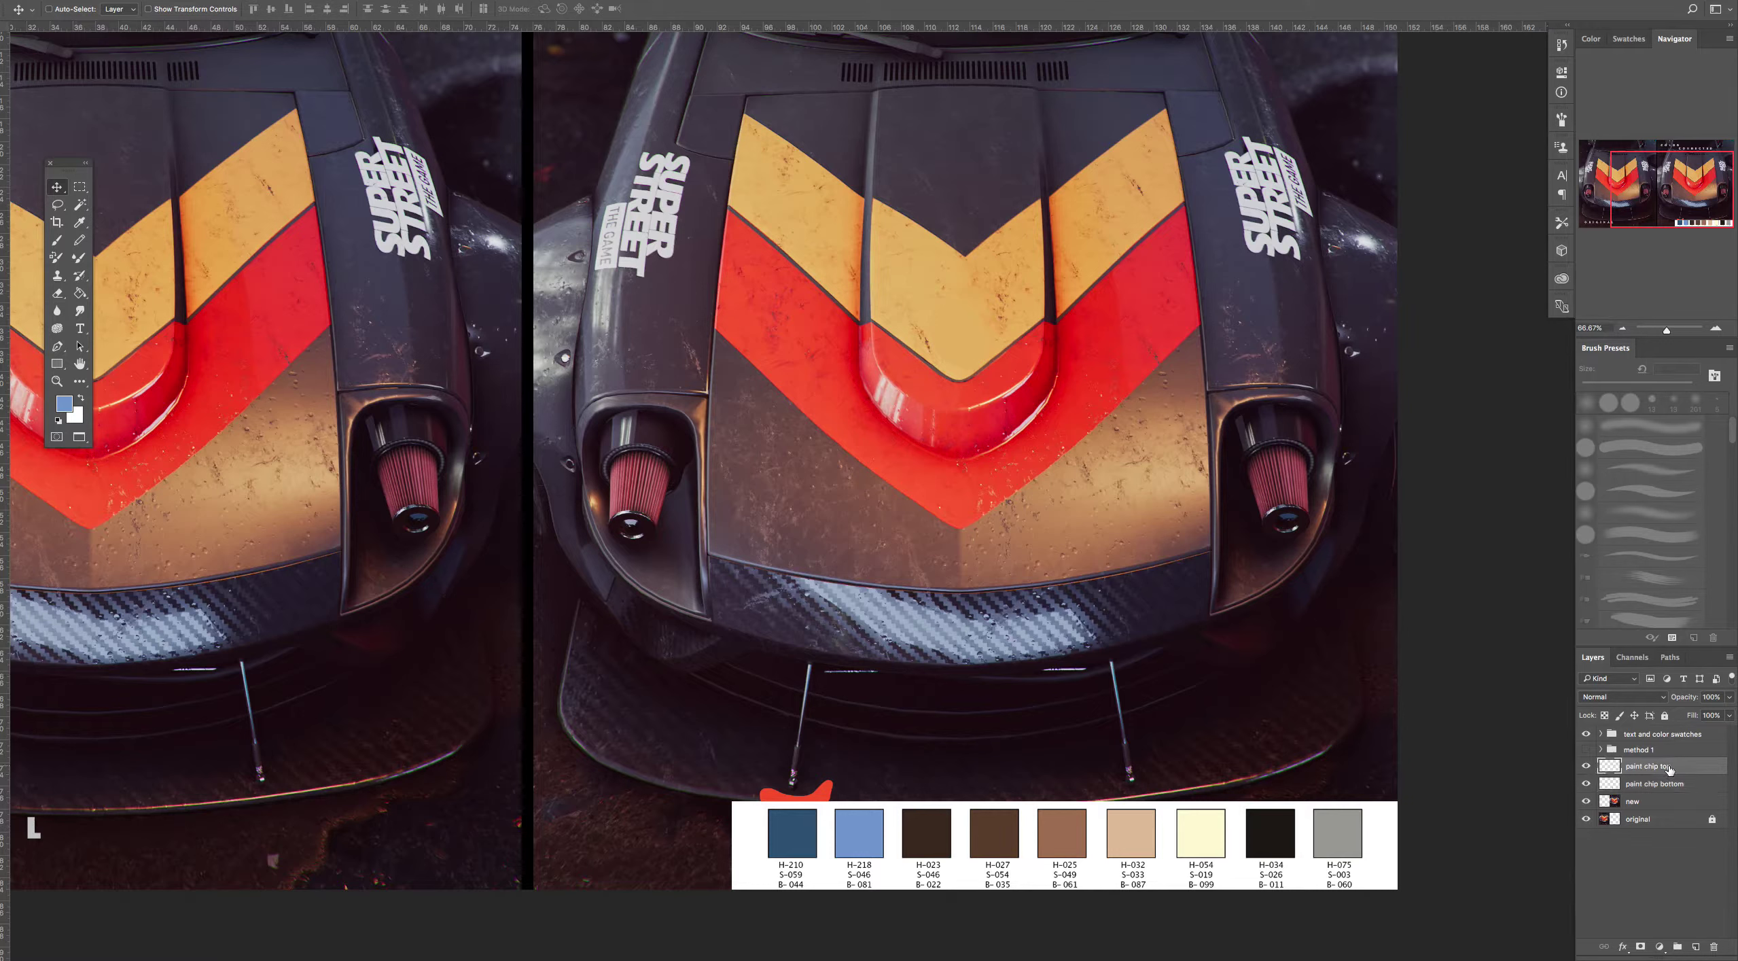
pyautogui.keyDown('shift'); pyautogui.click(1663, 783); pyautogui.keyUp('shift')
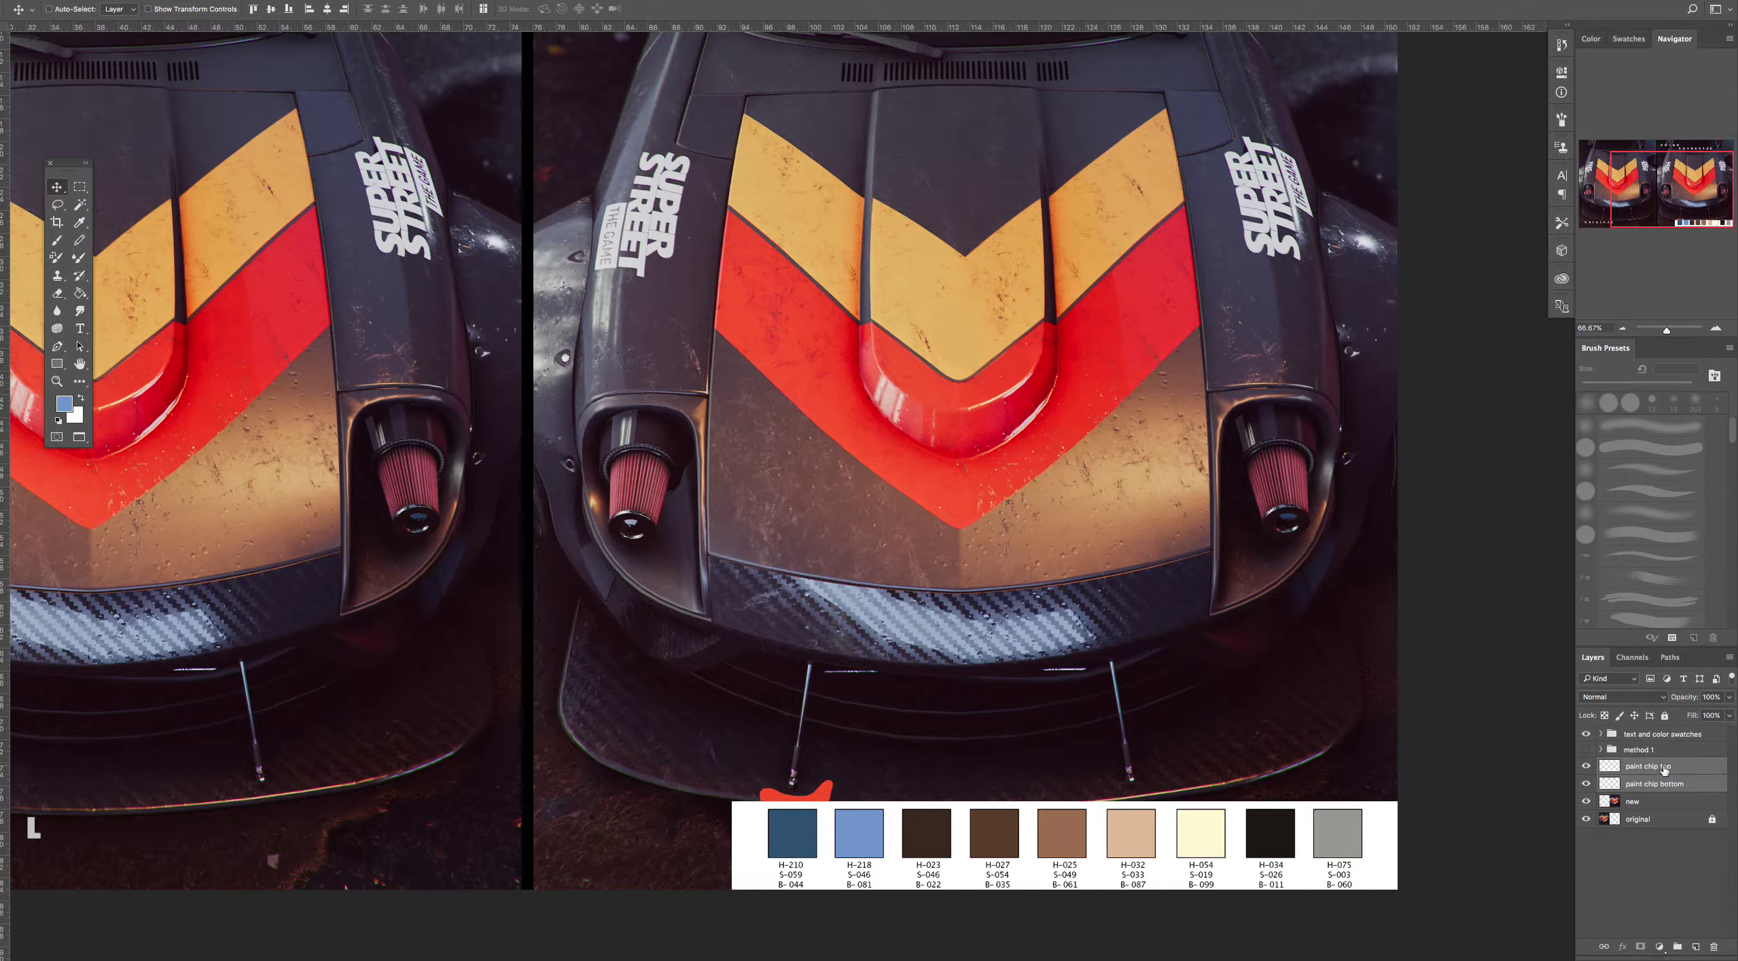
pyautogui.moveTo(1663, 768); pyautogui.dragTo(1659, 726)
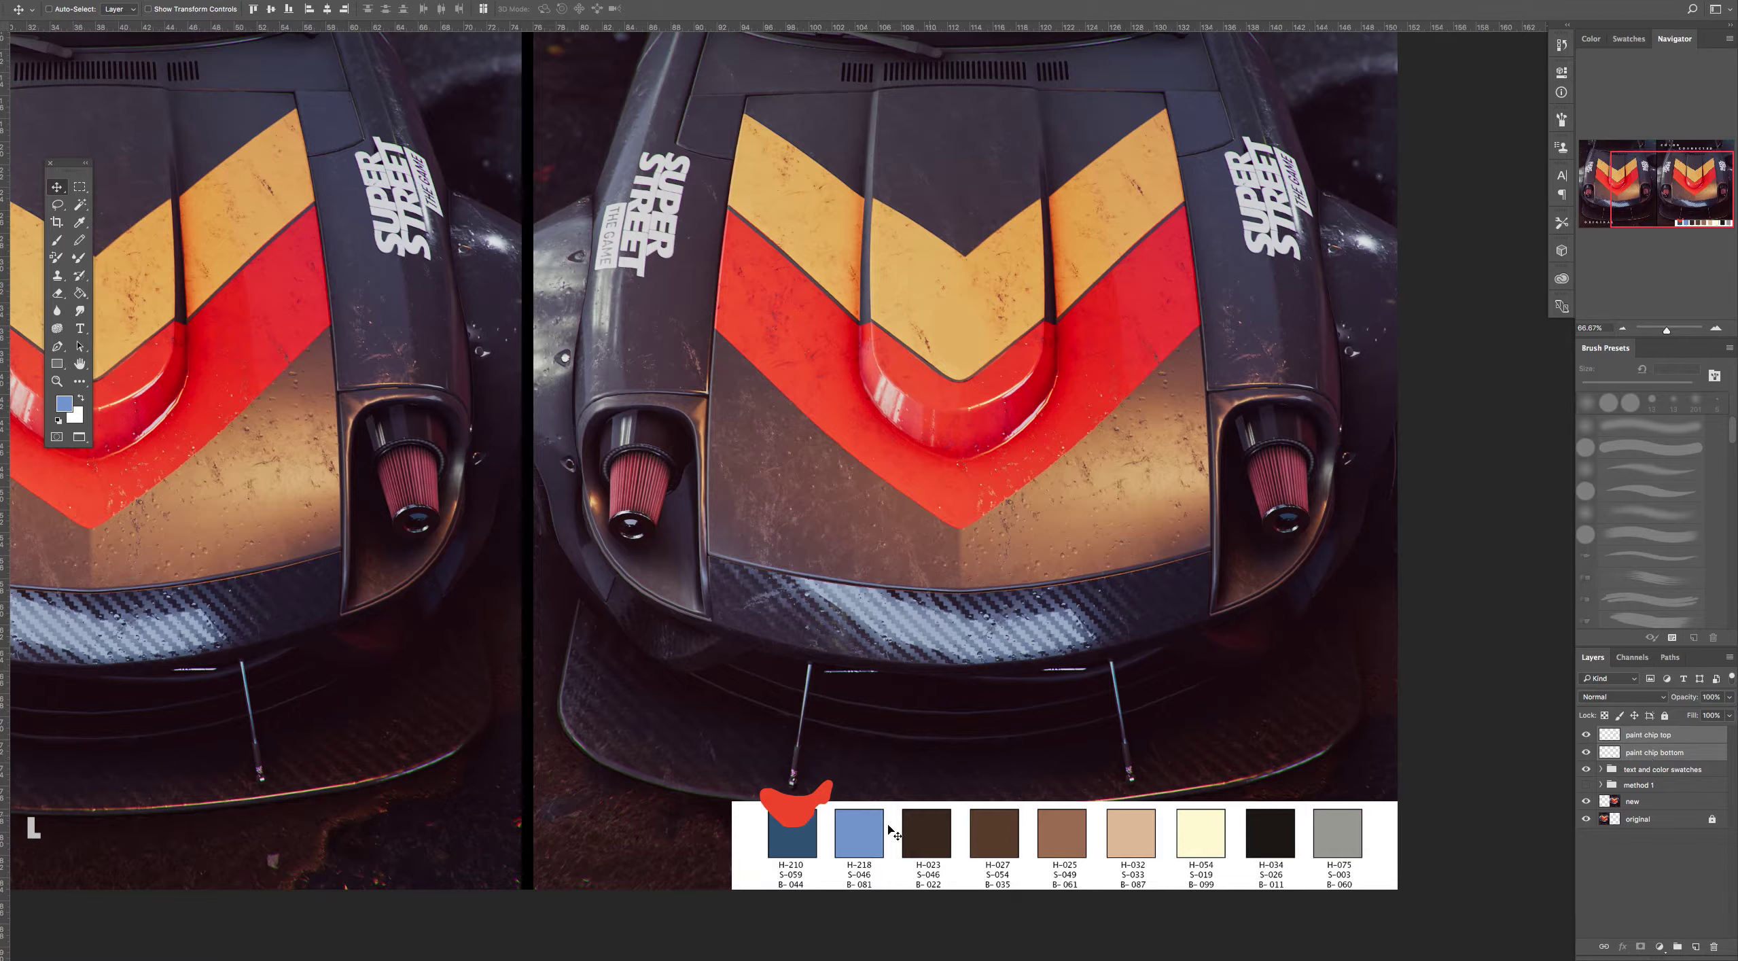
# Put the orange chip beside the dark-blue swatch, hide paint chip top, and select paint chip bottom
pyautogui.click(1664, 734)
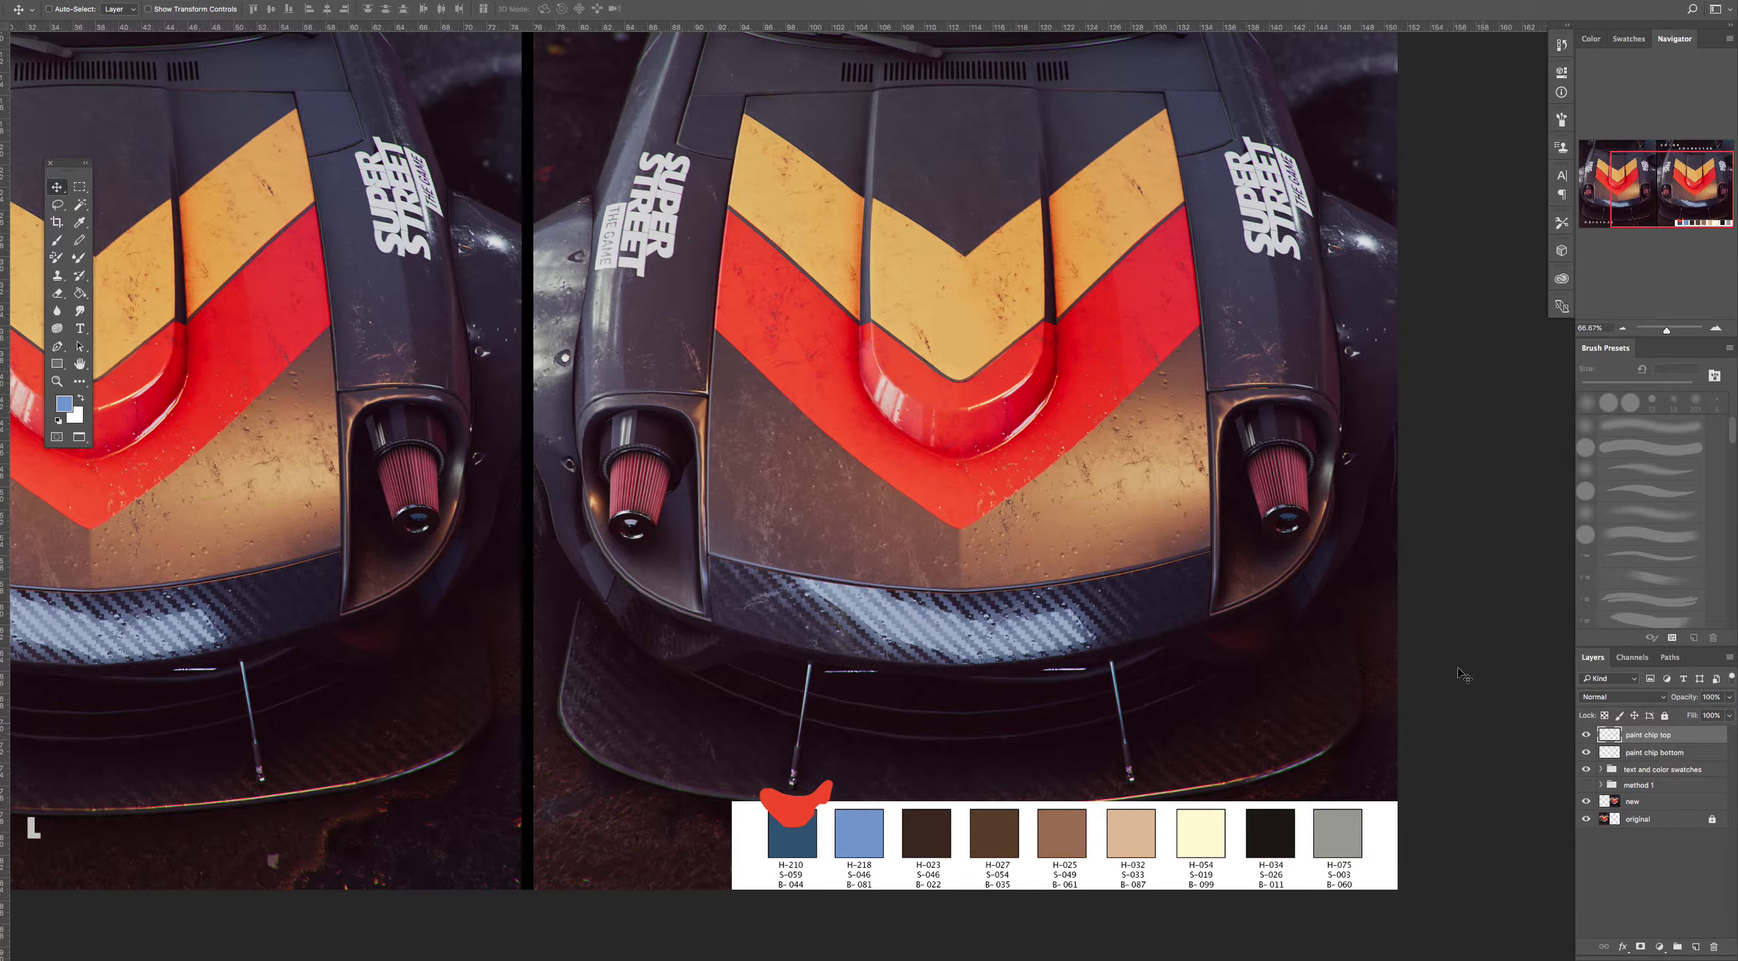
pyautogui.moveTo(1002, 351)
pyautogui.mouseDown()
pyautogui.moveTo(969, 682)
pyautogui.moveTo(878, 792)
pyautogui.mouseUp()
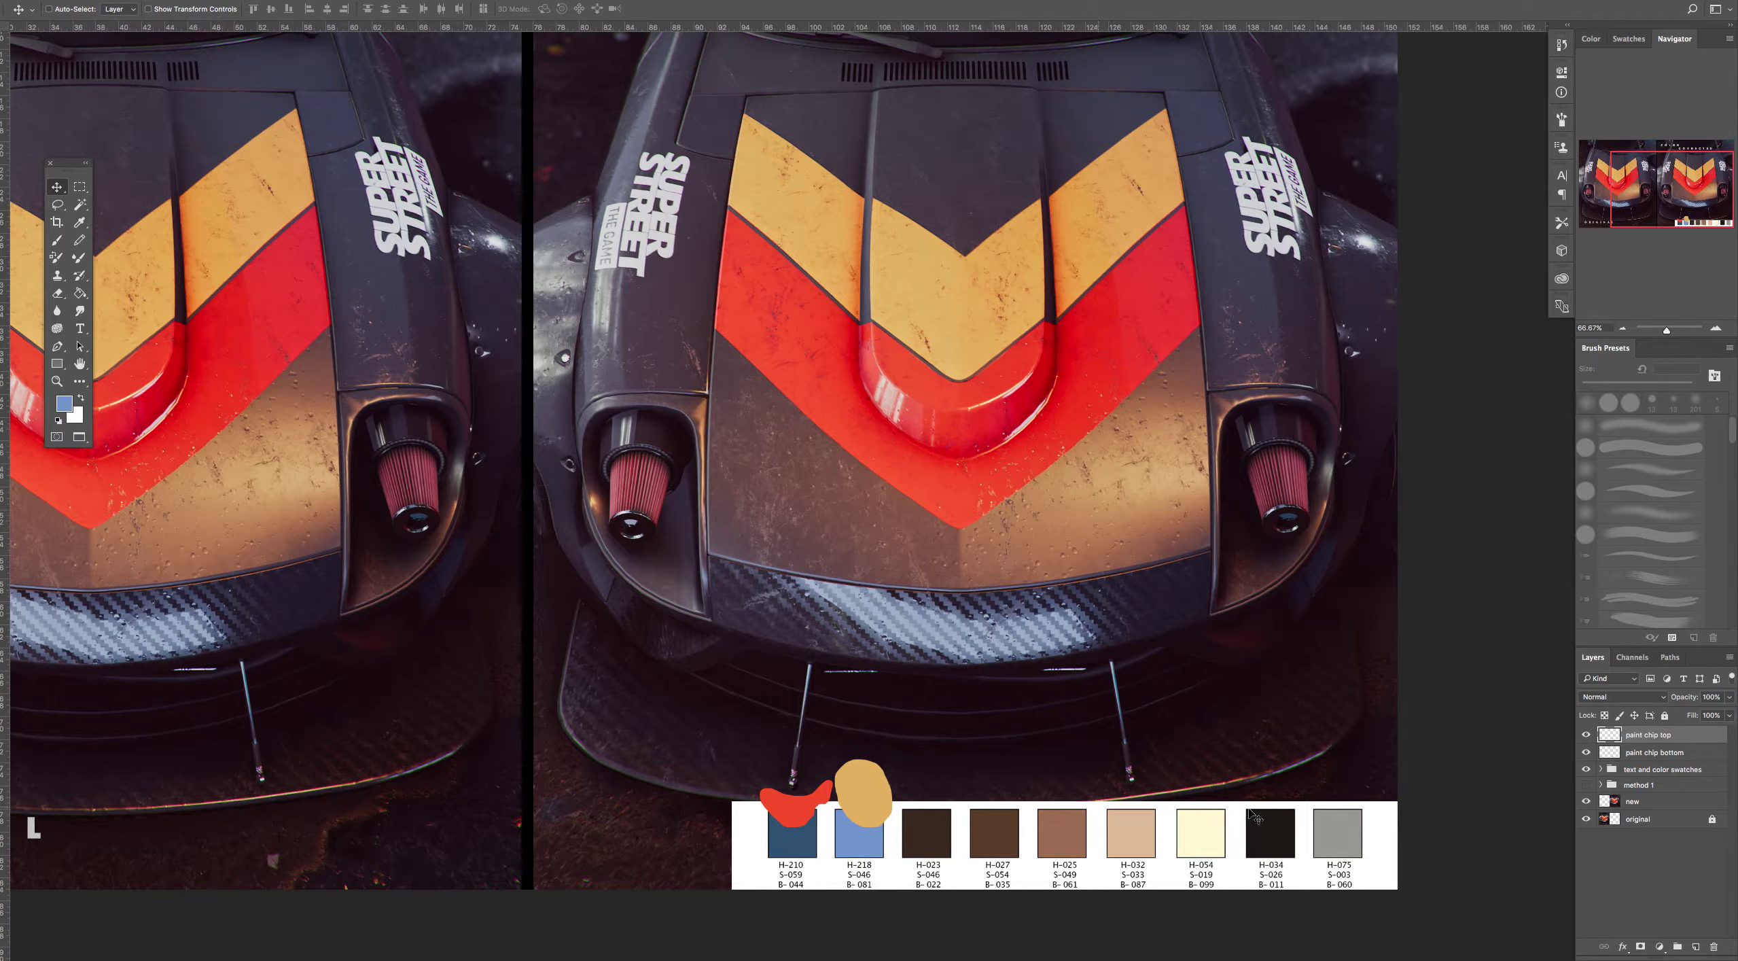
pyautogui.click(1585, 734)
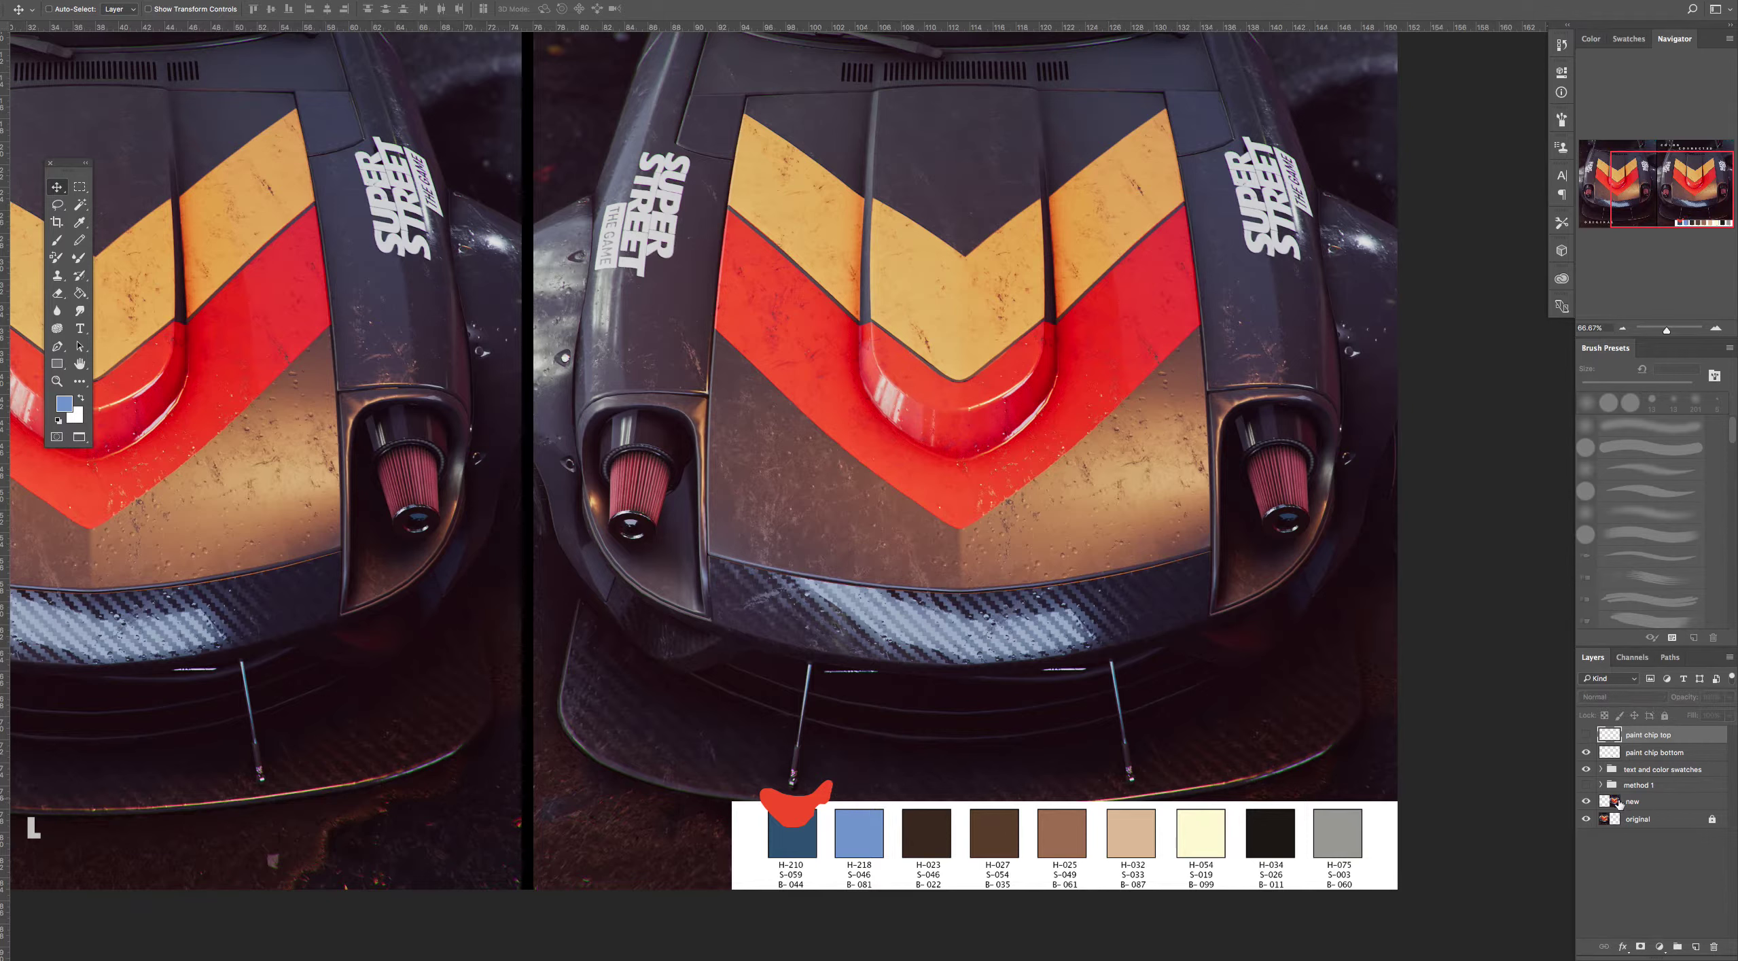
pyautogui.click(1686, 754)
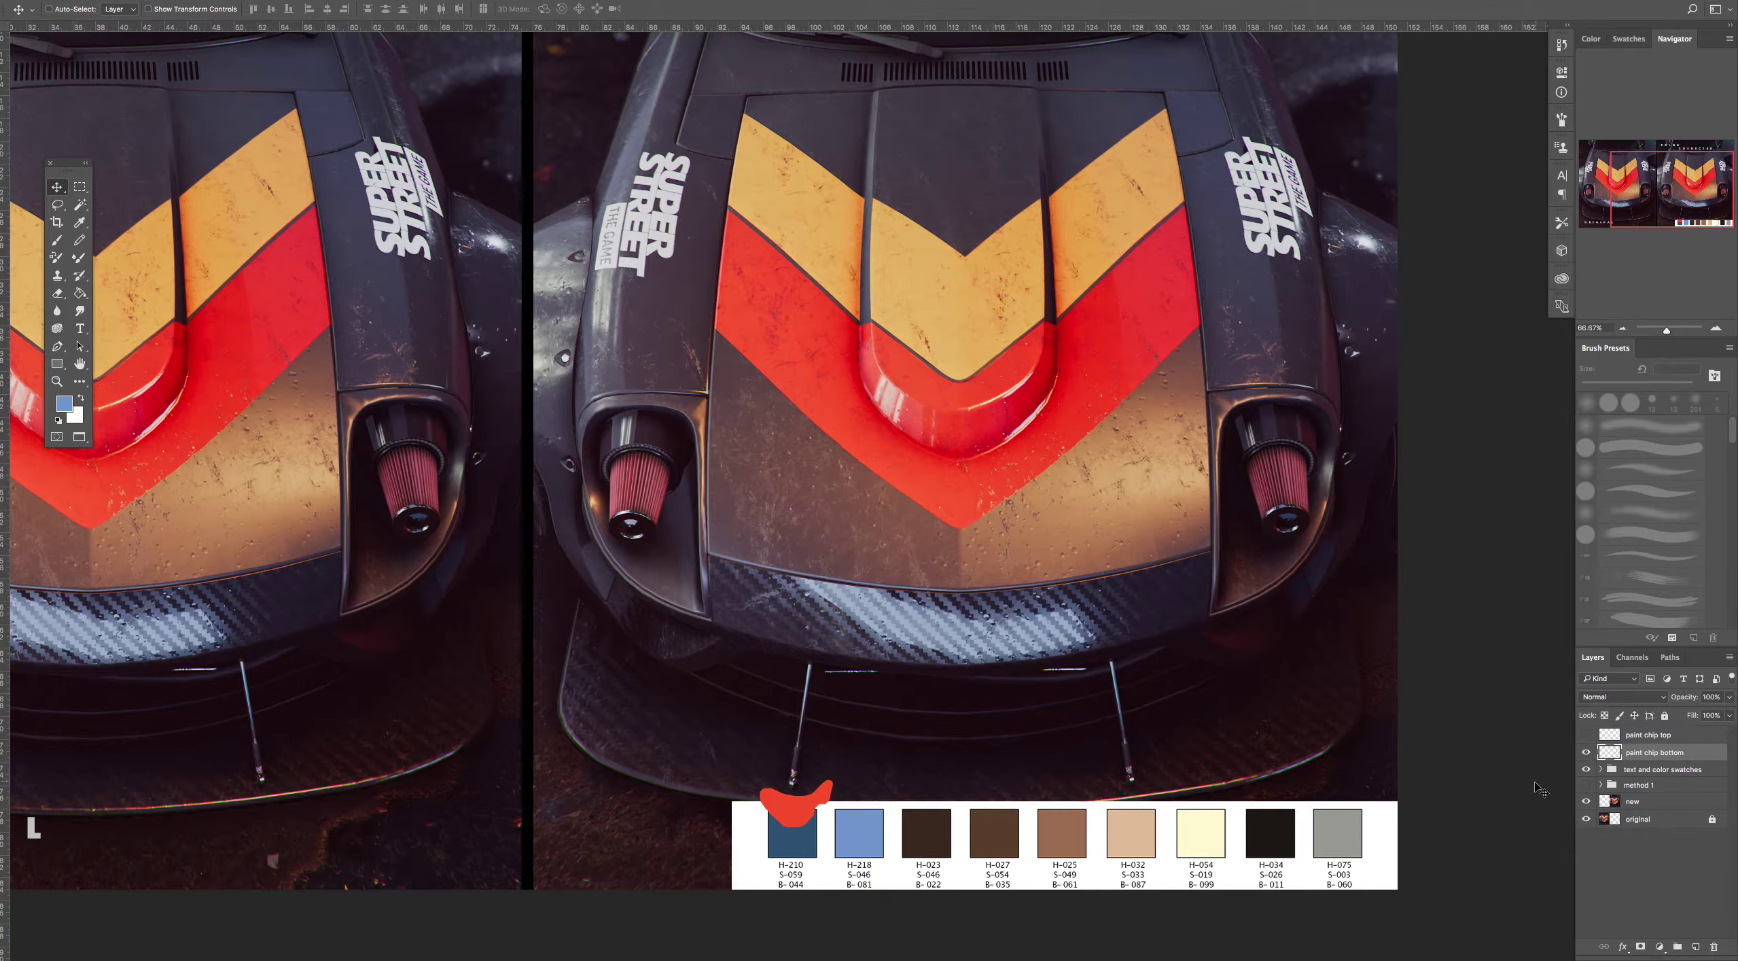
pyautogui.click(1660, 946)
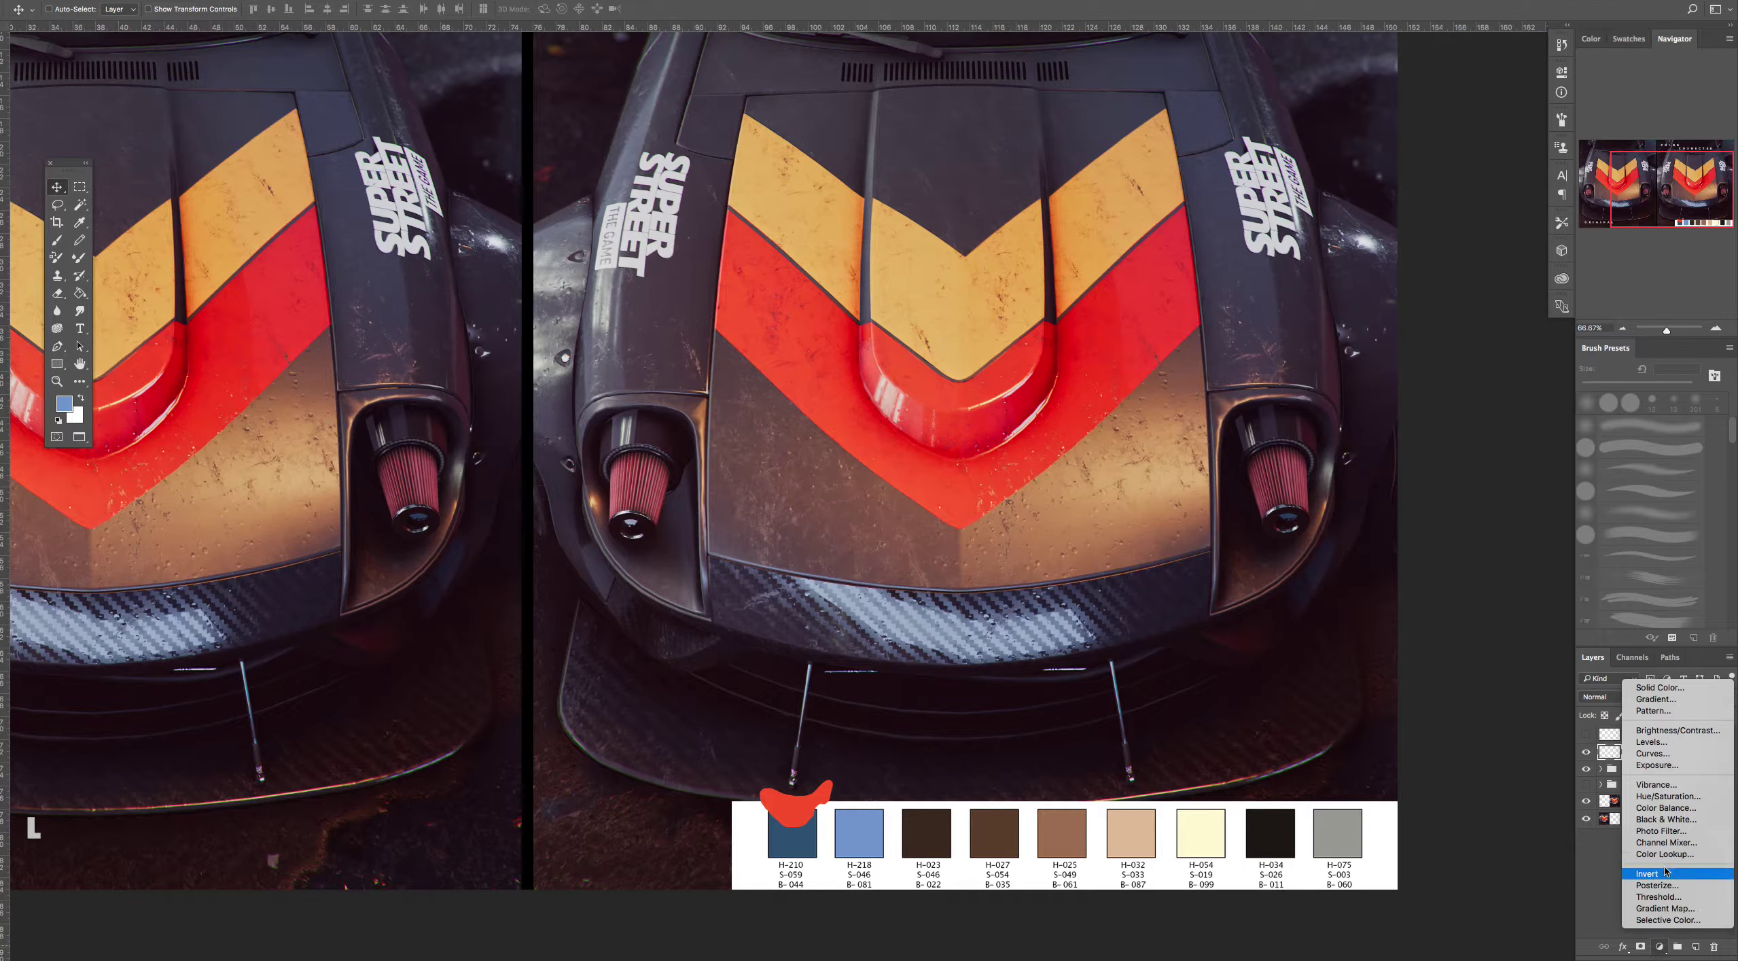
# Add a Hue/Saturation layer clipped to paint chip bottom and target Reds by sampling the chip
pyautogui.click(1664, 796)
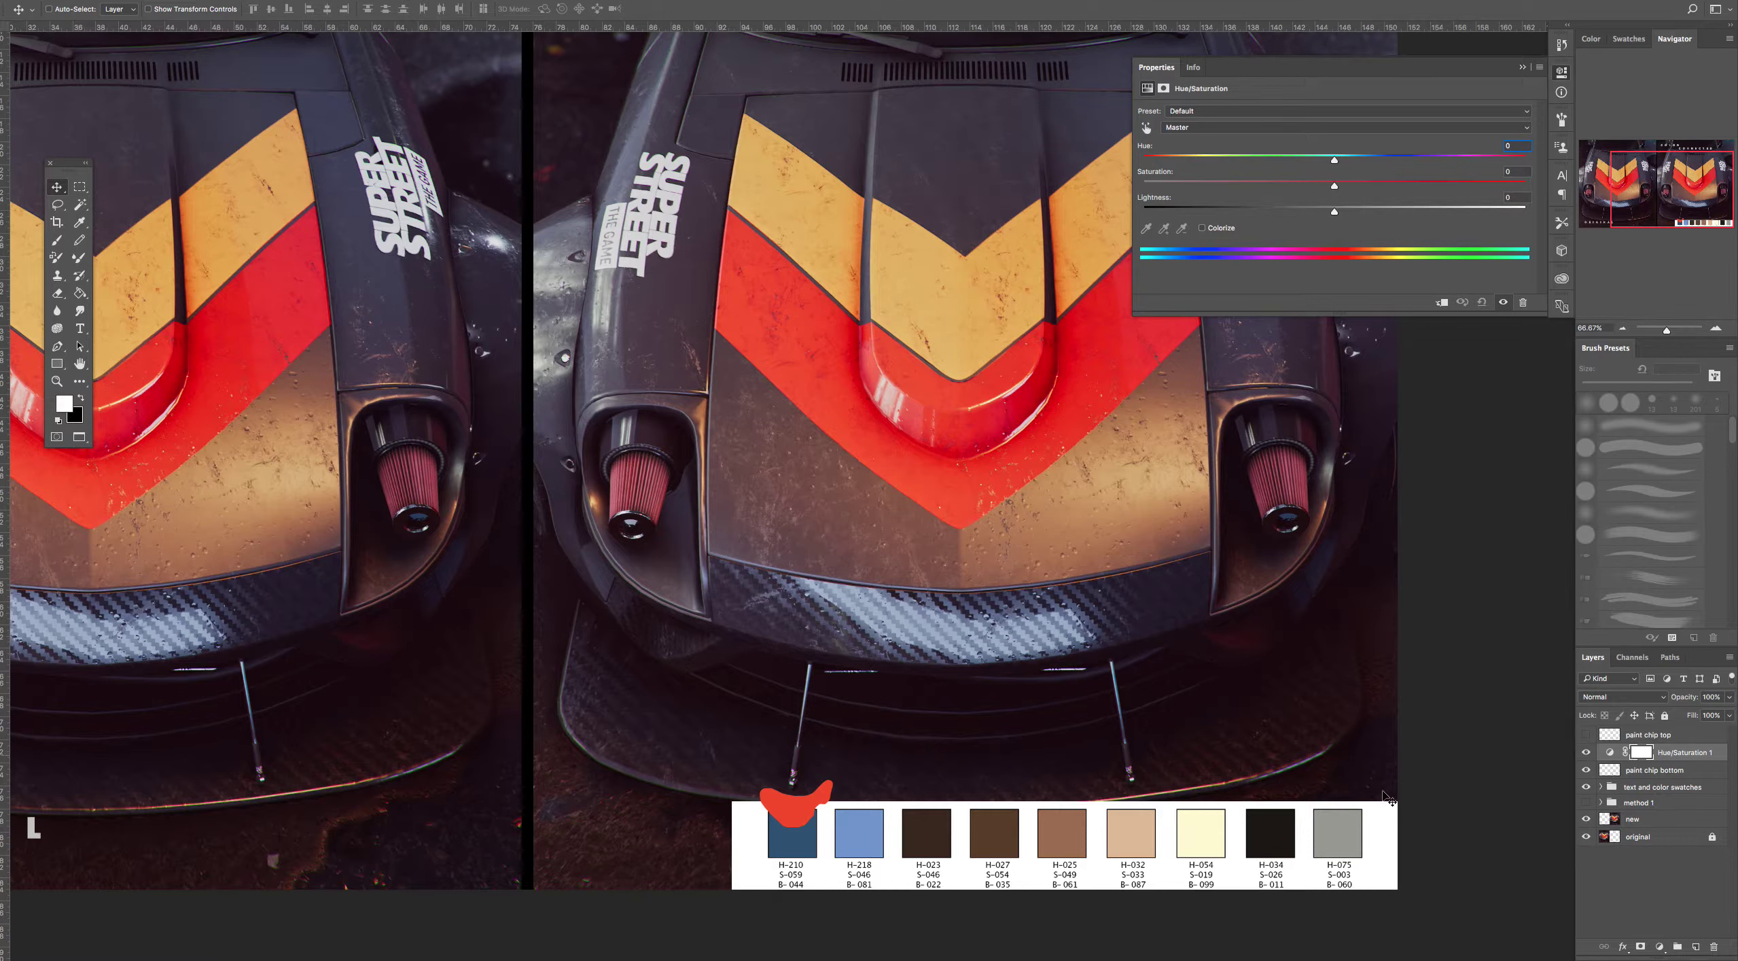
pyautogui.keyDown('alt'); pyautogui.click(1655, 762); pyautogui.keyUp('alt')
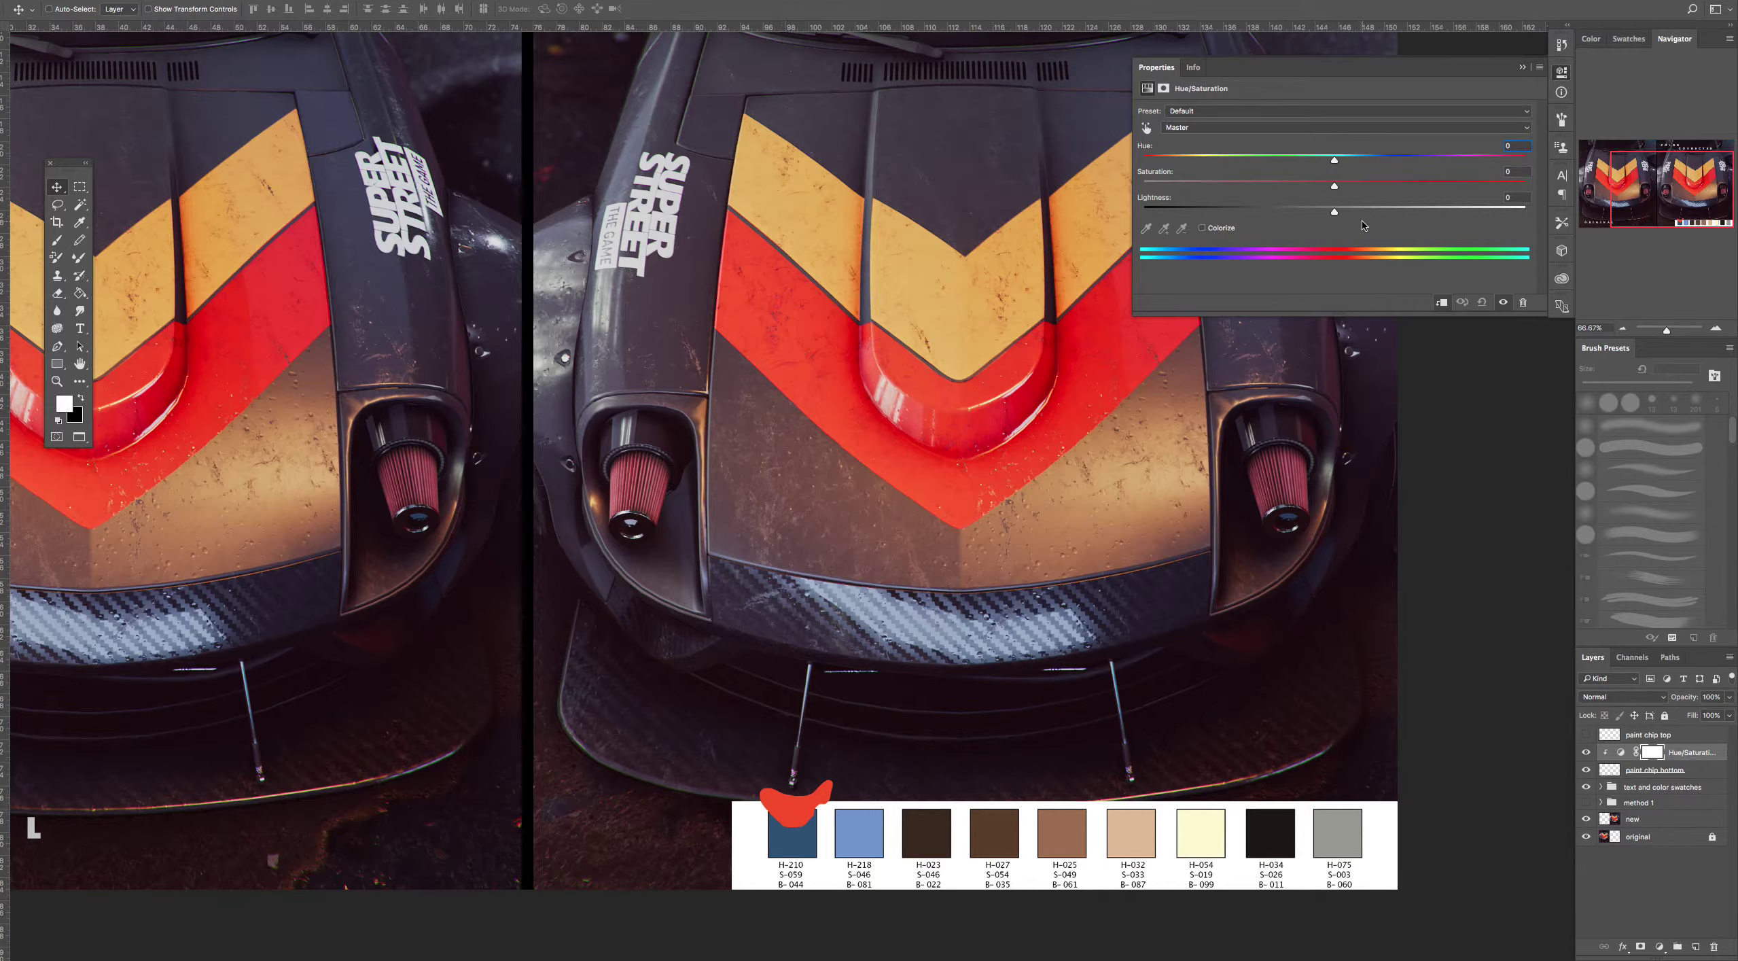
pyautogui.click(1147, 130)
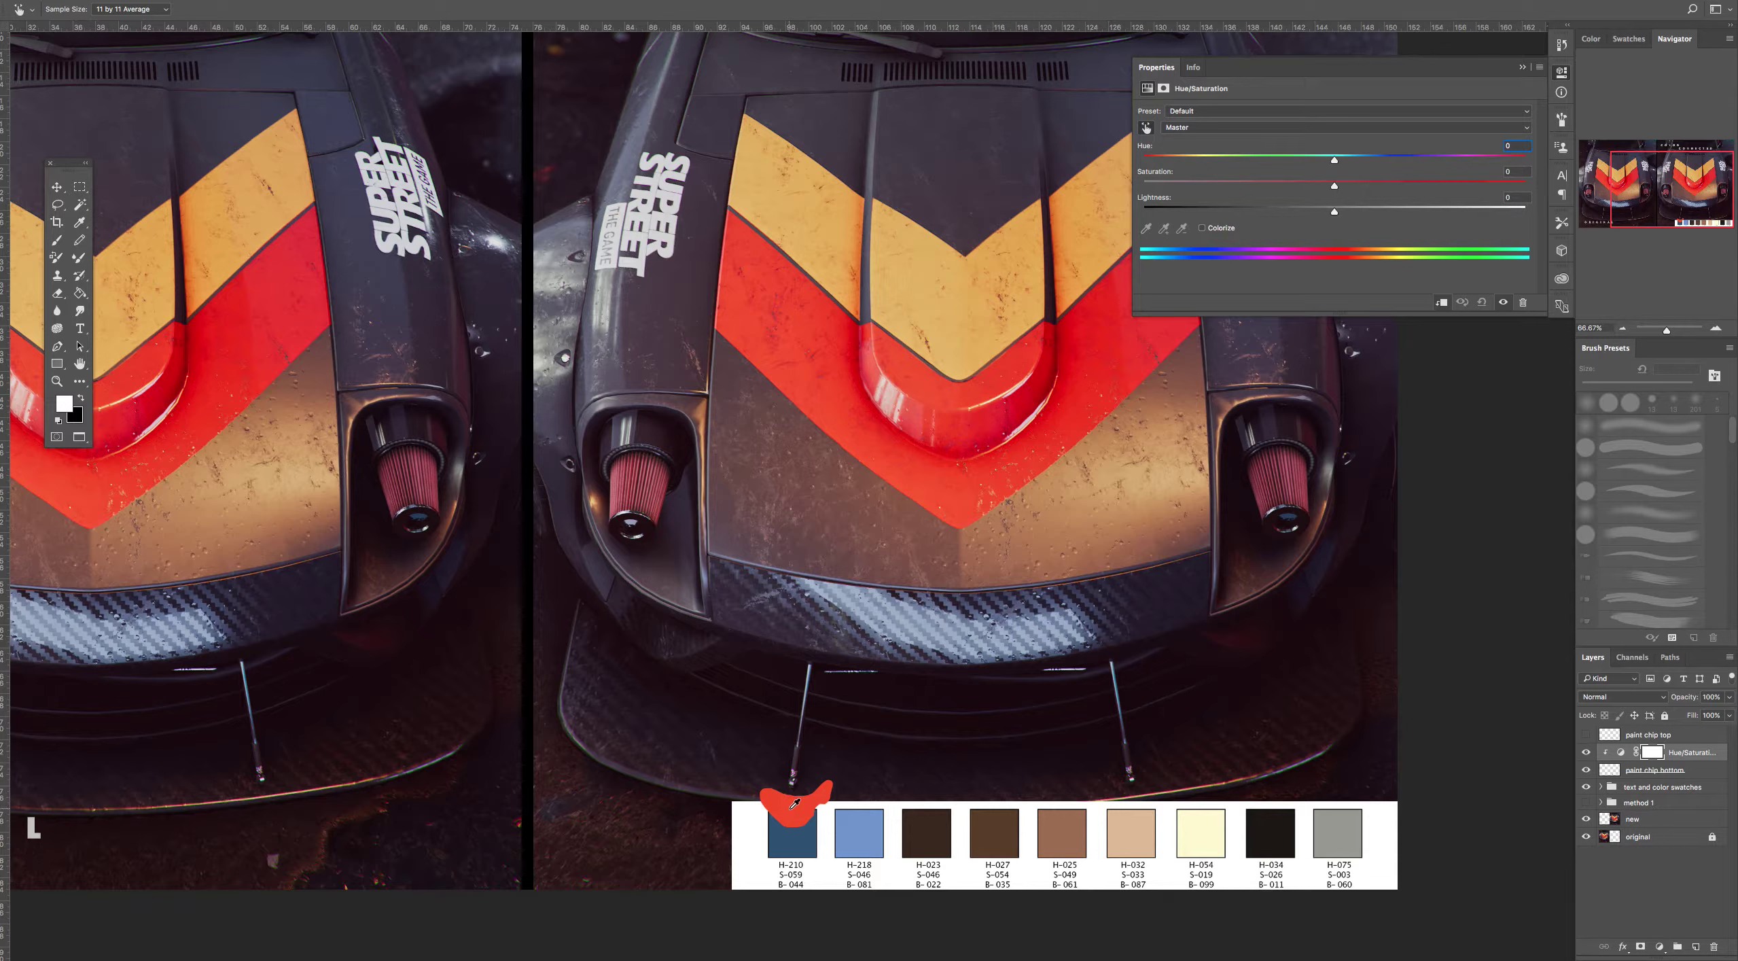
pyautogui.click(794, 804)
# Shift the Reds hue to blue, darken lightness, and set saturation around -31
pyautogui.moveTo(1336, 163)
pyautogui.mouseDown()
pyautogui.moveTo(1242, 163)
pyautogui.moveTo(1369, 169)
pyautogui.mouseUp()
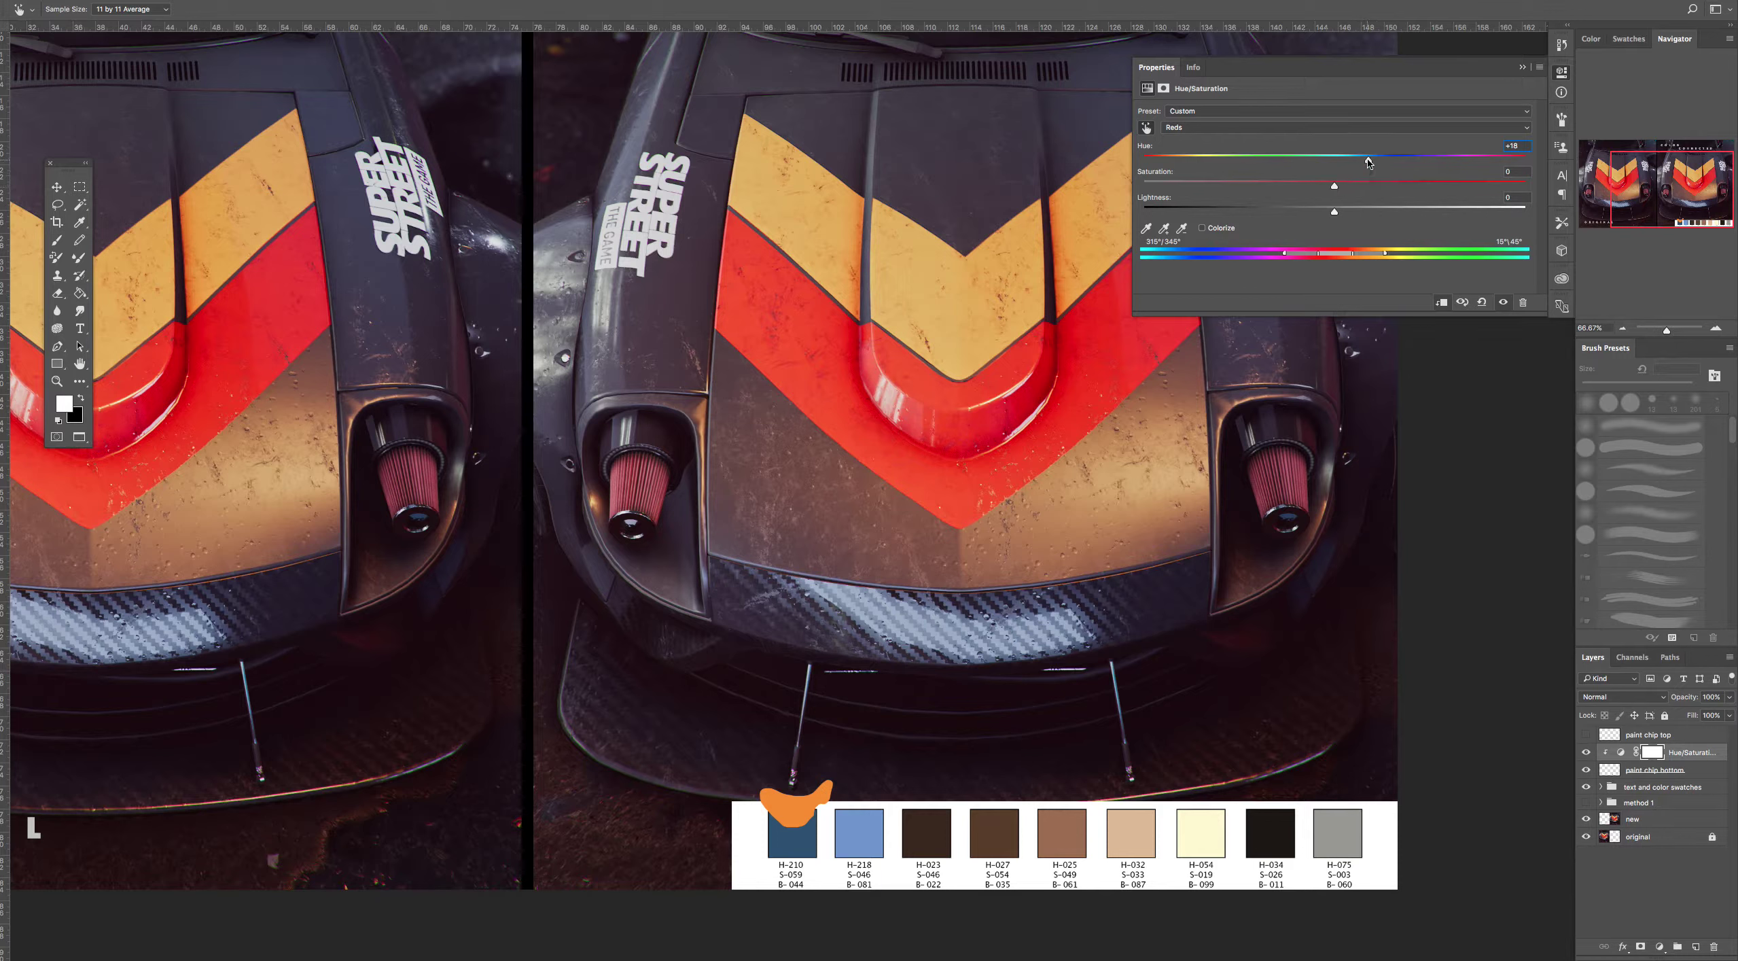
pyautogui.moveTo(1367, 159); pyautogui.dragTo(1336, 161)
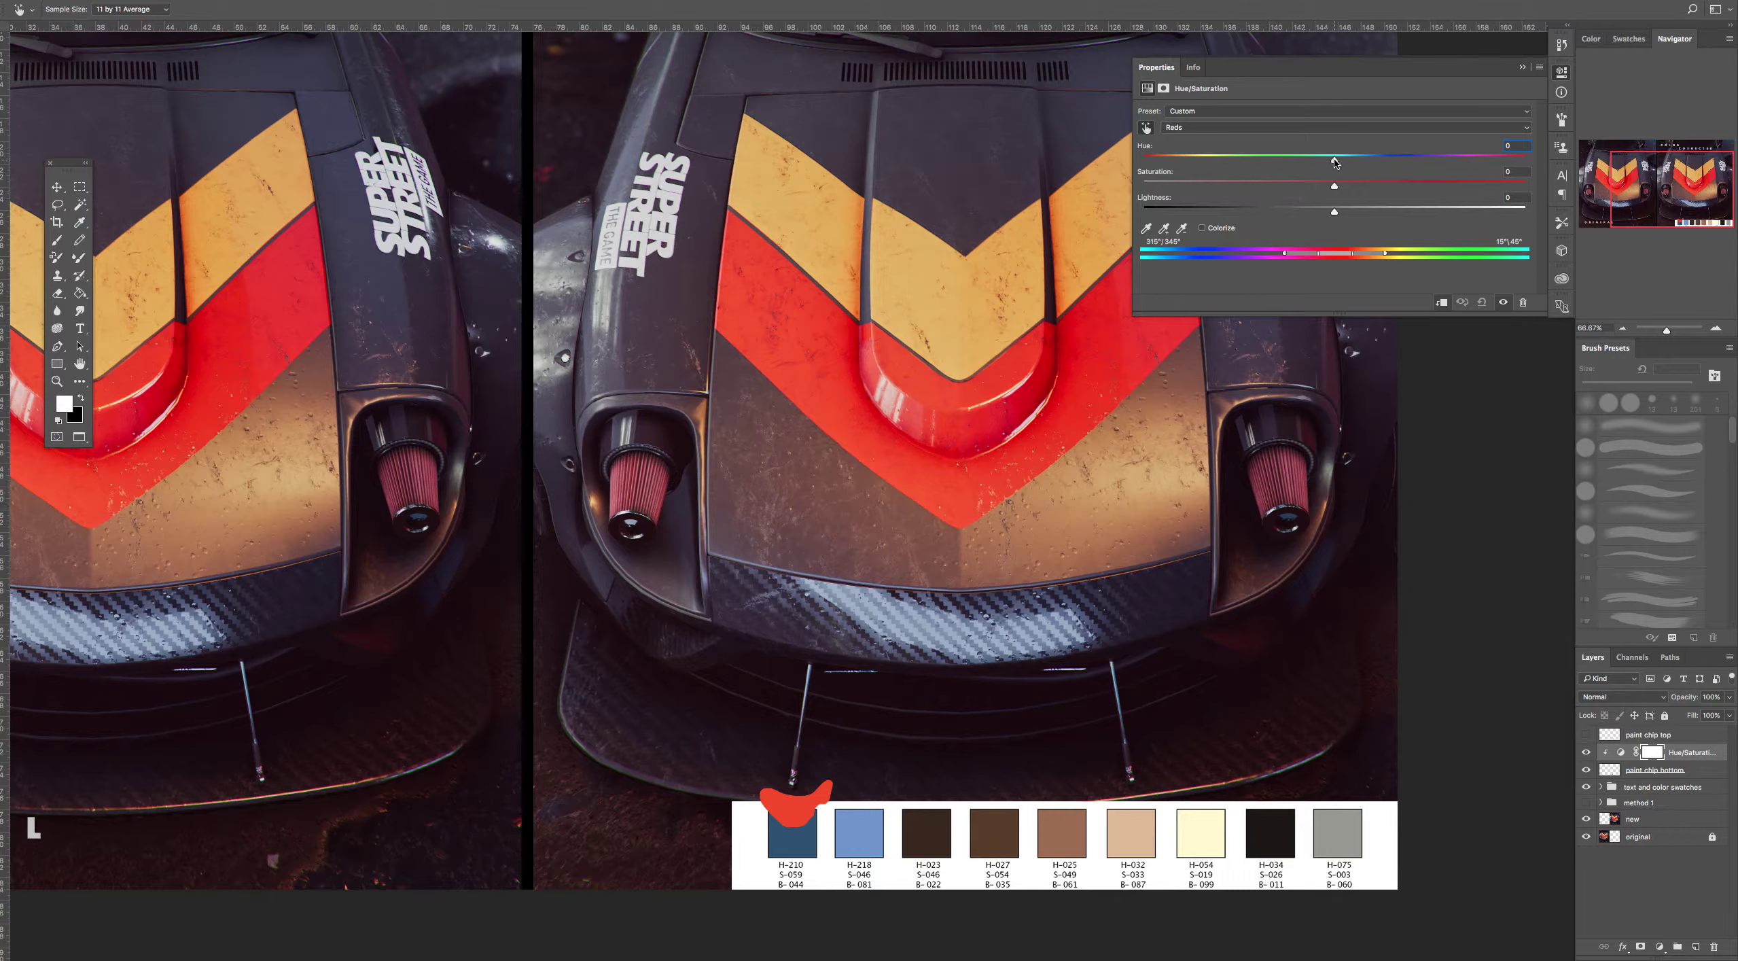
pyautogui.moveTo(1335, 162); pyautogui.dragTo(1165, 163)
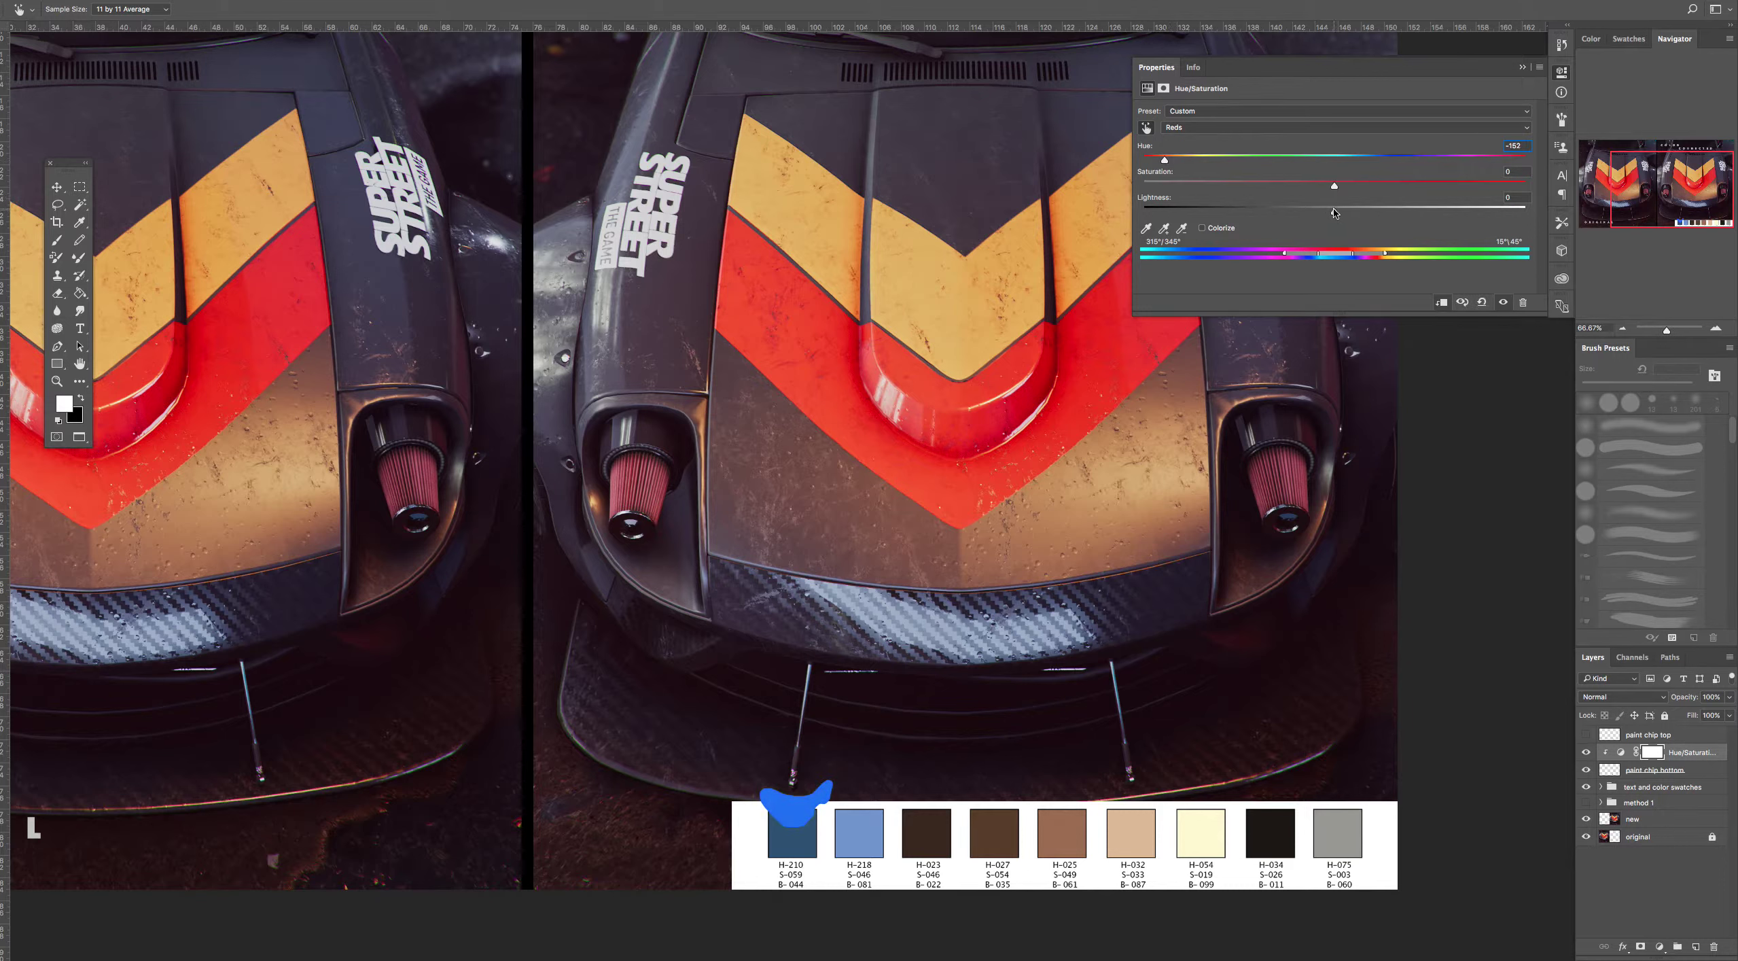
pyautogui.moveTo(1335, 214)
pyautogui.mouseDown()
pyautogui.moveTo(1286, 214)
pyautogui.moveTo(1266, 191)
pyautogui.mouseUp()
pyautogui.moveTo(1267, 191); pyautogui.dragTo(1241, 214)
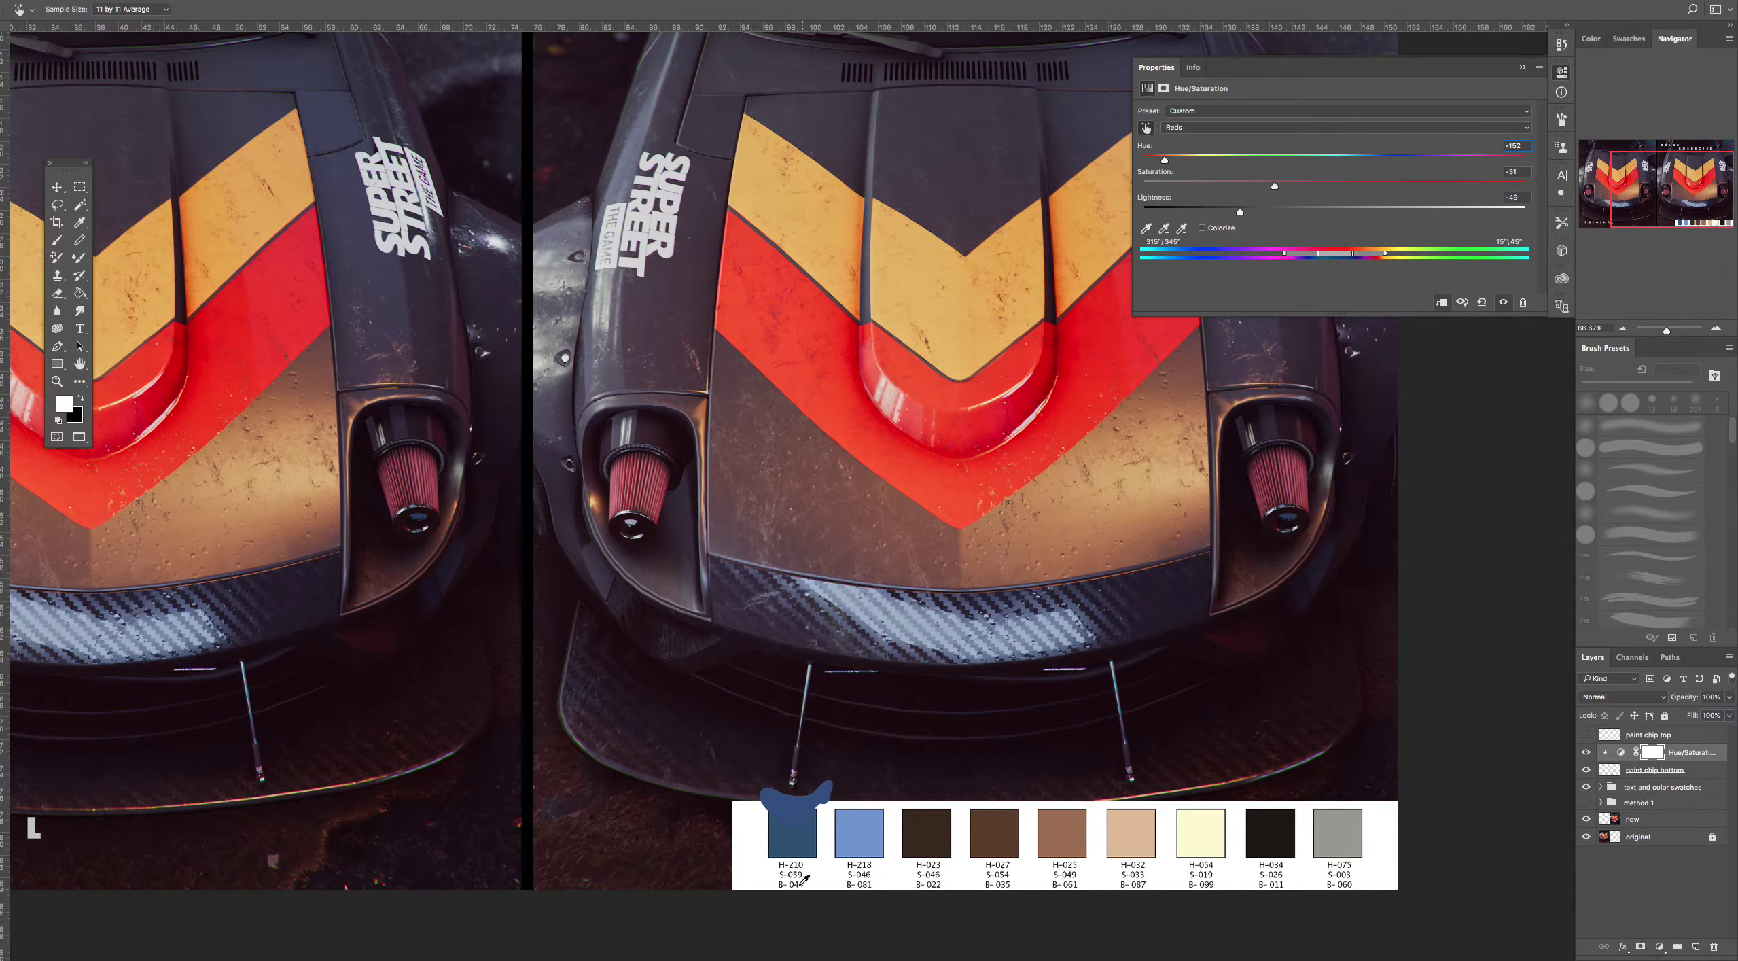
# Zoom into the first blue swatch and refine Reds to Hue −160, Saturation −25, Lightness −57
pyautogui.press('z')
pyautogui.click(809, 832)
pyautogui.click(815, 824)
pyautogui.click(816, 824)
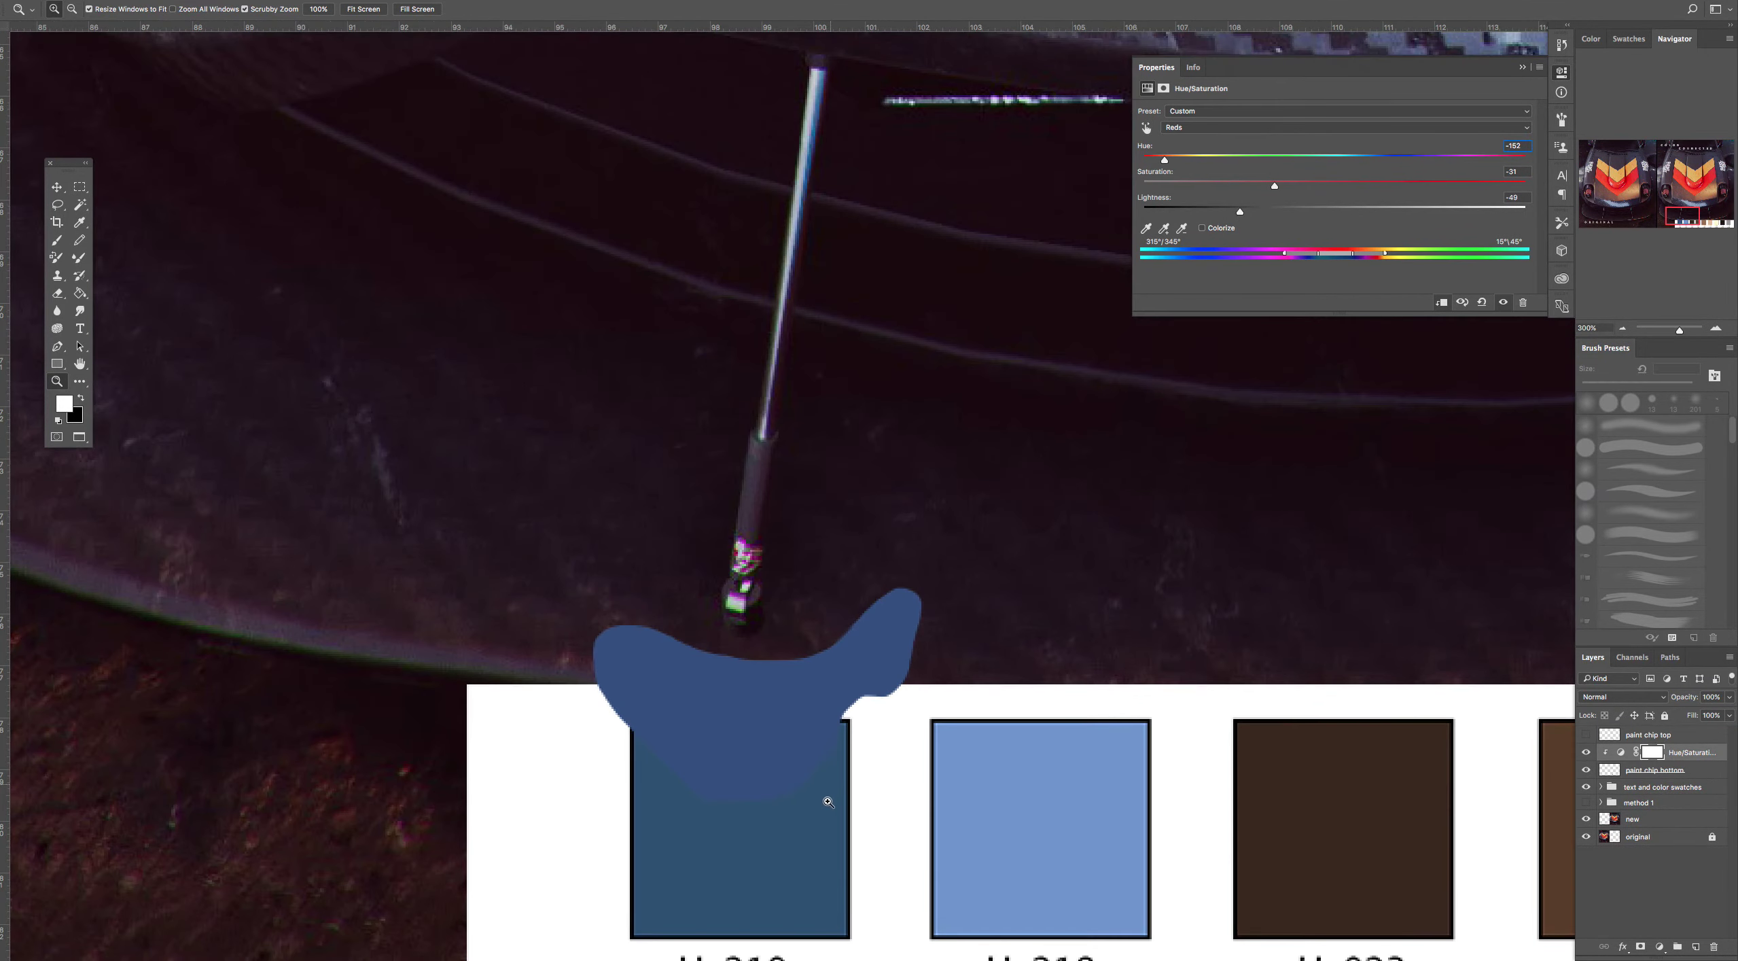
pyautogui.moveTo(881, 803); pyautogui.dragTo(963, 611)
pyautogui.click(942, 667)
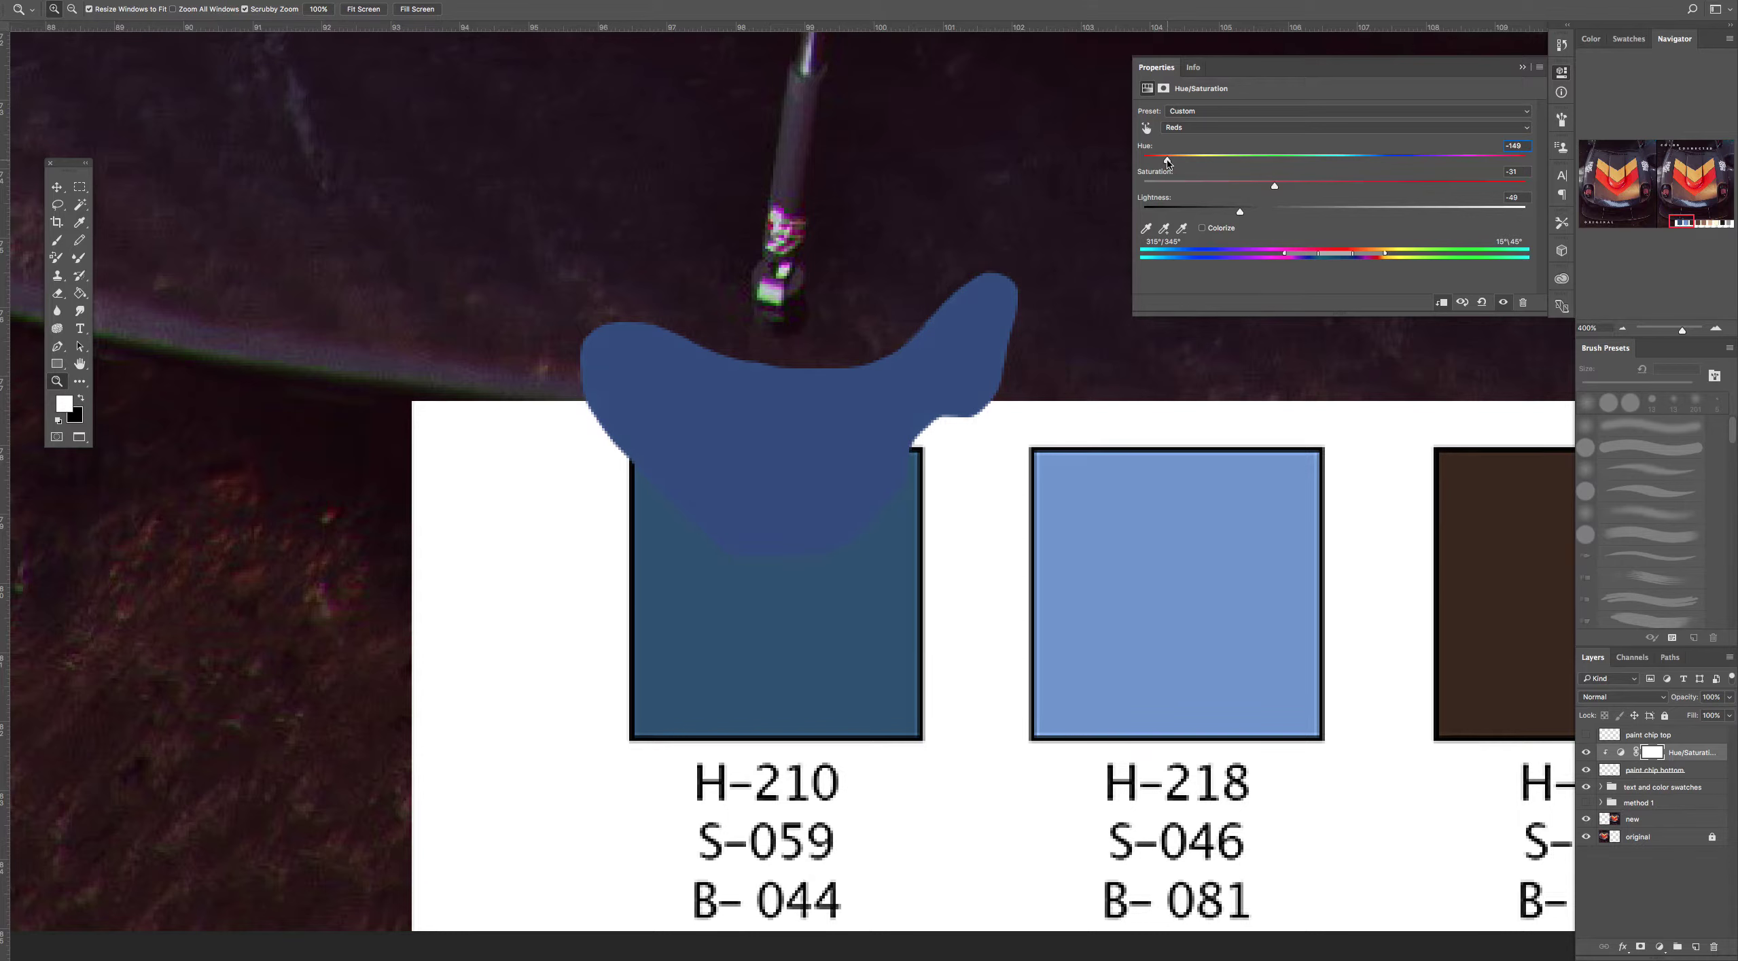
pyautogui.moveTo(1165, 161); pyautogui.dragTo(1160, 162)
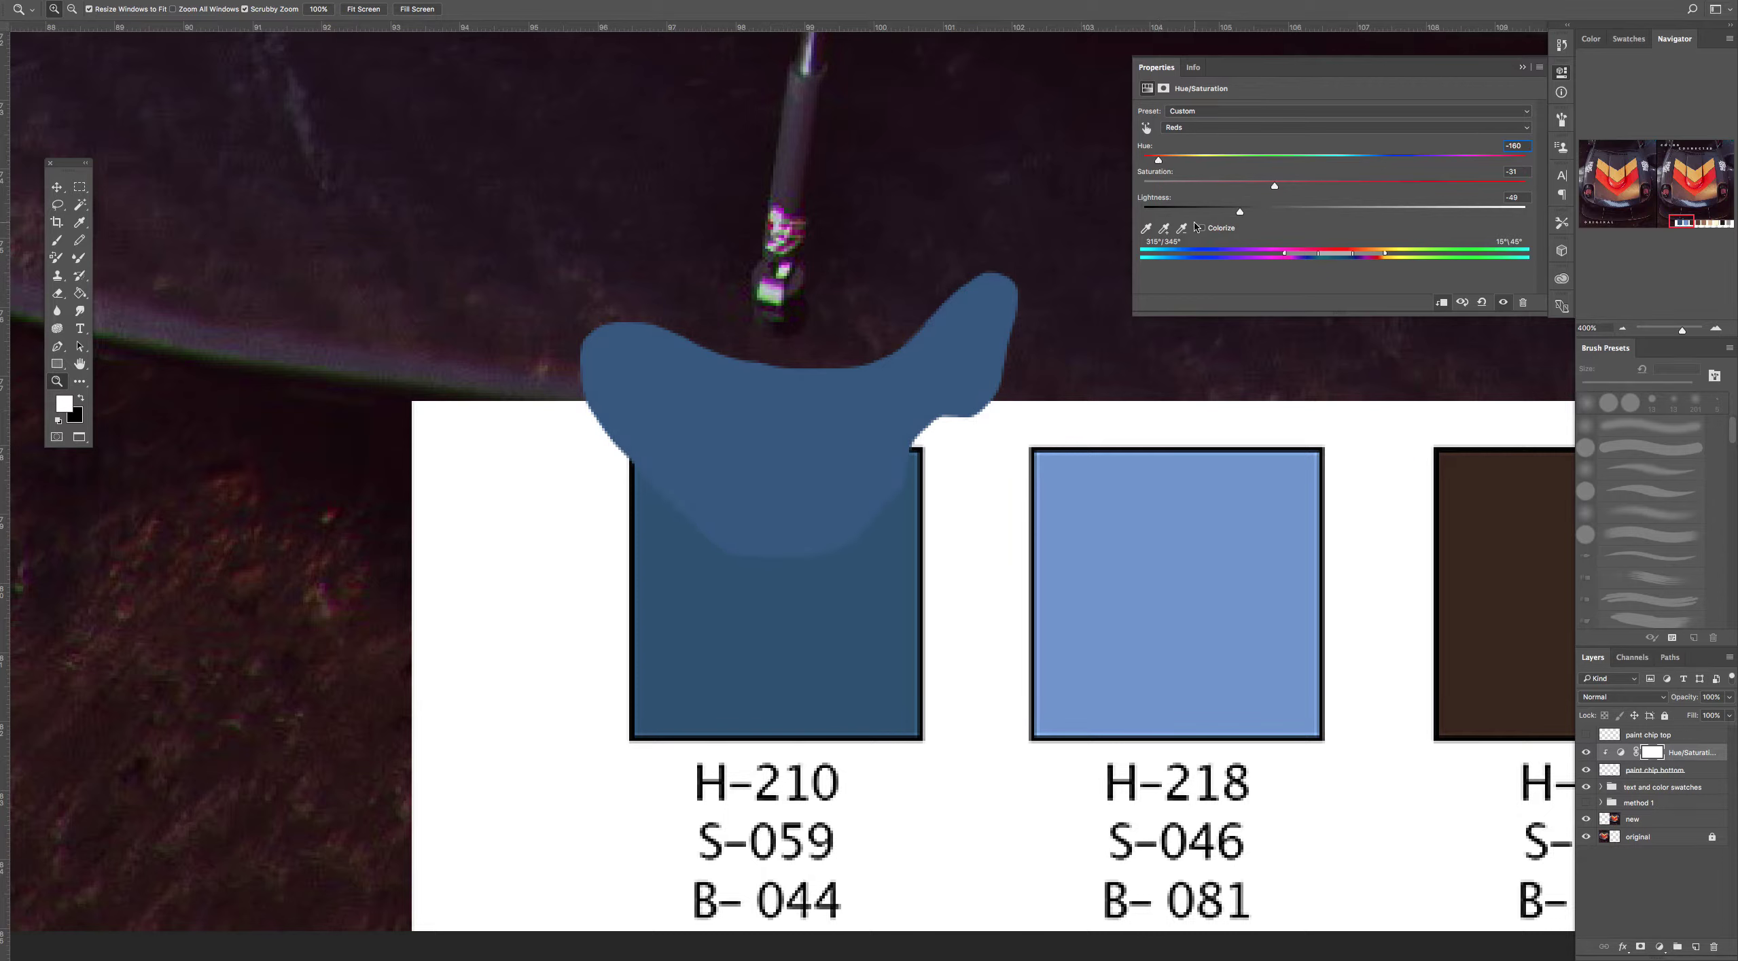
pyautogui.moveTo(1240, 213); pyautogui.dragTo(1286, 190)
# Zoom back out to show both full cars and all the chips
pyautogui.keyDown('alt'); pyautogui.click(935, 538); pyautogui.keyUp('alt')
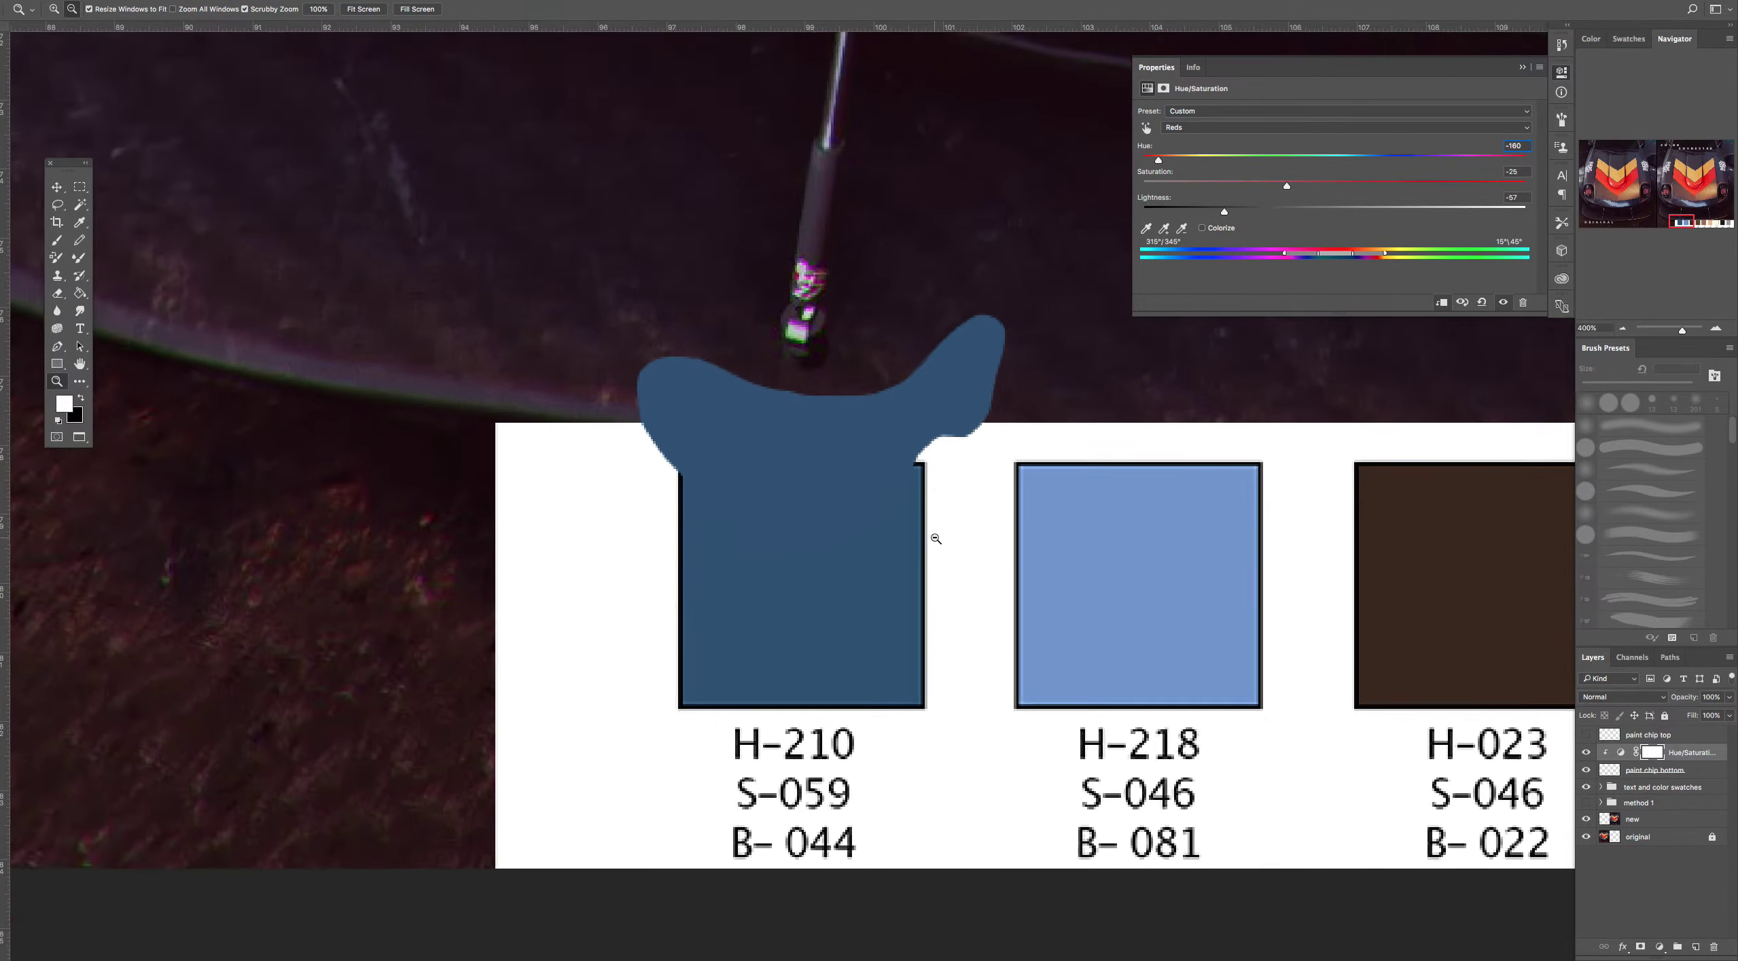
pyautogui.keyDown('alt'); pyautogui.click(935, 538); pyautogui.keyUp('alt')
pyautogui.keyDown('alt'); pyautogui.click(944, 536); pyautogui.keyUp('alt')
pyautogui.keyDown('alt'); pyautogui.click(951, 527); pyautogui.keyUp('alt')
pyautogui.keyDown('alt'); pyautogui.click(963, 516); pyautogui.keyUp('alt')
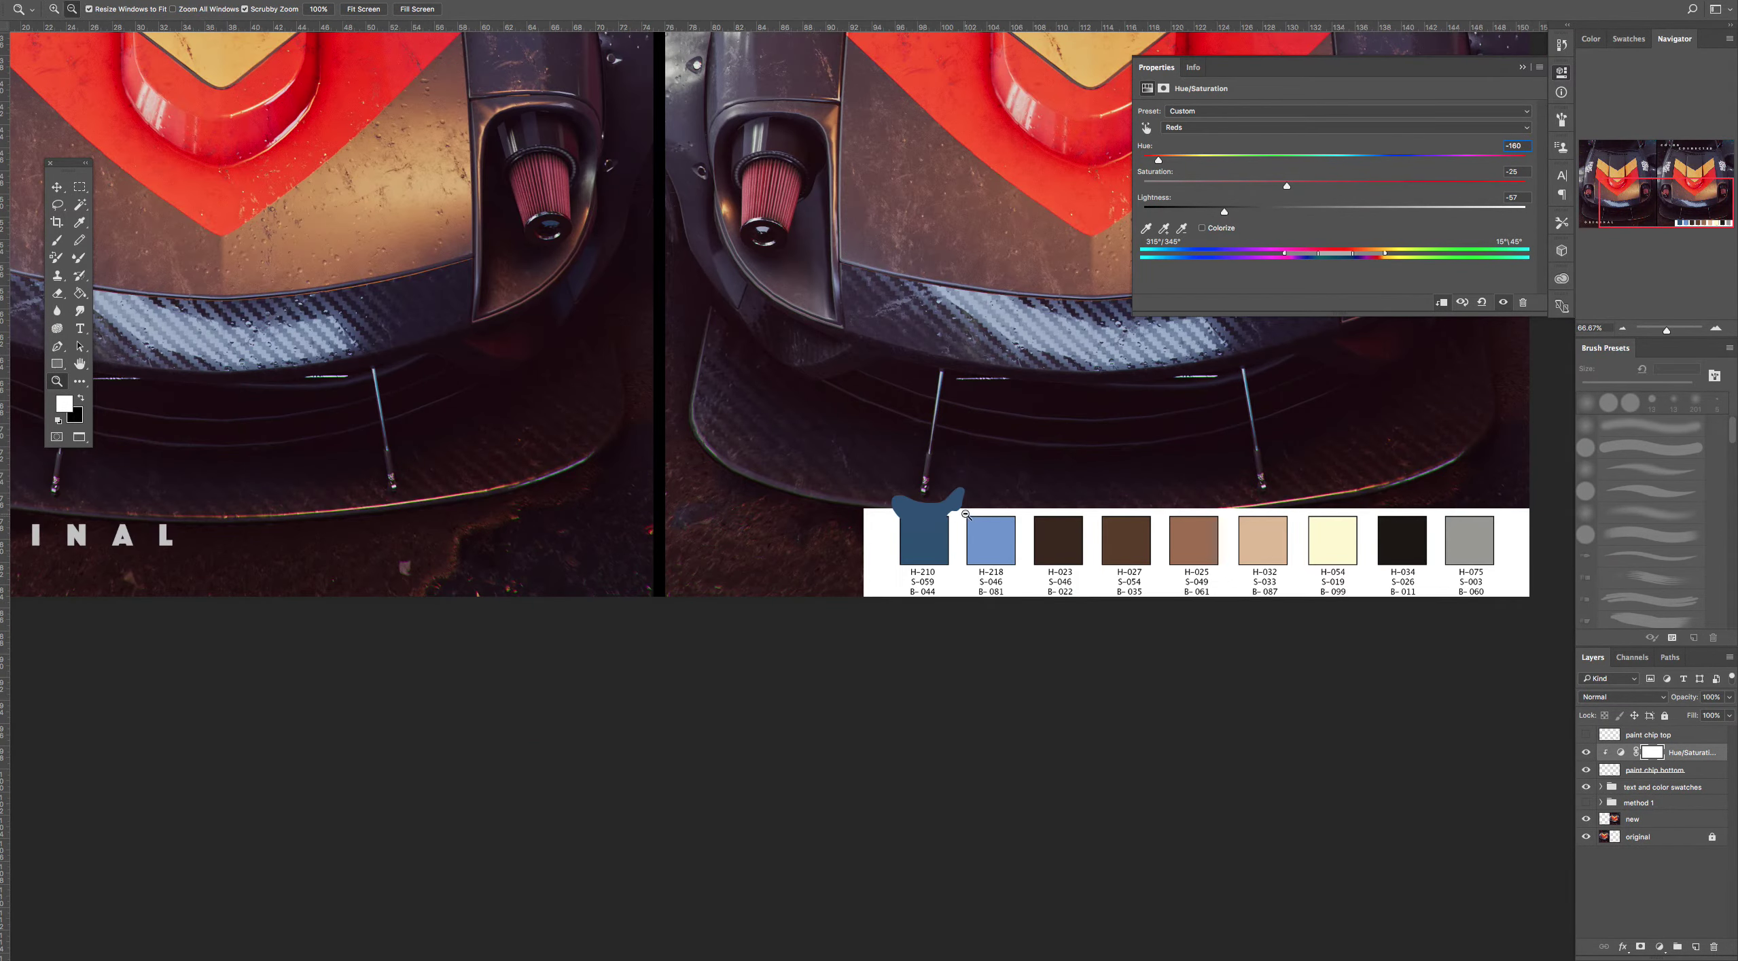
pyautogui.keyDown('alt'); pyautogui.click(965, 514); pyautogui.keyUp('alt')
pyautogui.moveTo(1043, 455); pyautogui.dragTo(861, 696)
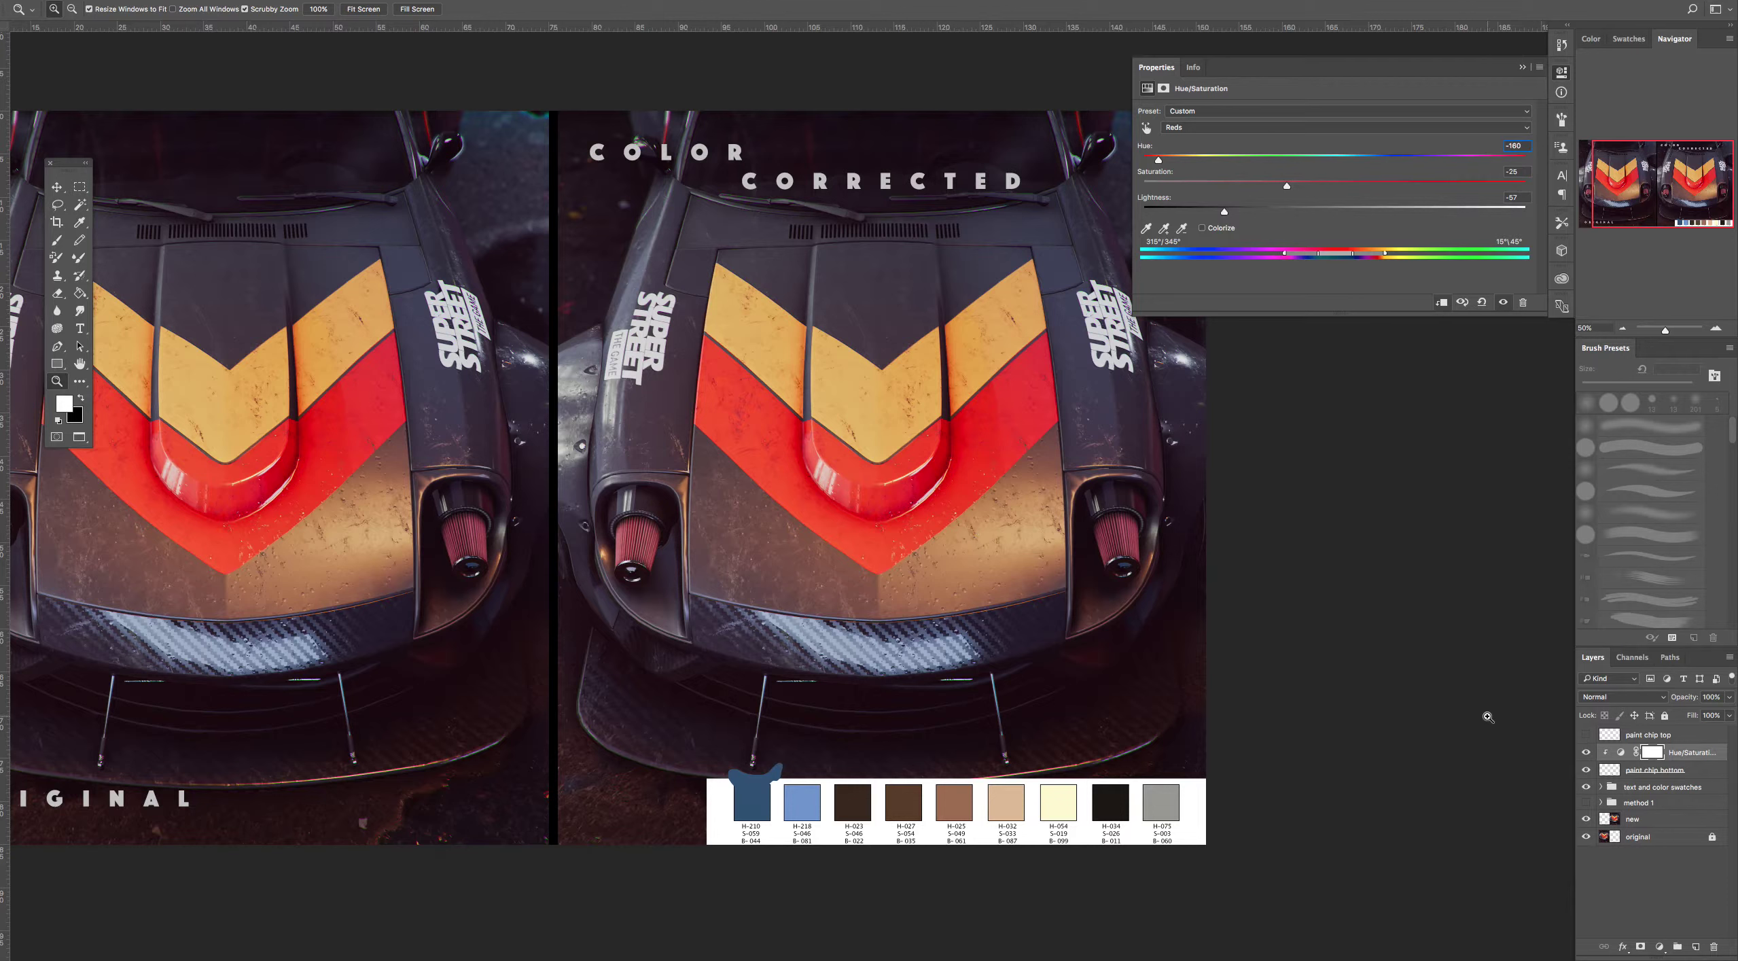
# Unclip Hue/Saturation 1, drag it down above the new car layer, and expand the method 1 group
pyautogui.keyDown('alt'); pyautogui.click(1620, 762); pyautogui.keyUp('alt')
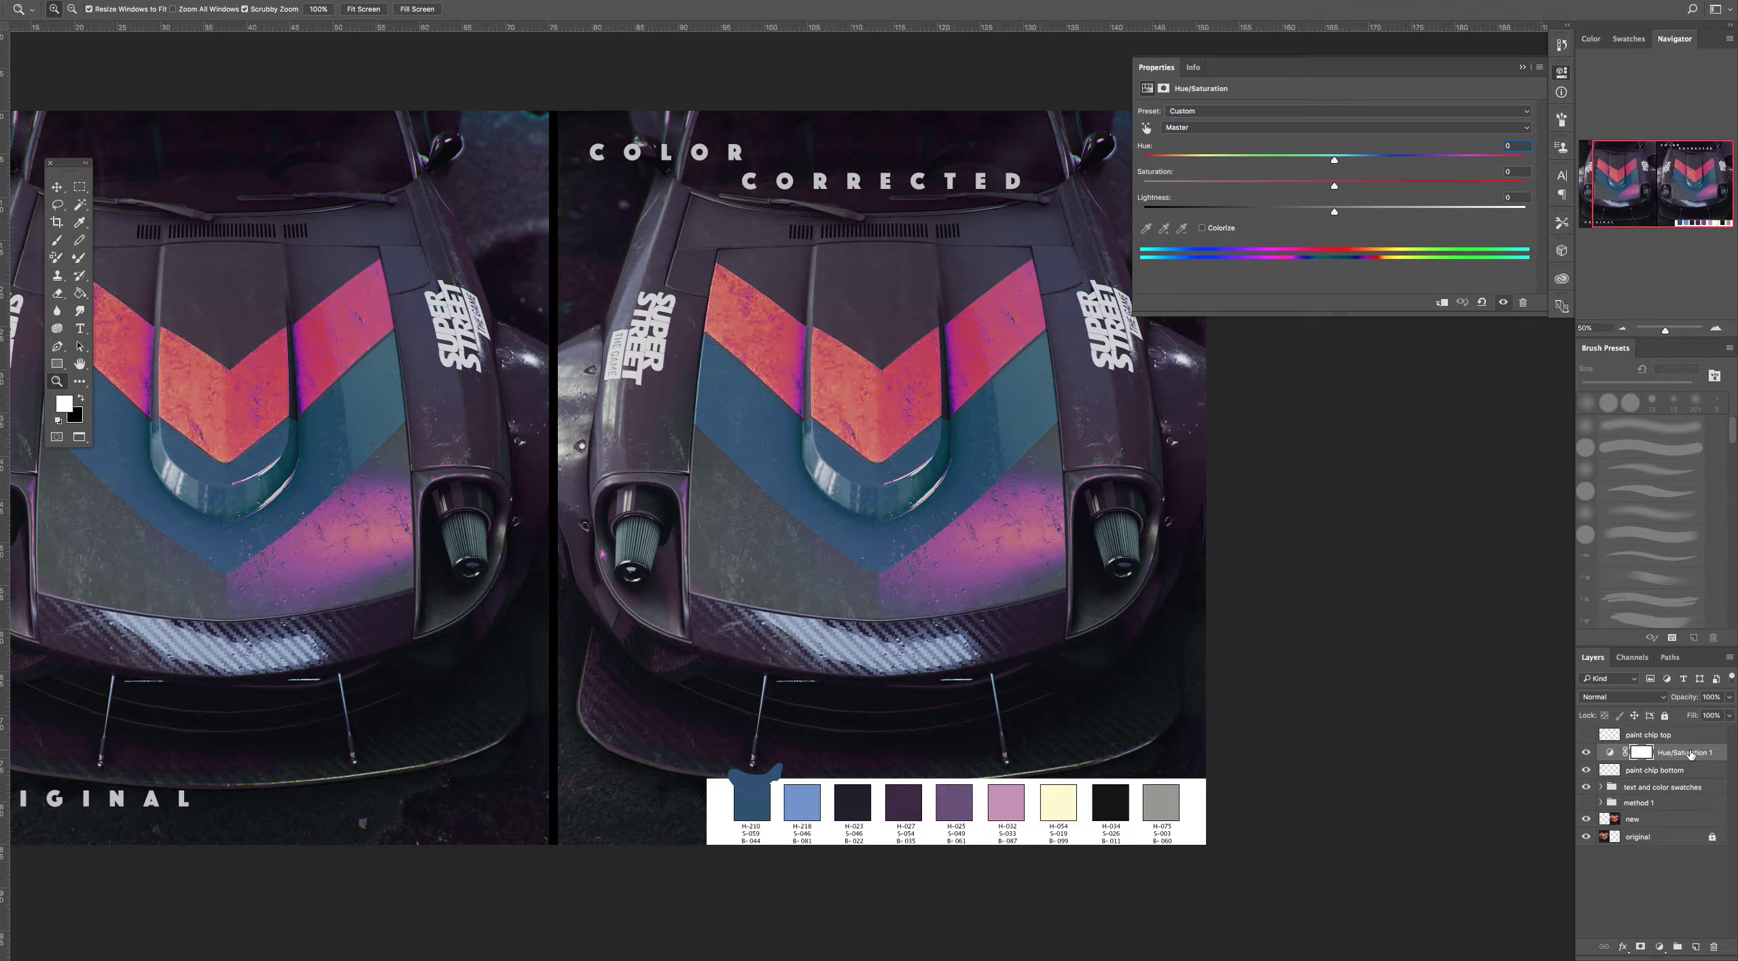
pyautogui.moveTo(1691, 753); pyautogui.dragTo(1690, 809)
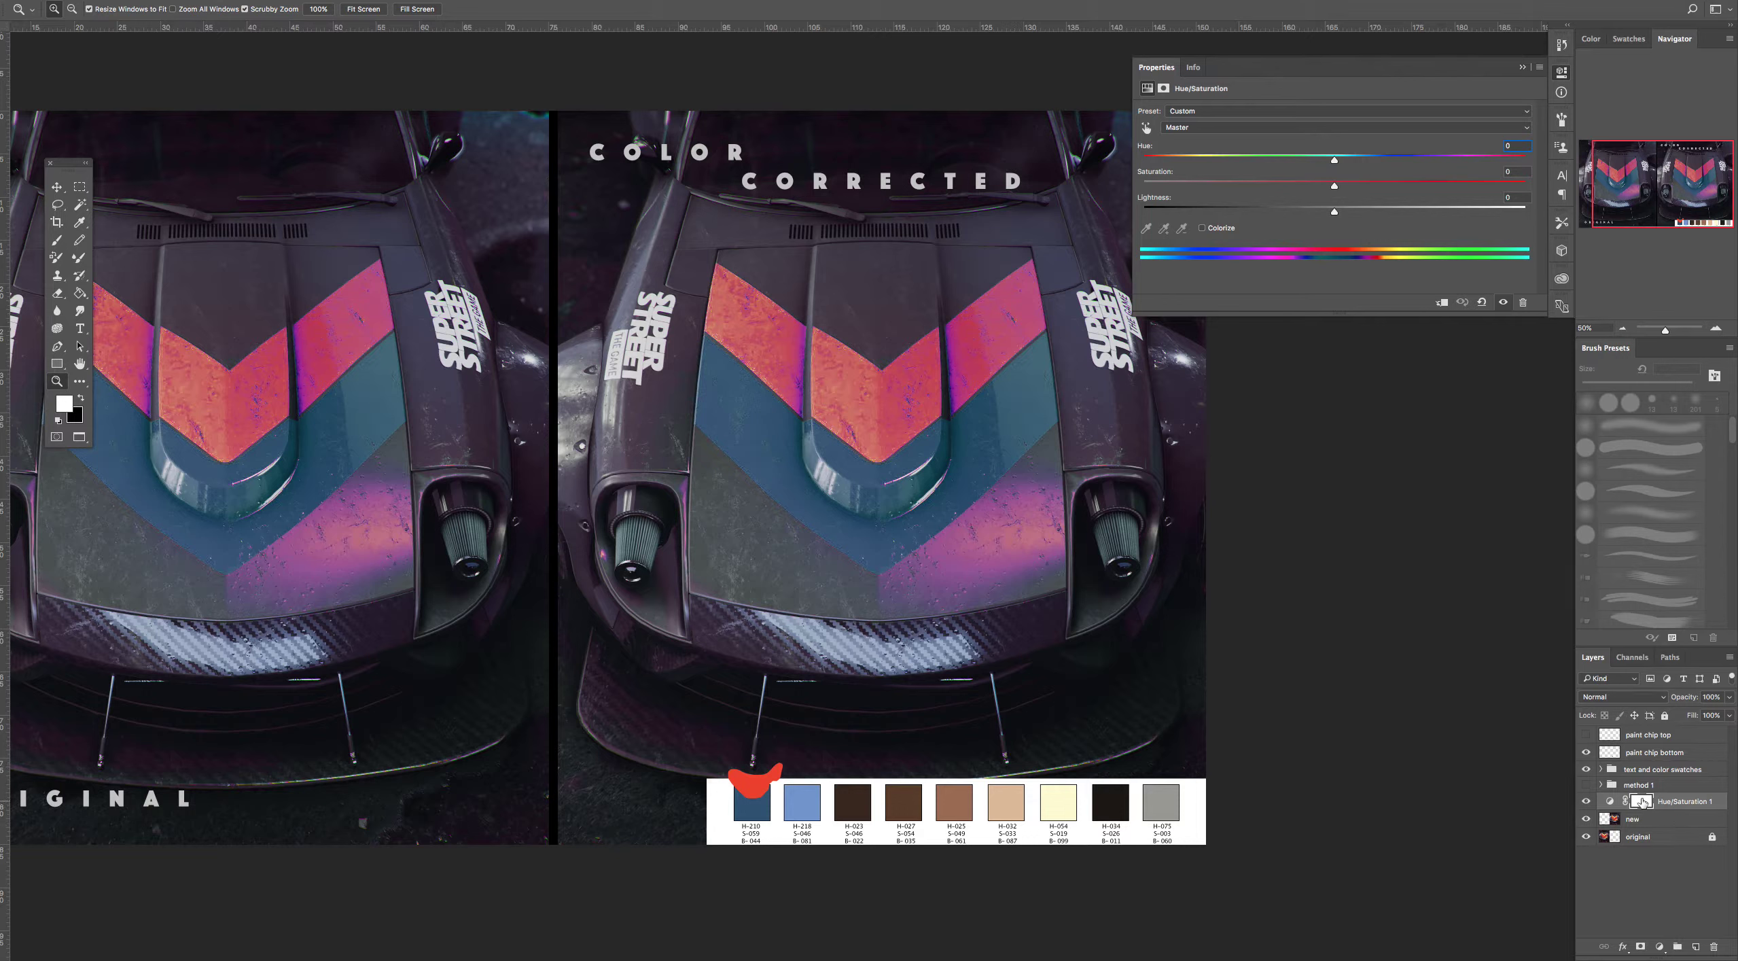
pyautogui.click(1601, 785)
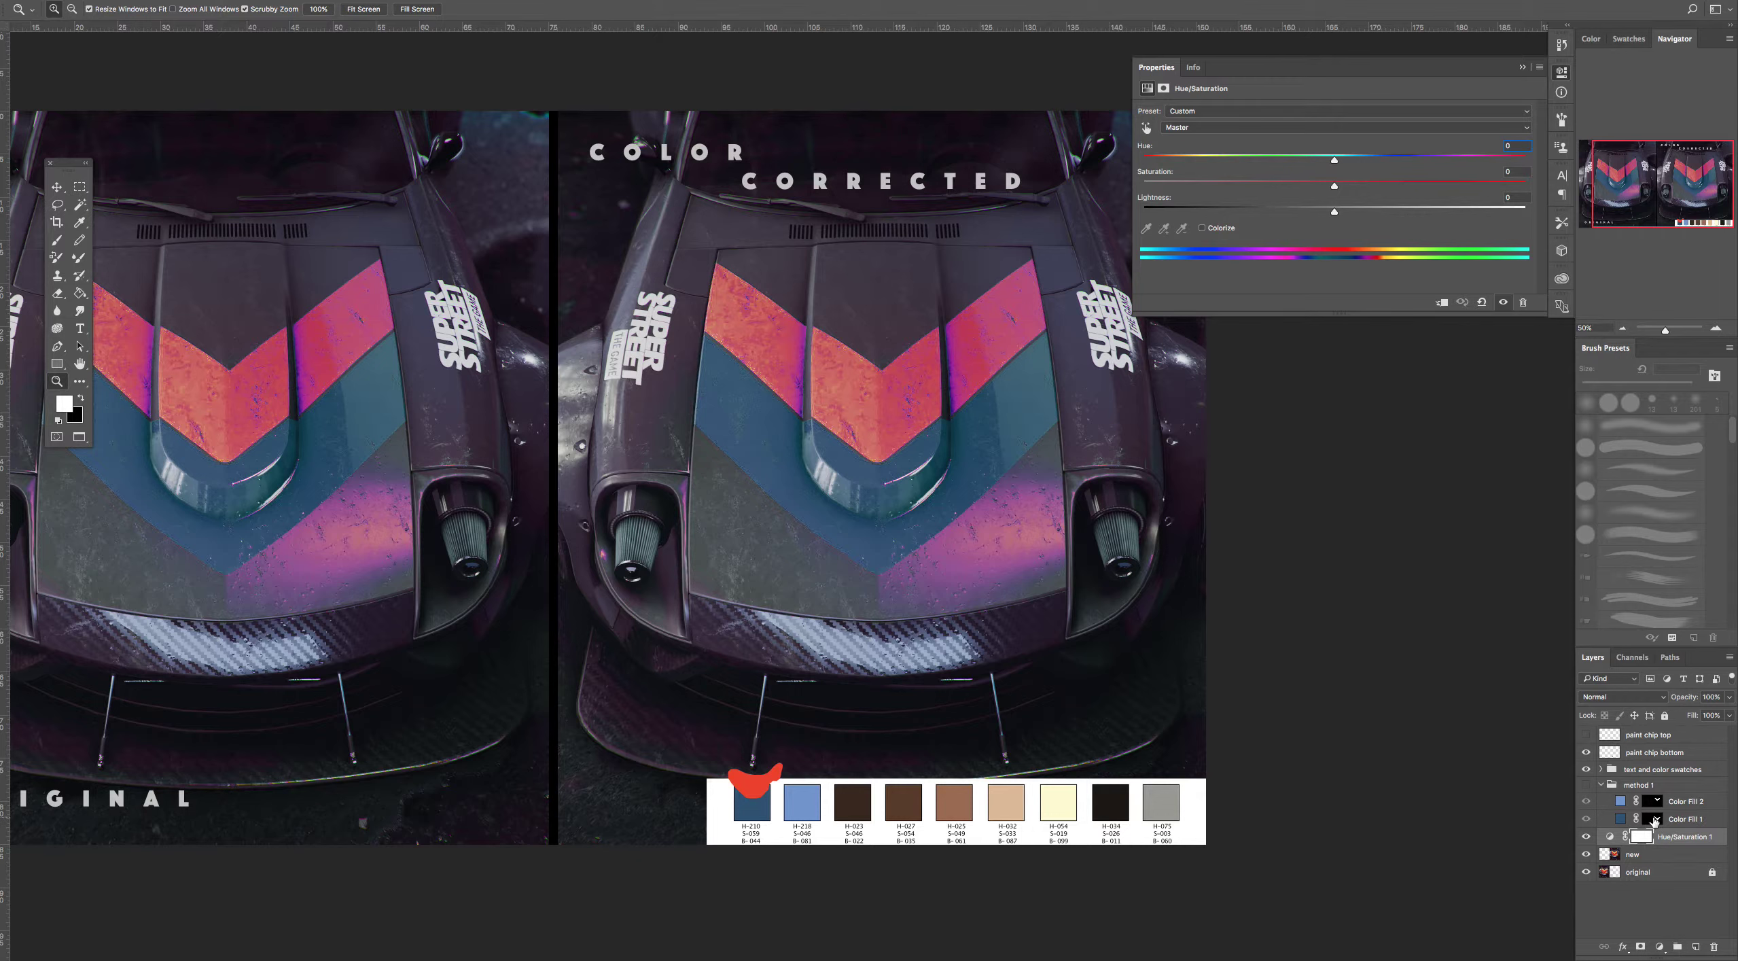
# Drag Color Fill 1's stripe mask onto Hue/Saturation 1 and confirm replacing its layer mask
pyautogui.moveTo(1655, 819); pyautogui.dragTo(1651, 839)
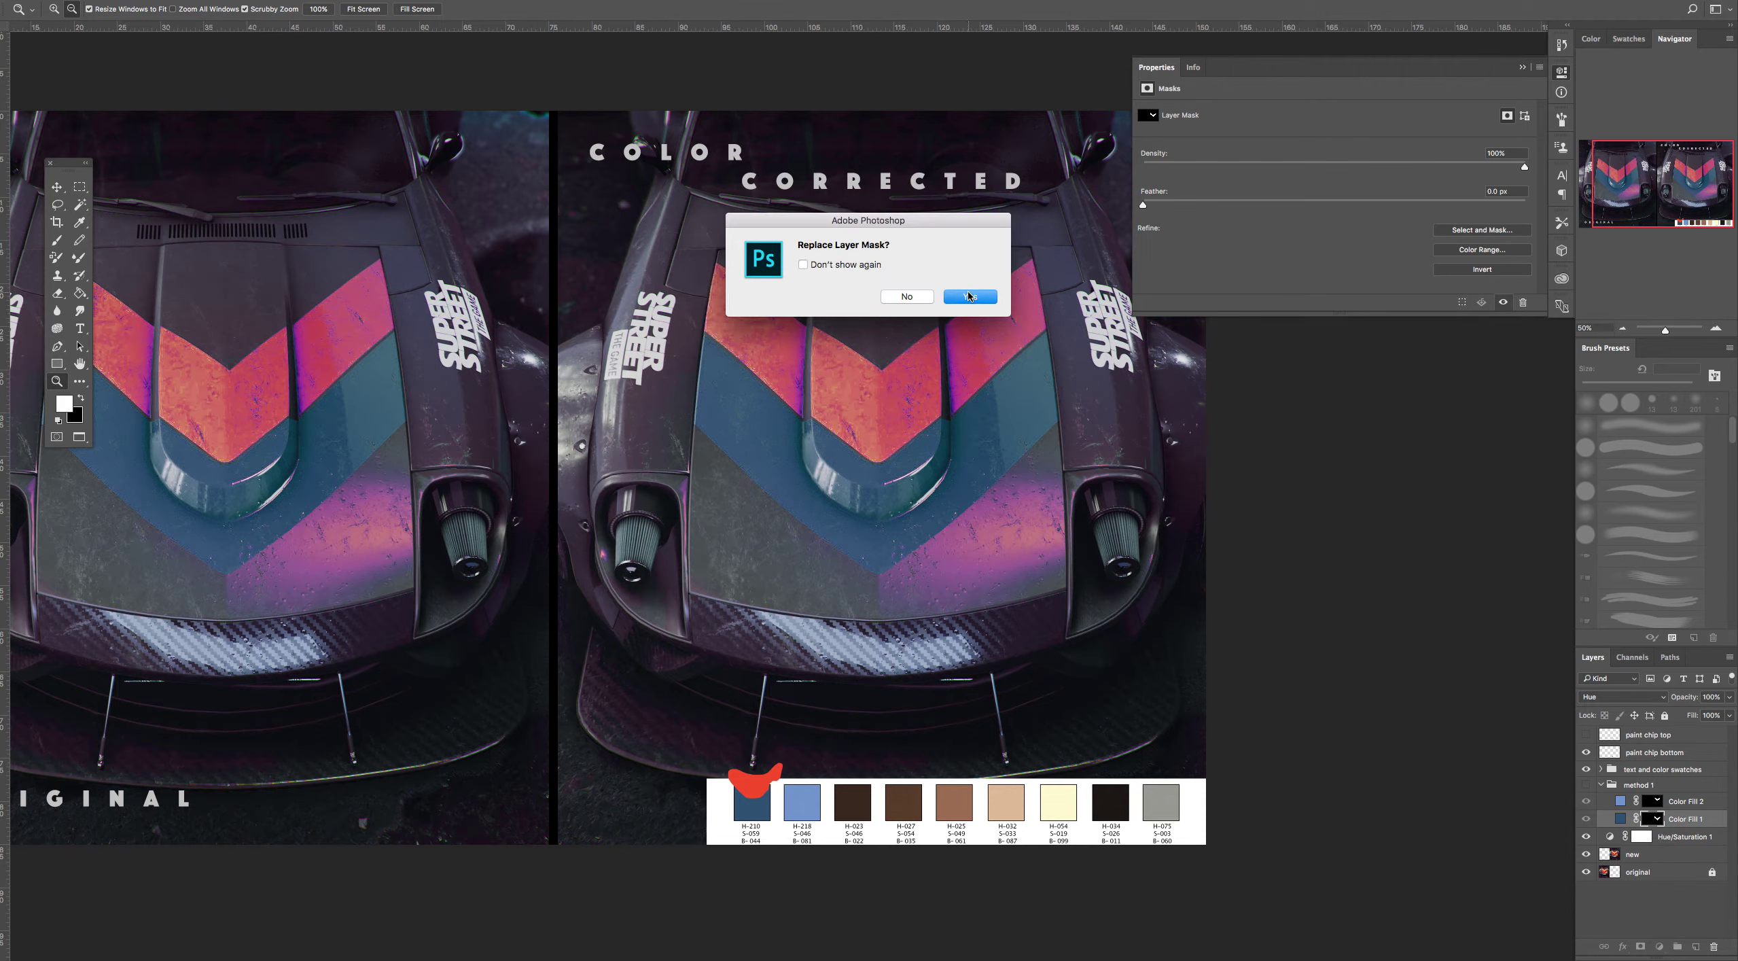
pyautogui.click(969, 297)
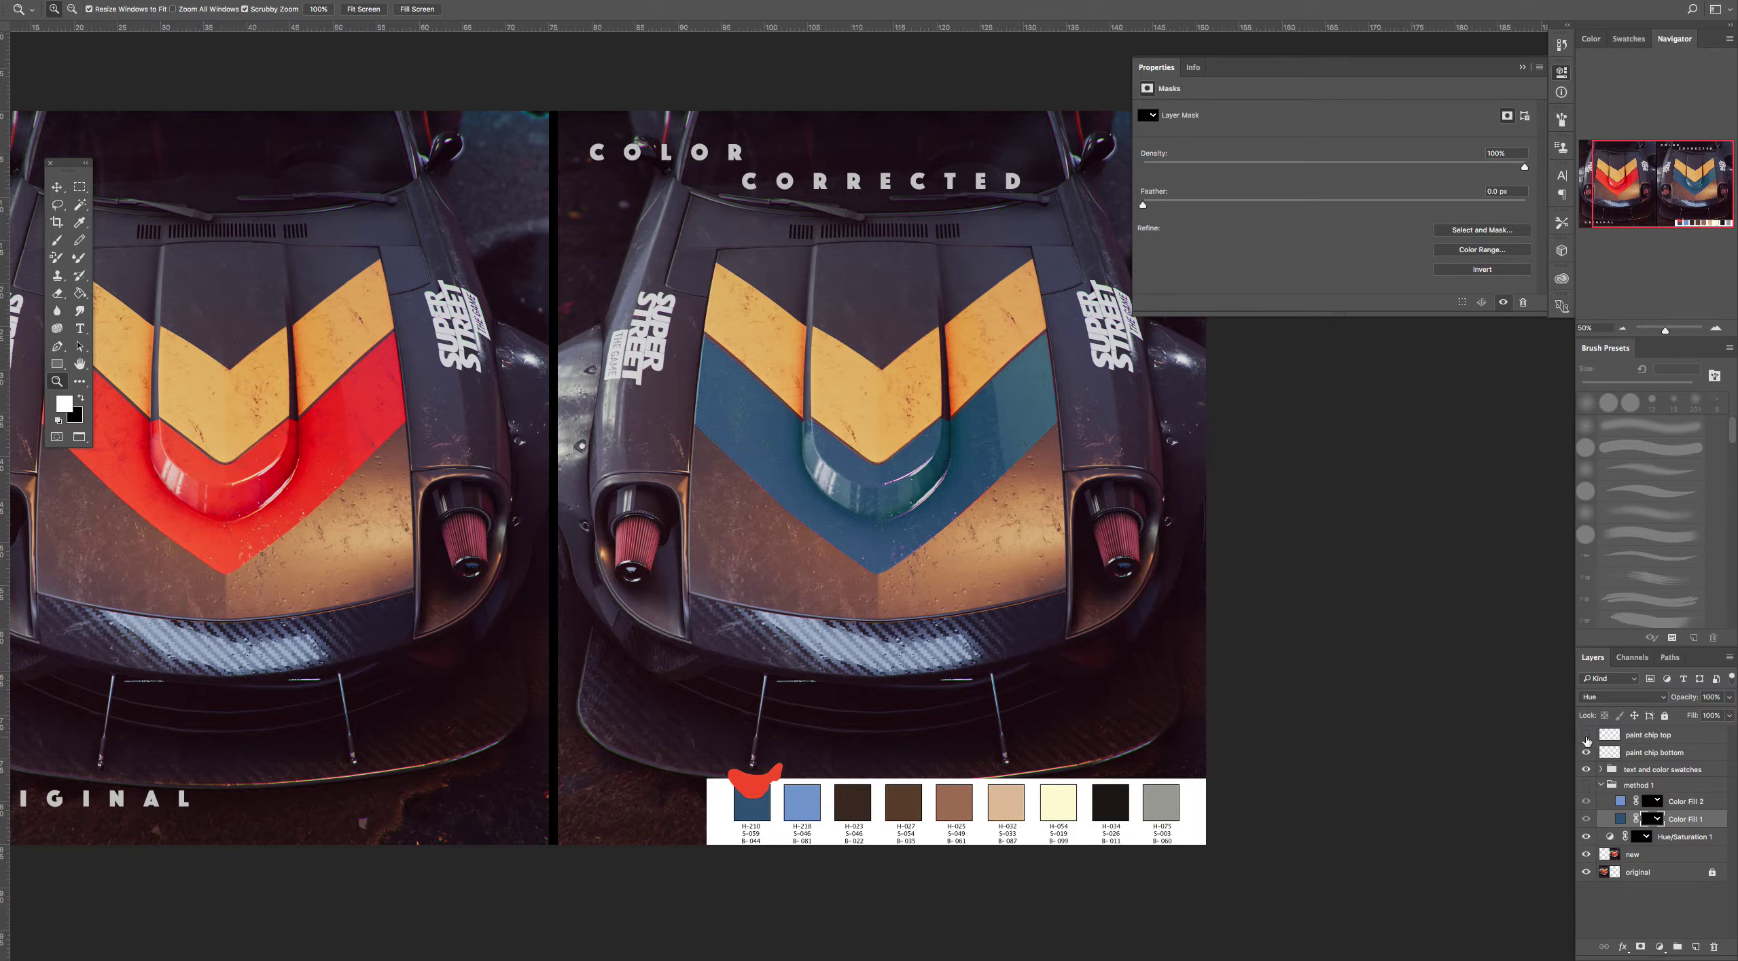
# Show the yellow 'paint chip top' layer, hide the red 'paint chip bottom', and select 'paint chip top'
pyautogui.click(1586, 735)
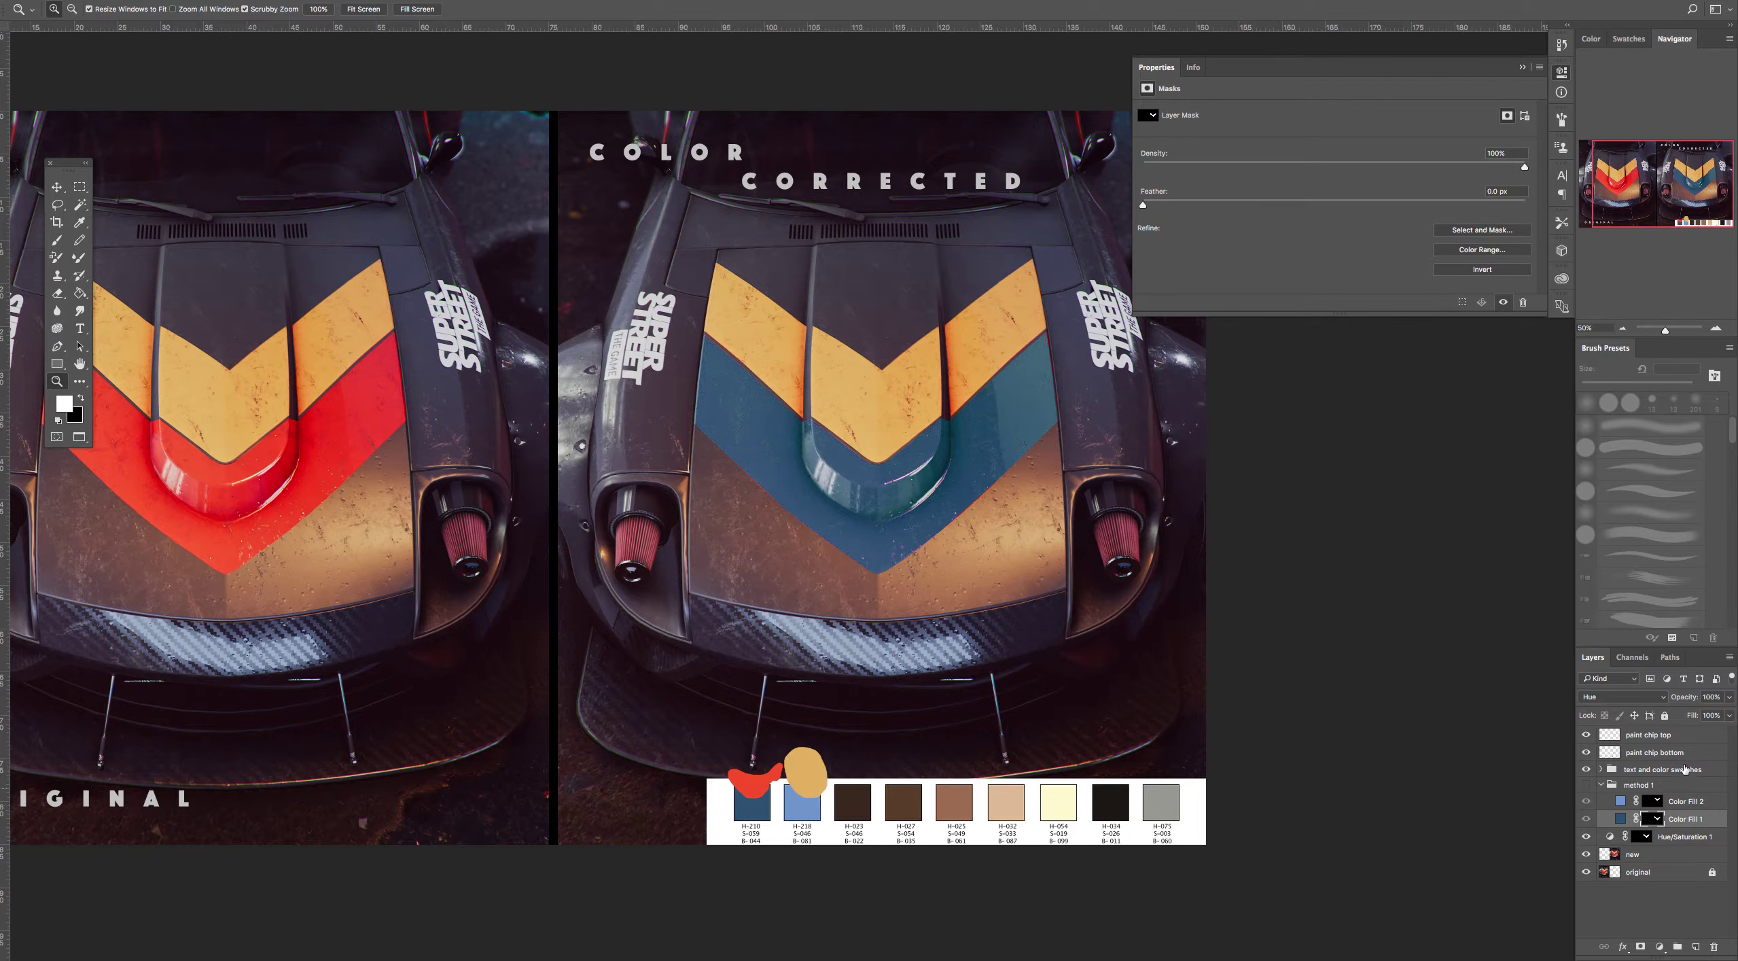
pyautogui.click(1681, 740)
pyautogui.click(1585, 752)
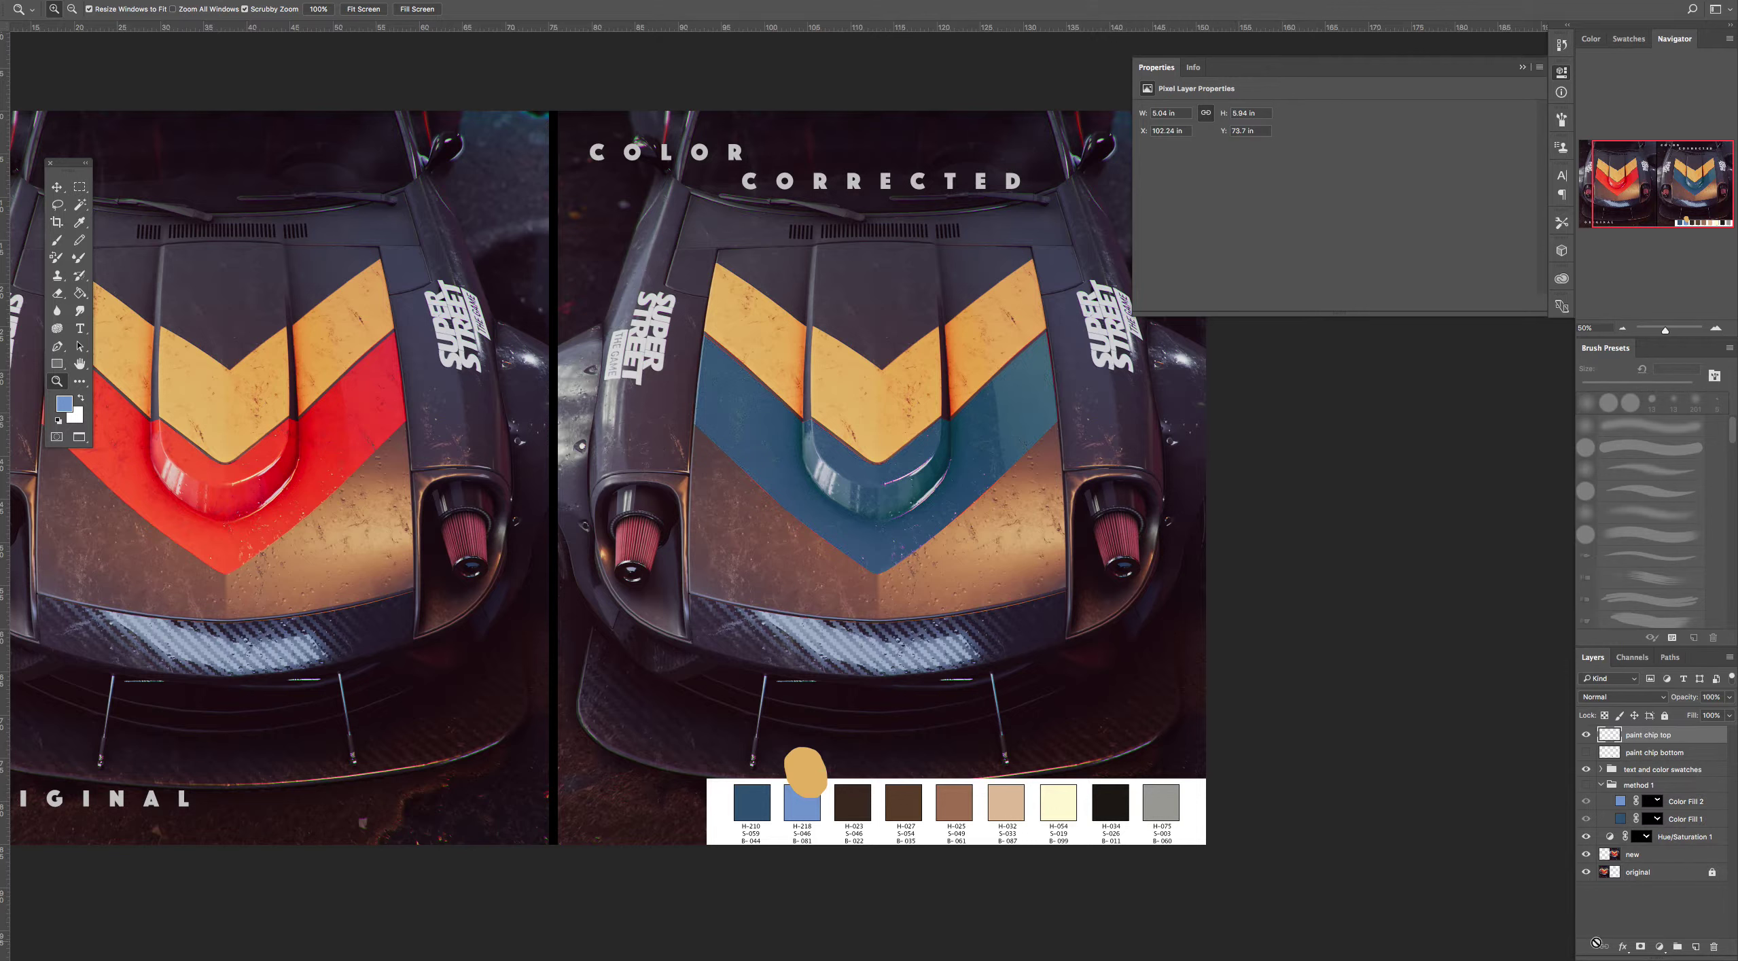
# Add a Hue/Saturation adjustment layer clipped to the 'paint chip top' layer
pyautogui.click(1658, 945)
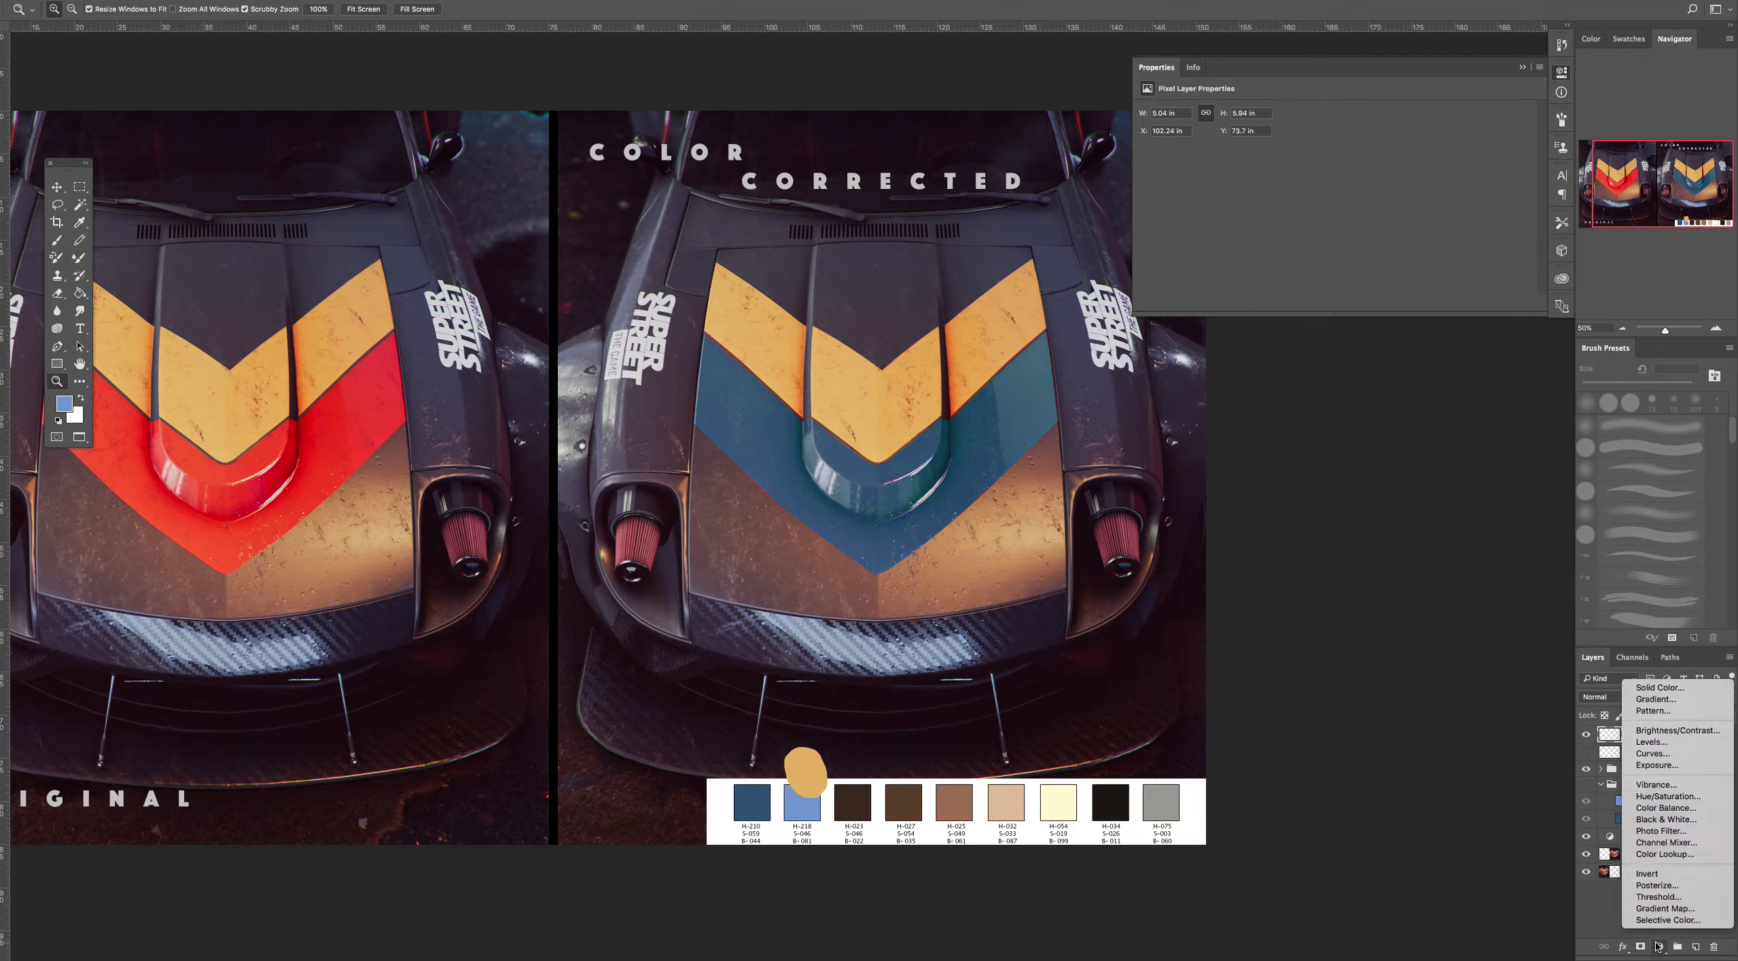
pyautogui.click(1662, 797)
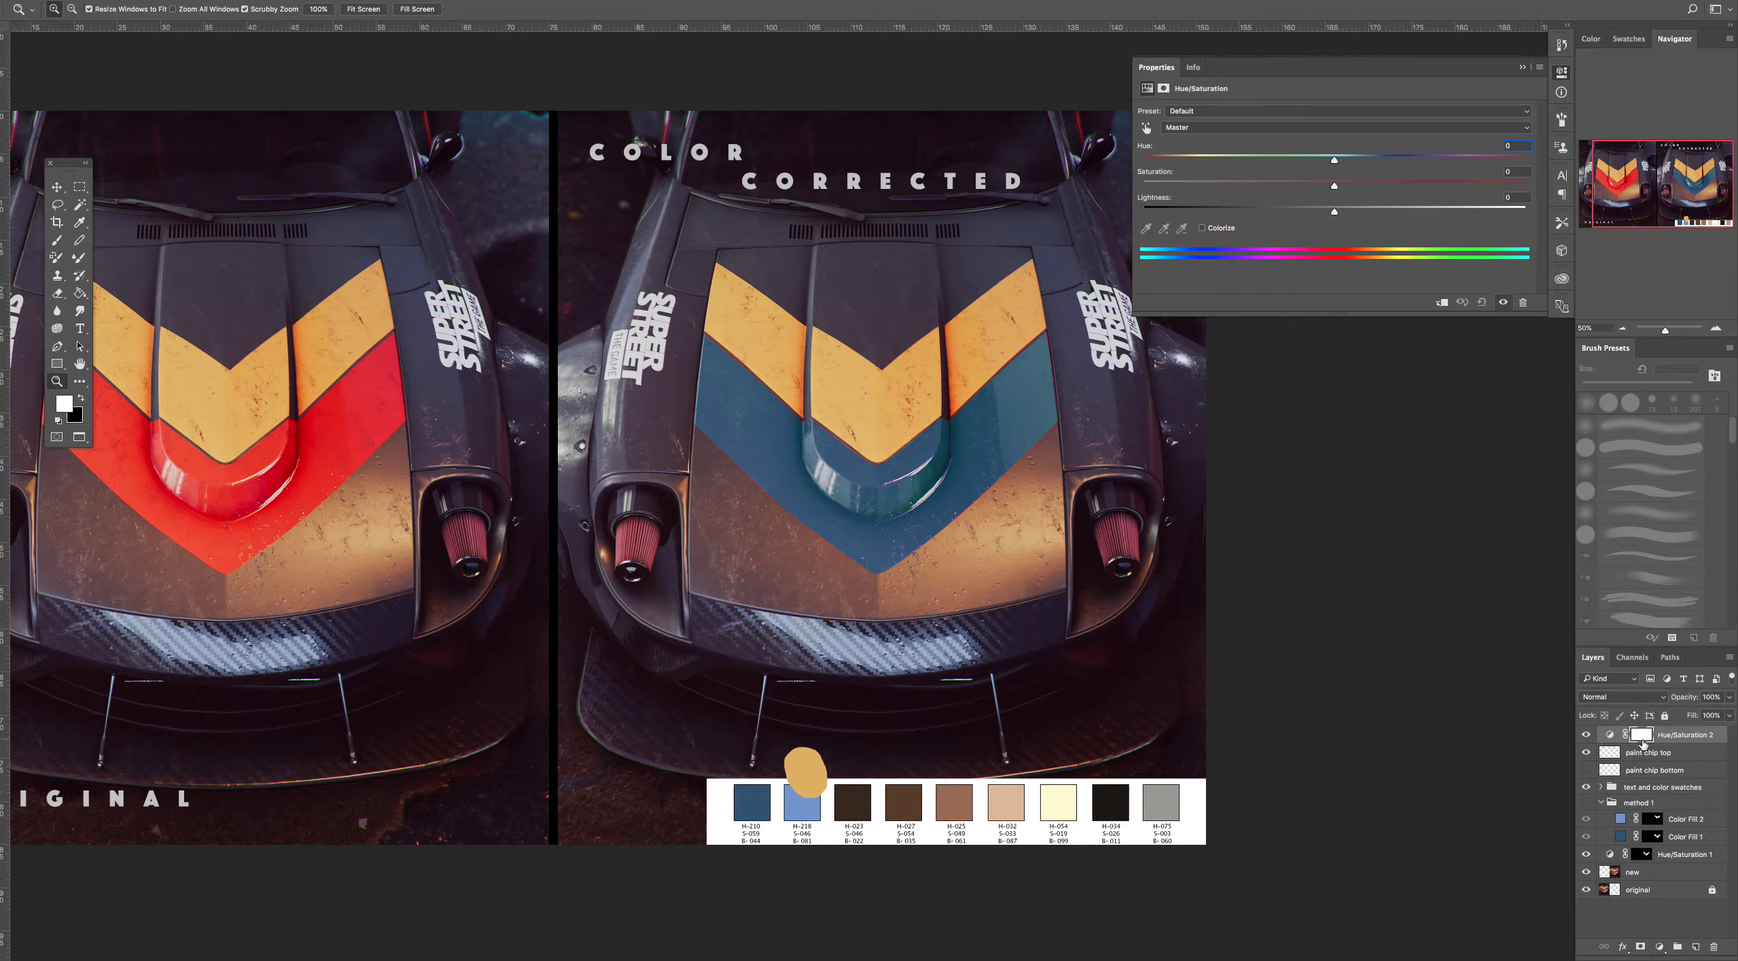
pyautogui.press('alt')
pyautogui.keyDown('alt'); pyautogui.click(1629, 742); pyautogui.keyUp('alt')
# Zoom in on the H-218 swatch and its labels, and enable the on-image targeted adjustment
pyautogui.click(810, 794)
pyautogui.click(811, 794)
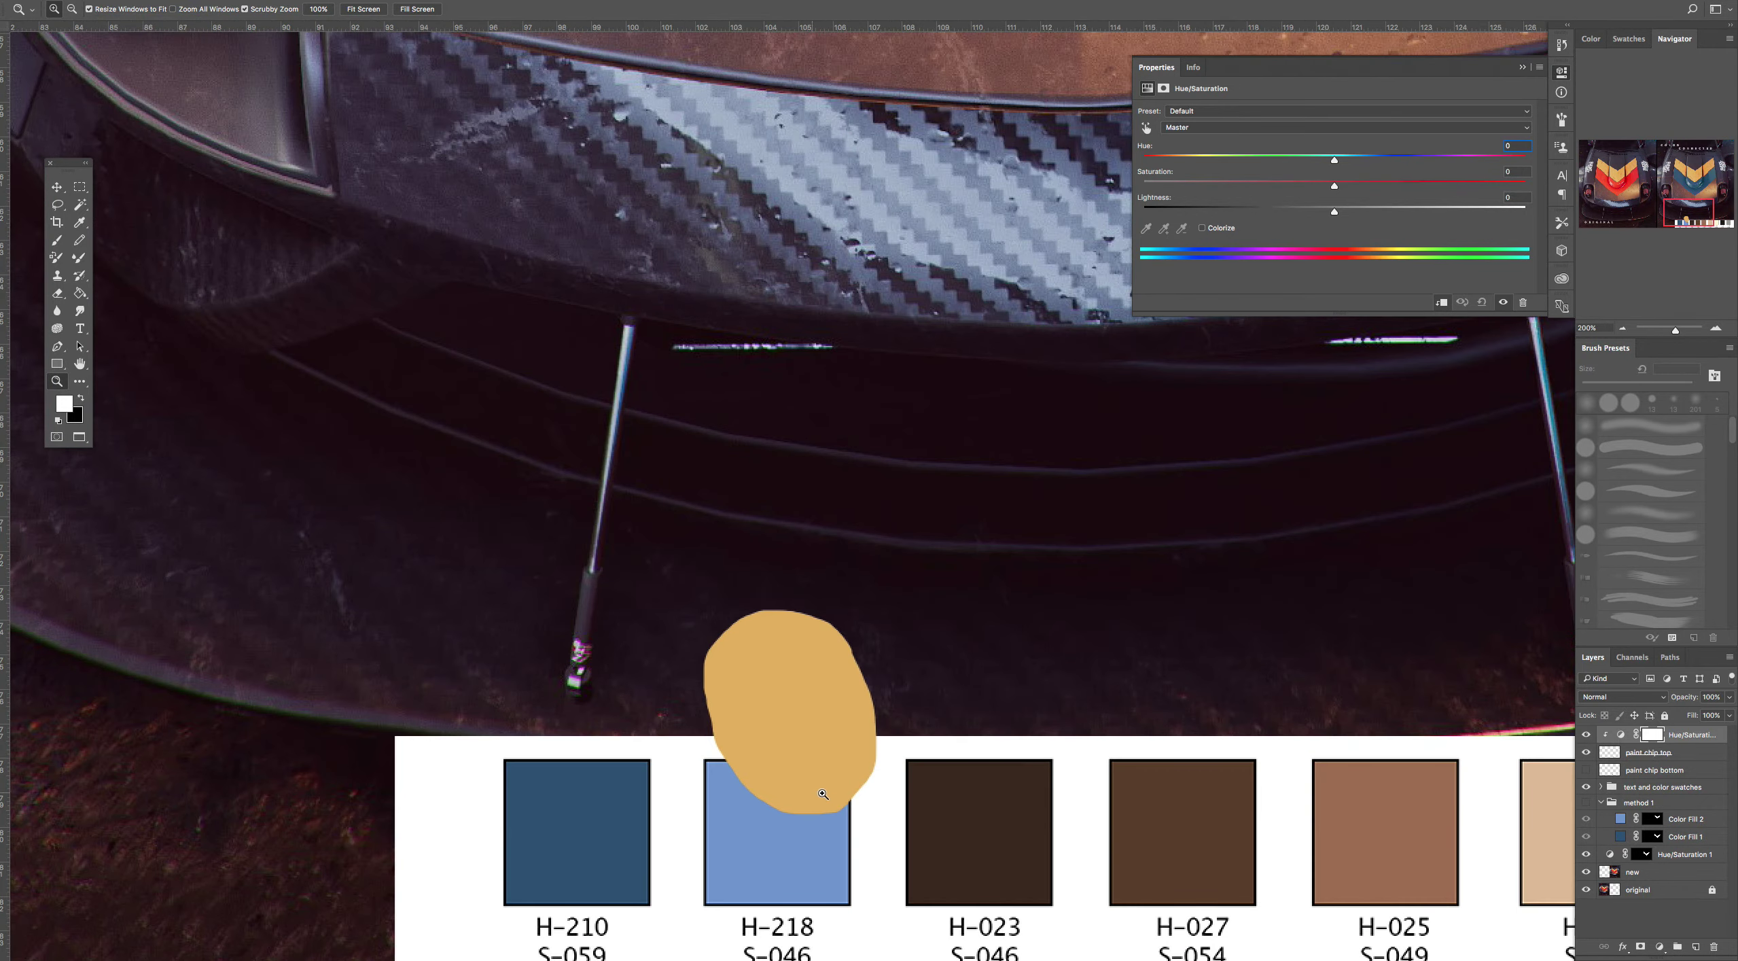
pyautogui.click(814, 796)
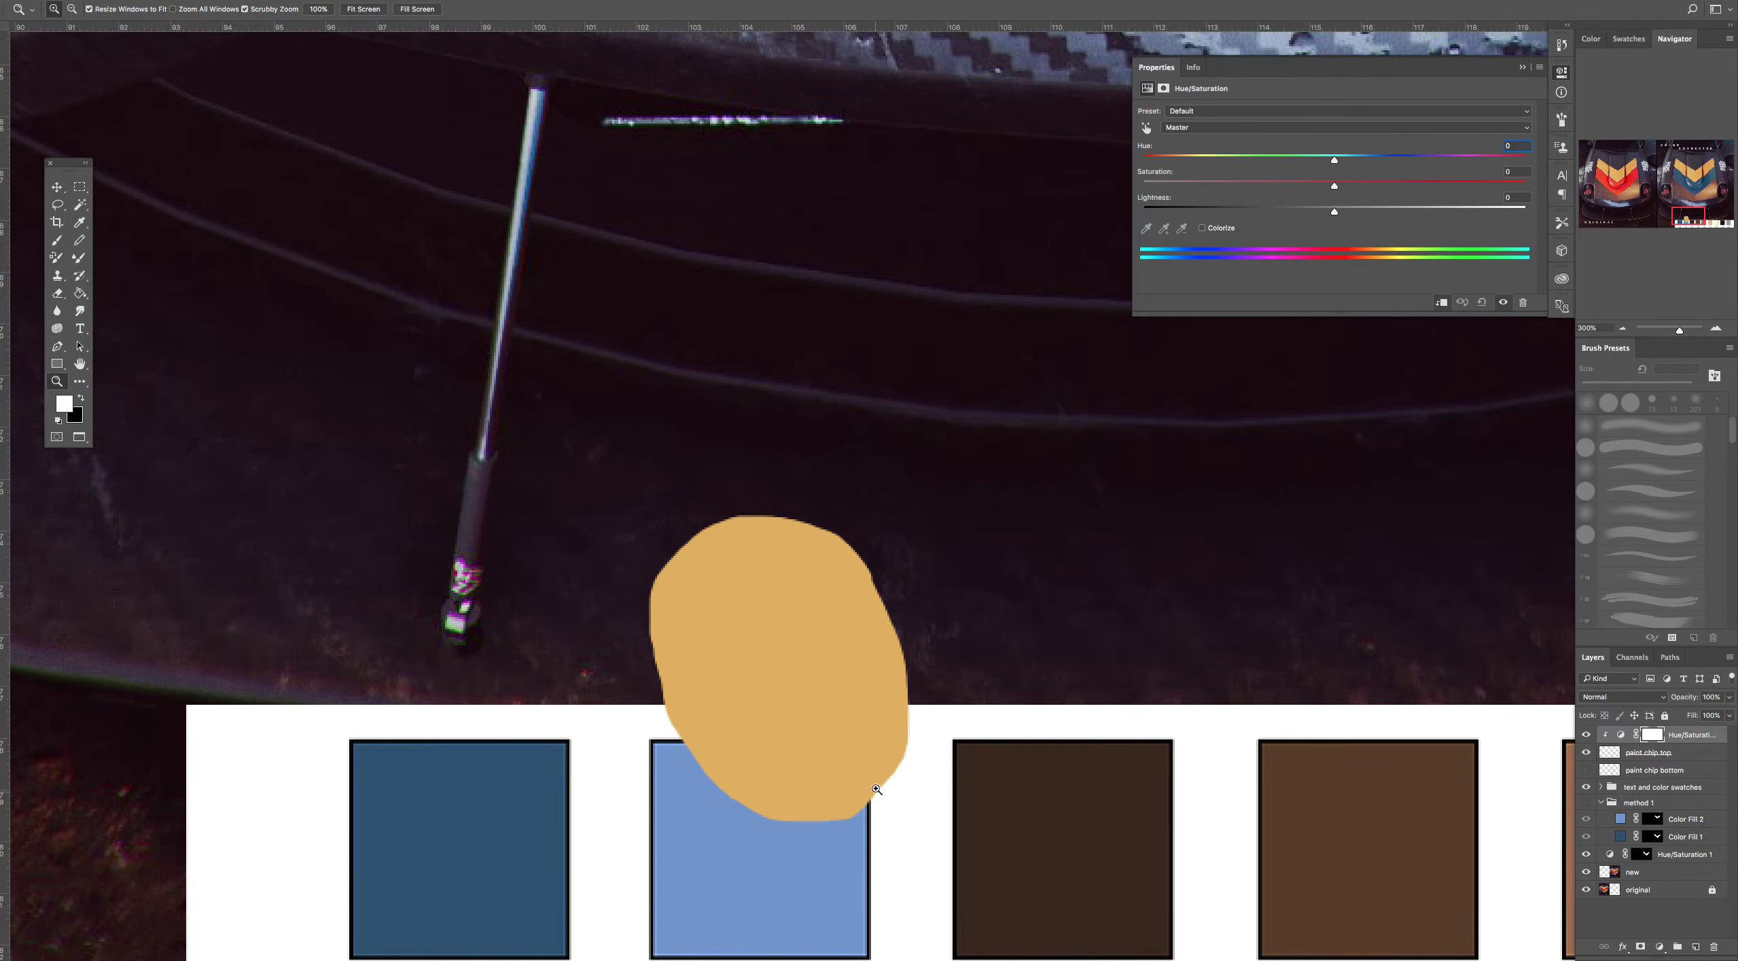
pyautogui.moveTo(876, 789); pyautogui.dragTo(984, 487)
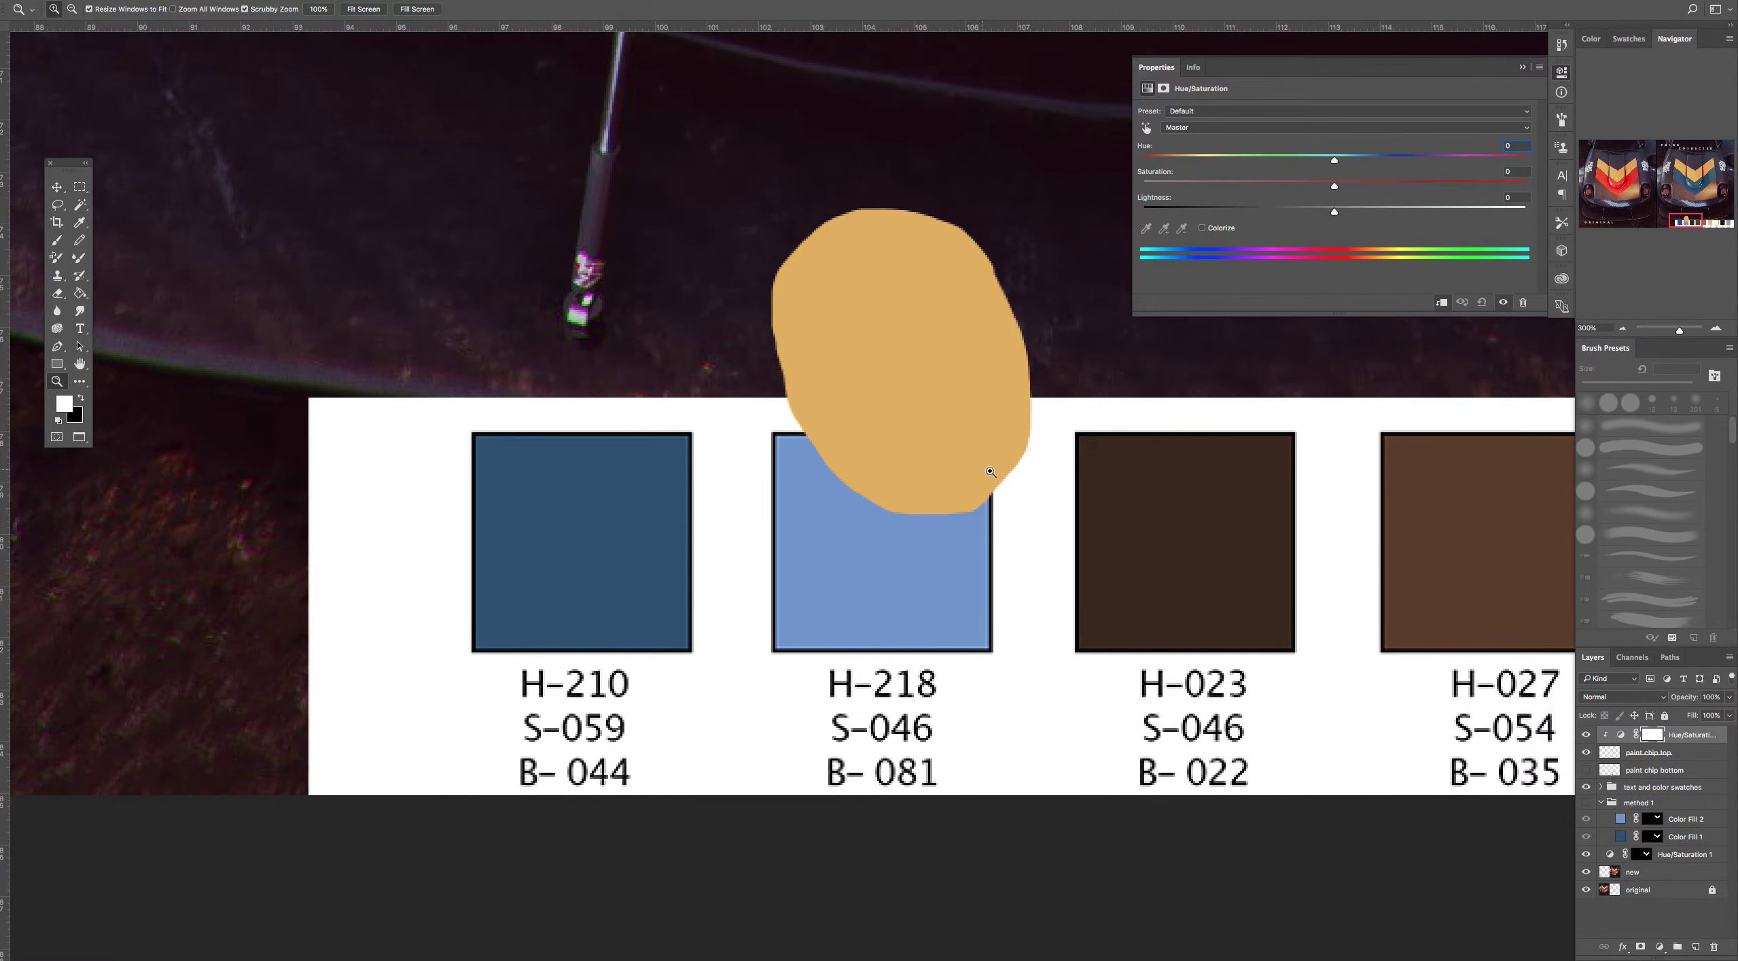
pyautogui.click(1146, 128)
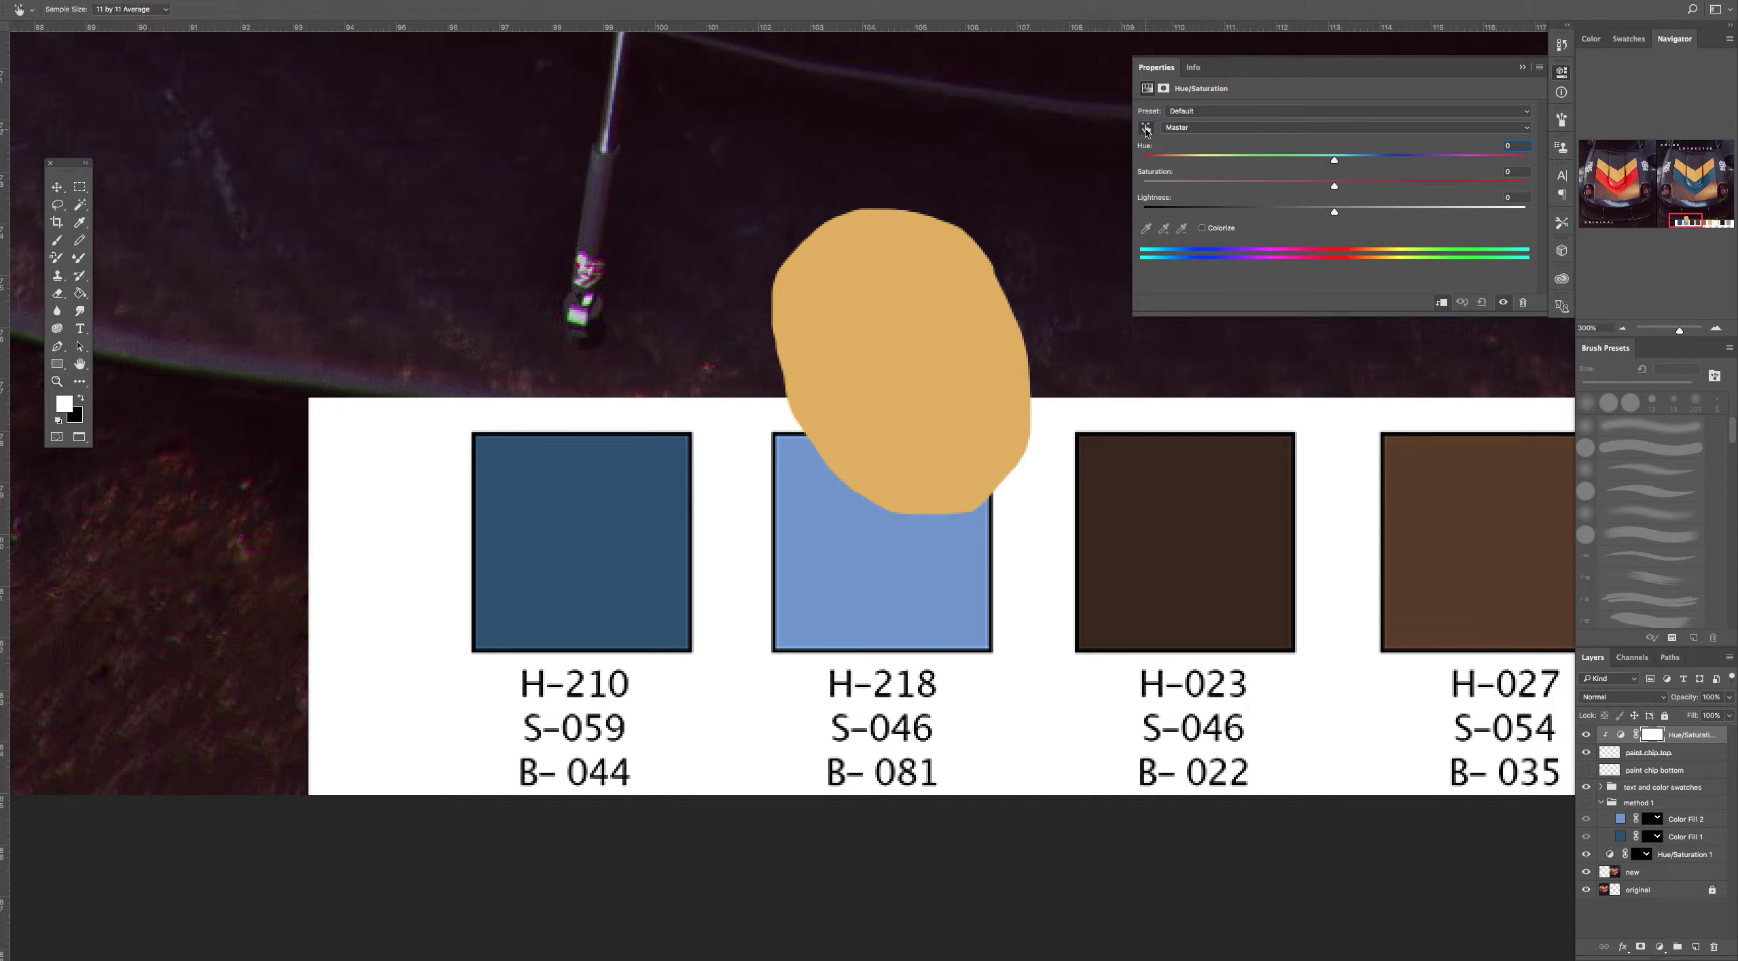
# Shift the Yellows channel to hue -180, saturation -31, lightness -43, turning the chip violet-blue
pyautogui.click(957, 306)
pyautogui.moveTo(1334, 161); pyautogui.dragTo(1531, 163)
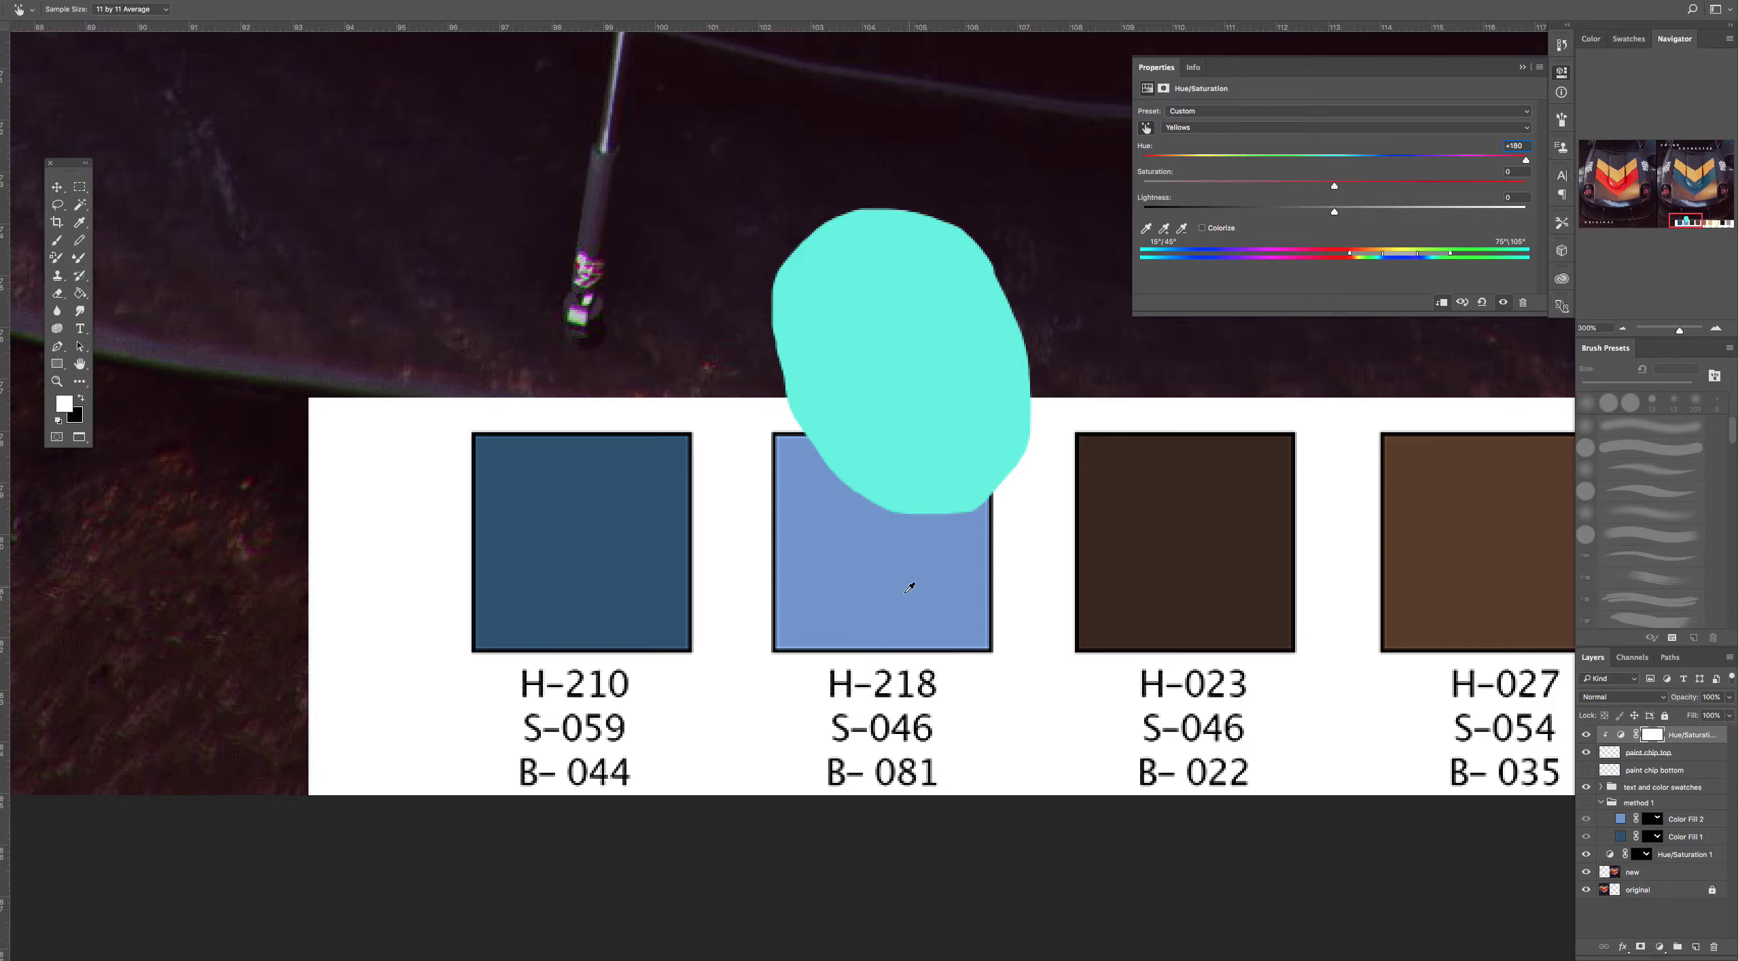
pyautogui.moveTo(1334, 187); pyautogui.dragTo(1218, 190)
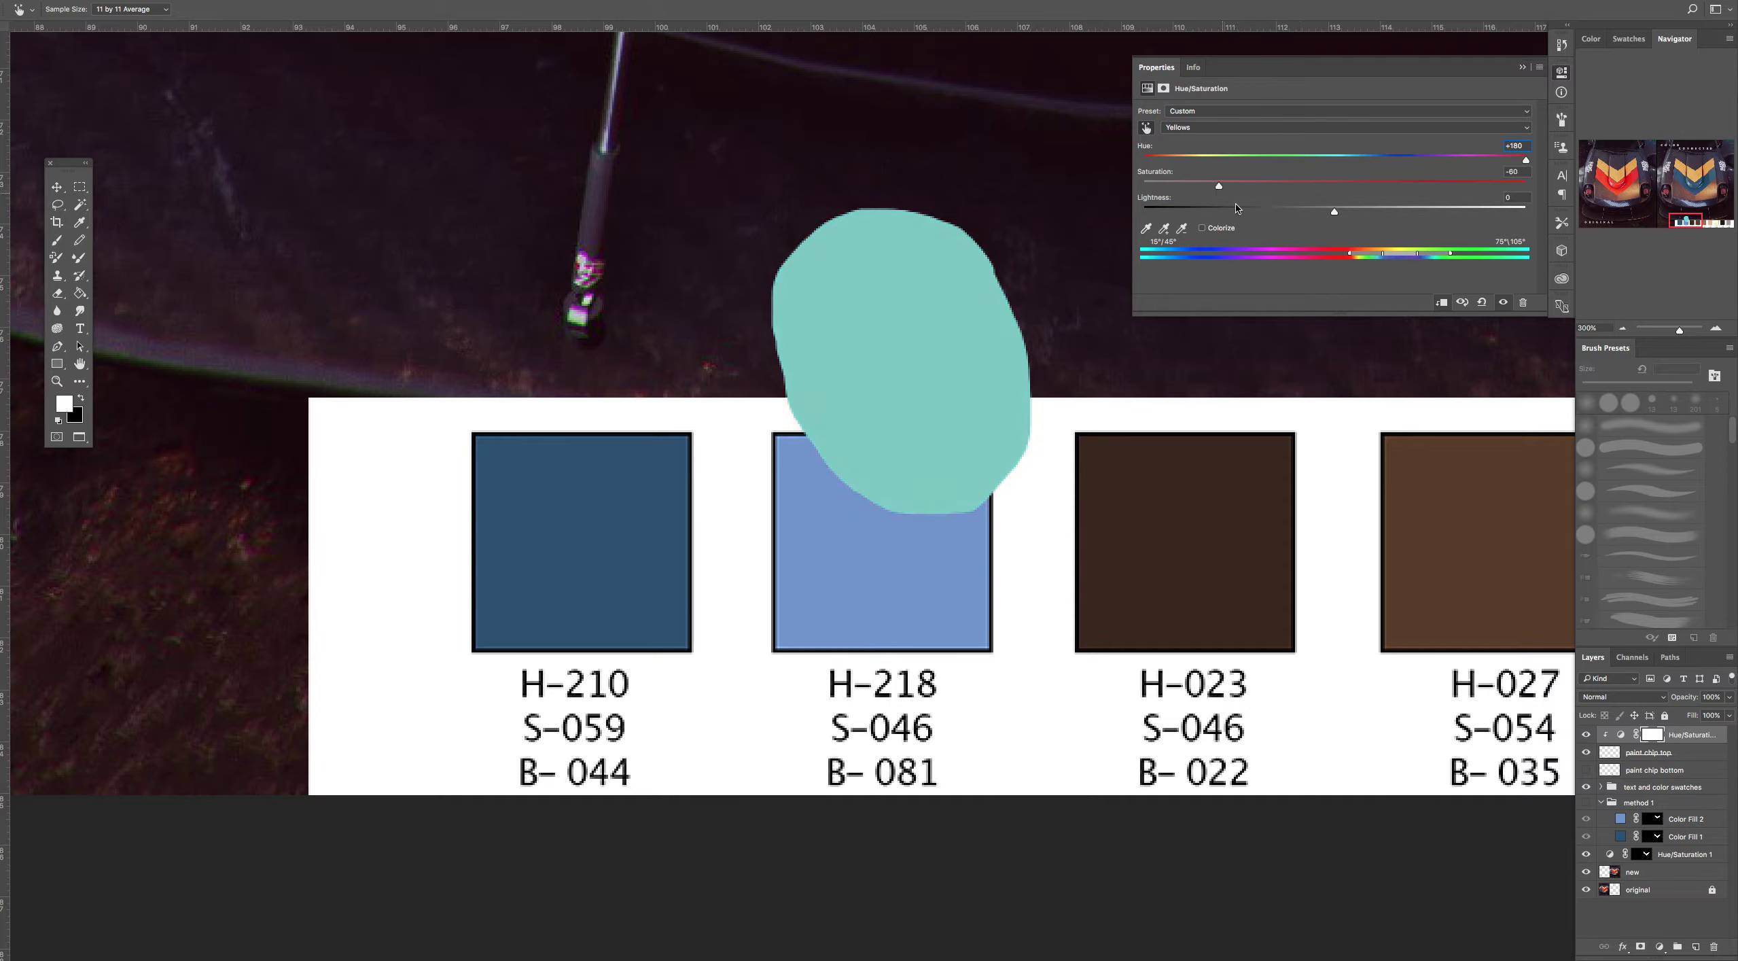
pyautogui.moveTo(1526, 163); pyautogui.dragTo(1127, 161)
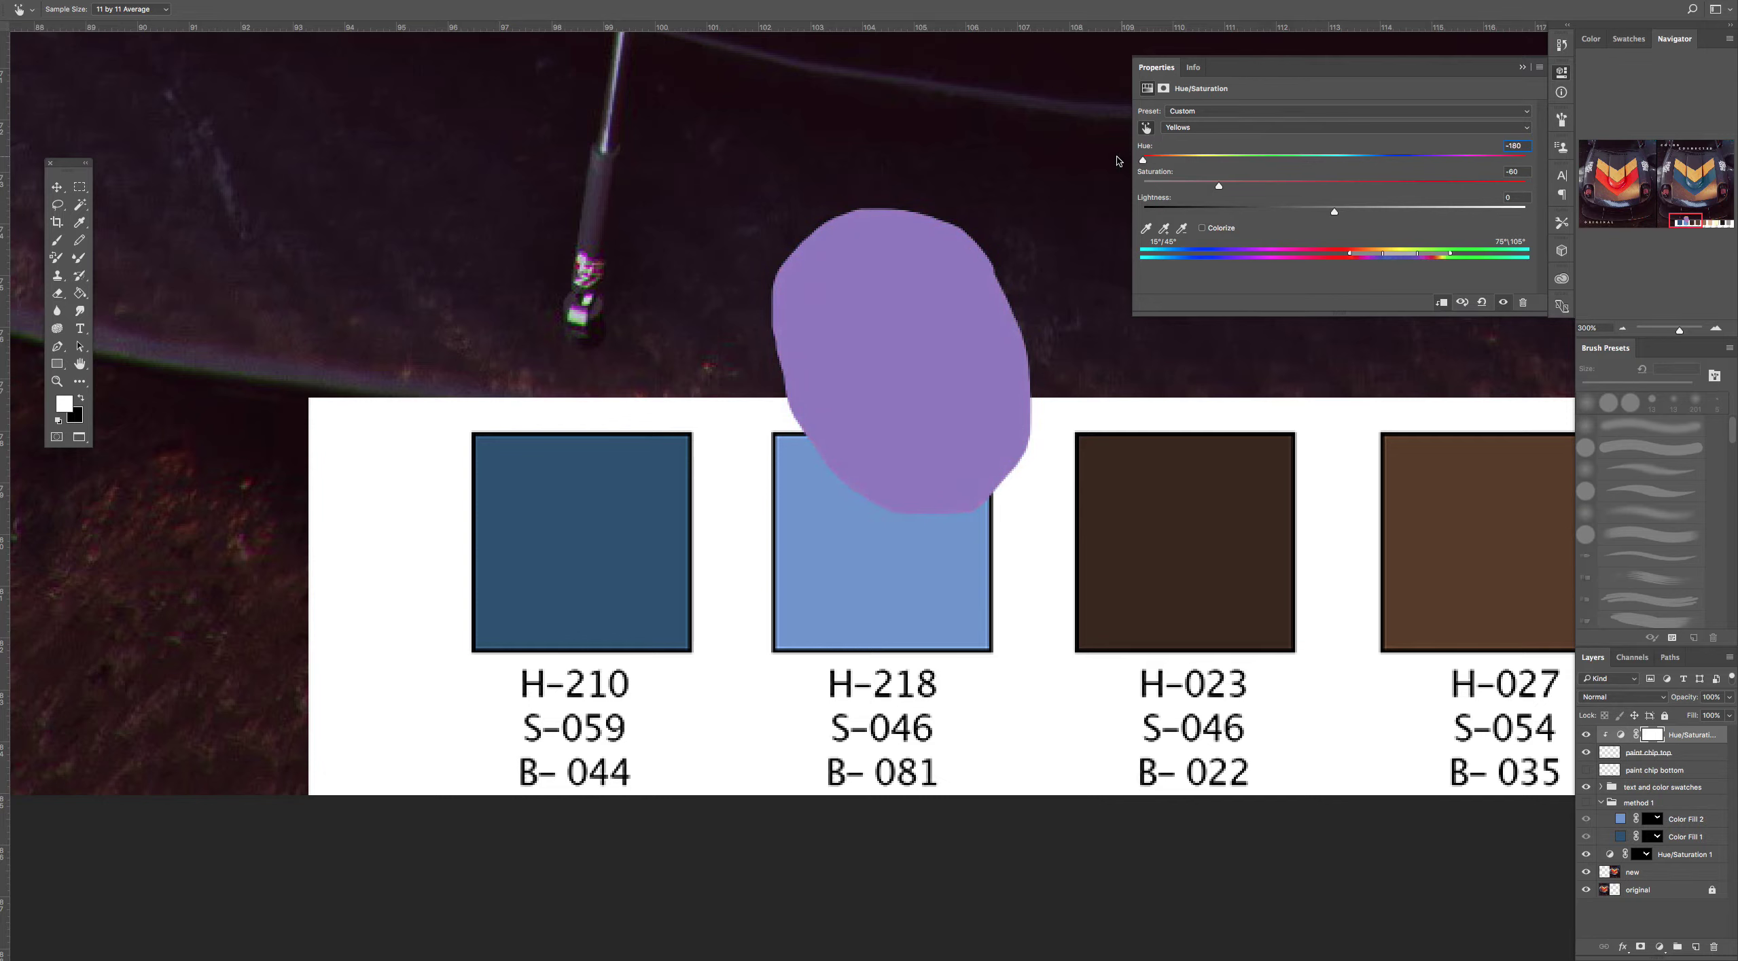
pyautogui.moveTo(1338, 213); pyautogui.dragTo(1367, 213)
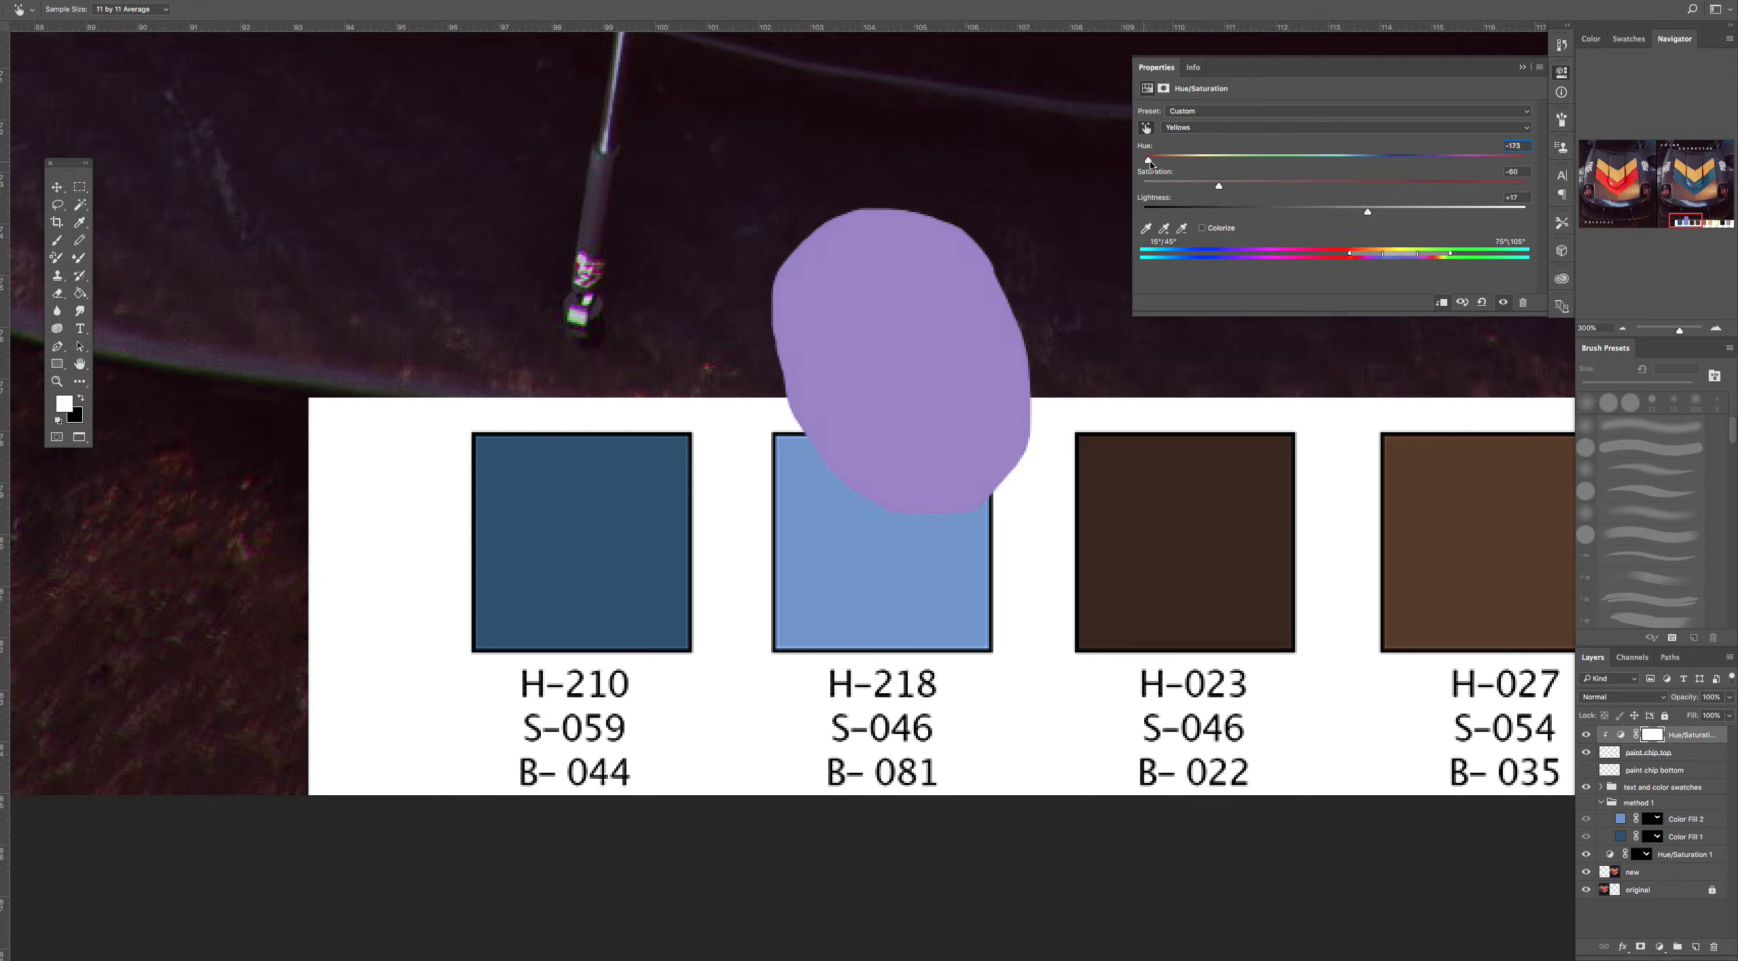
pyautogui.moveTo(1143, 160); pyautogui.dragTo(1525, 170)
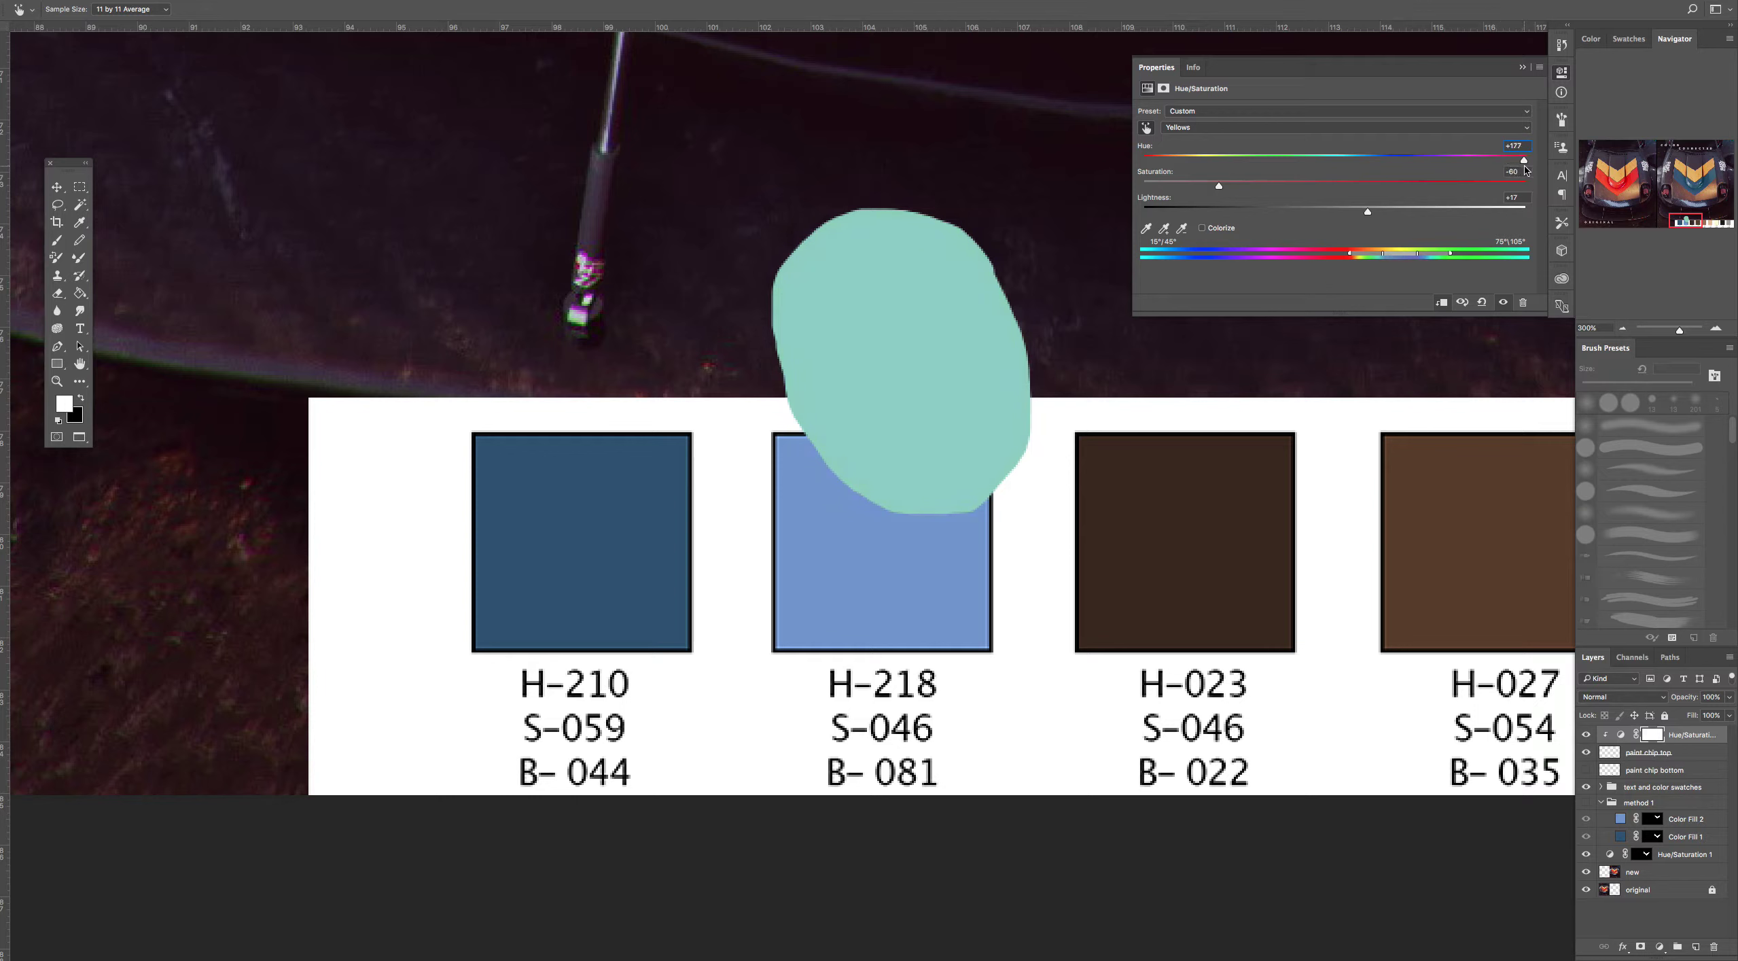
pyautogui.moveTo(1226, 197)
pyautogui.mouseDown()
pyautogui.moveTo(1458, 197)
pyautogui.moveTo(1214, 198)
pyautogui.mouseUp()
pyautogui.moveTo(1399, 257)
pyautogui.mouseDown()
pyautogui.moveTo(1419, 257)
pyautogui.moveTo(1402, 257)
pyautogui.mouseUp()
pyautogui.moveTo(1214, 188); pyautogui.dragTo(1254, 214)
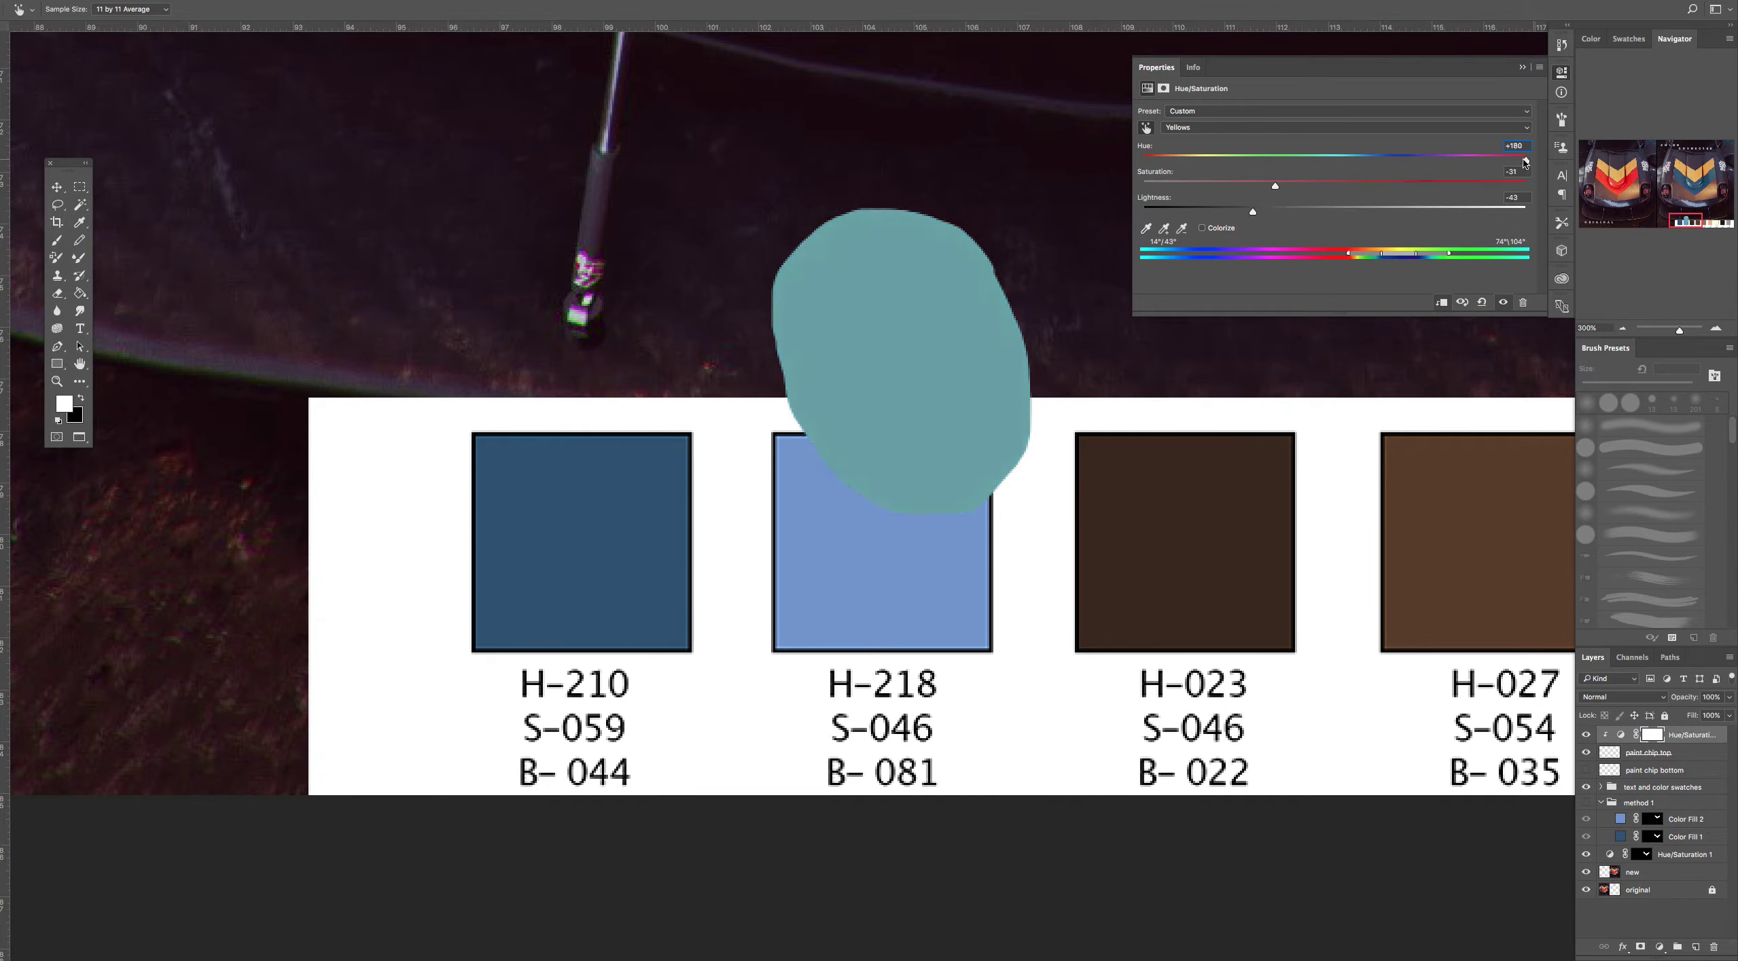
pyautogui.moveTo(1525, 161); pyautogui.dragTo(1142, 161)
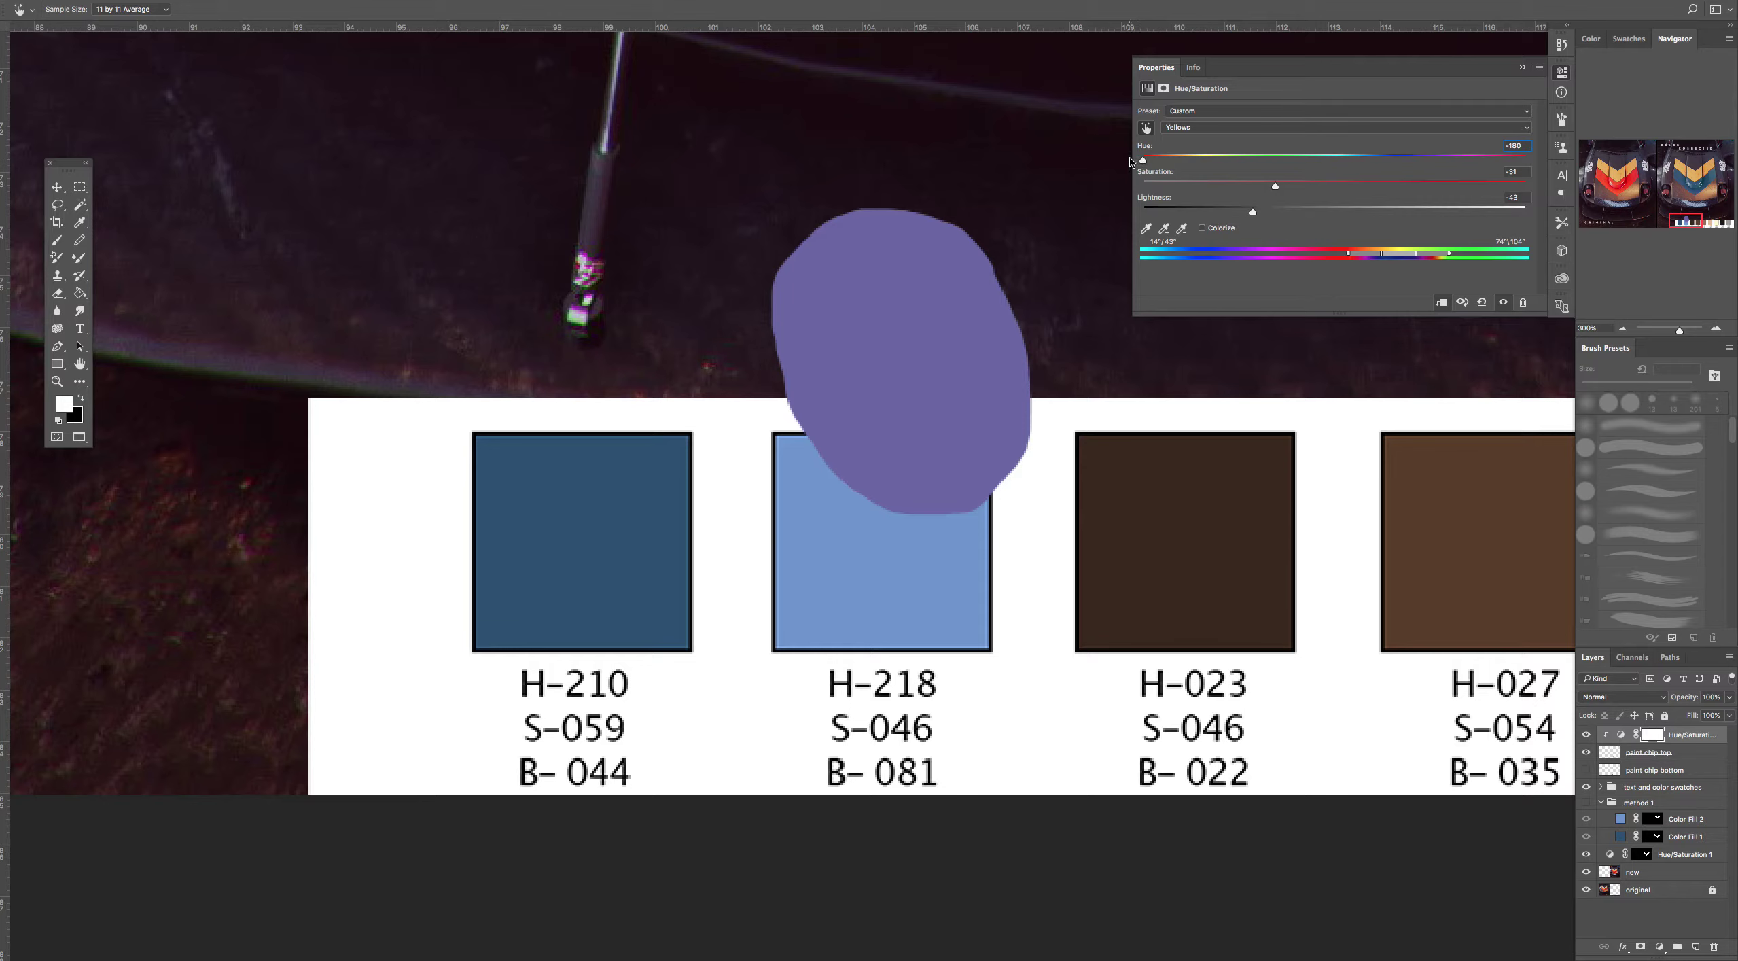
# Refine Yellows to hue +180, saturation -35, lightness -2 so the chip matches the light-blue H-218
pyautogui.moveTo(1254, 214); pyautogui.dragTo(1396, 220)
pyautogui.moveTo(1401, 219); pyautogui.dragTo(1399, 220)
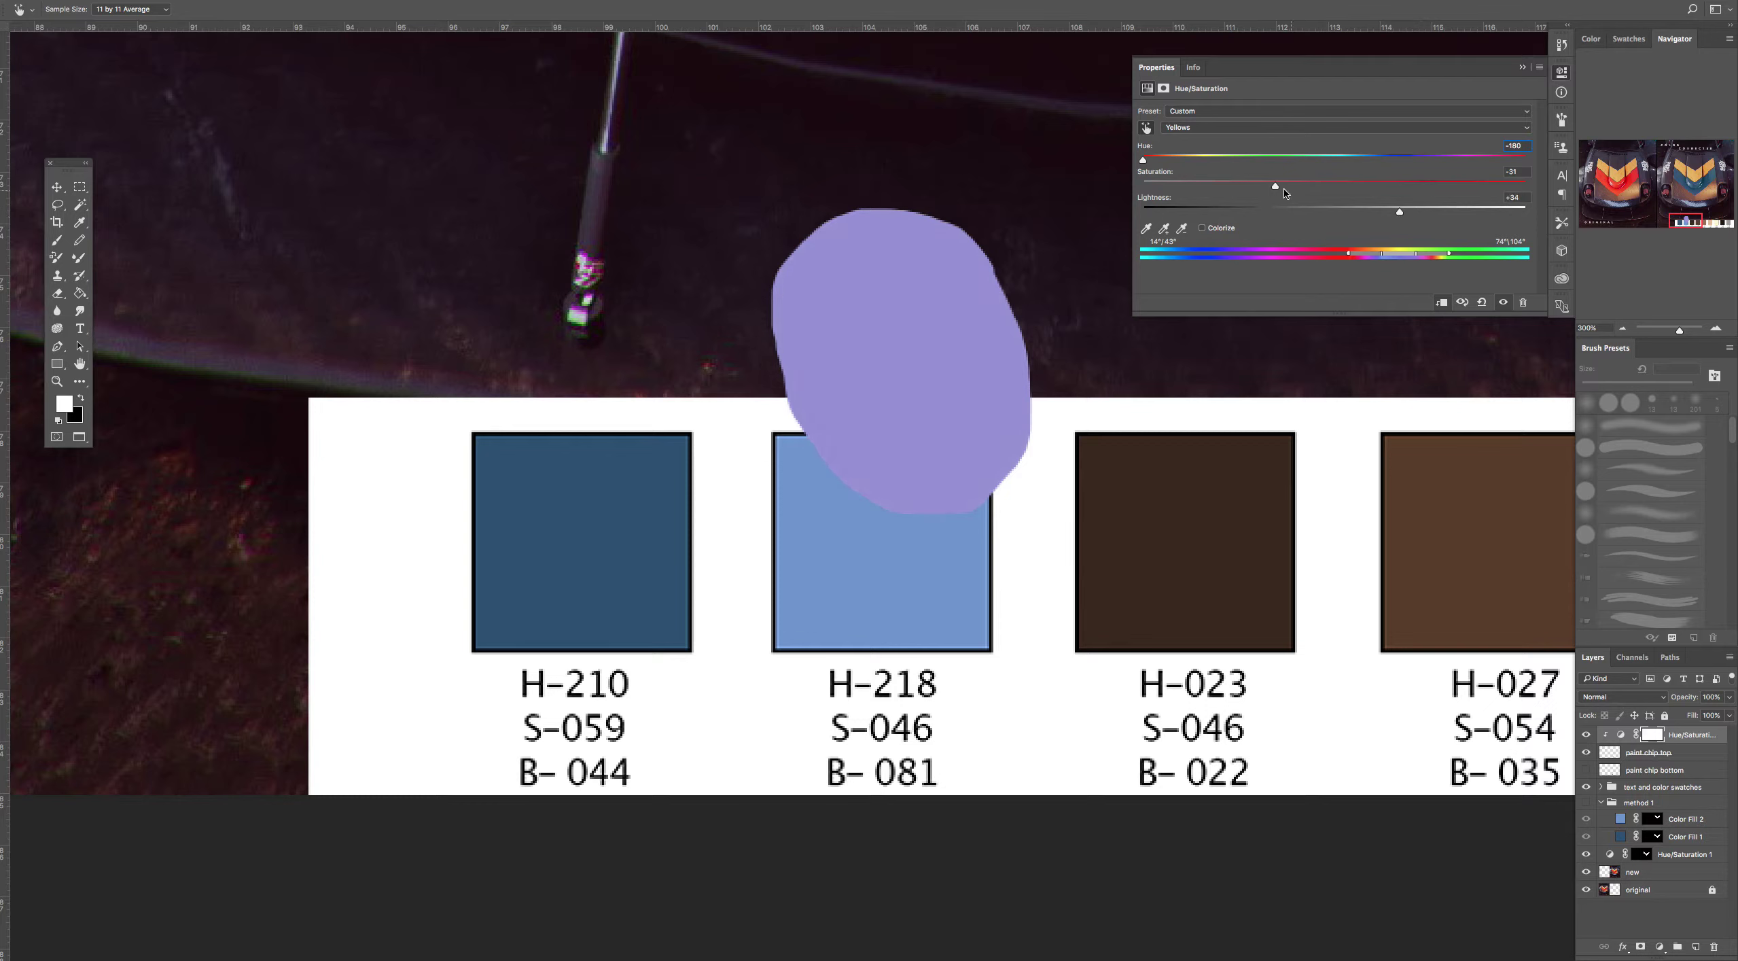
pyautogui.moveTo(1275, 186)
pyautogui.mouseDown()
pyautogui.moveTo(1261, 189)
pyautogui.moveTo(1318, 190)
pyautogui.moveTo(1280, 191)
pyautogui.mouseUp()
pyautogui.moveTo(1143, 160); pyautogui.dragTo(1524, 182)
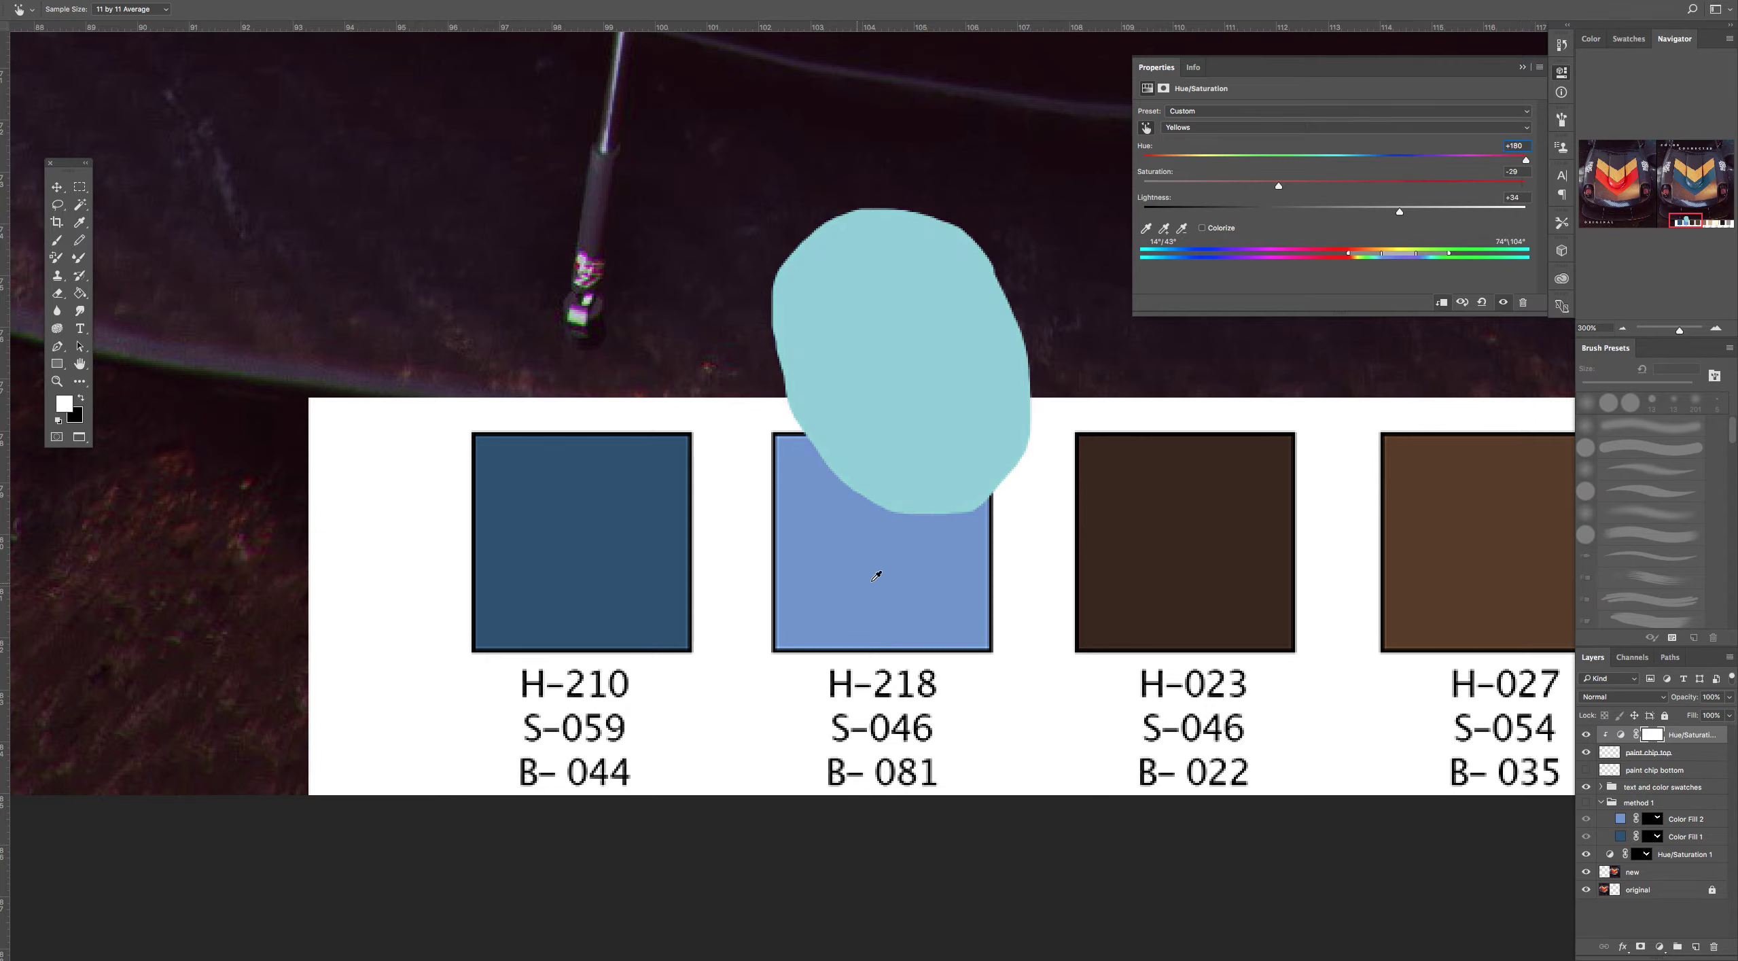
pyautogui.moveTo(1279, 187); pyautogui.dragTo(1333, 213)
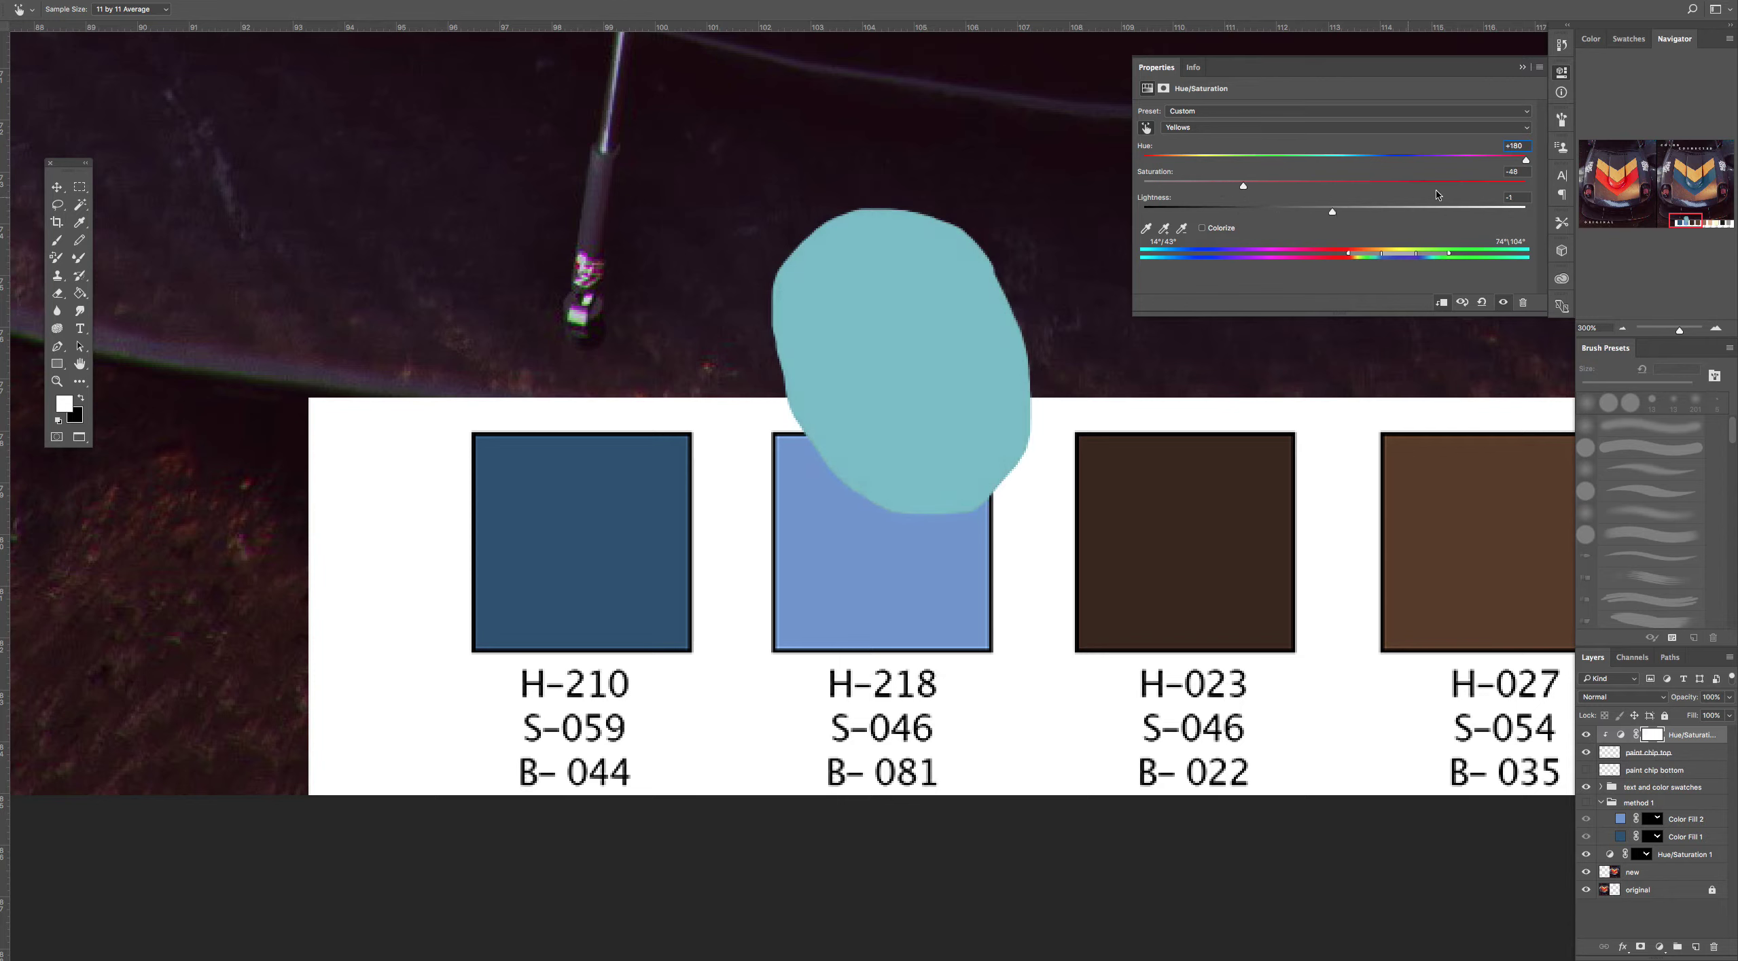
pyautogui.moveTo(1404, 258)
pyautogui.mouseDown()
pyautogui.moveTo(1468, 258)
pyautogui.moveTo(1396, 256)
pyautogui.mouseUp()
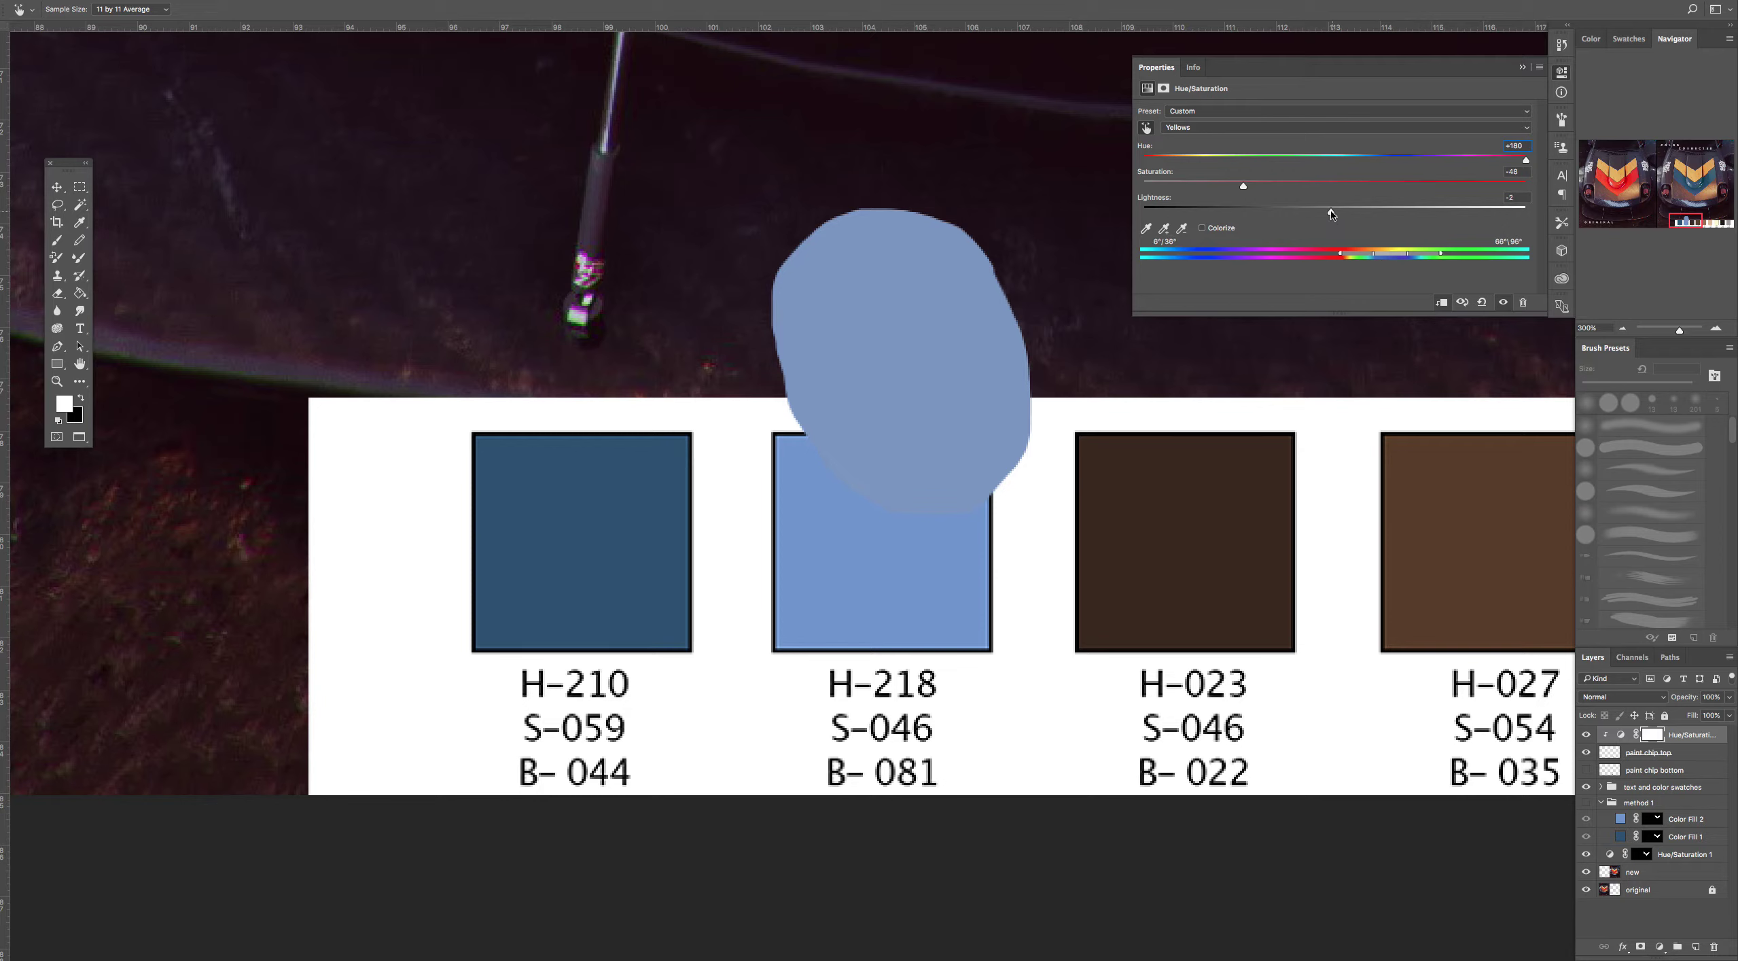
pyautogui.moveTo(1249, 184); pyautogui.dragTo(1330, 214)
pyautogui.moveTo(1266, 185); pyautogui.dragTo(1268, 189)
# Fit the document on screen and pan to the color-corrected hood
pyautogui.press('z')
pyautogui.rightClick(959, 493)
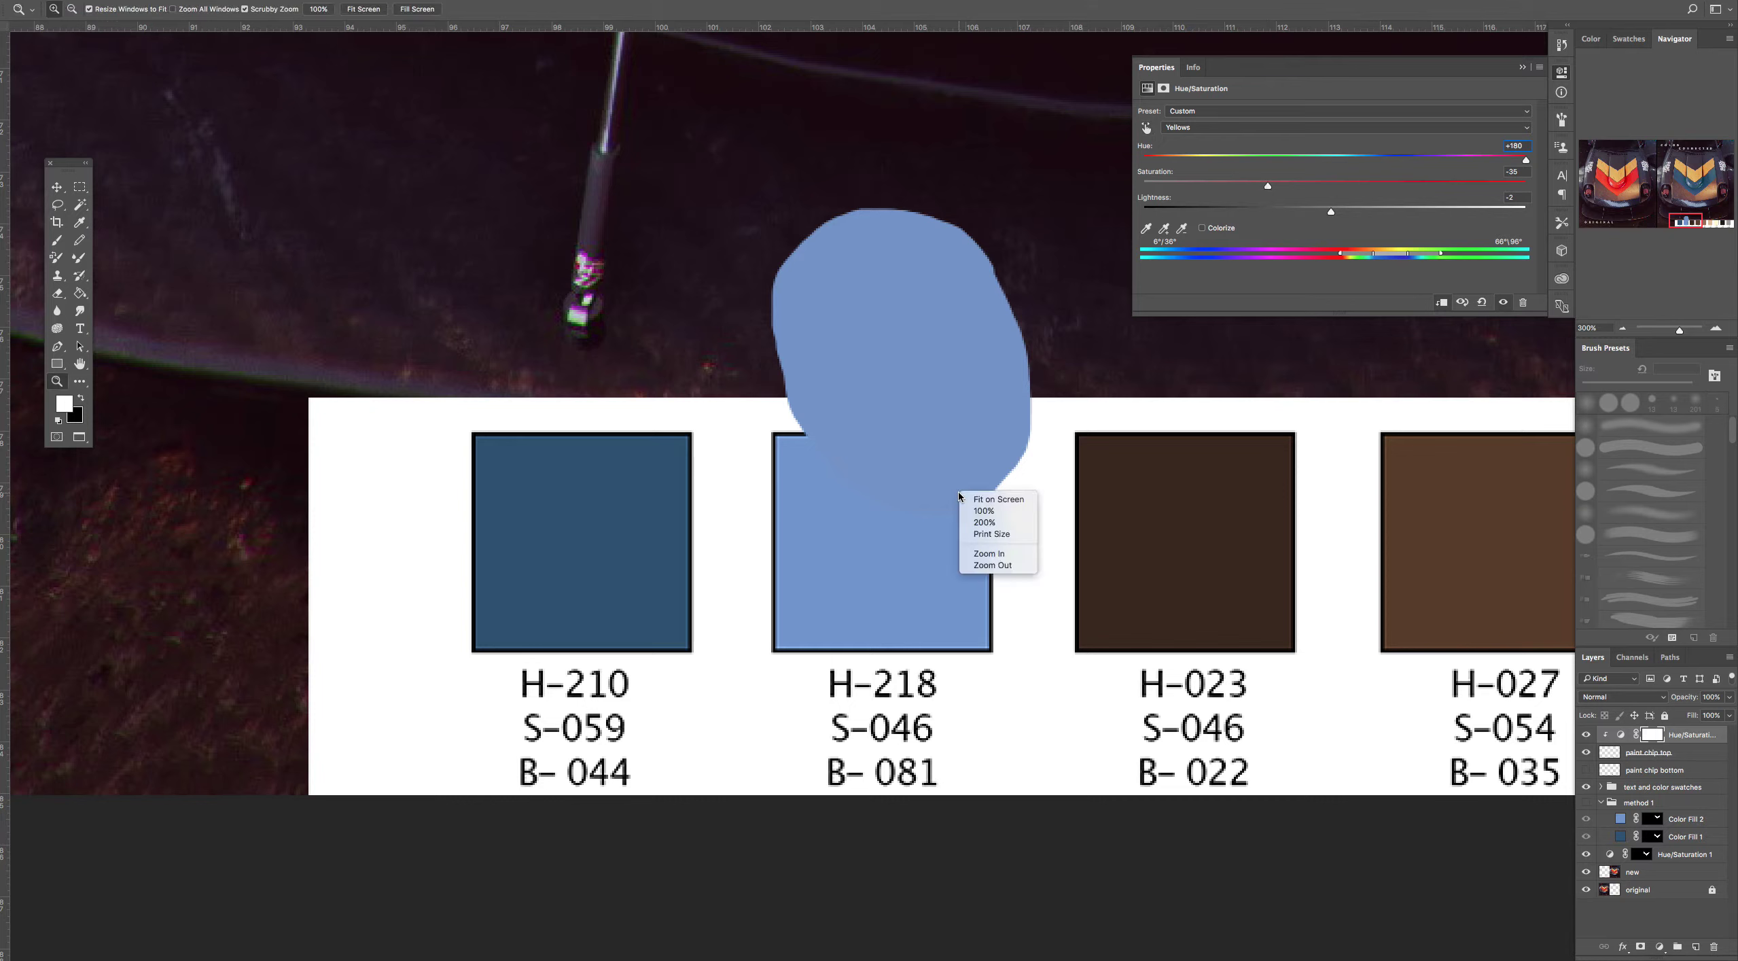
pyautogui.click(997, 499)
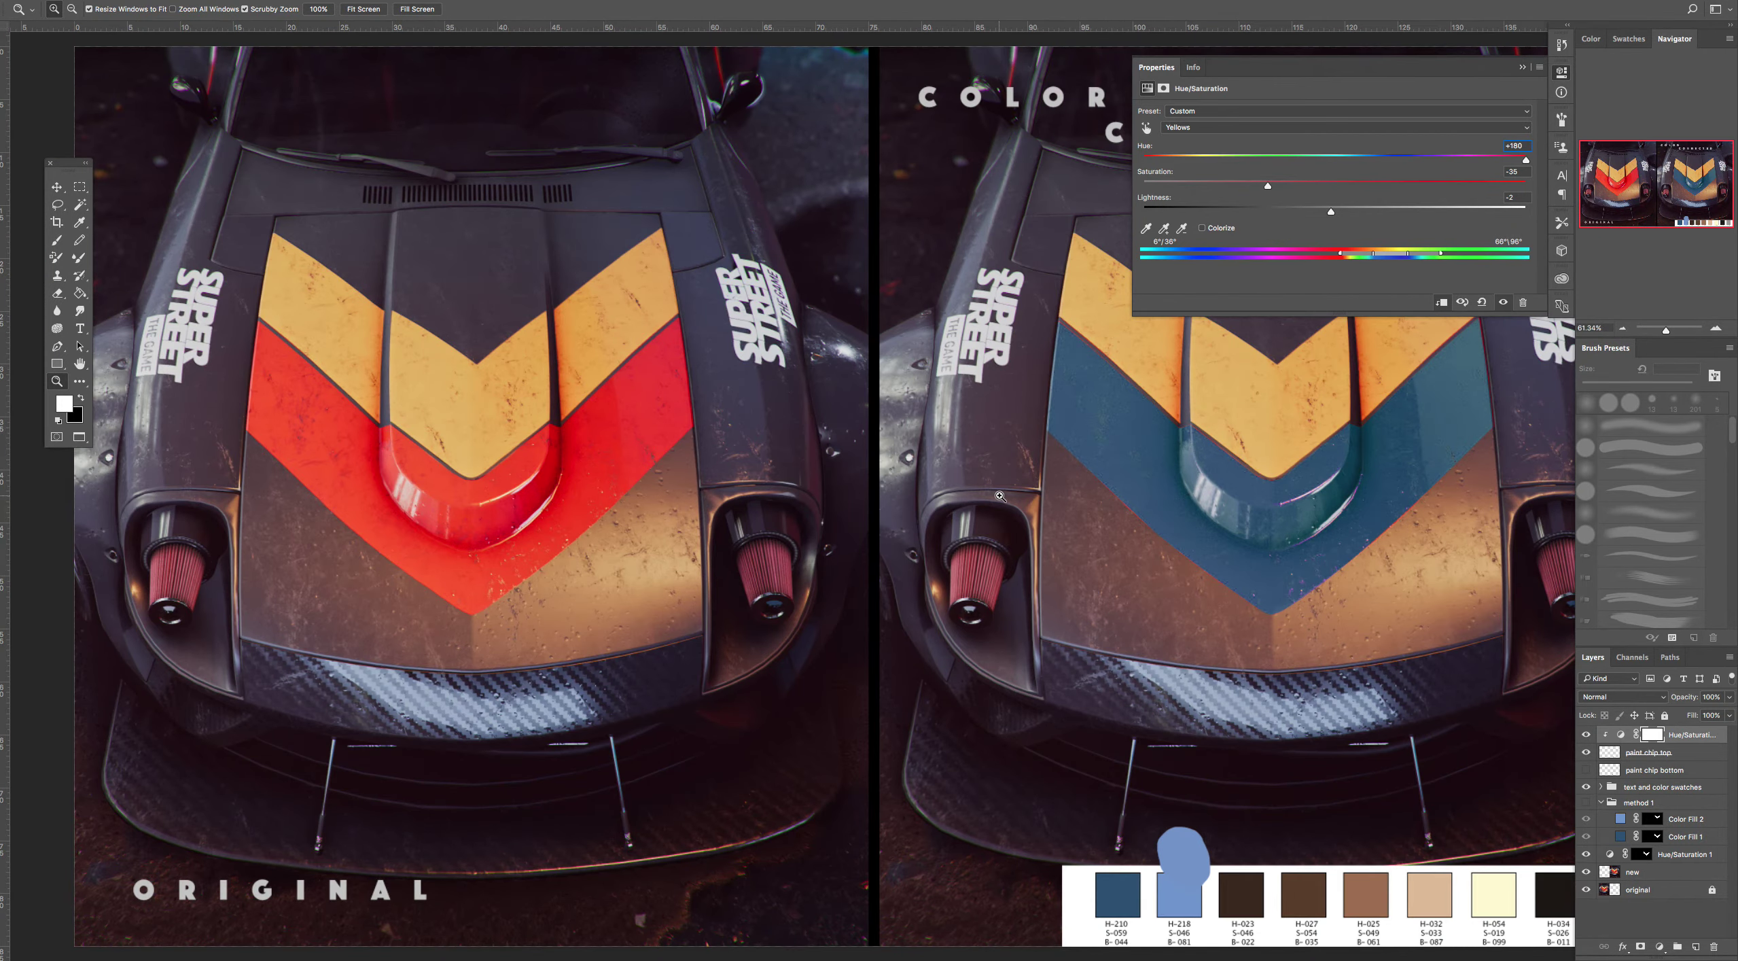
pyautogui.moveTo(1269, 481); pyautogui.dragTo(774, 472)
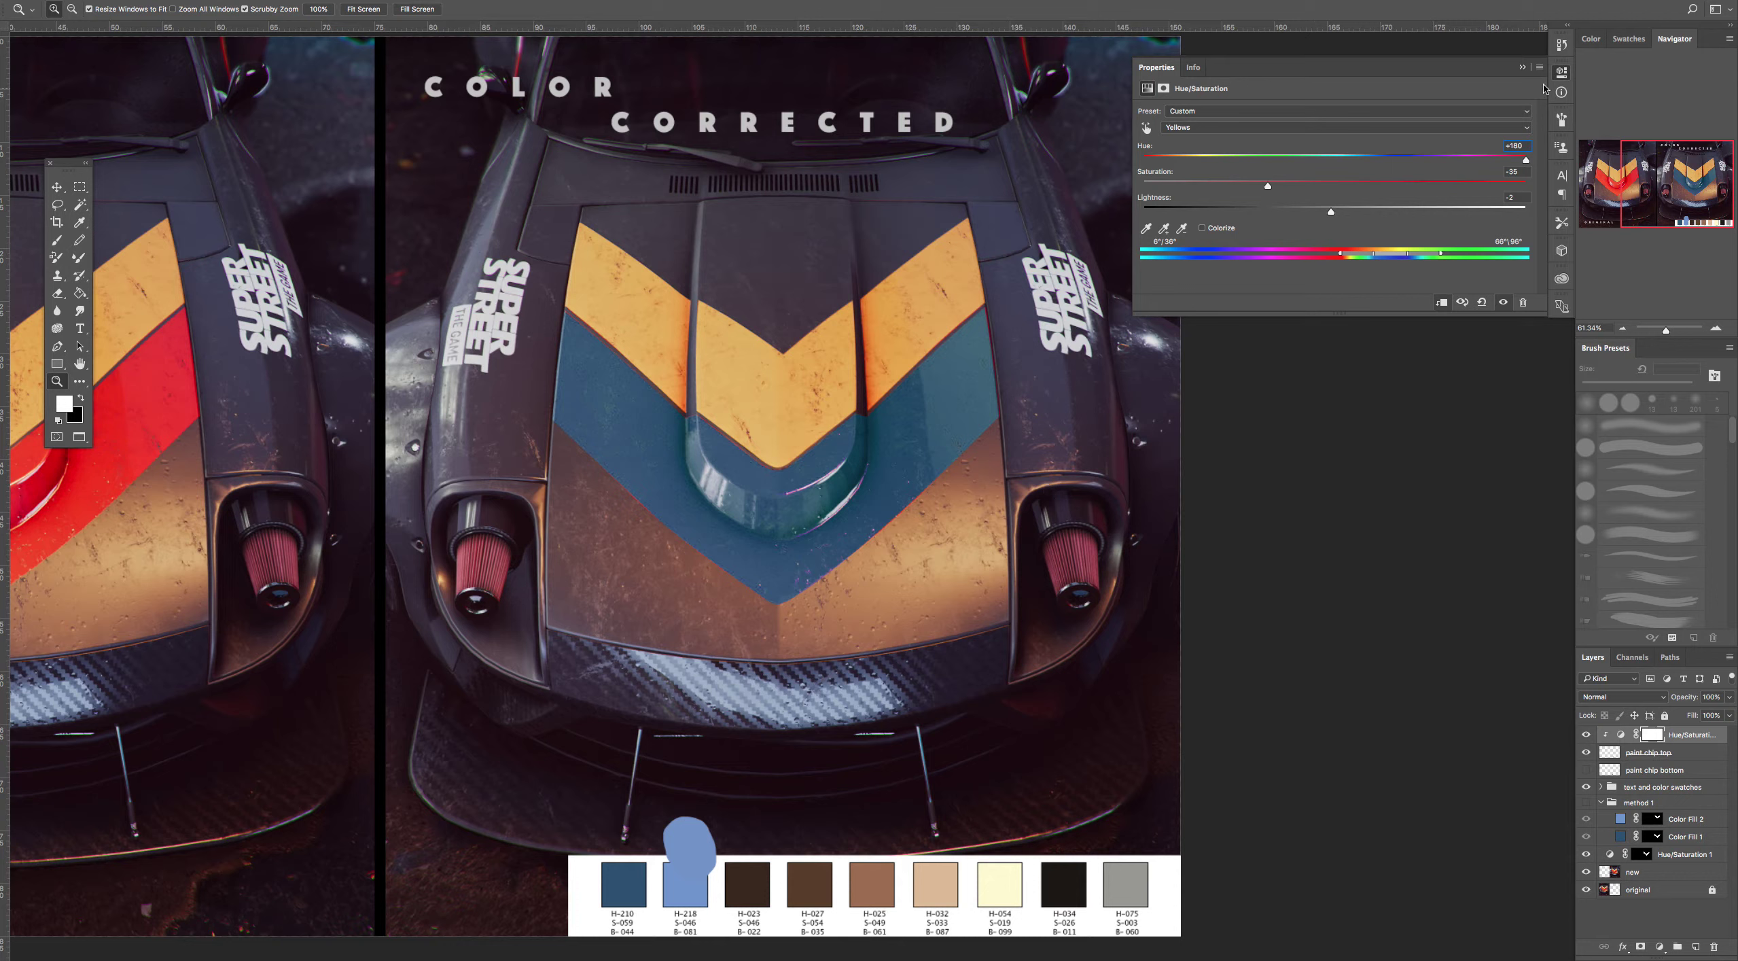
# Release Hue/Saturation 2's clipping mask and move it into method 1 below Color Fill 1
pyautogui.click(1524, 69)
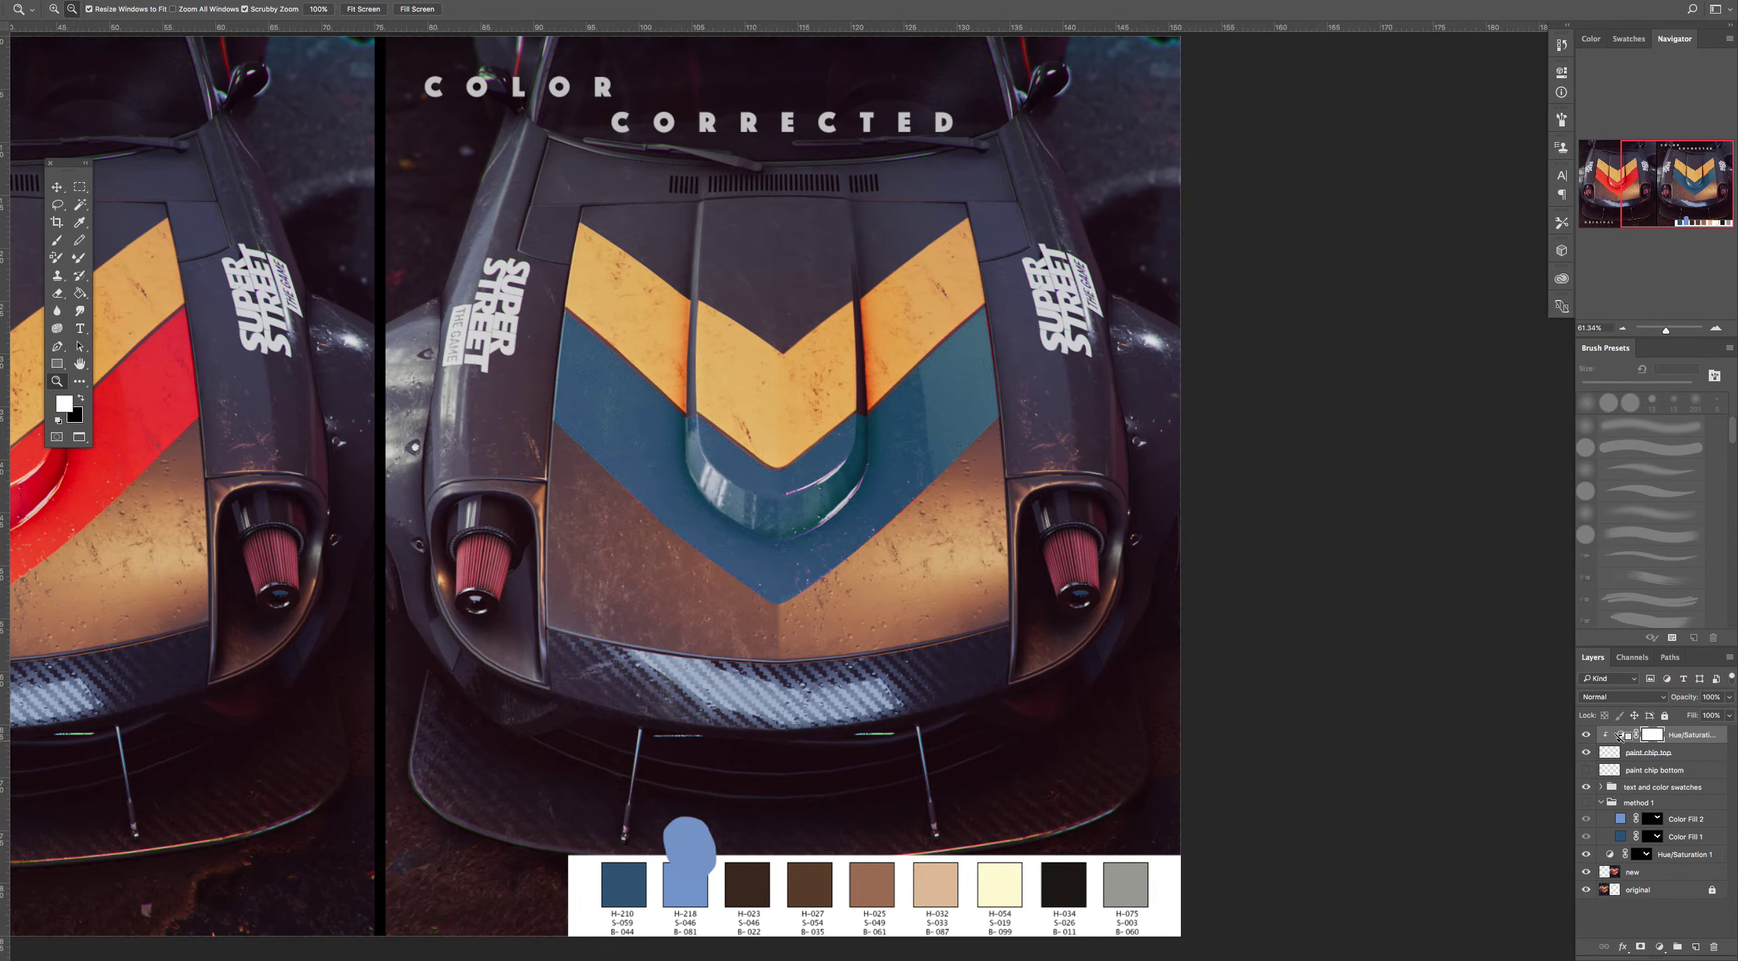
pyautogui.keyDown('alt'); pyautogui.click(1620, 744); pyautogui.keyUp('alt')
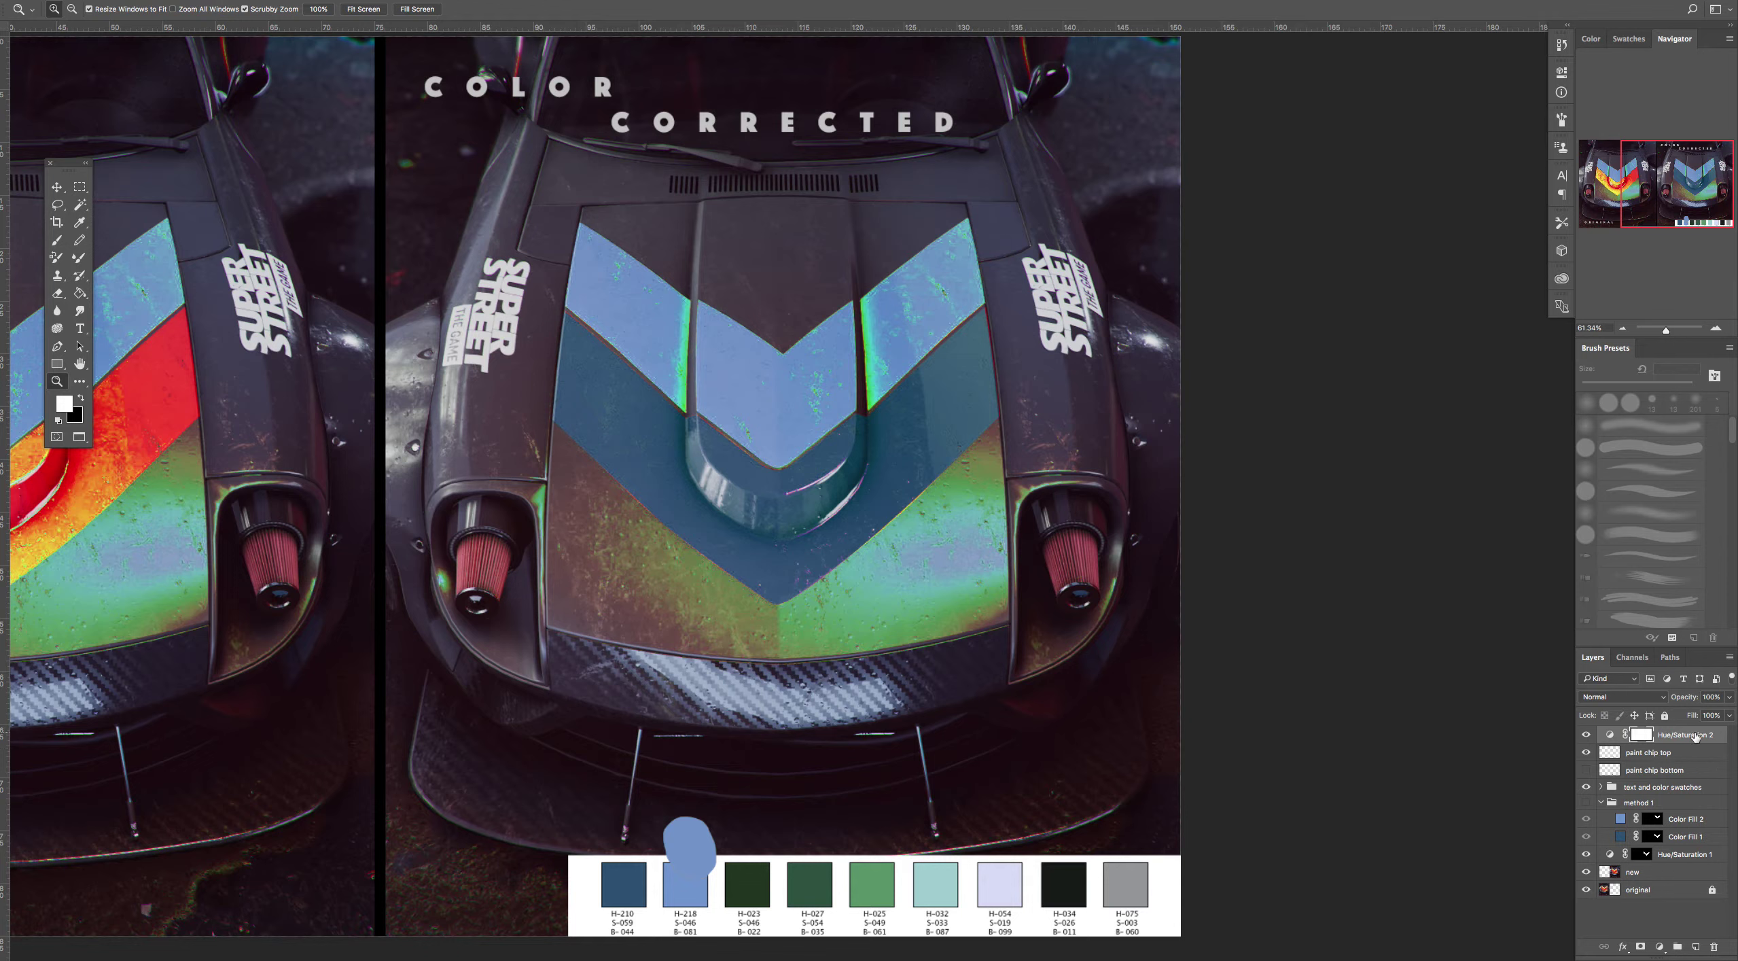
pyautogui.moveTo(1680, 735); pyautogui.dragTo(1676, 843)
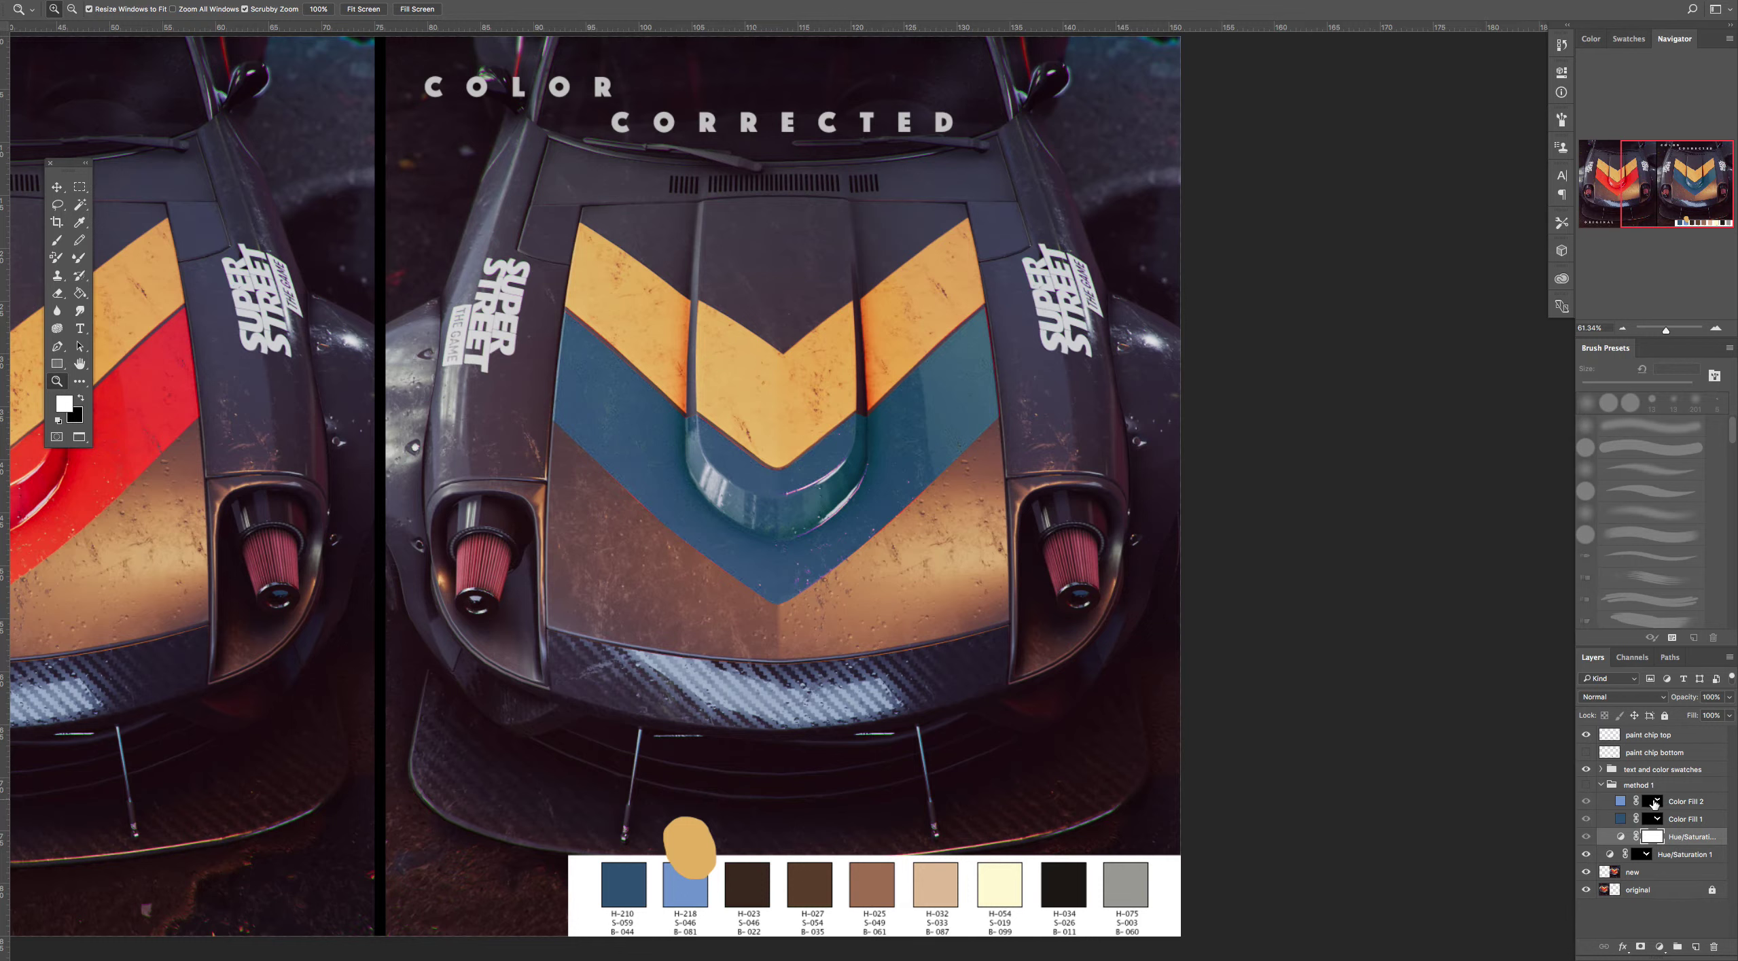
# Copy Color Fill 2's stripe mask onto Hue/Saturation 2, replacing its mask, then move it out of method 1
pyautogui.press('alt')
pyautogui.moveTo(1657, 801); pyautogui.dragTo(1657, 837)
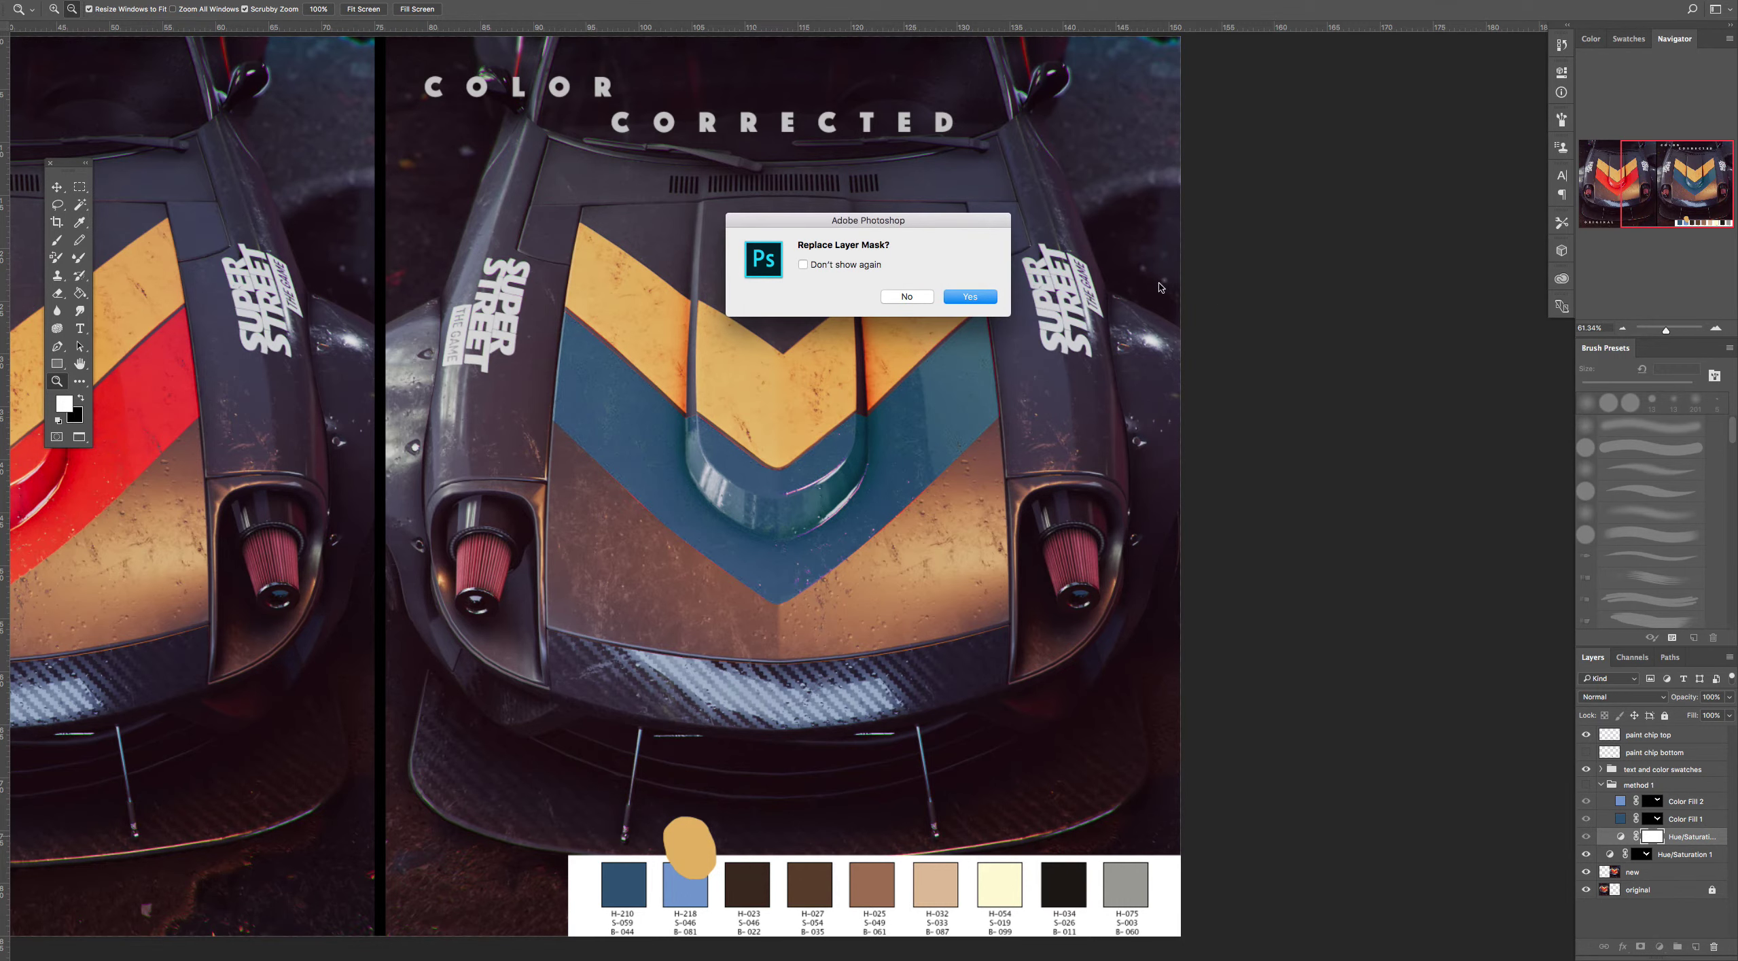
pyautogui.click(970, 299)
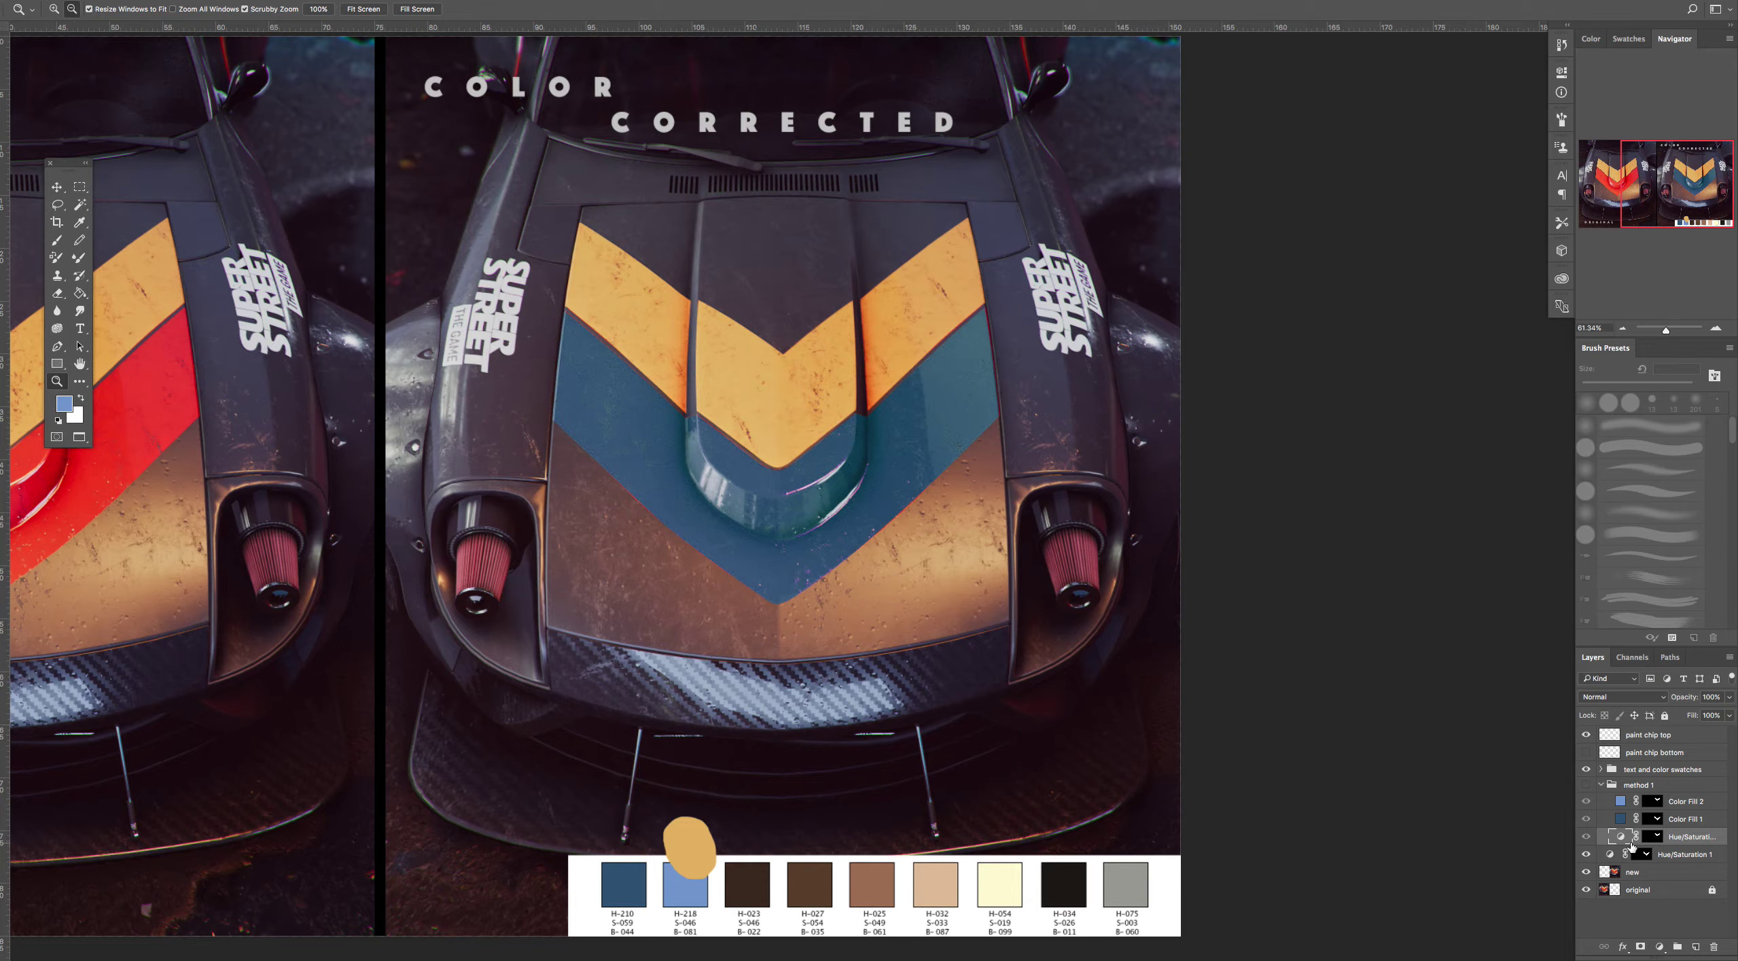
pyautogui.moveTo(1680, 840); pyautogui.dragTo(1680, 852)
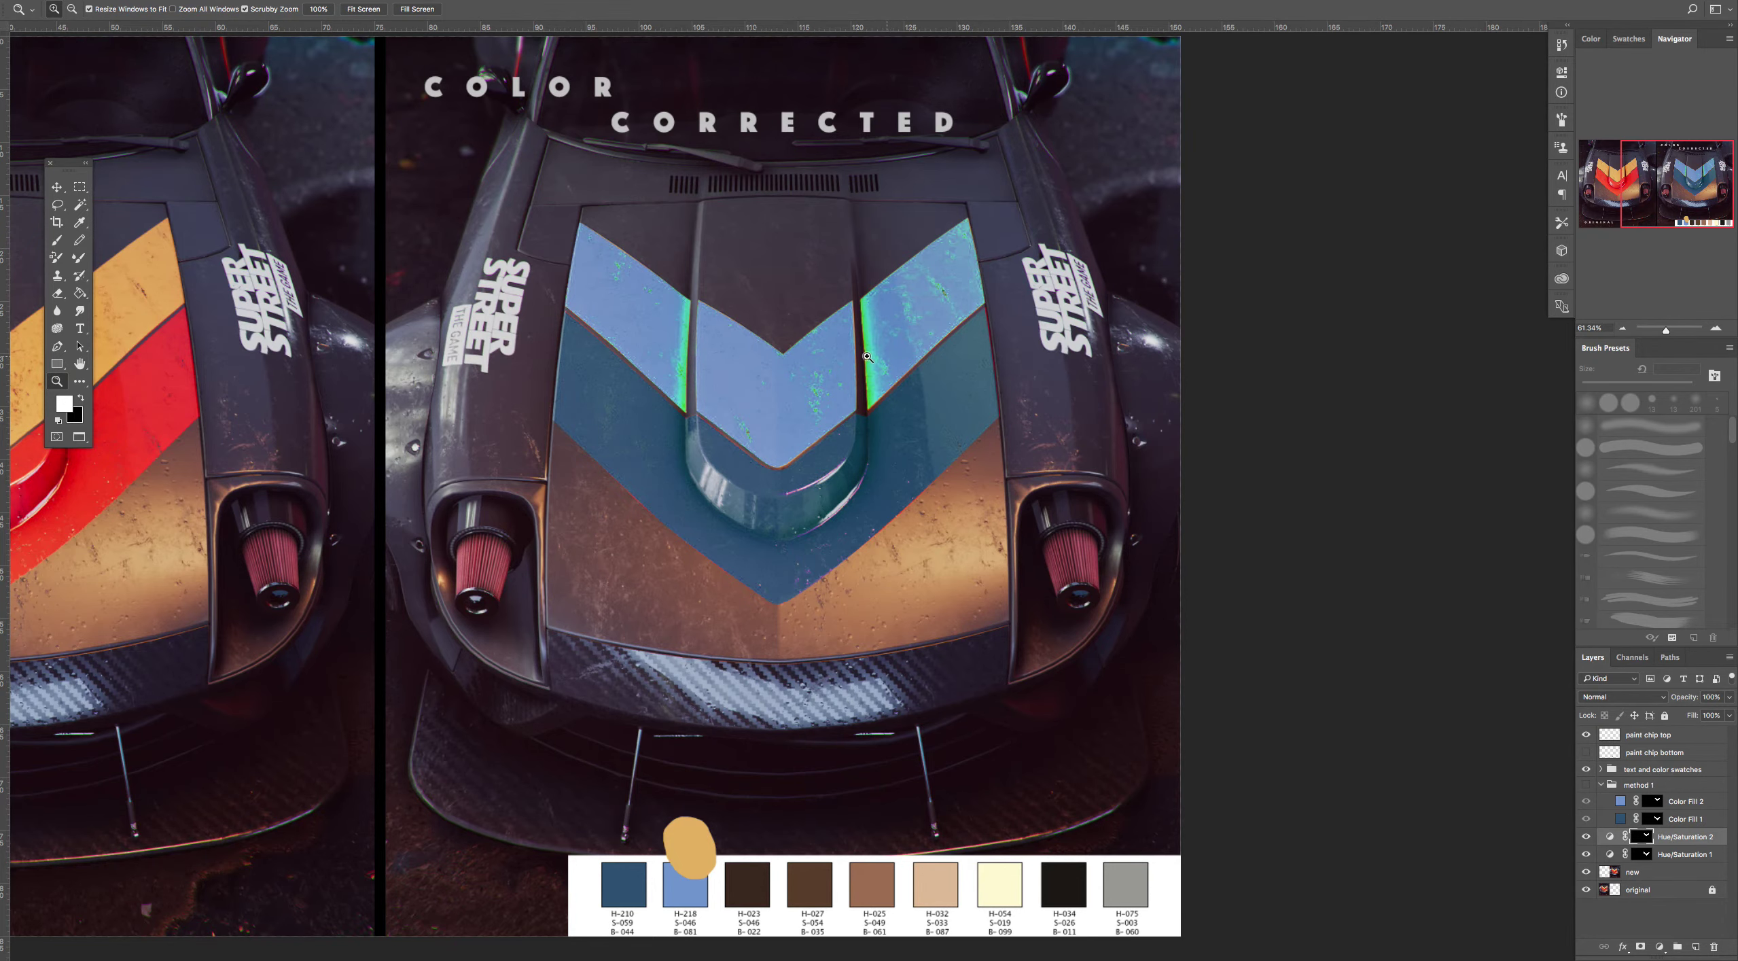
# Zoom in on the blue hood chevron and open the Hue/Saturation 2 settings
pyautogui.click(846, 357)
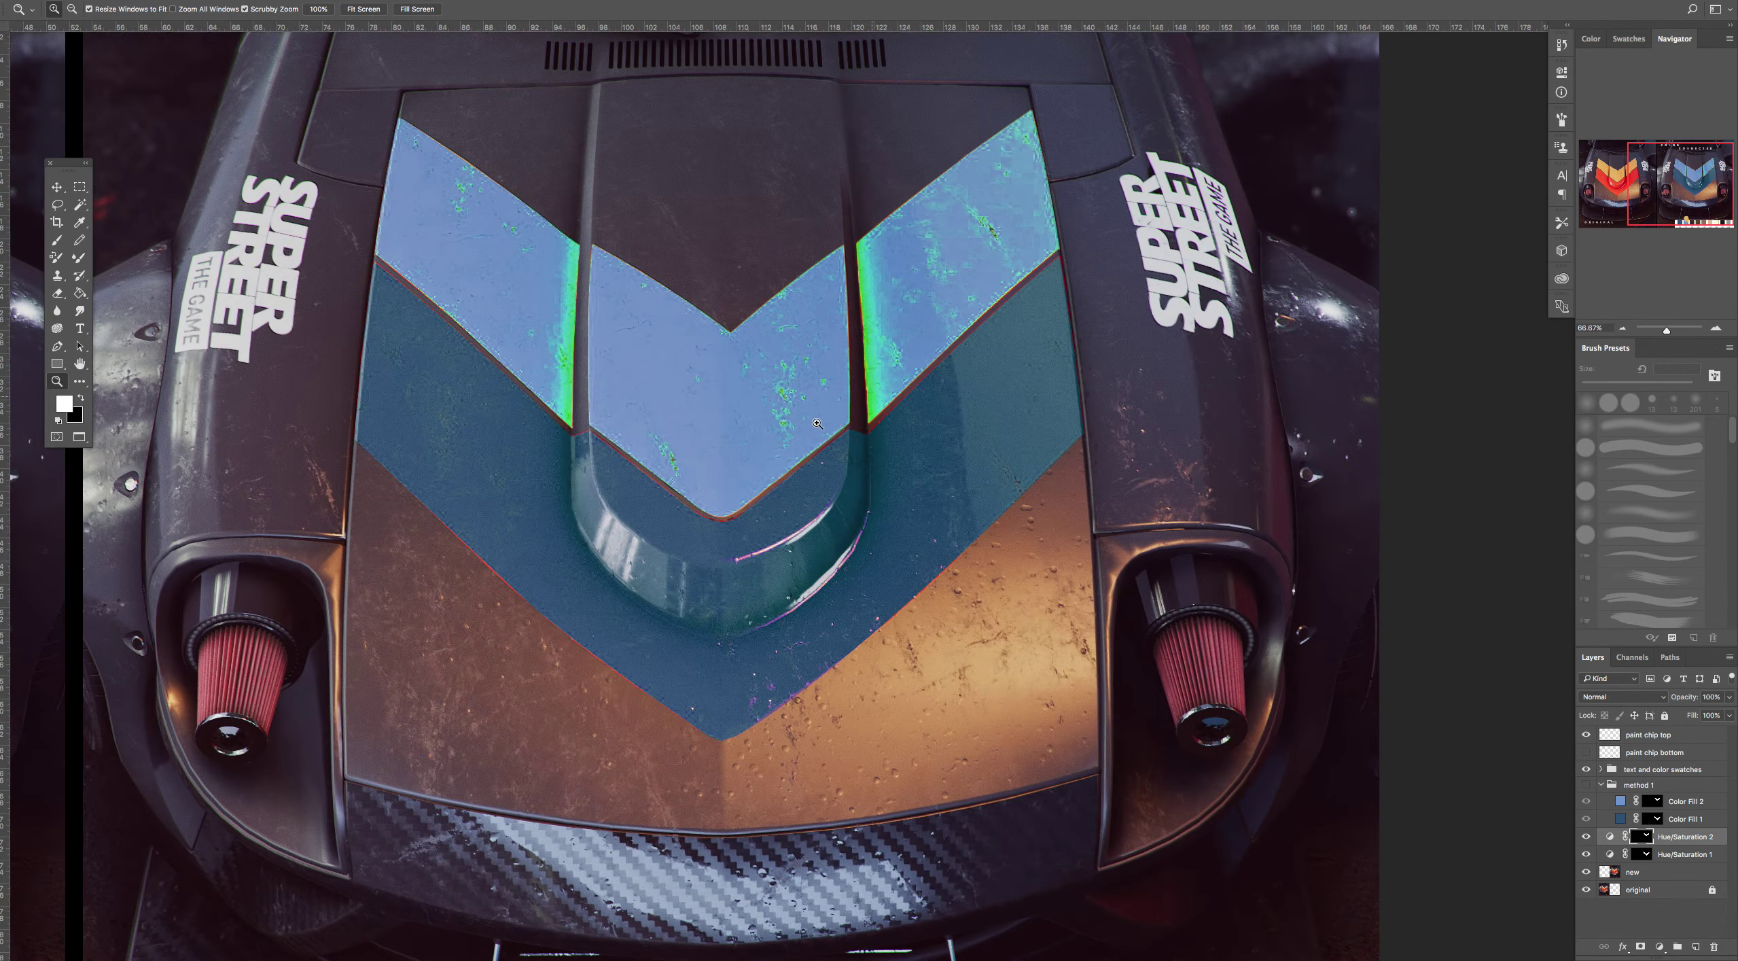
pyautogui.click(817, 424)
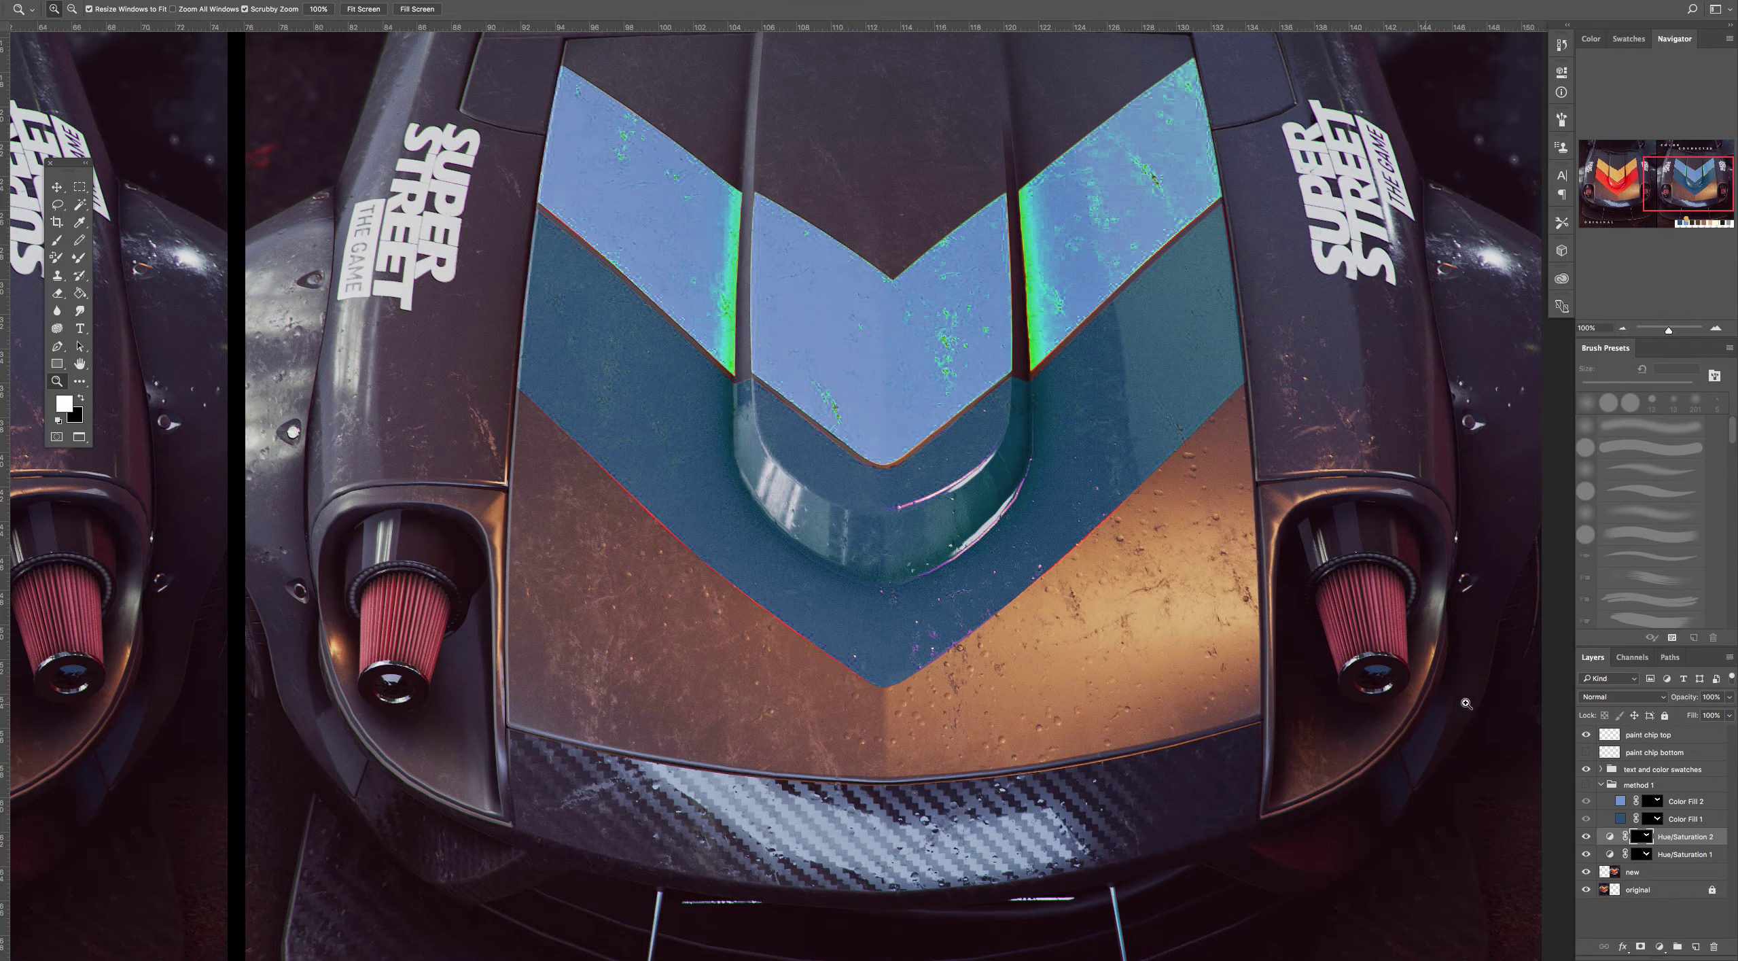
pyautogui.doubleClick(1609, 836)
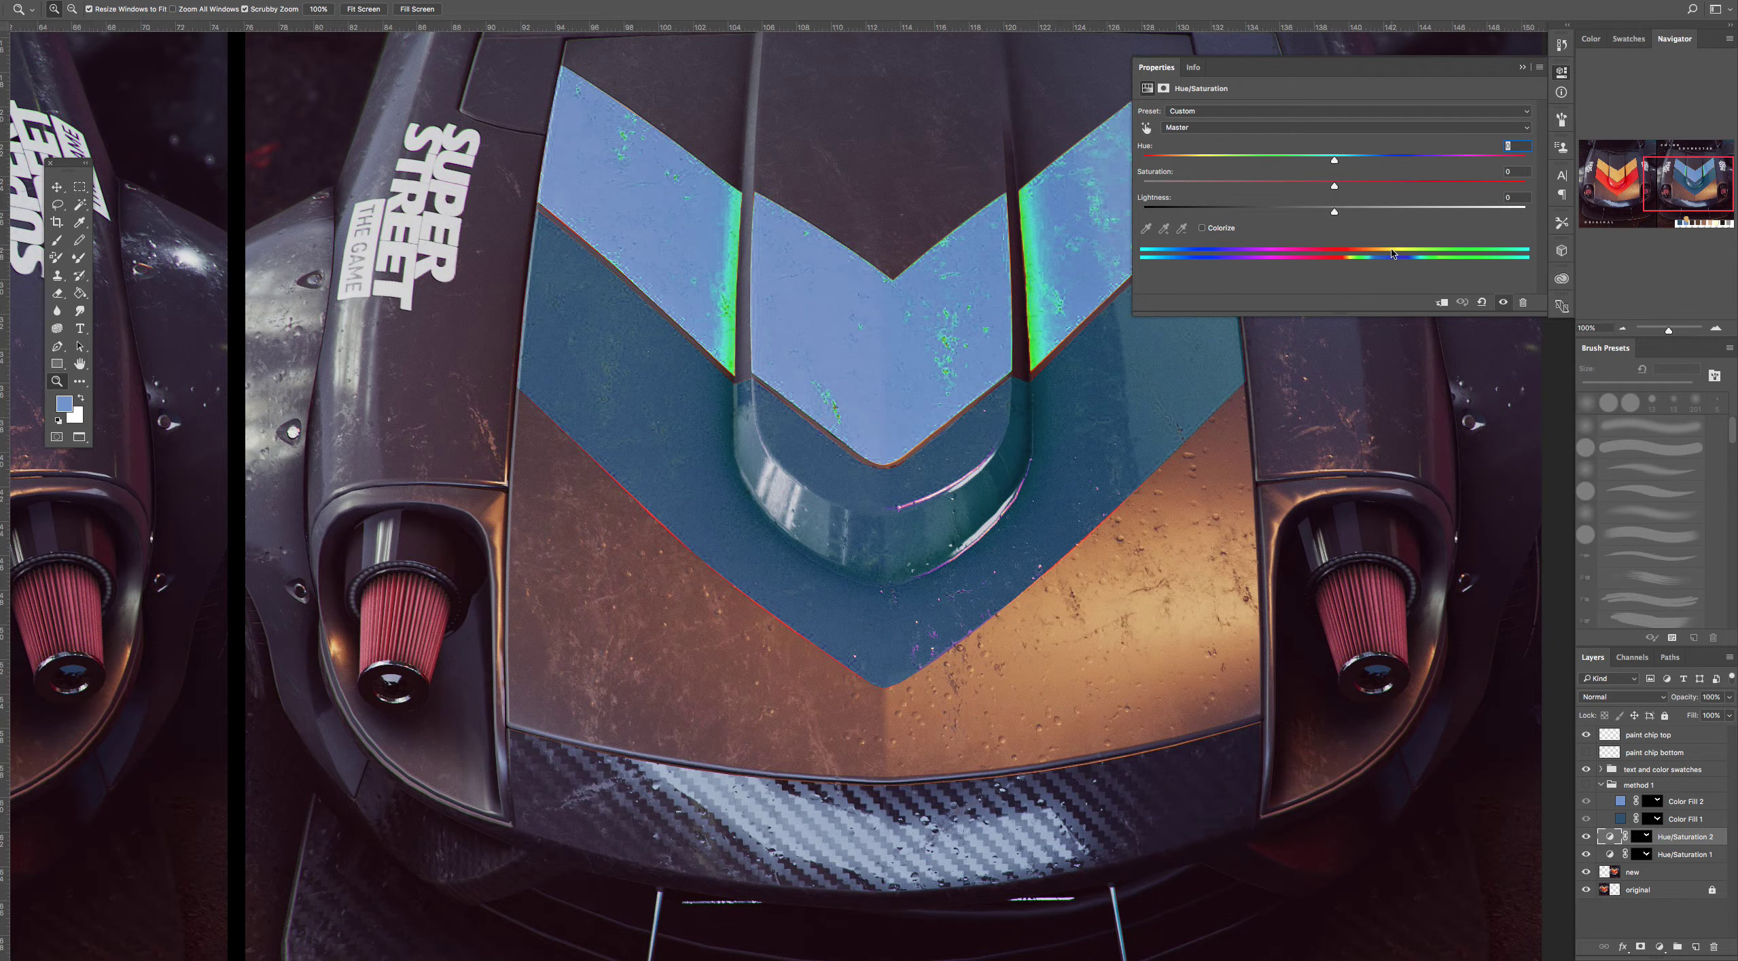
# Reselect Hue/Saturation 2 and turn on the on-image targeted adjustment tool
pyautogui.click(1146, 128)
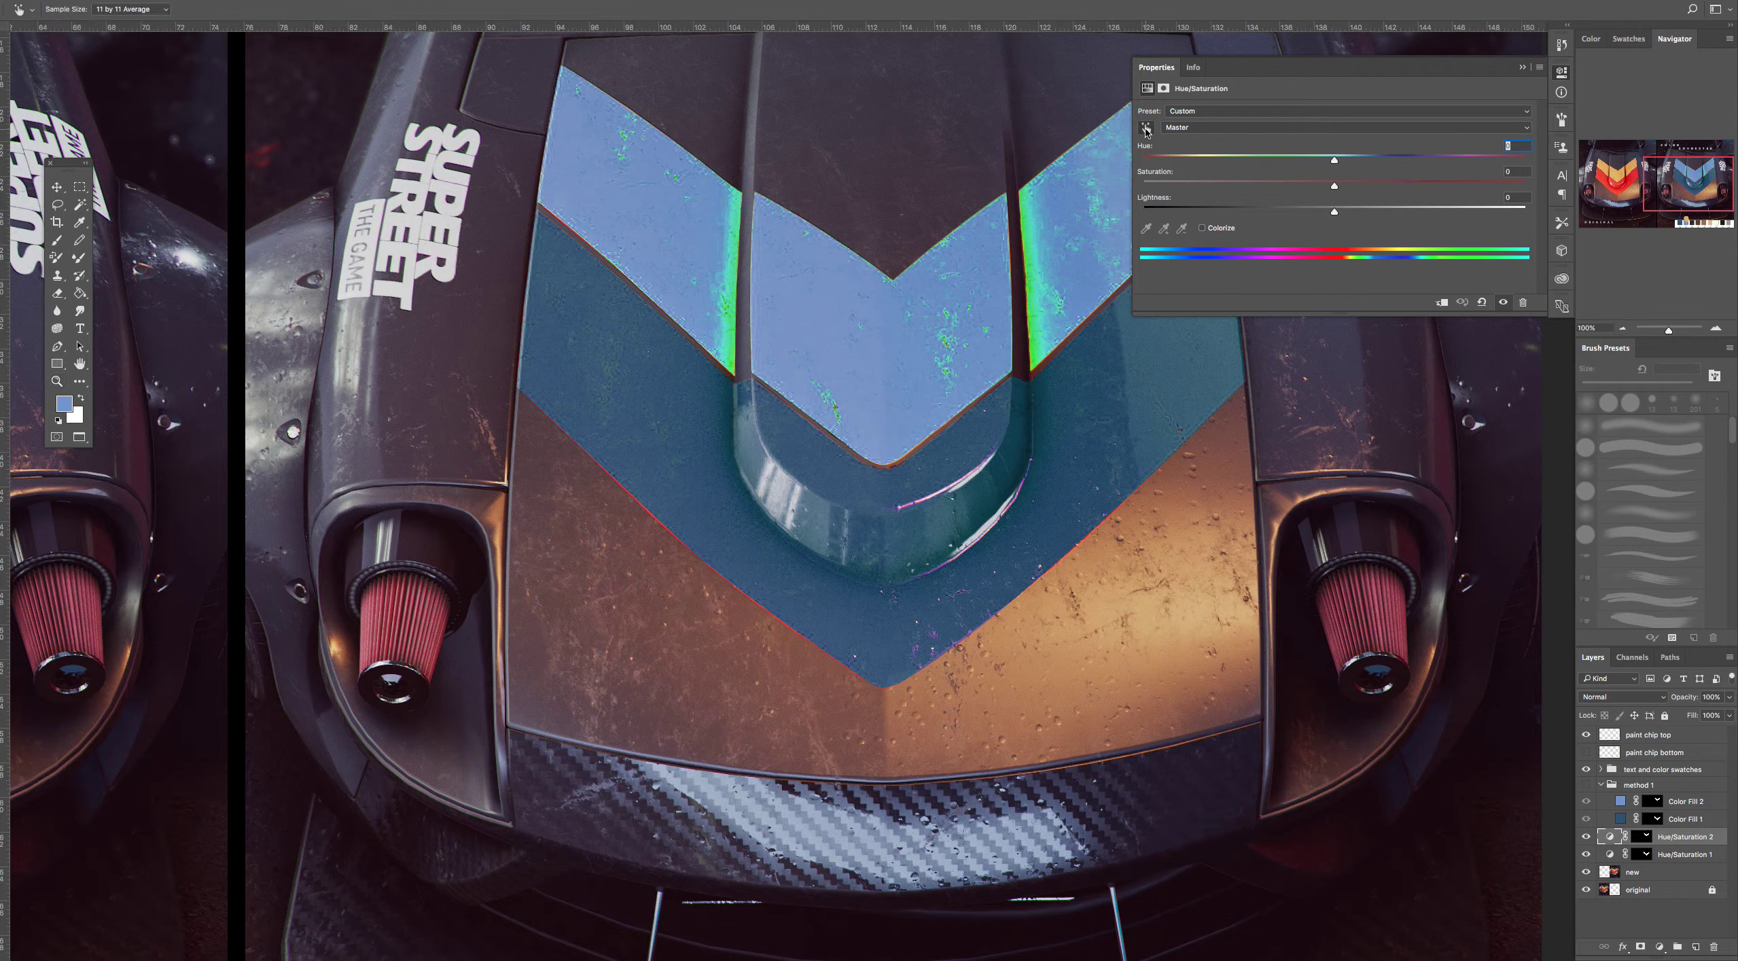
pyautogui.click(1675, 840)
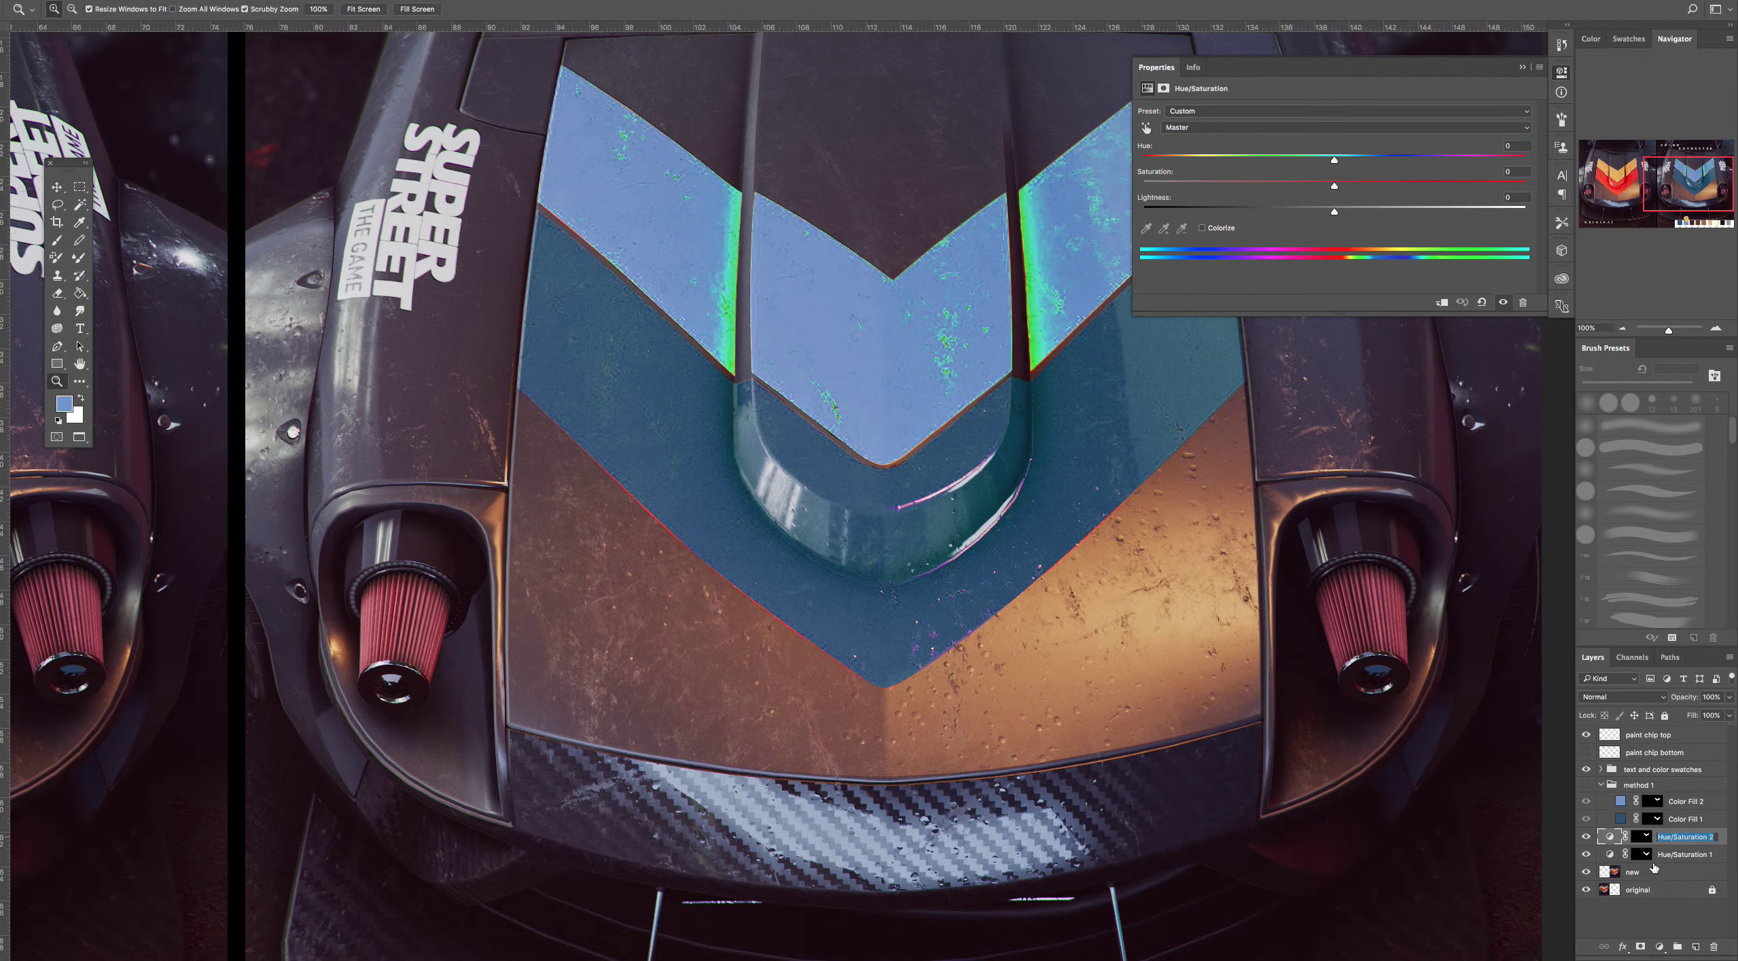
pyautogui.click(1657, 916)
pyautogui.click(1614, 840)
pyautogui.scroll(-10, 984, 565)
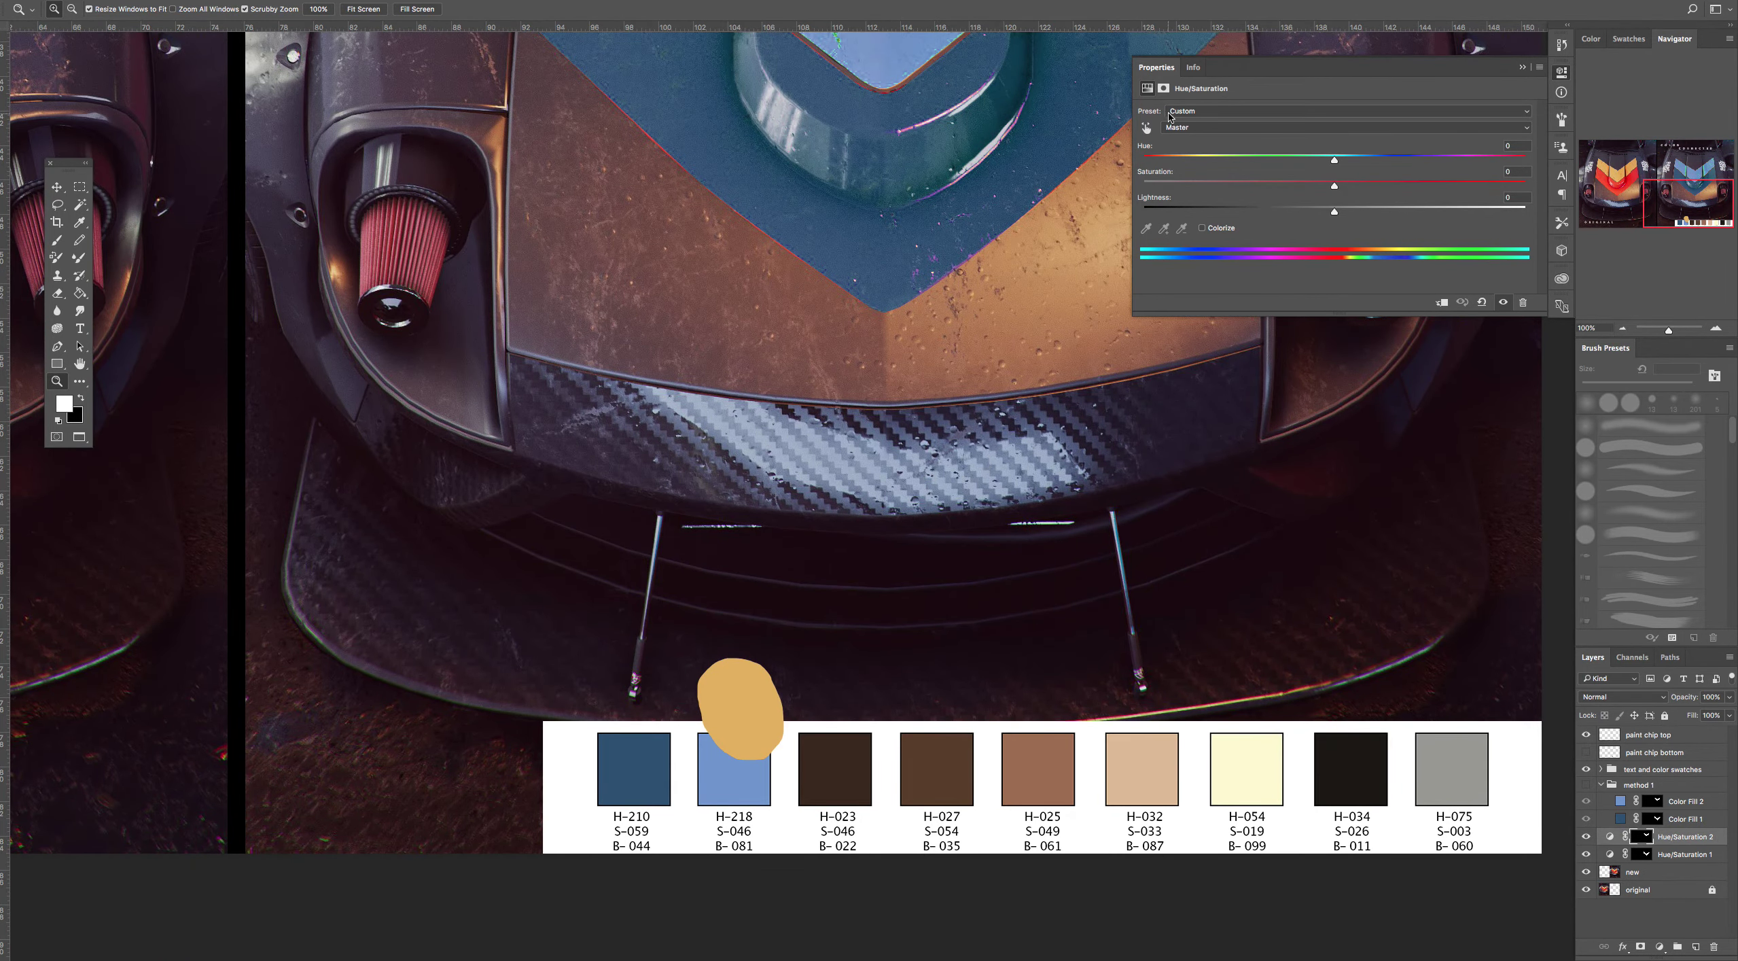
pyautogui.click(1146, 127)
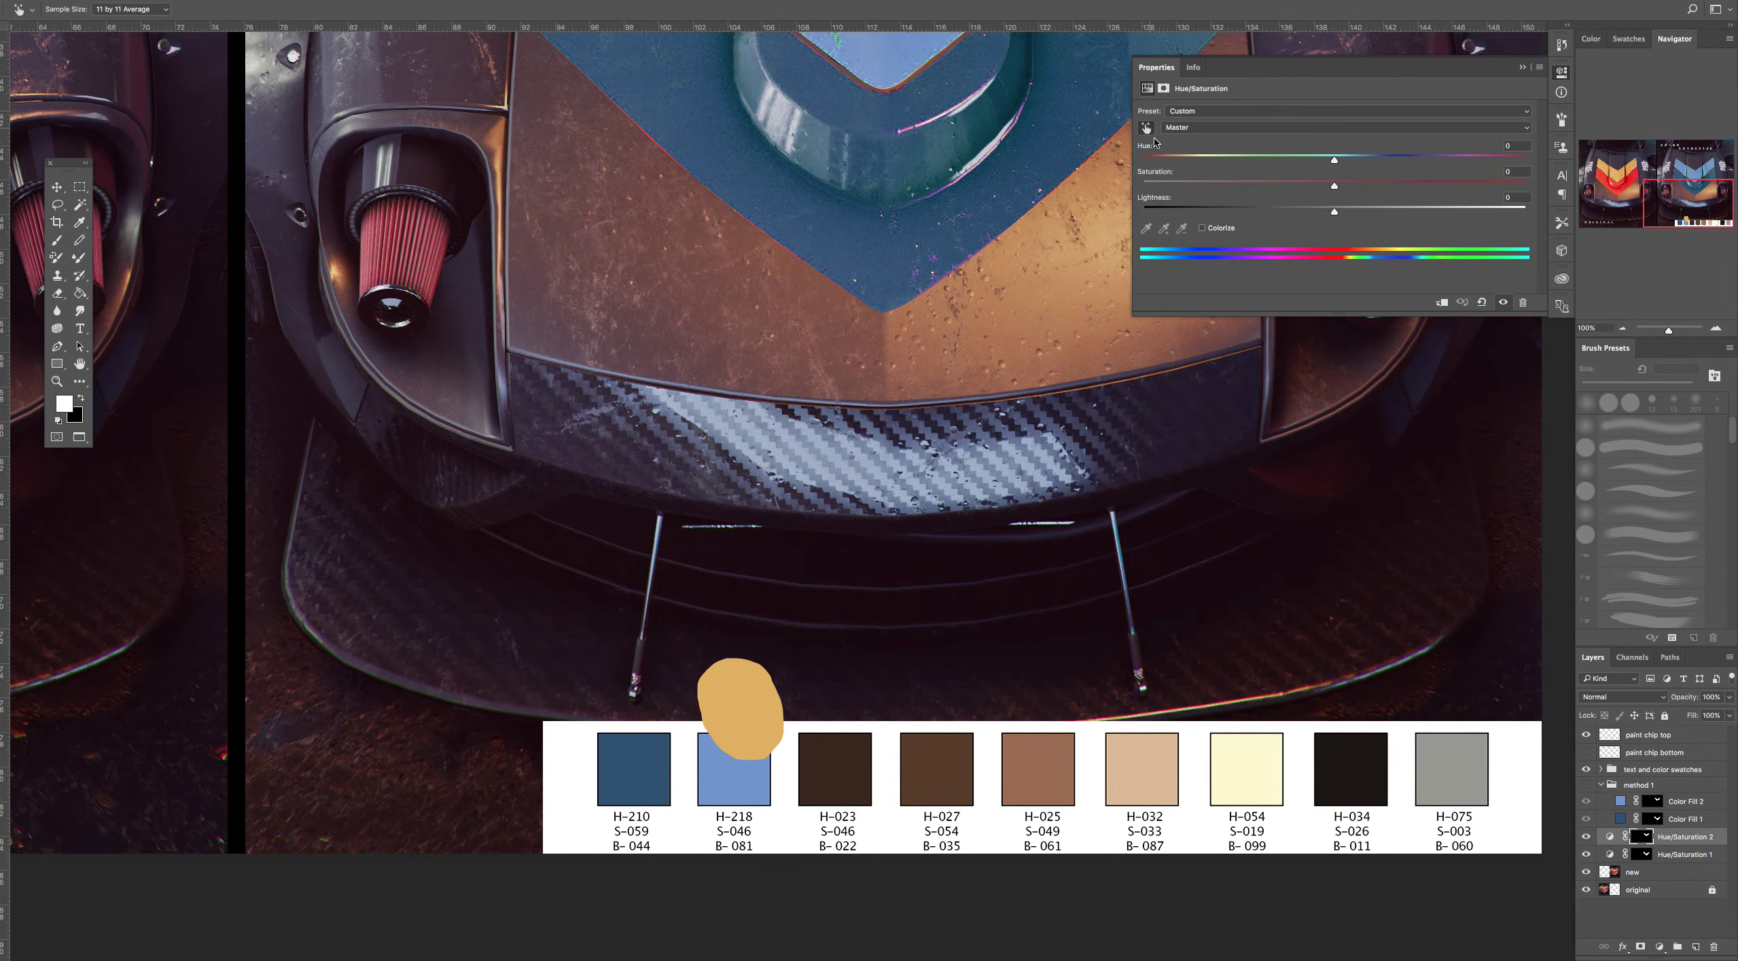
# Sample the orange chip to target Reds, narrow the range, keep hue 0, and set Lightness -26
pyautogui.click(753, 715)
pyautogui.scroll(5, 950, 385)
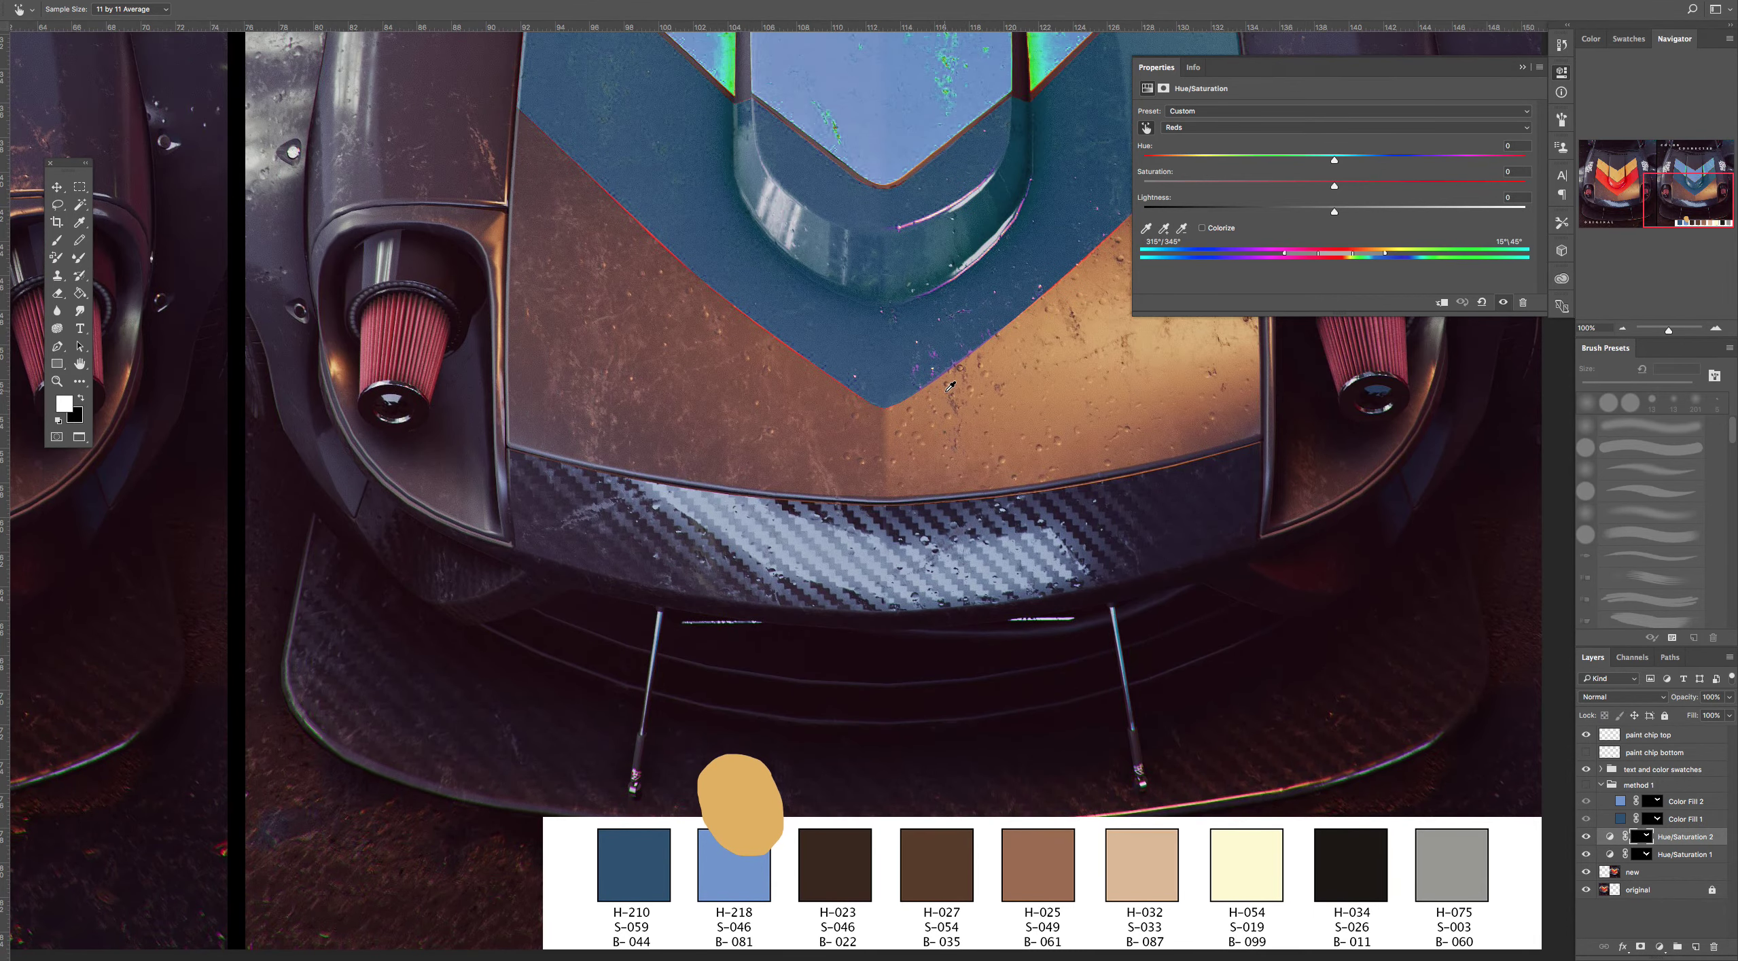
pyautogui.scroll(2, 1083, 237)
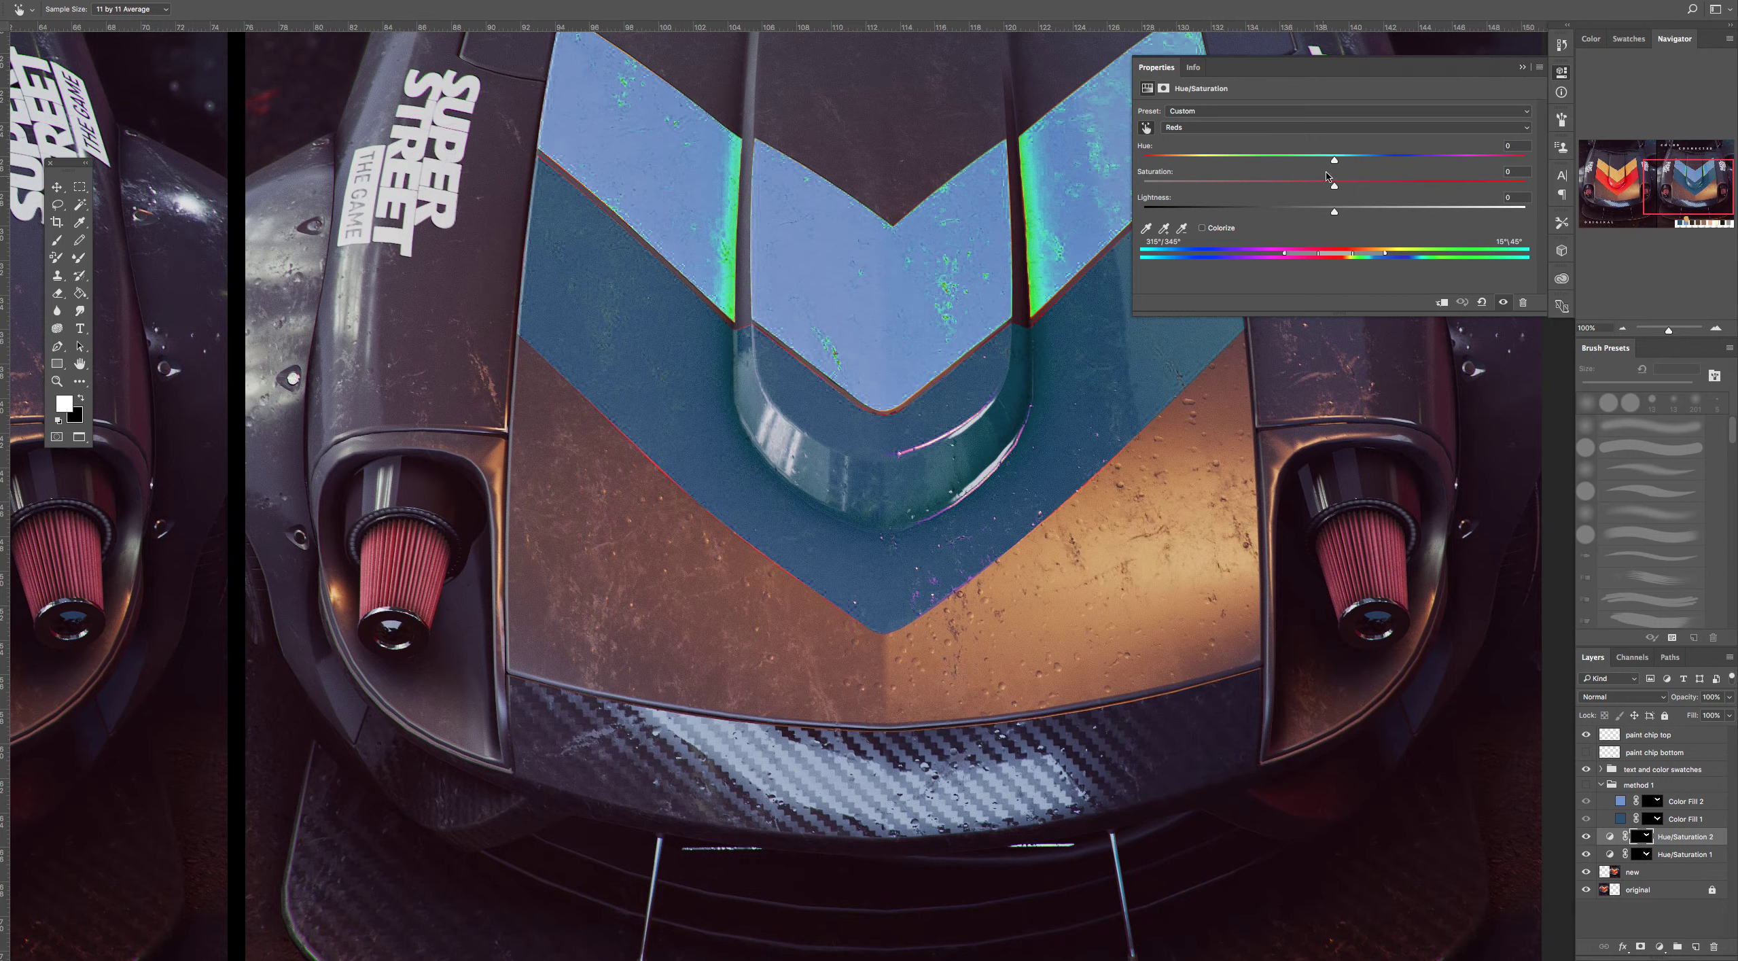
pyautogui.moveTo(1335, 163); pyautogui.dragTo(1376, 163)
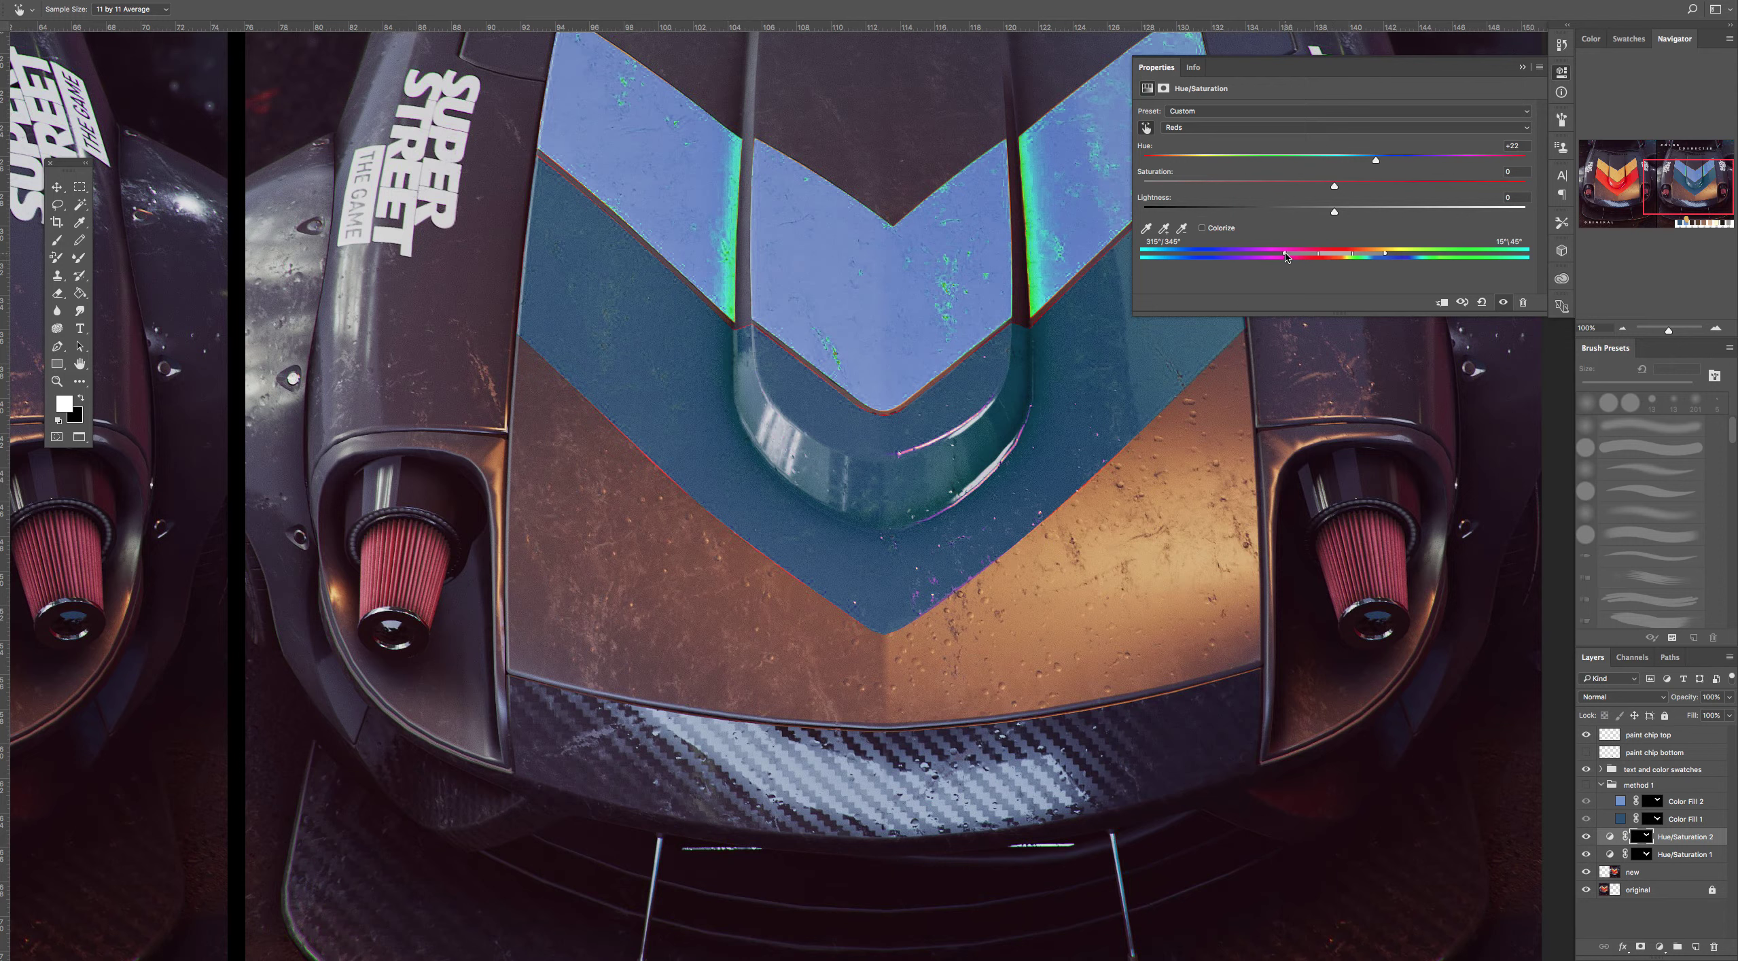
pyautogui.moveTo(1289, 256); pyautogui.dragTo(1301, 257)
pyautogui.press('super+z')
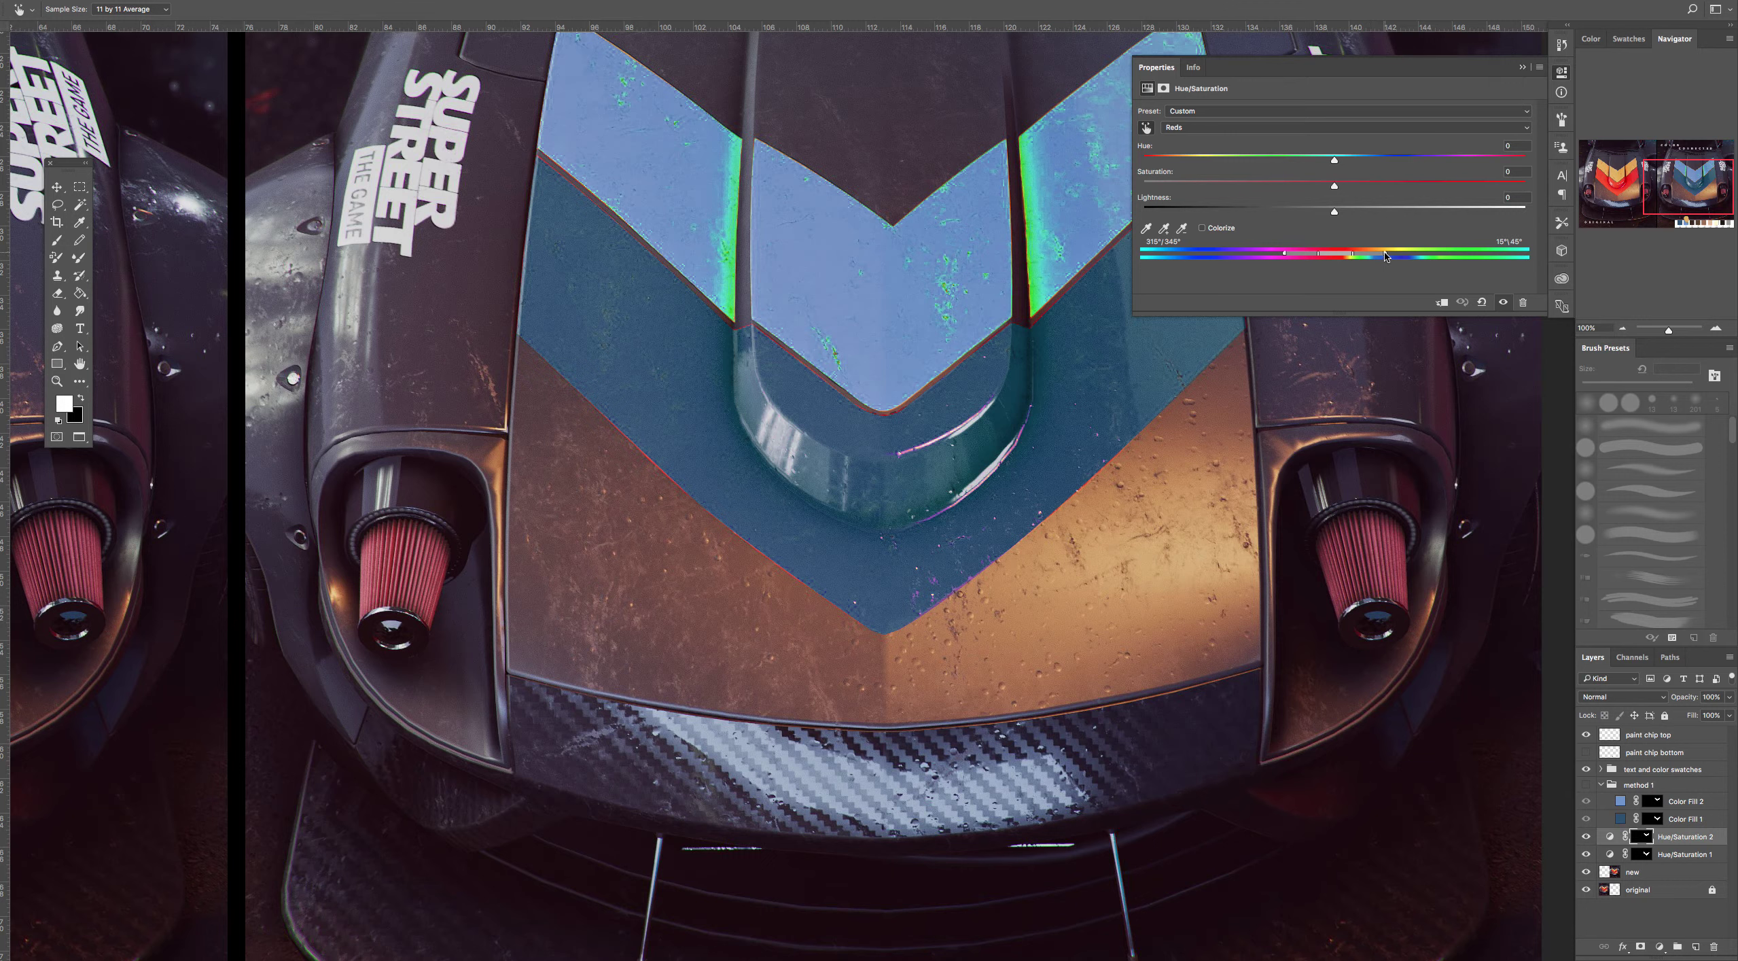
pyautogui.moveTo(1384, 255); pyautogui.dragTo(1282, 214)
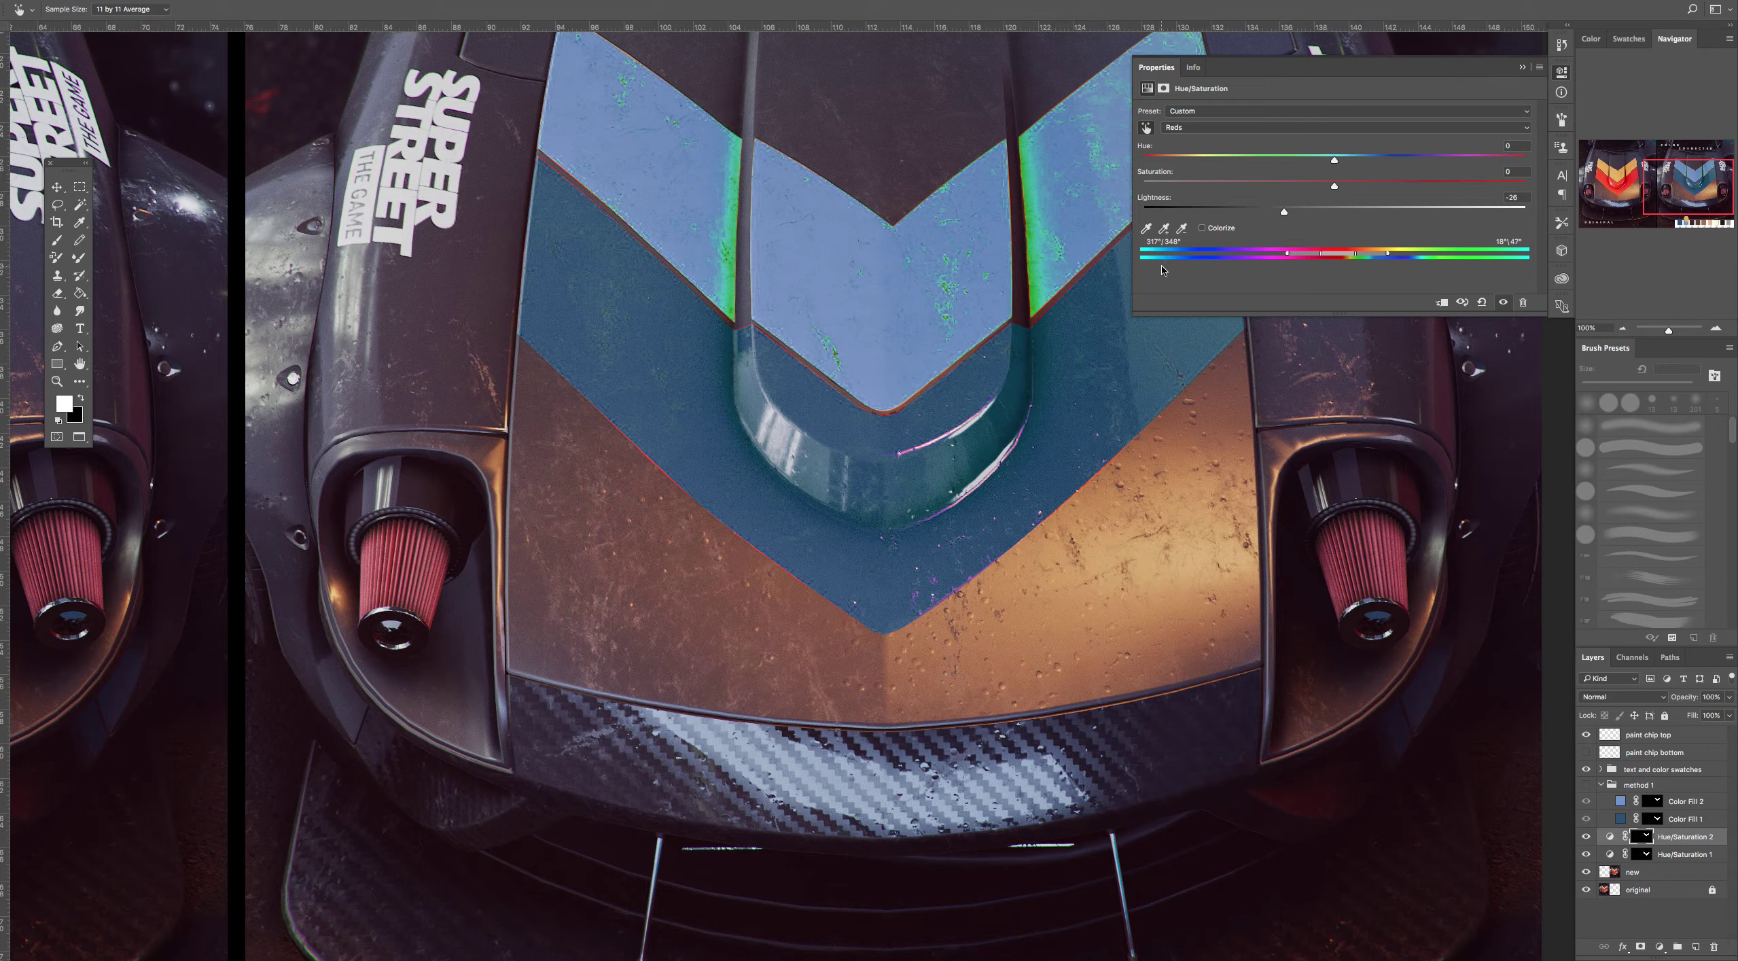
pyautogui.moveTo(1287, 254); pyautogui.dragTo(1372, 255)
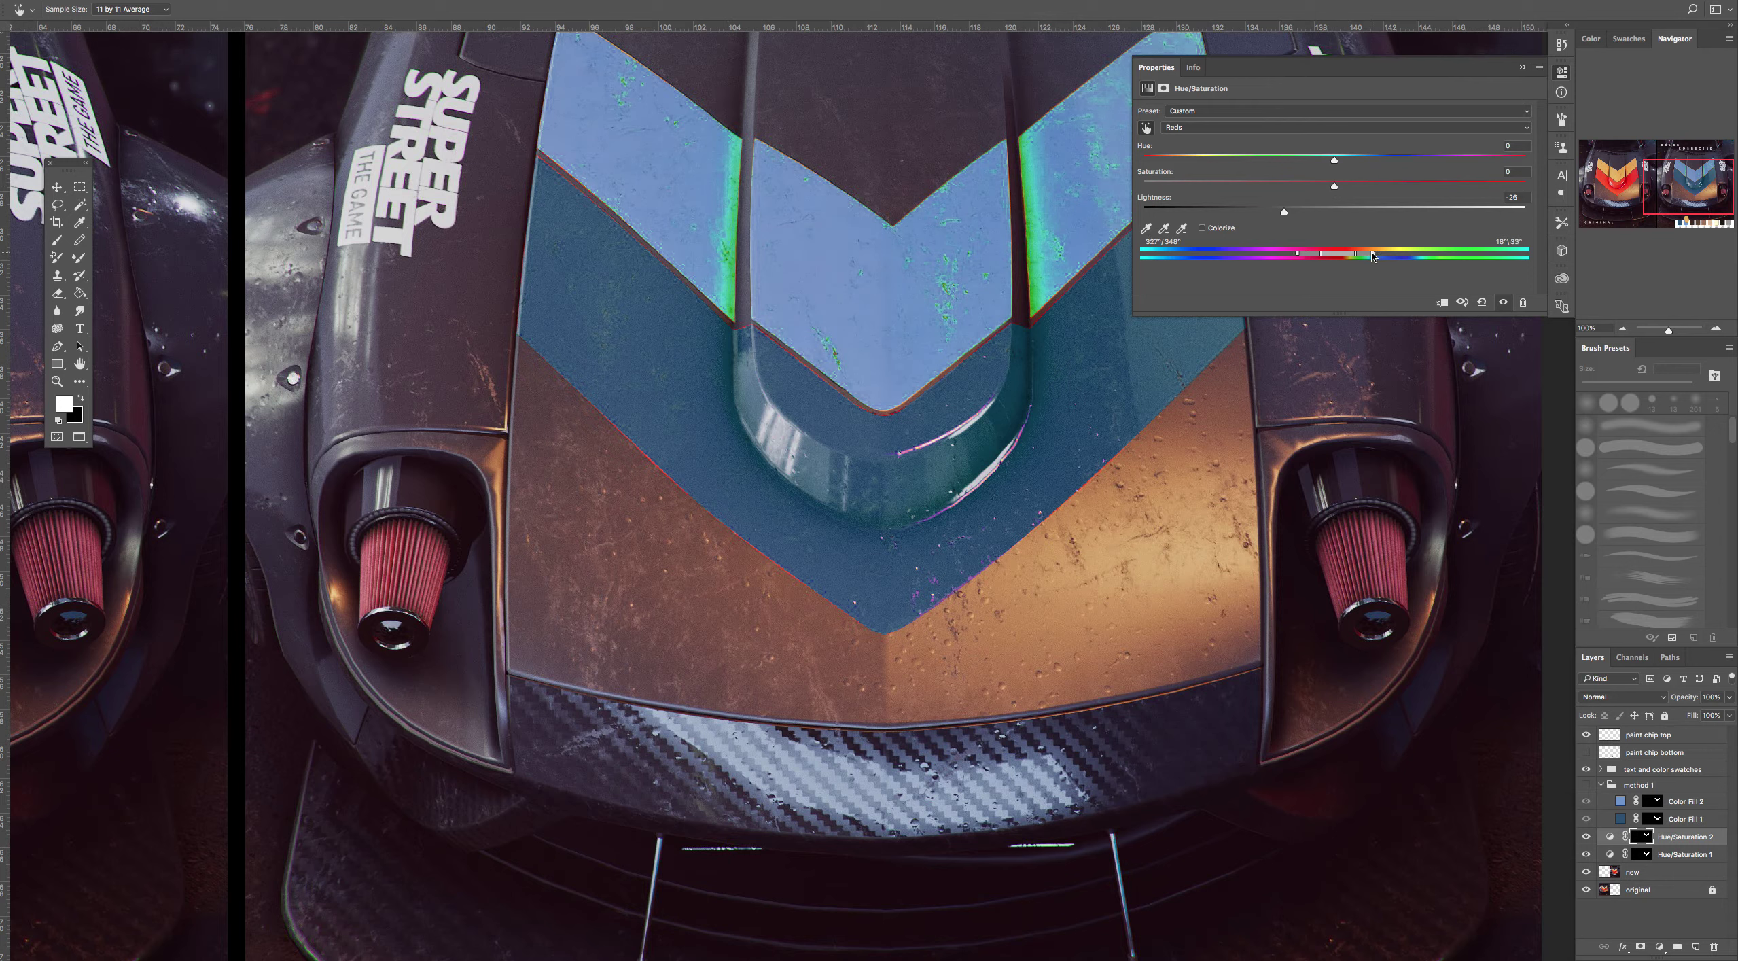
# Set the Master channel's saturation to -5
pyautogui.click(1519, 128)
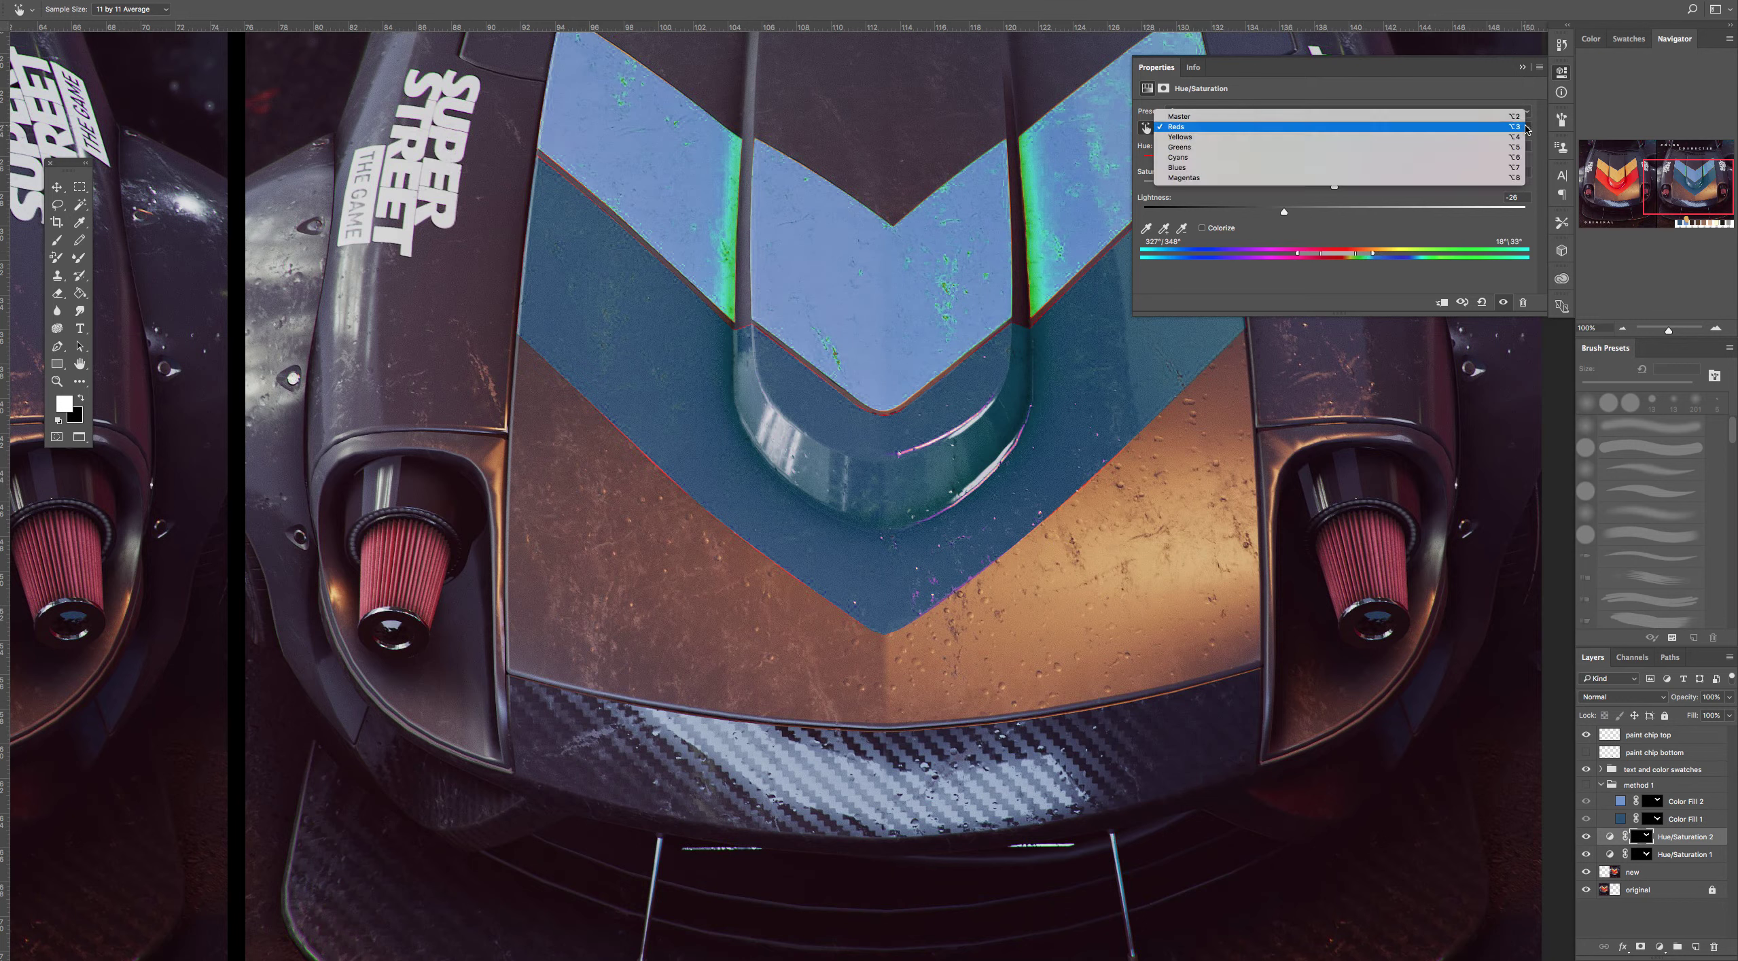
pyautogui.click(1501, 118)
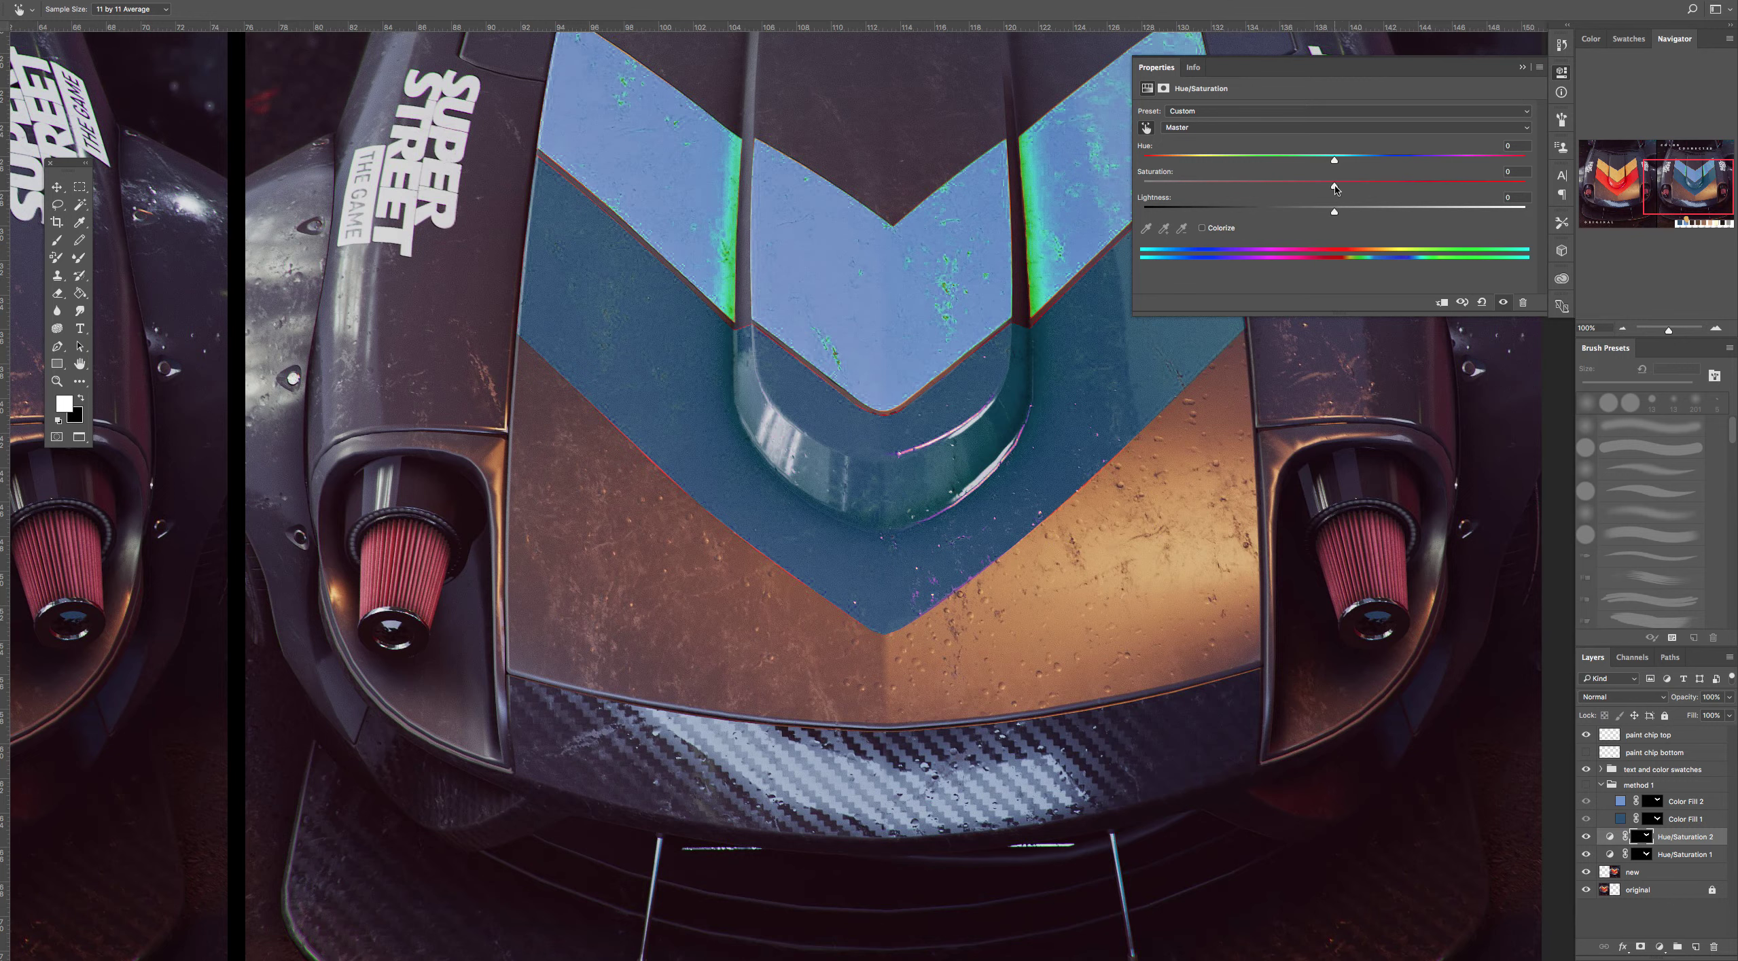
pyautogui.moveTo(1334, 188); pyautogui.dragTo(1326, 189)
# Sample the orange blob above the blue swatch to retarget the adjustment to Reds
pyautogui.press('z')
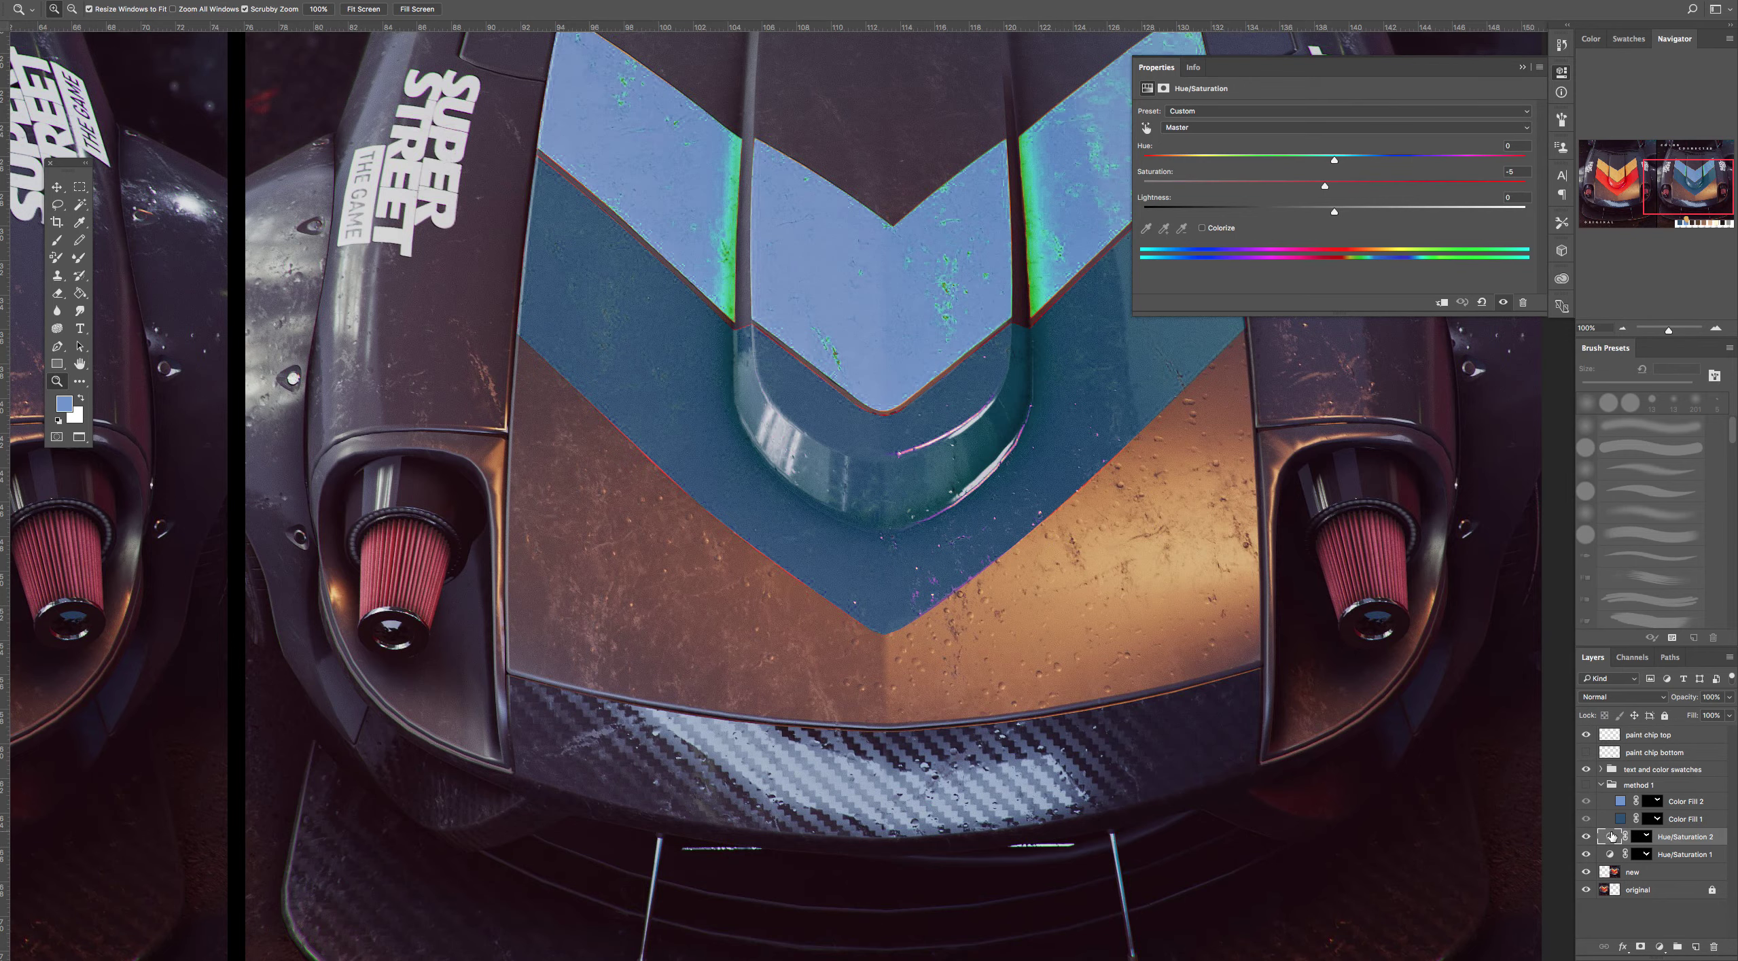
pyautogui.scroll(-5, 886, 817)
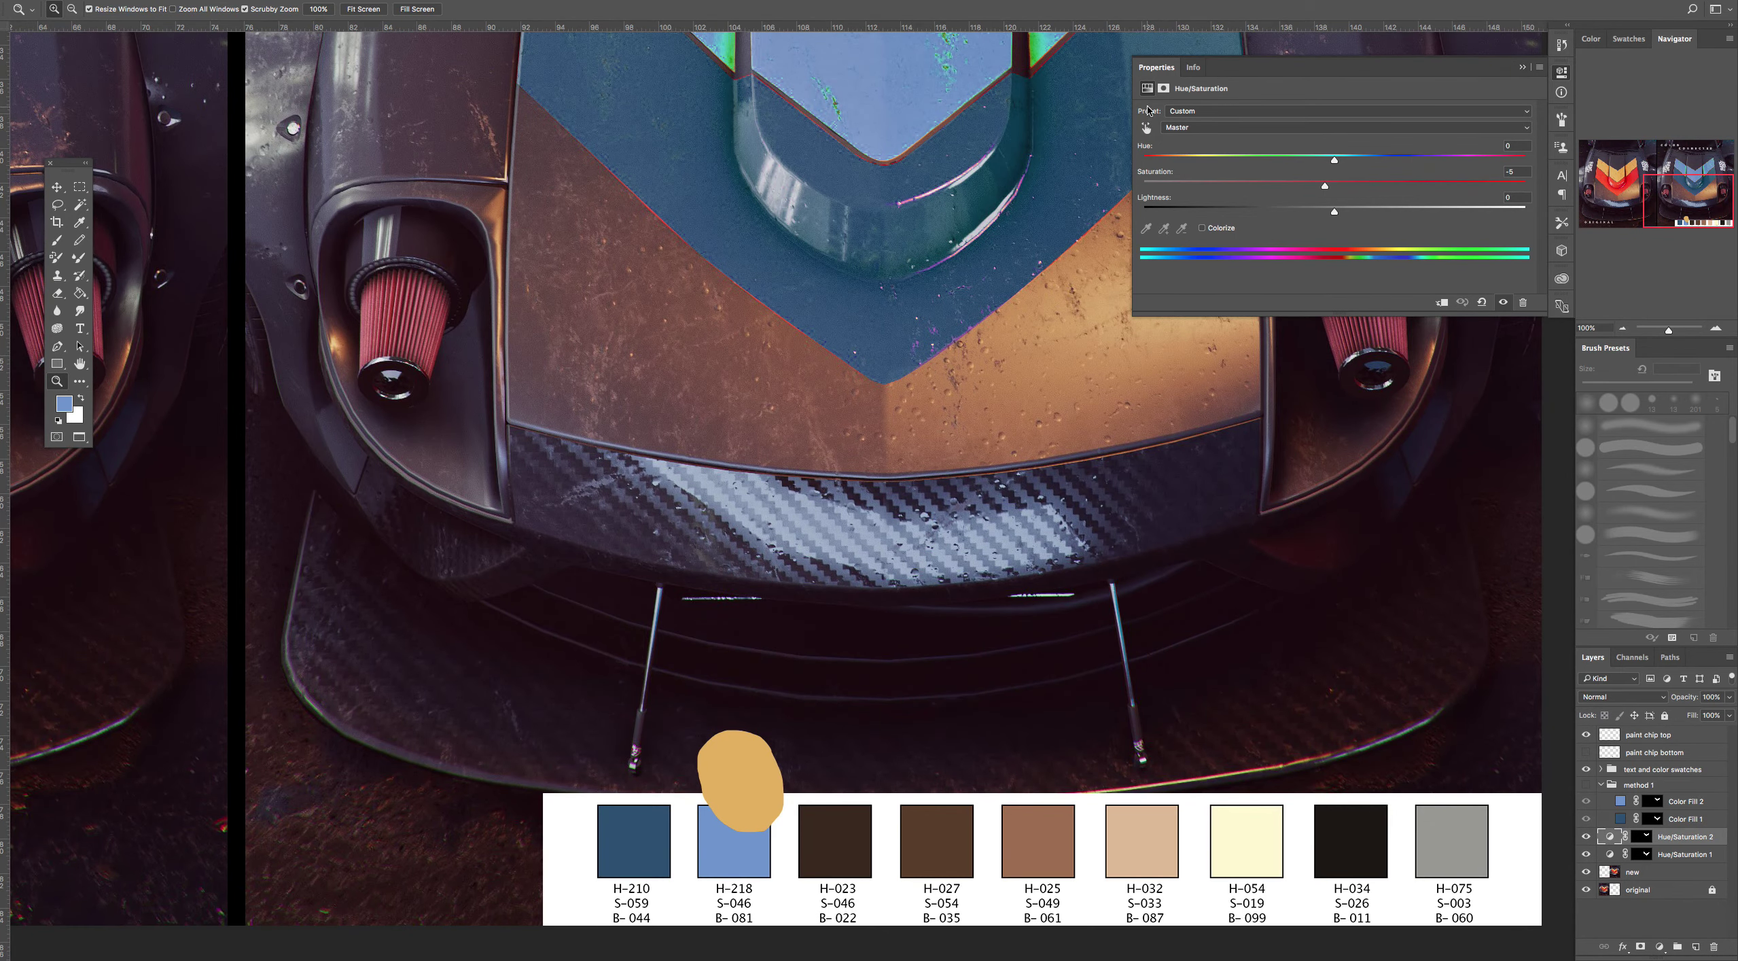
pyautogui.click(1147, 127)
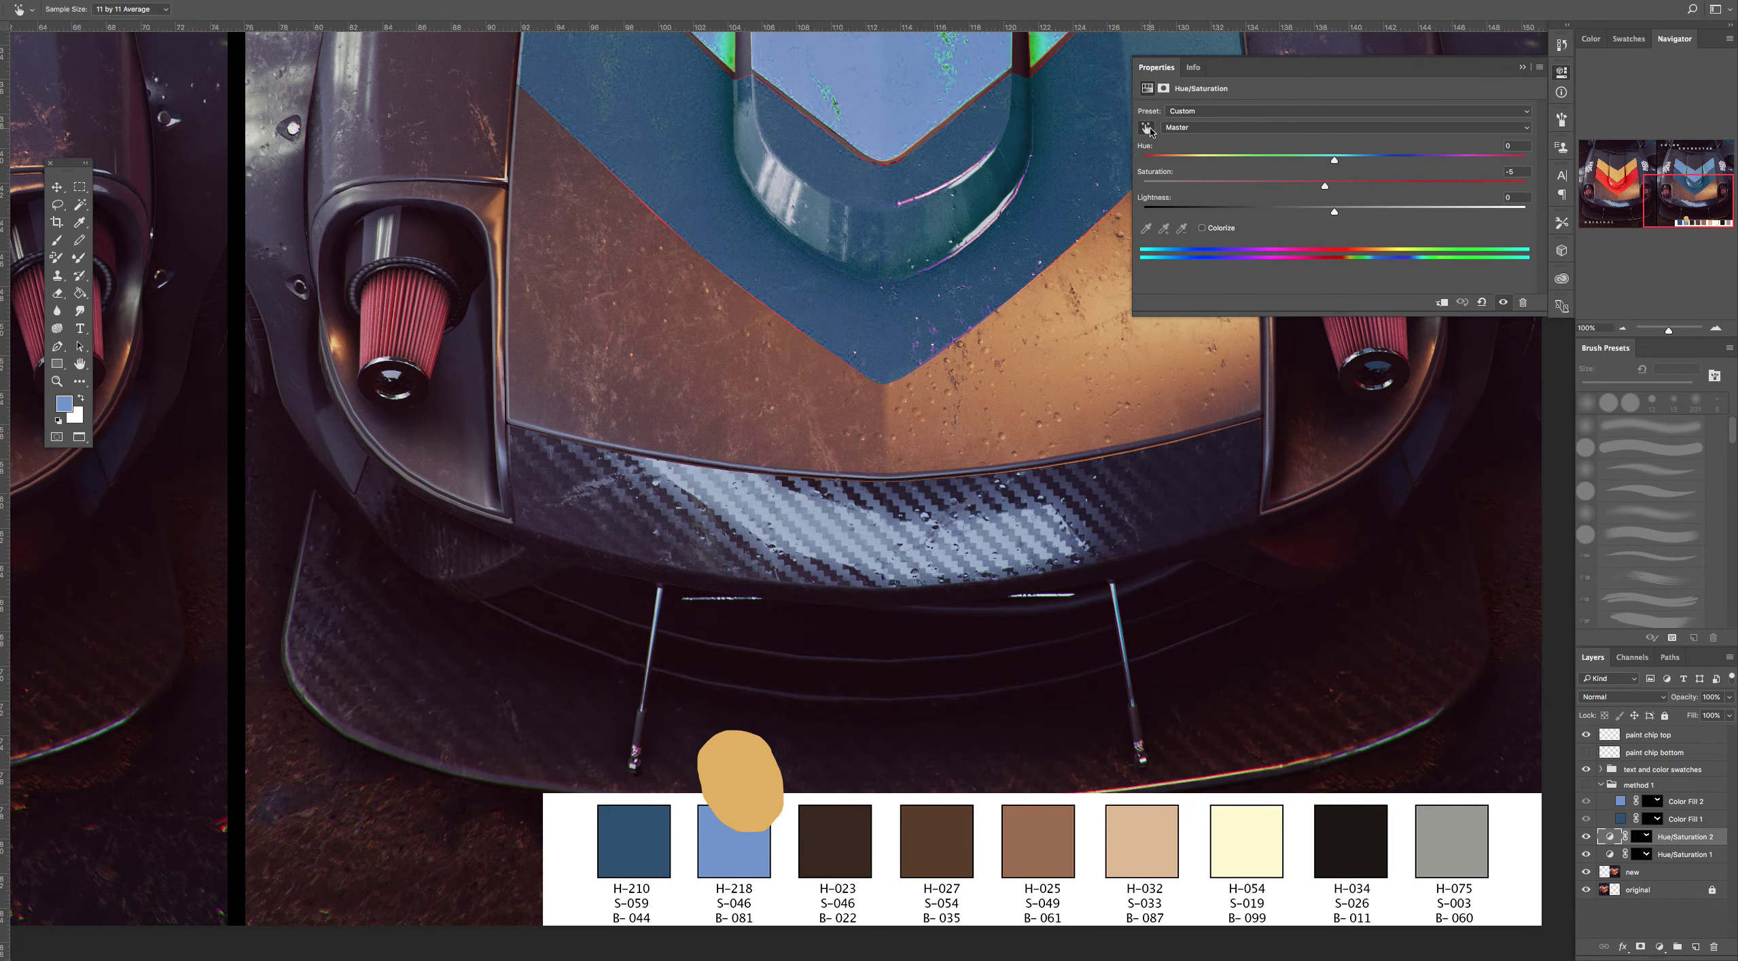
pyautogui.click(740, 765)
pyautogui.scroll(4, 929, 309)
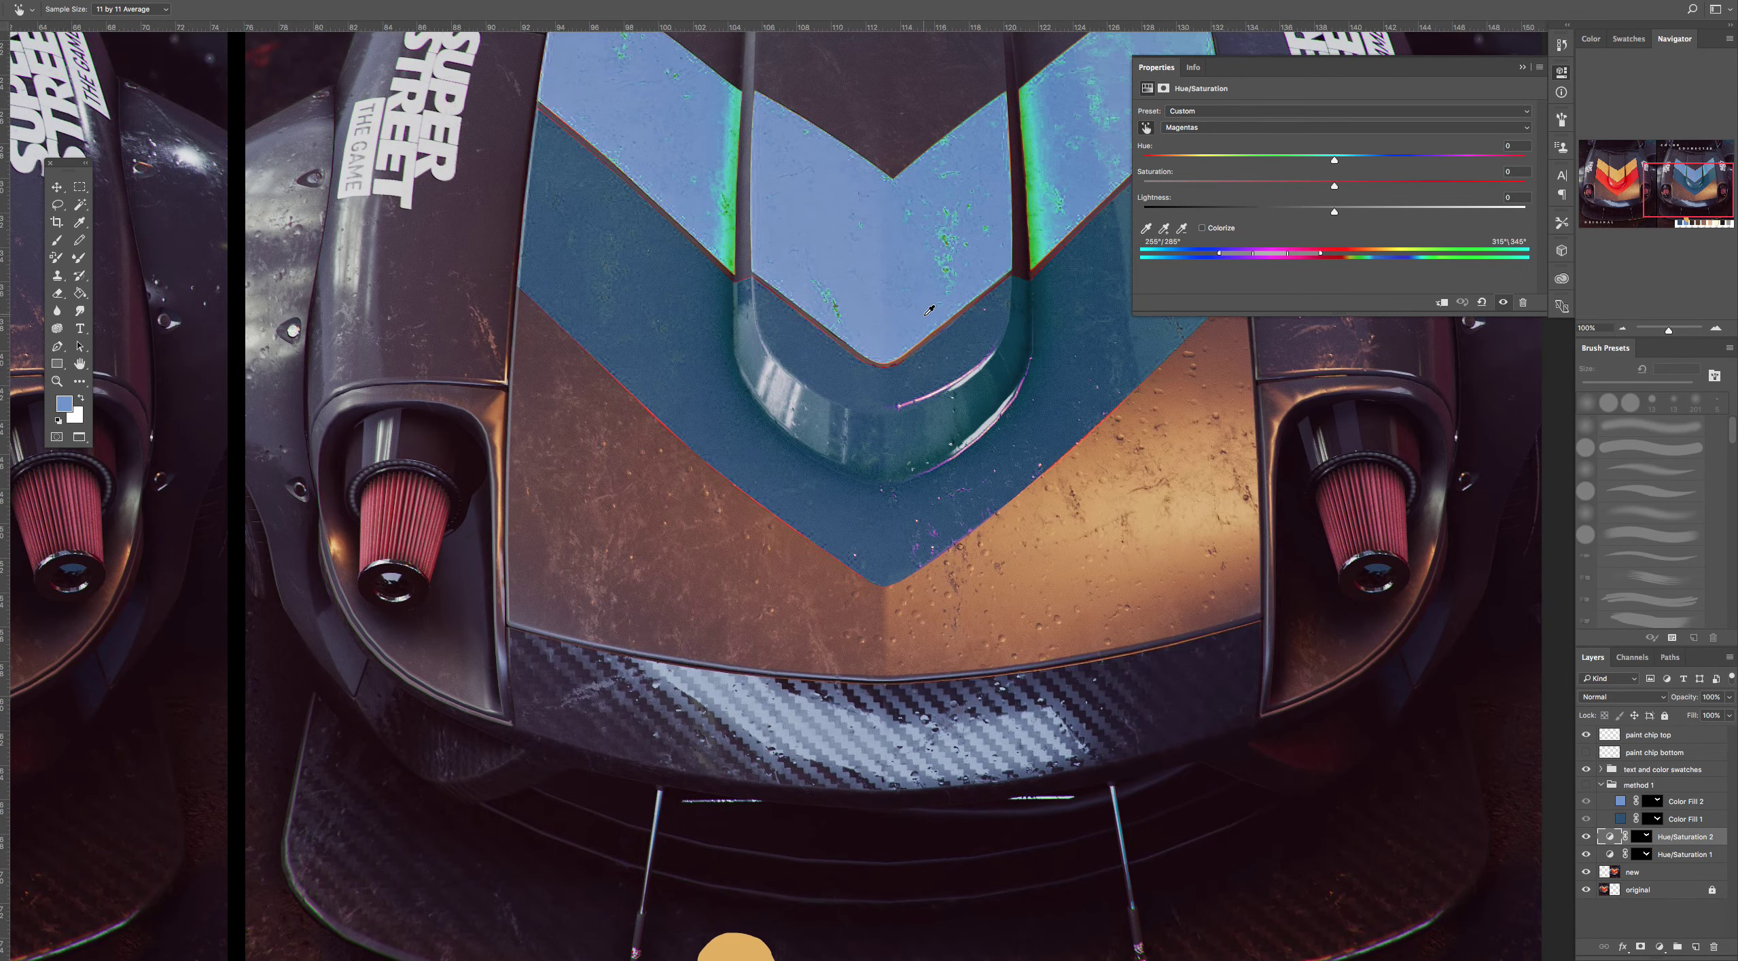
pyautogui.scroll(-3, 1021, 474)
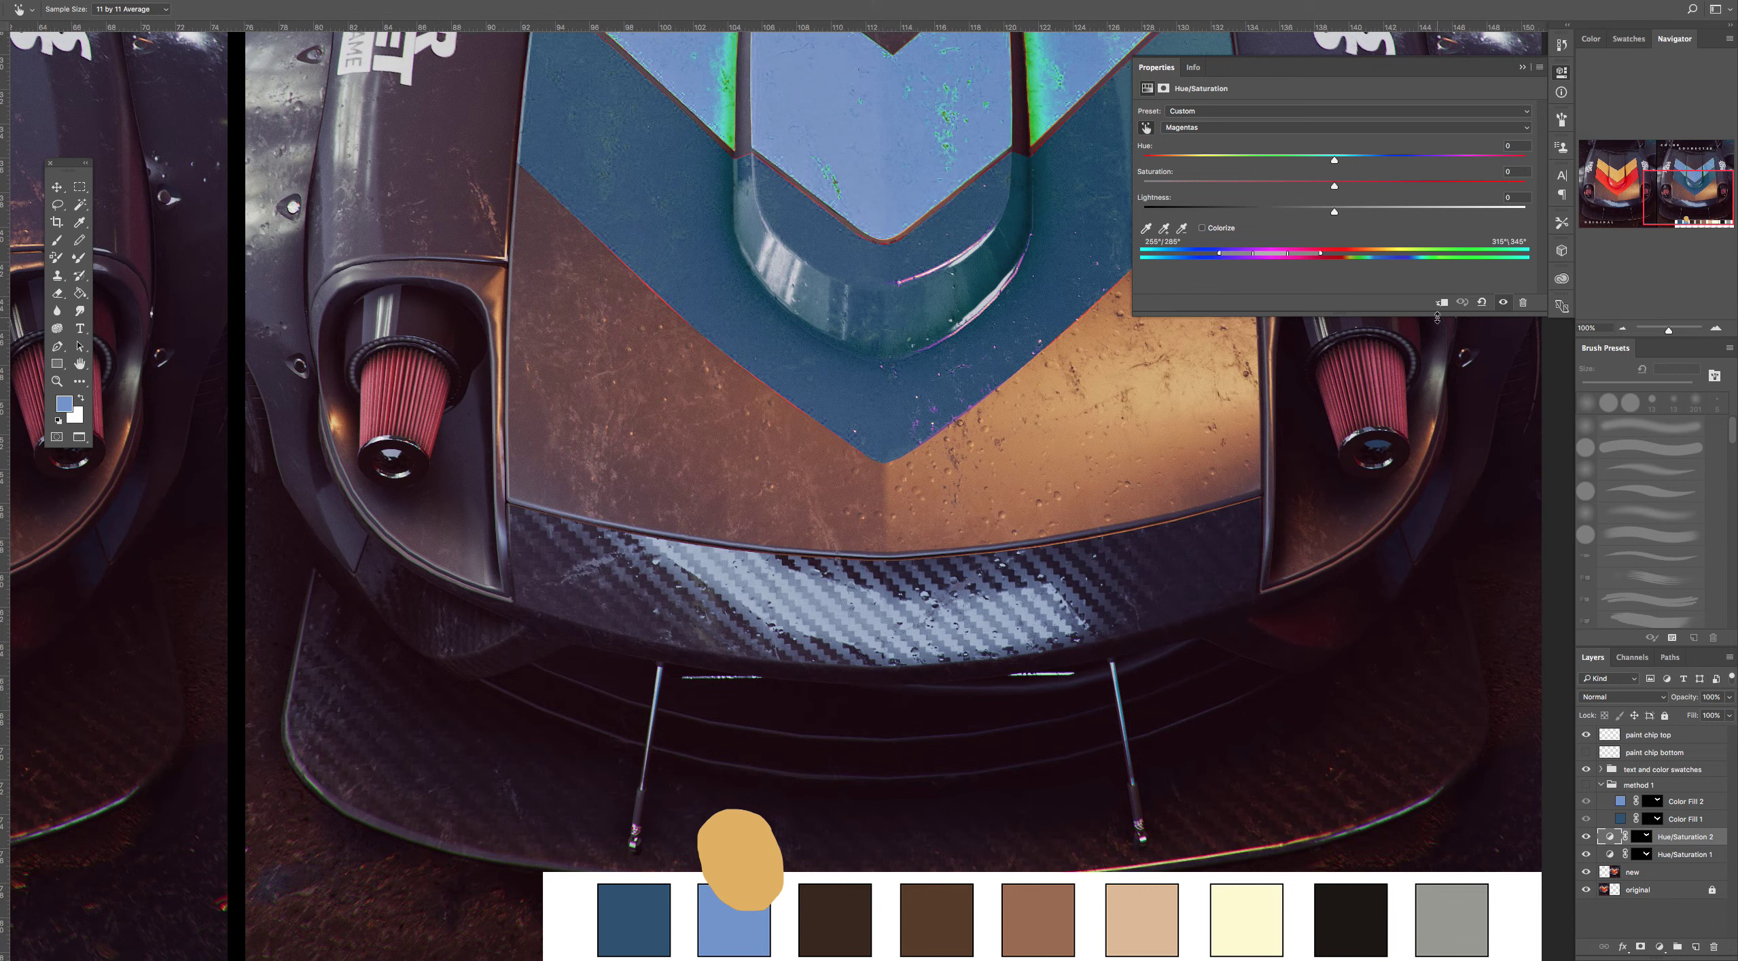
pyautogui.click(751, 861)
# Select the 'paint chip top' layer and collapse the Properties panel
pyautogui.click(1658, 740)
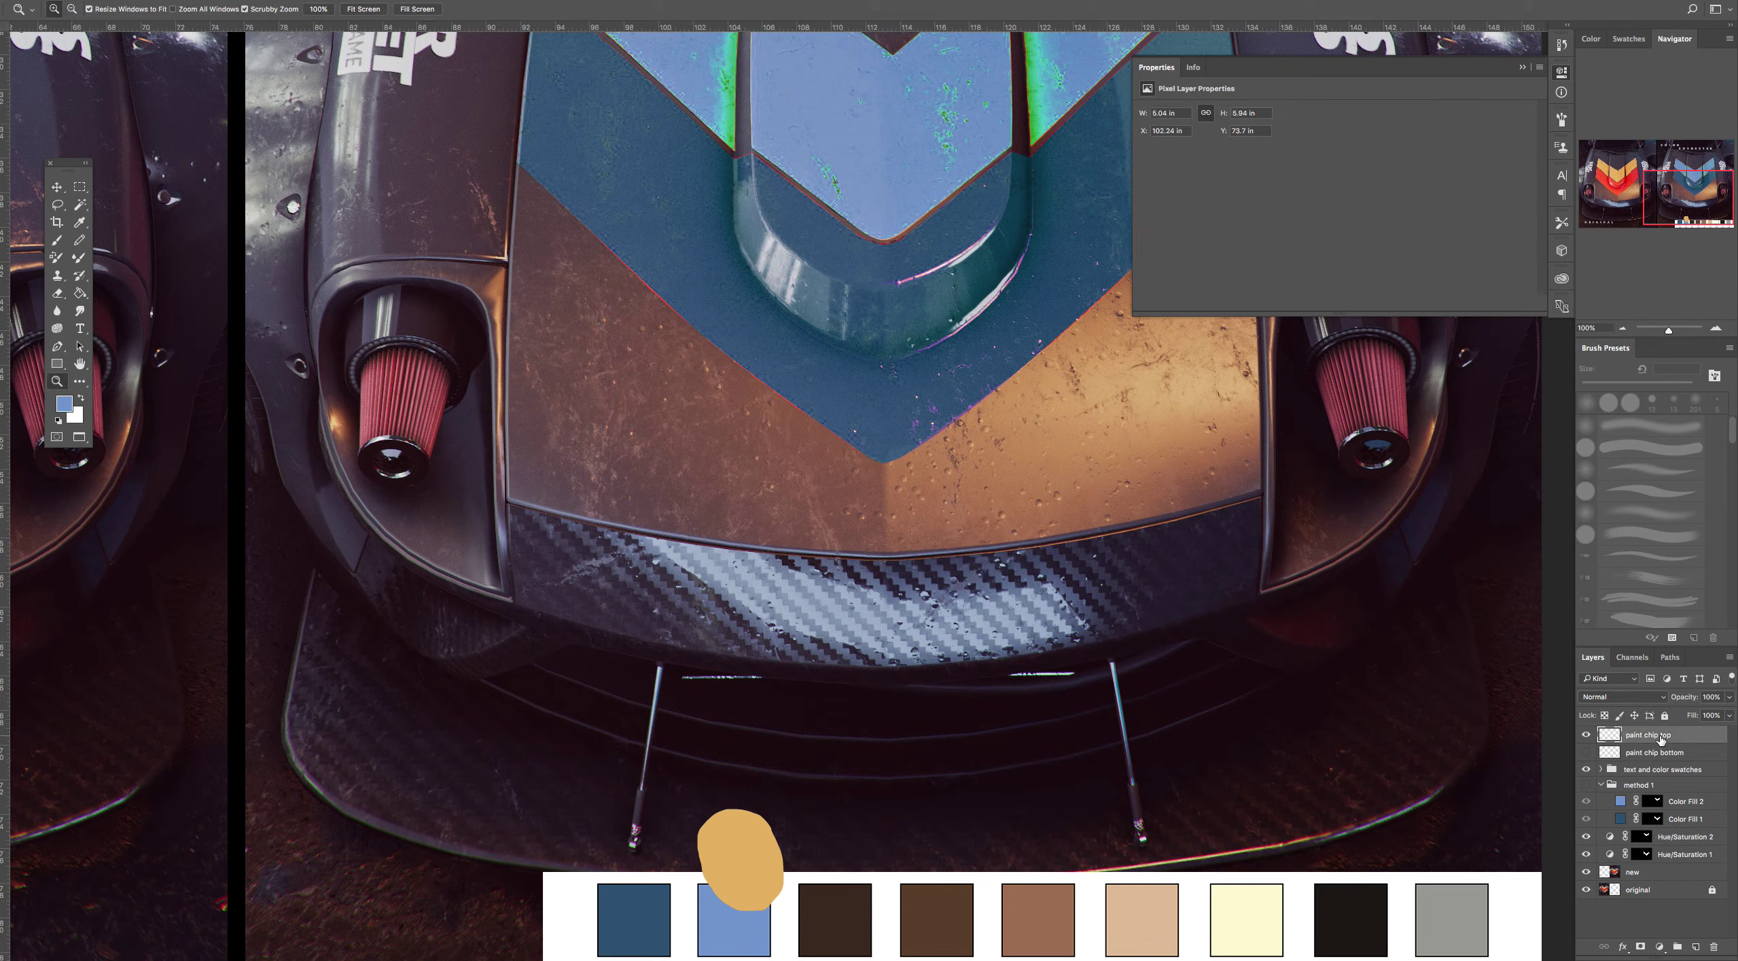
pyautogui.press('z')
pyautogui.click(1521, 68)
pyautogui.scroll(5, 1023, 469)
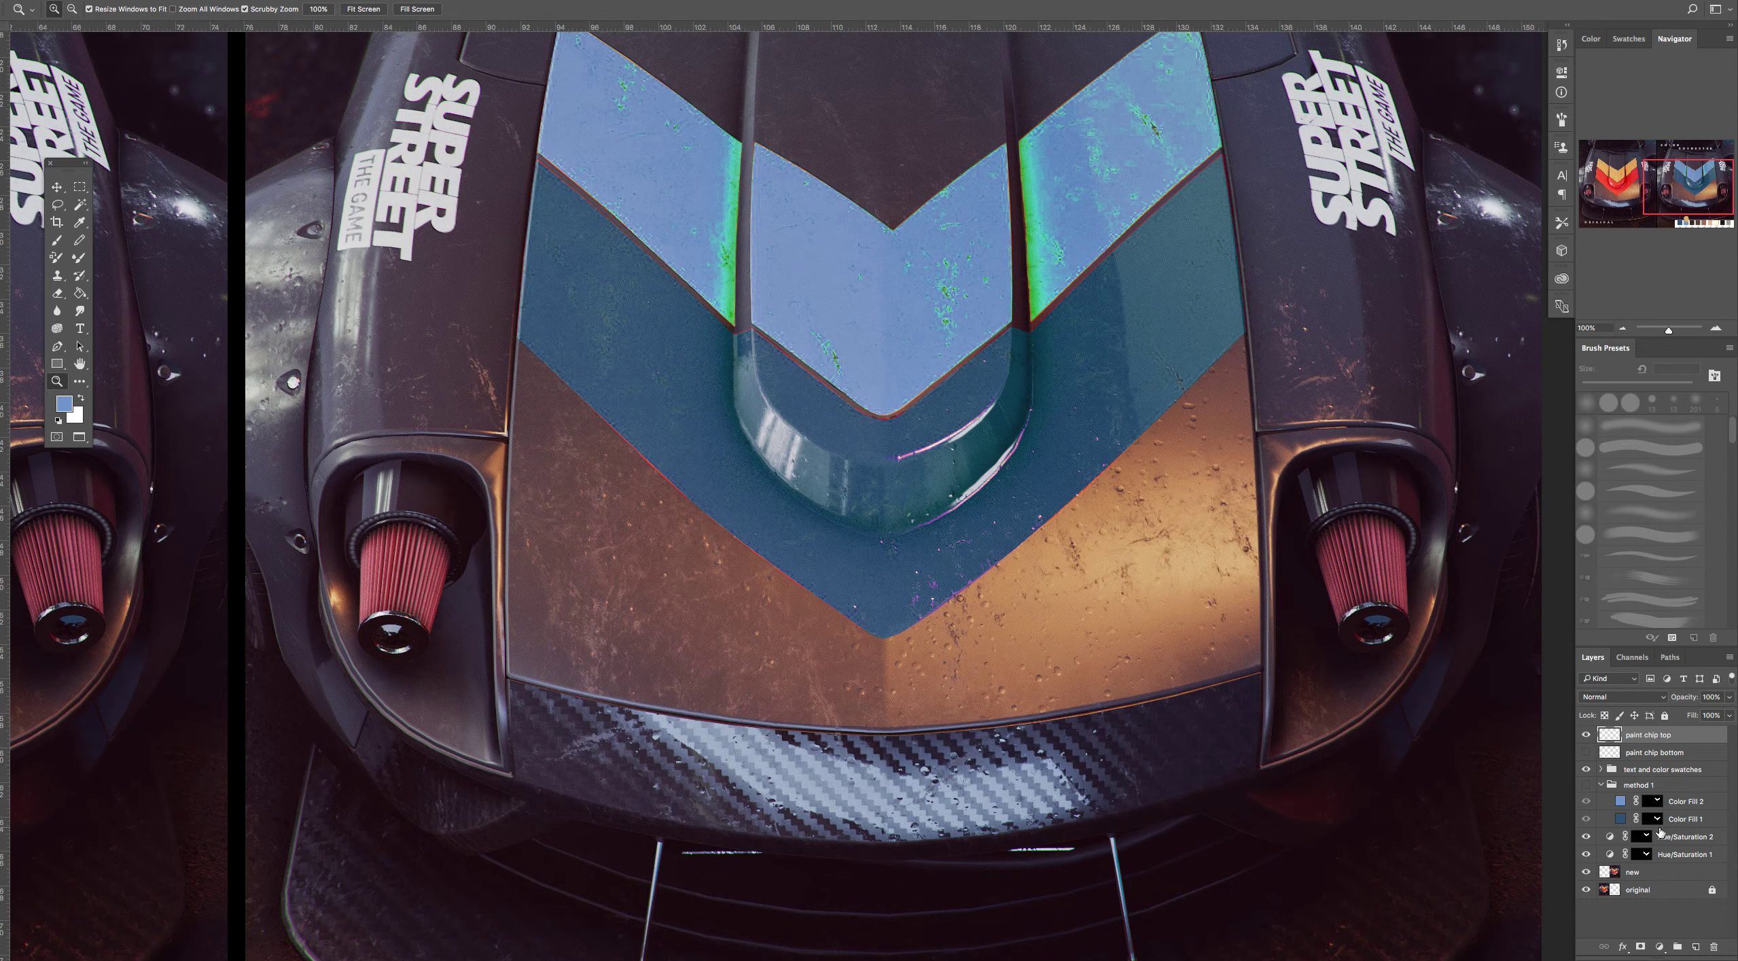
# Test method 1 below Hue/Saturation 1, then restore it above both Hue/Saturation layers, visible
pyautogui.click(1601, 785)
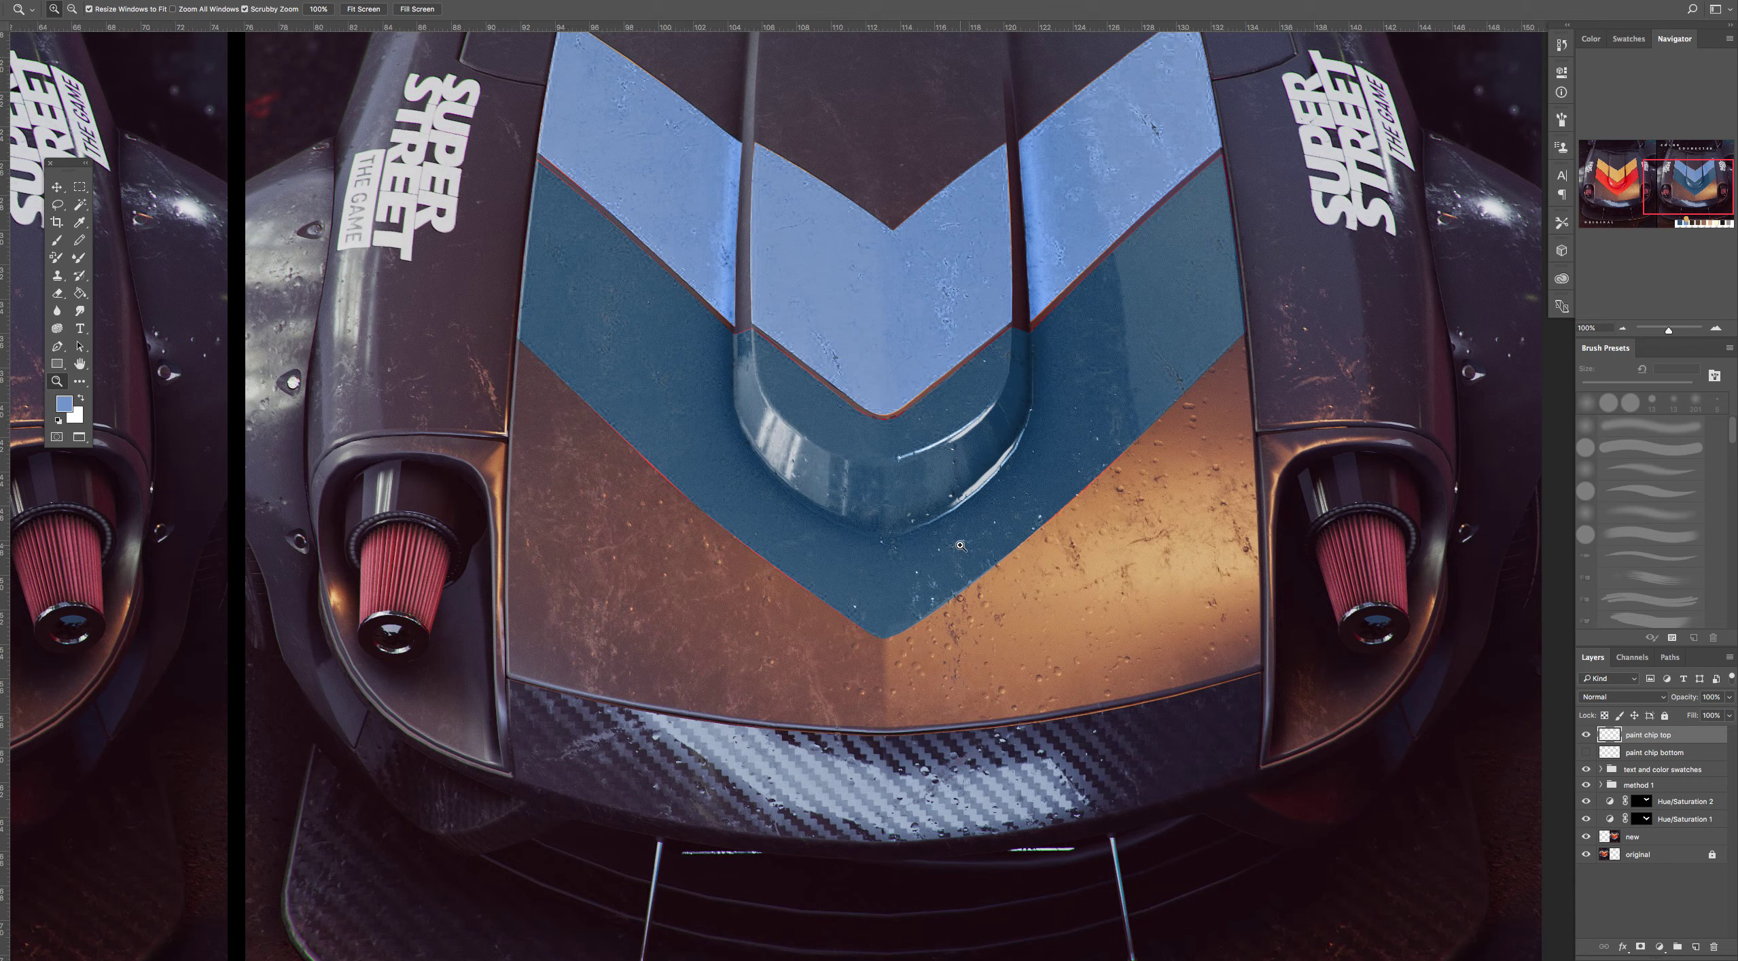
pyautogui.click(1585, 784)
pyautogui.moveTo(1657, 786); pyautogui.dragTo(1657, 825)
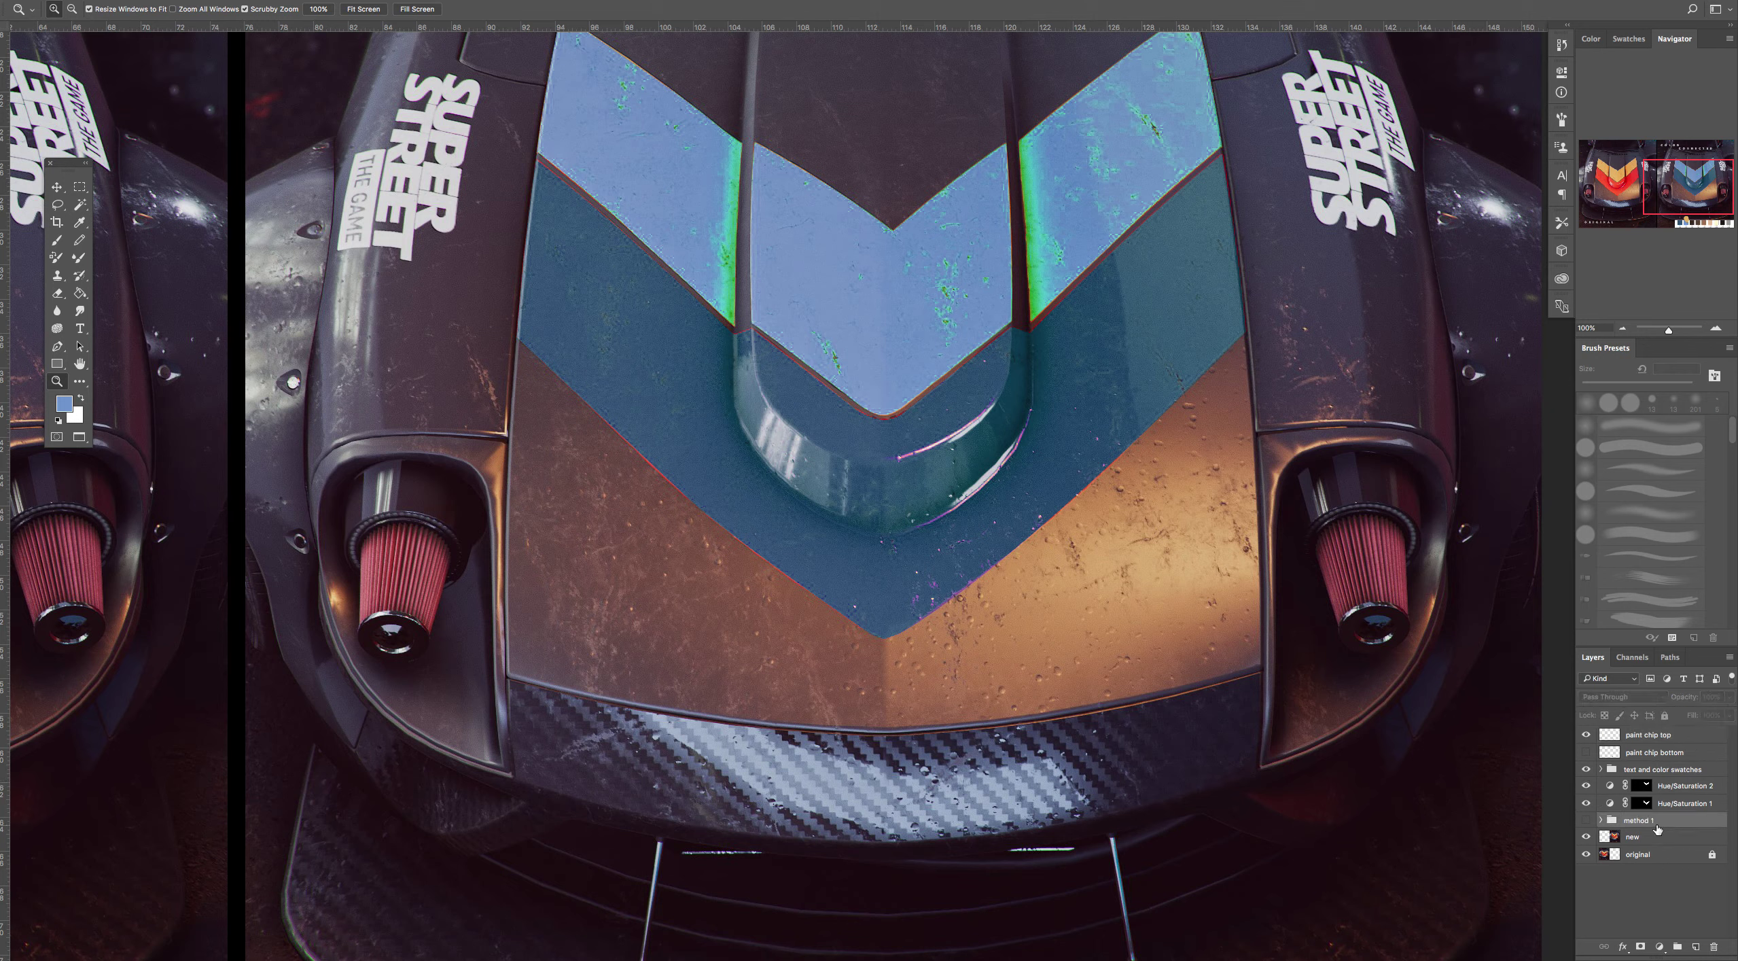
pyautogui.click(1586, 820)
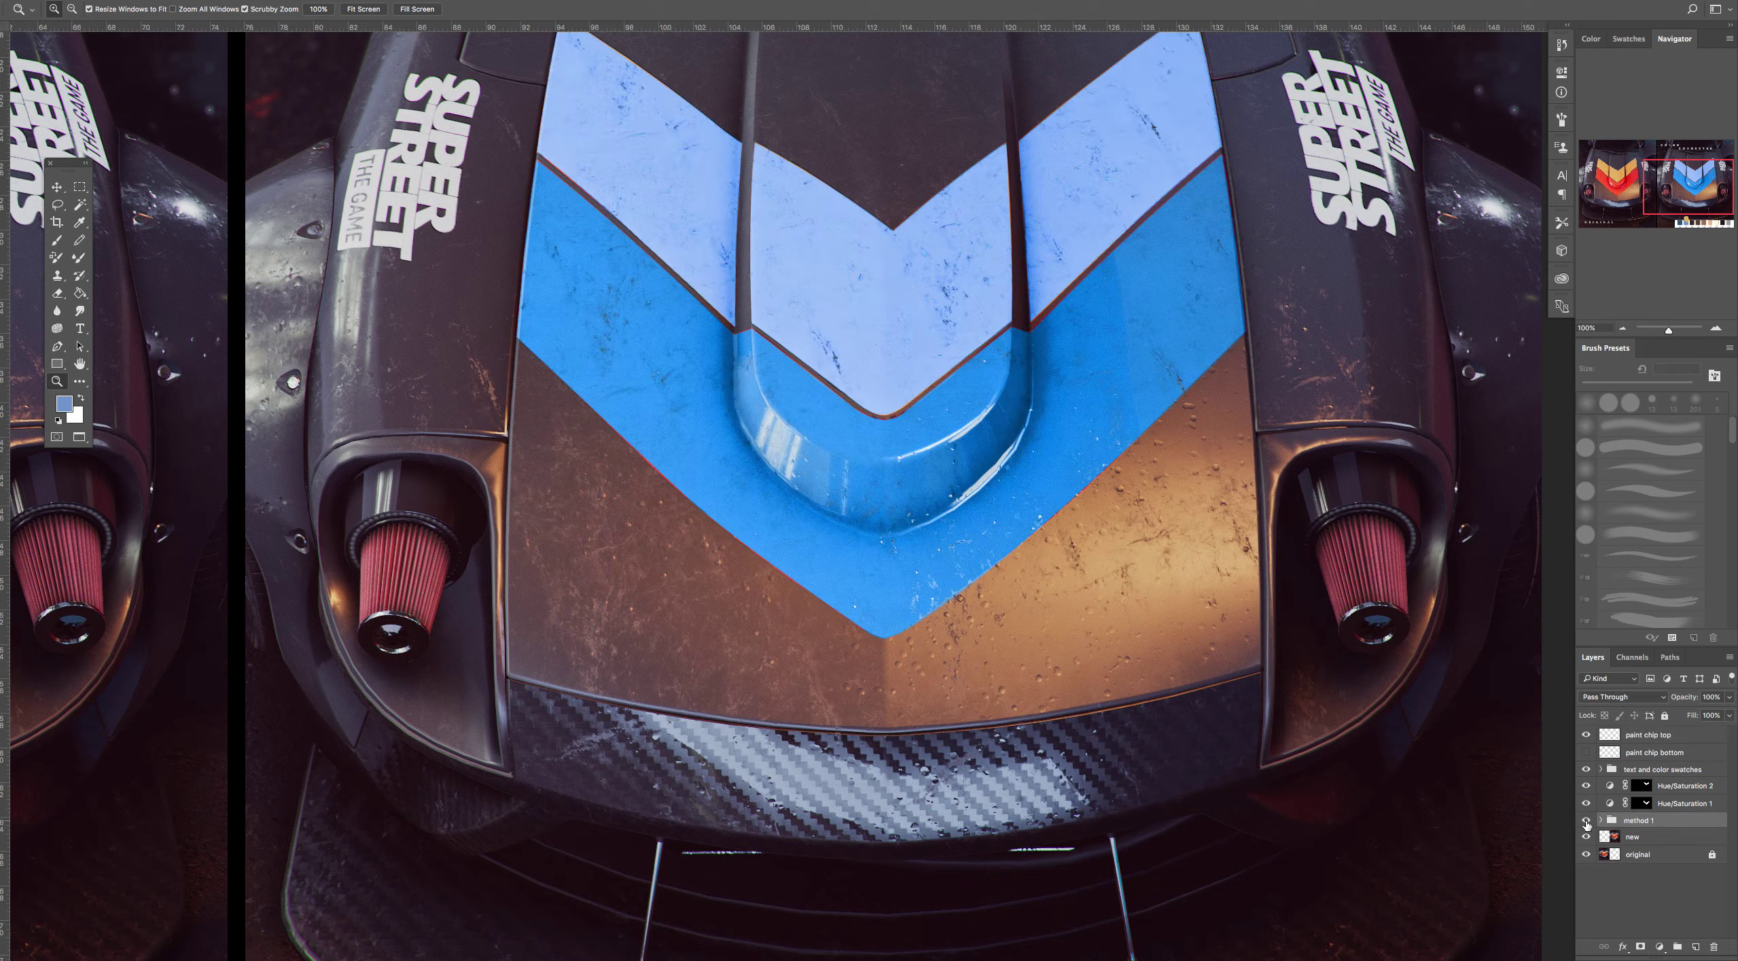
pyautogui.click(1585, 821)
pyautogui.moveTo(1667, 819); pyautogui.dragTo(1665, 776)
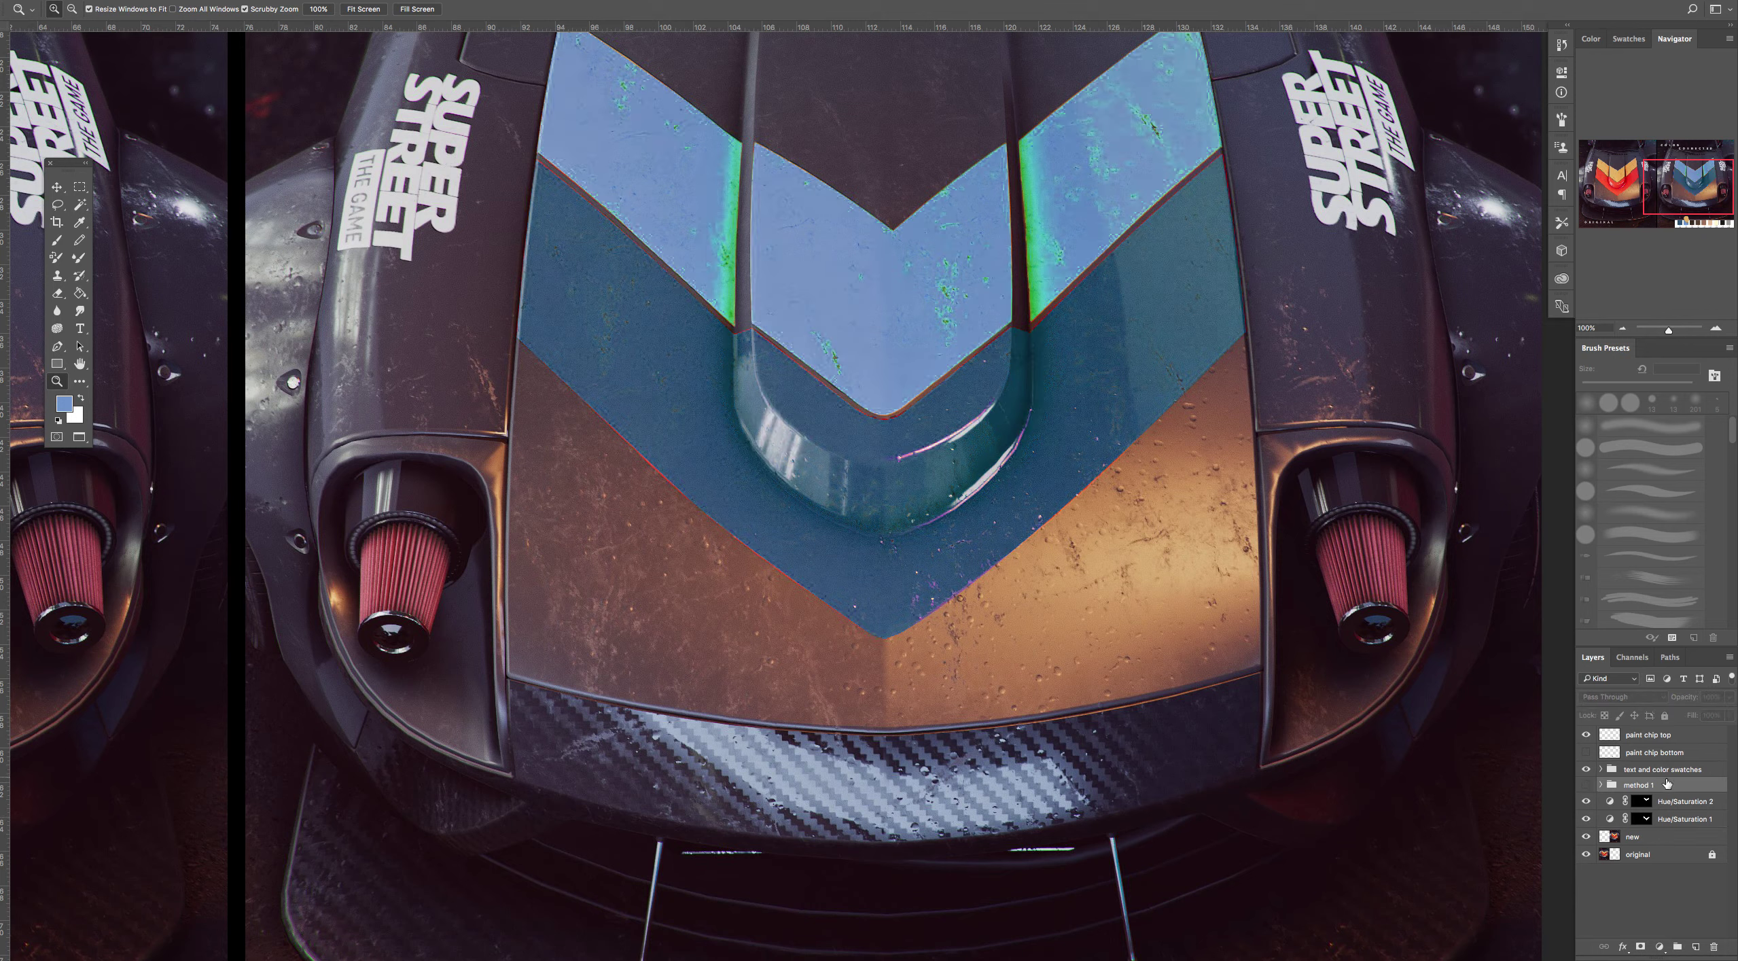
pyautogui.click(1586, 785)
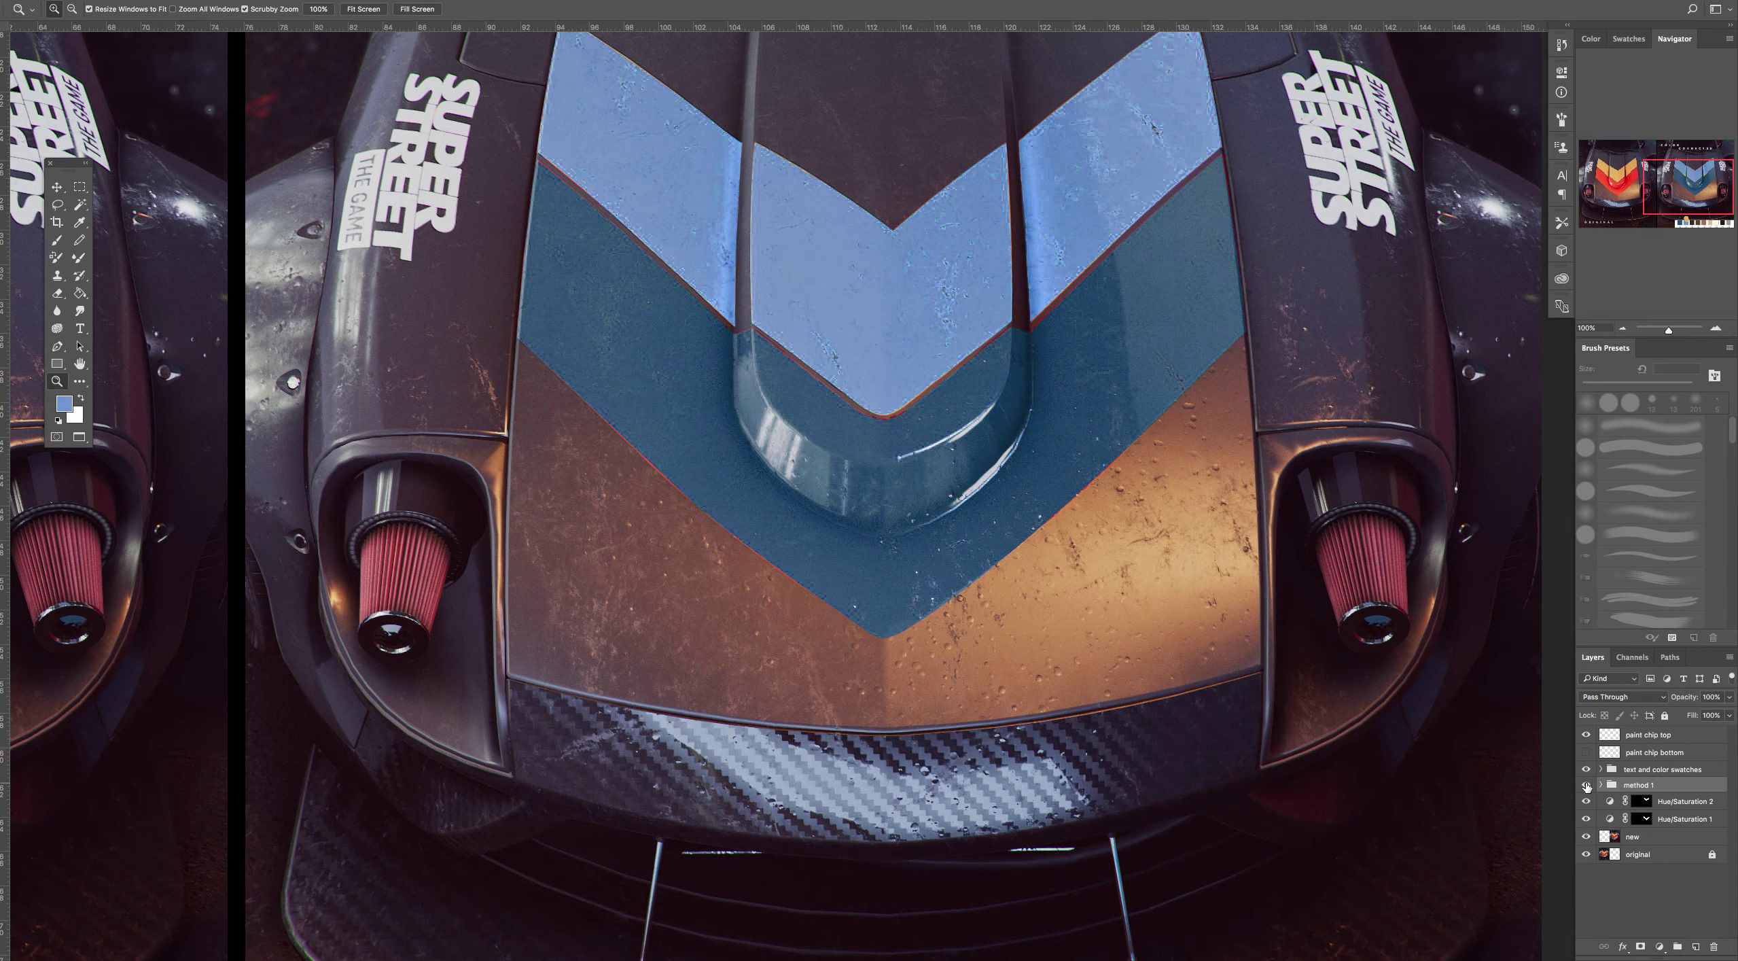
# Zoom out to 50% and recenter to show both cars and the swatches
pyautogui.keyDown('alt'); pyautogui.click(981, 524); pyautogui.keyUp('alt')
pyautogui.moveTo(1071, 426); pyautogui.dragTo(1149, 470)
pyautogui.keyDown('alt'); pyautogui.click(1071, 506); pyautogui.keyUp('alt')
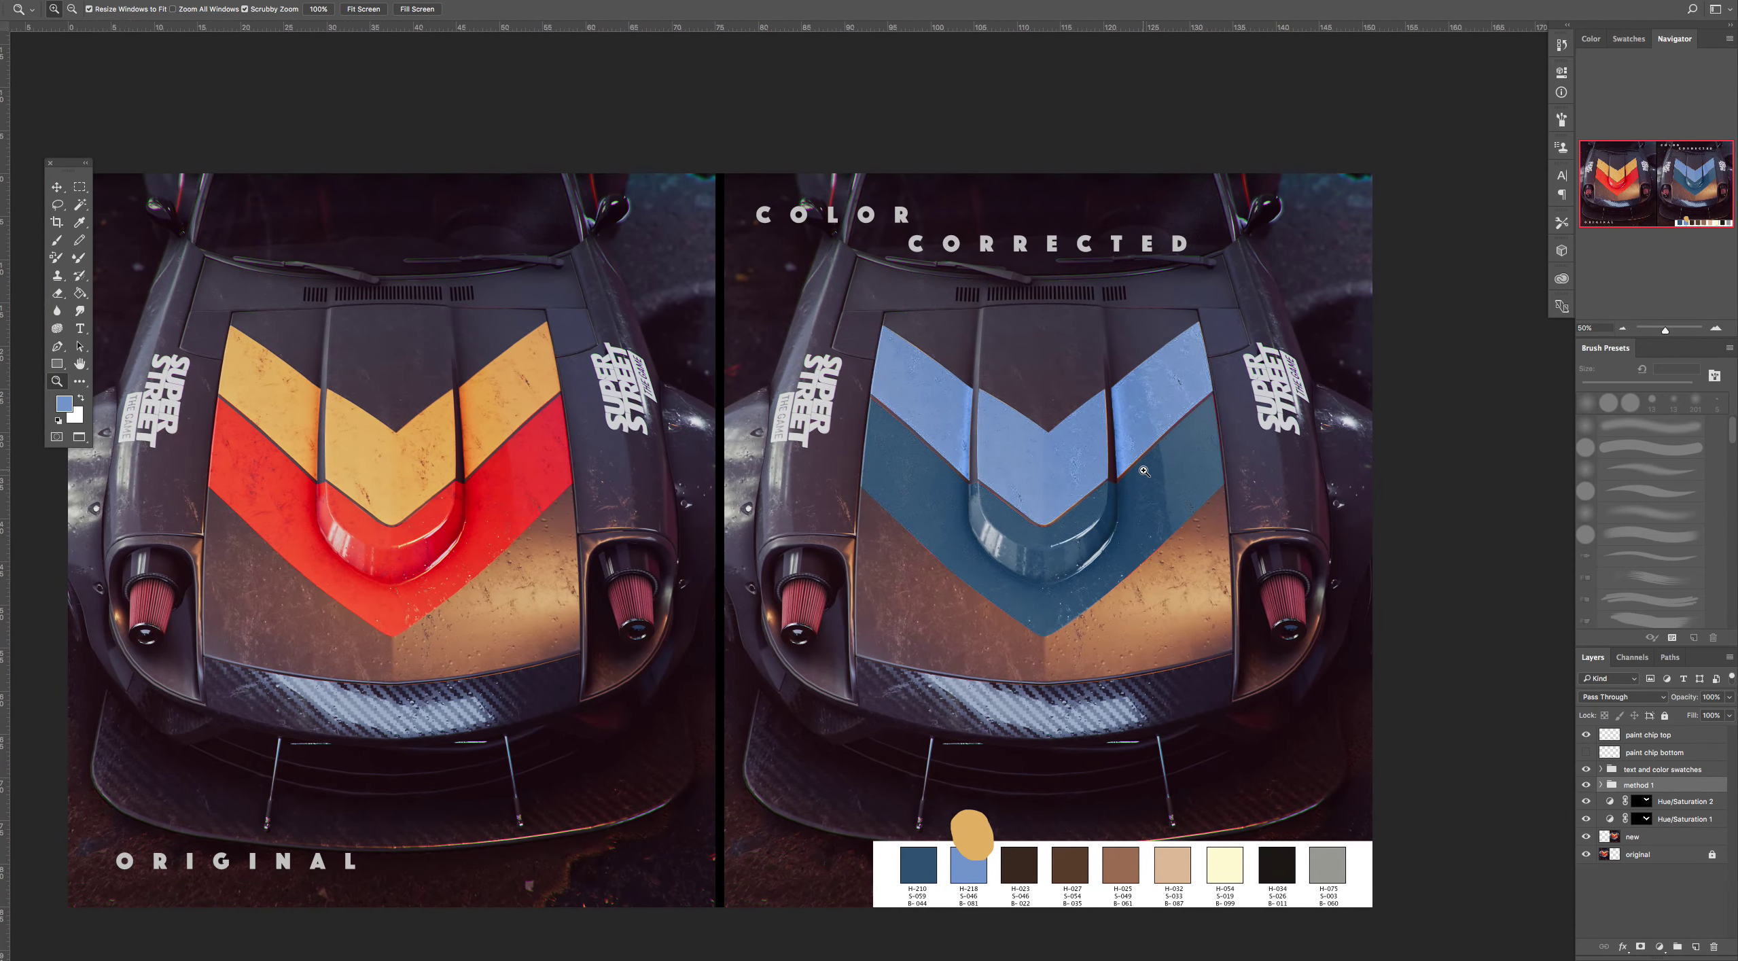
# Compare the image with the method 1 correction off and on, then collapse the method 1 group
pyautogui.click(1586, 784)
pyautogui.click(1585, 785)
pyautogui.click(1601, 786)
# Hide the orange paint-chip blob and select both Hue/Saturation 2 and Hue/Saturation 1 layers
pyautogui.moveTo(1185, 511); pyautogui.dragTo(1186, 446)
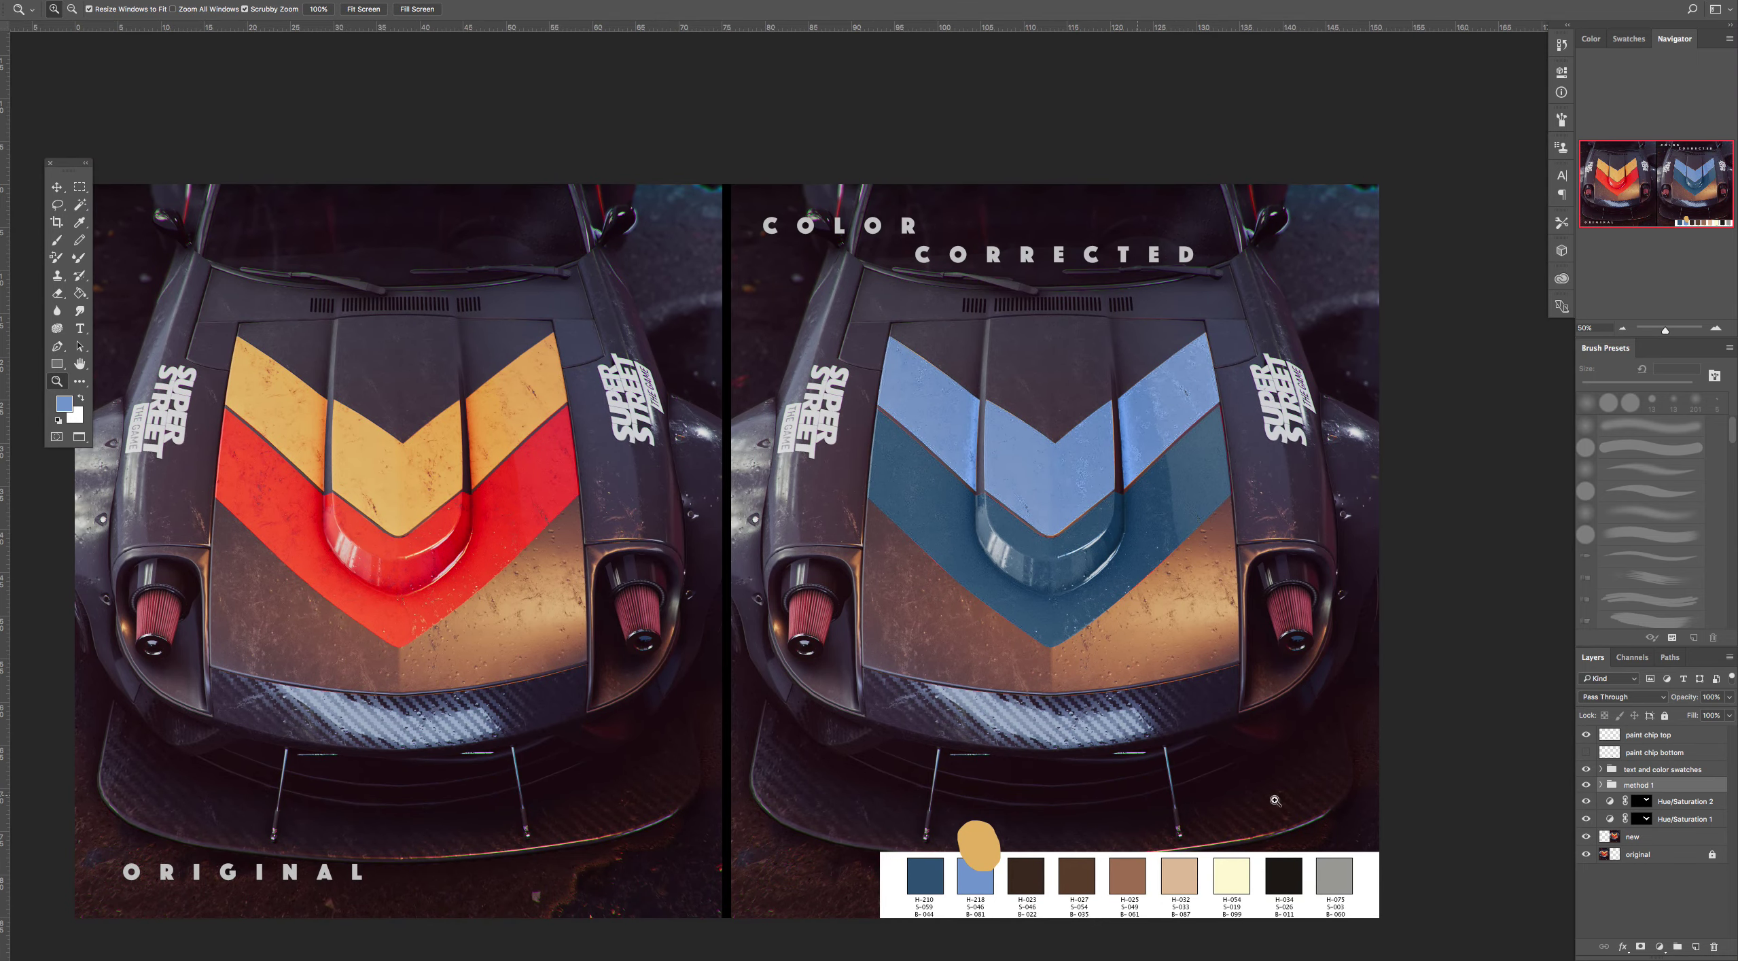
pyautogui.click(1587, 735)
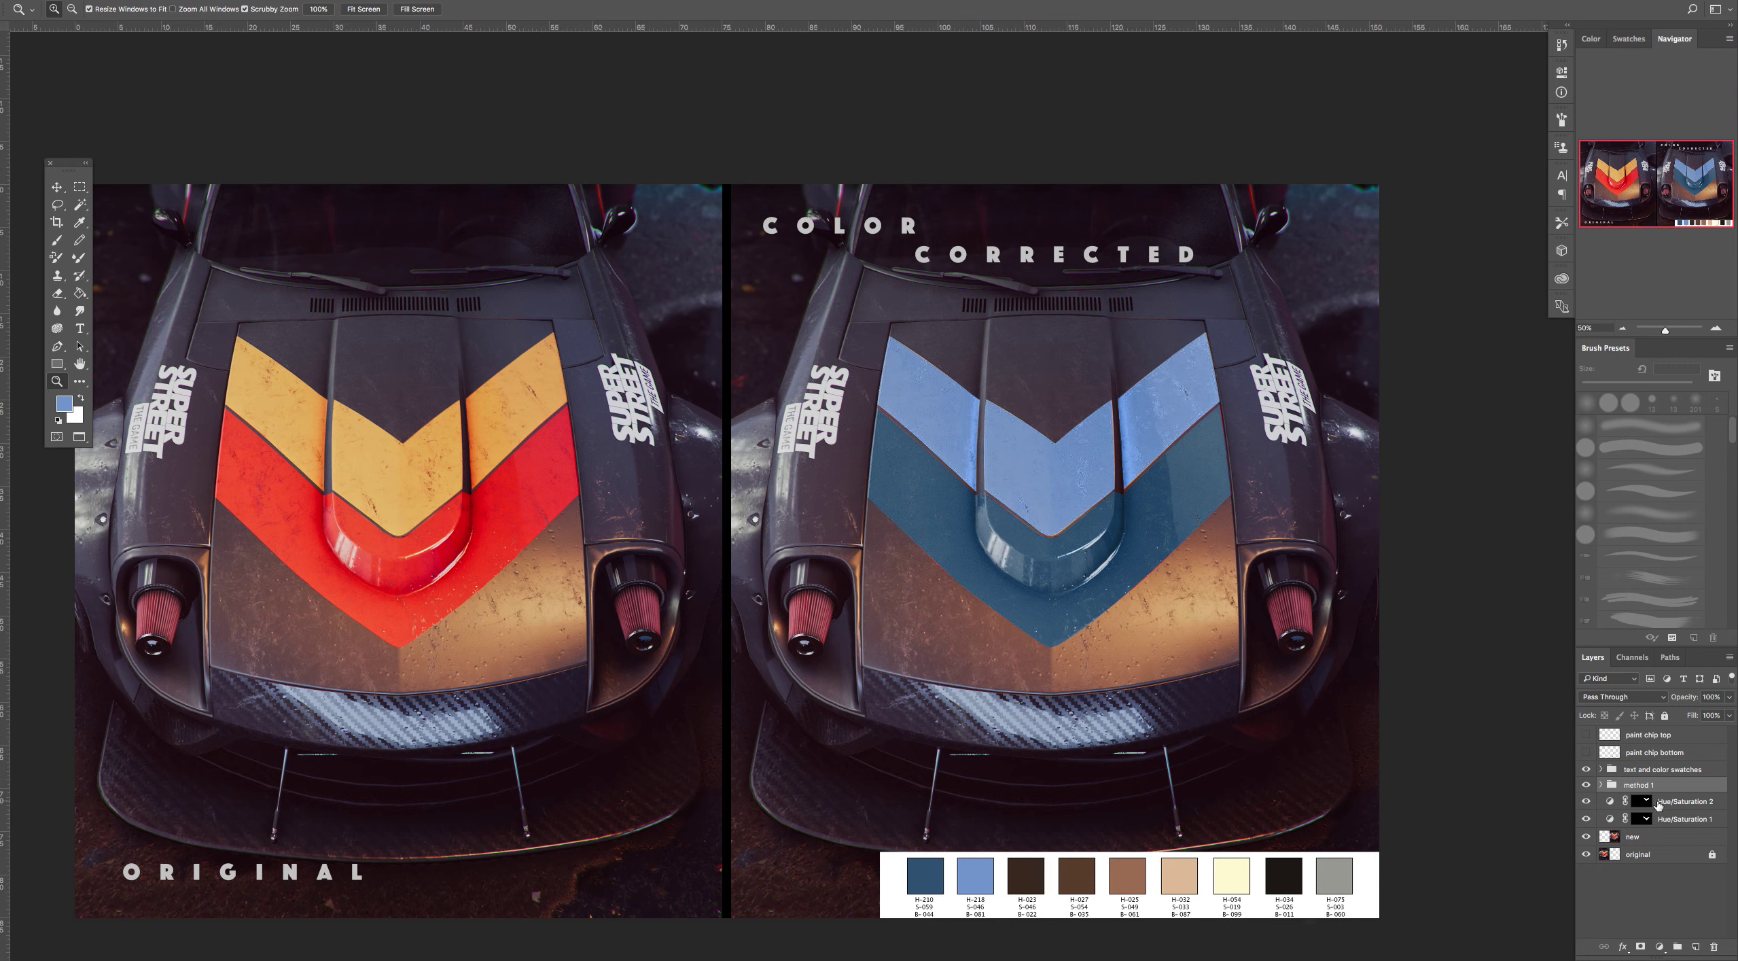
pyautogui.moveTo(1657, 804); pyautogui.dragTo(1669, 809)
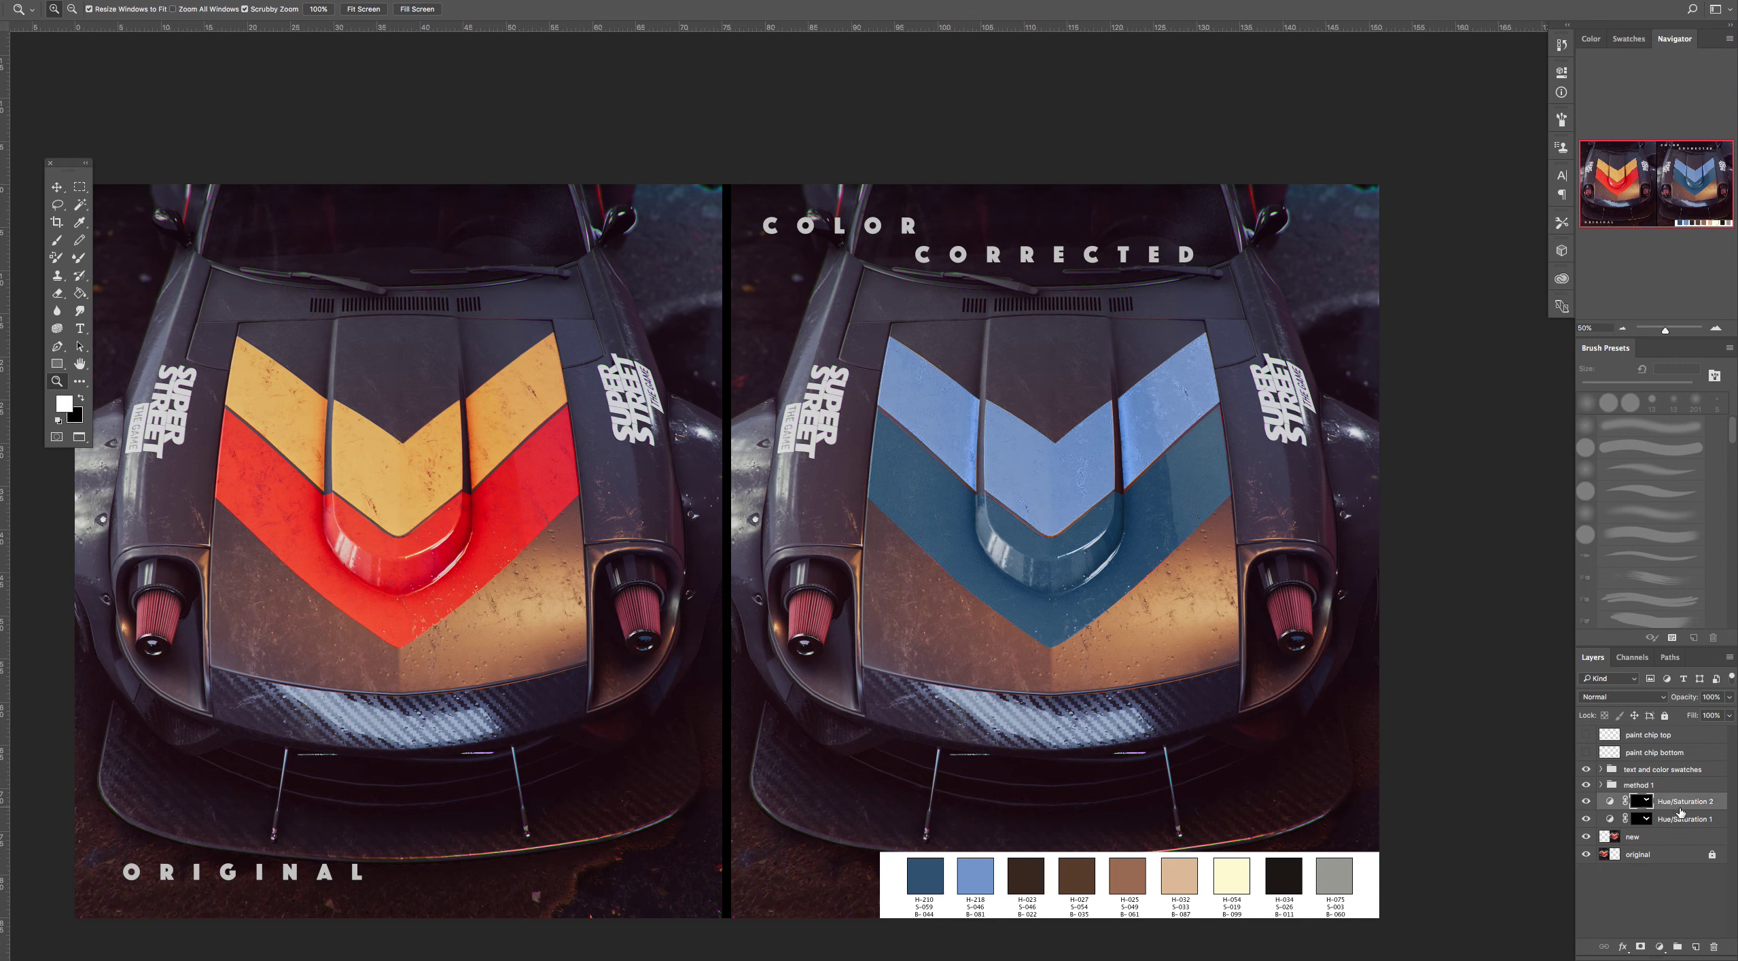
pyautogui.keyDown('shift'); pyautogui.click(1679, 819); pyautogui.keyUp('shift')
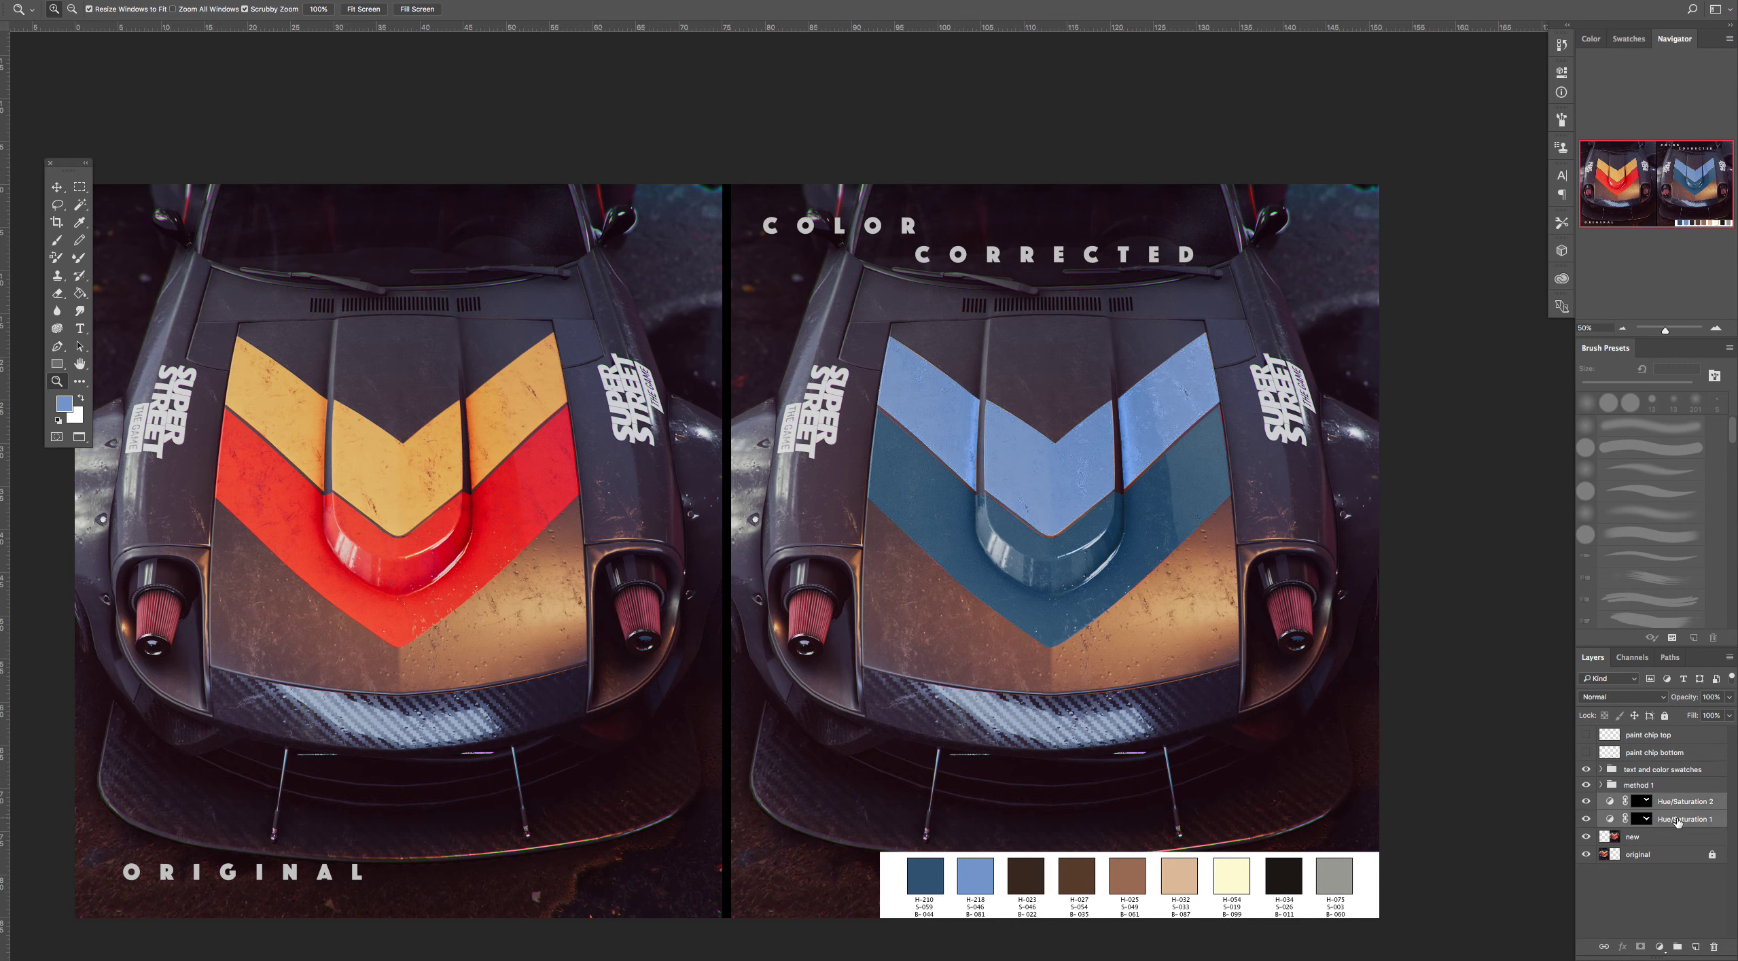
# Group the two Hue/Saturation layers and name the group 'method 2'
pyautogui.press('super+g')
pyautogui.doubleClick(1637, 800)
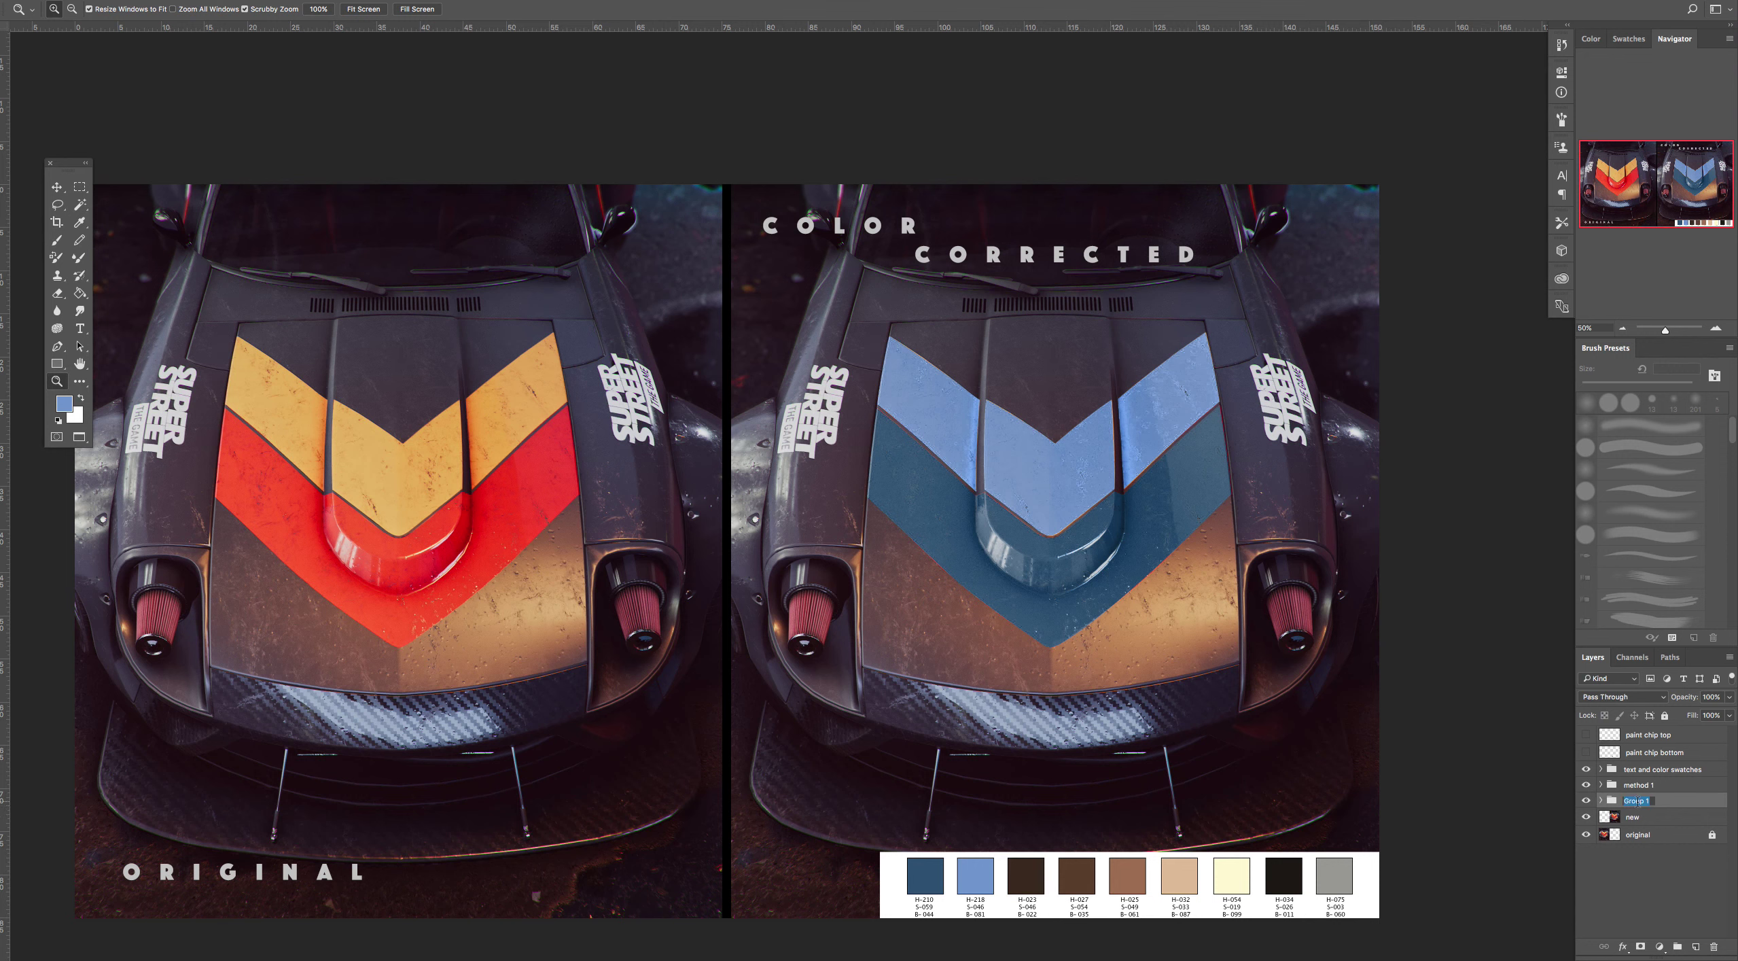
pyautogui.write('method 2')
pyautogui.press('Return')
# Toggle method 1 and method 2 visibility to compare, ending with method 1 shown
pyautogui.click(1586, 785)
pyautogui.click(1586, 800)
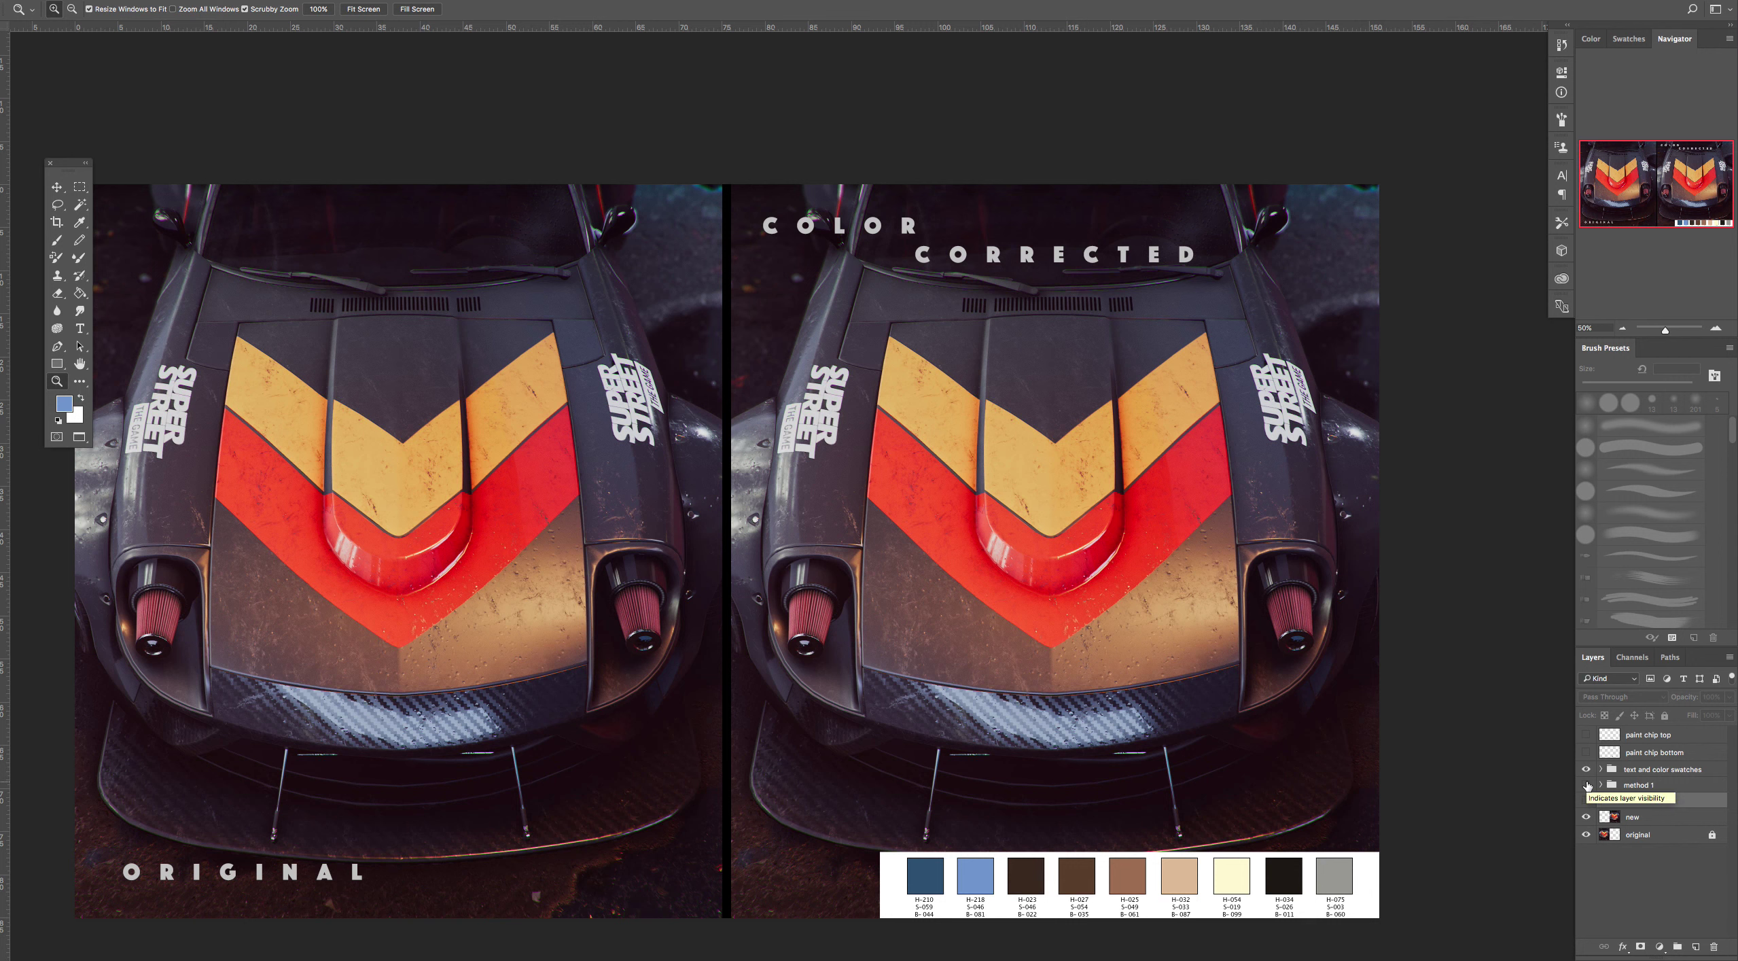
pyautogui.click(1586, 784)
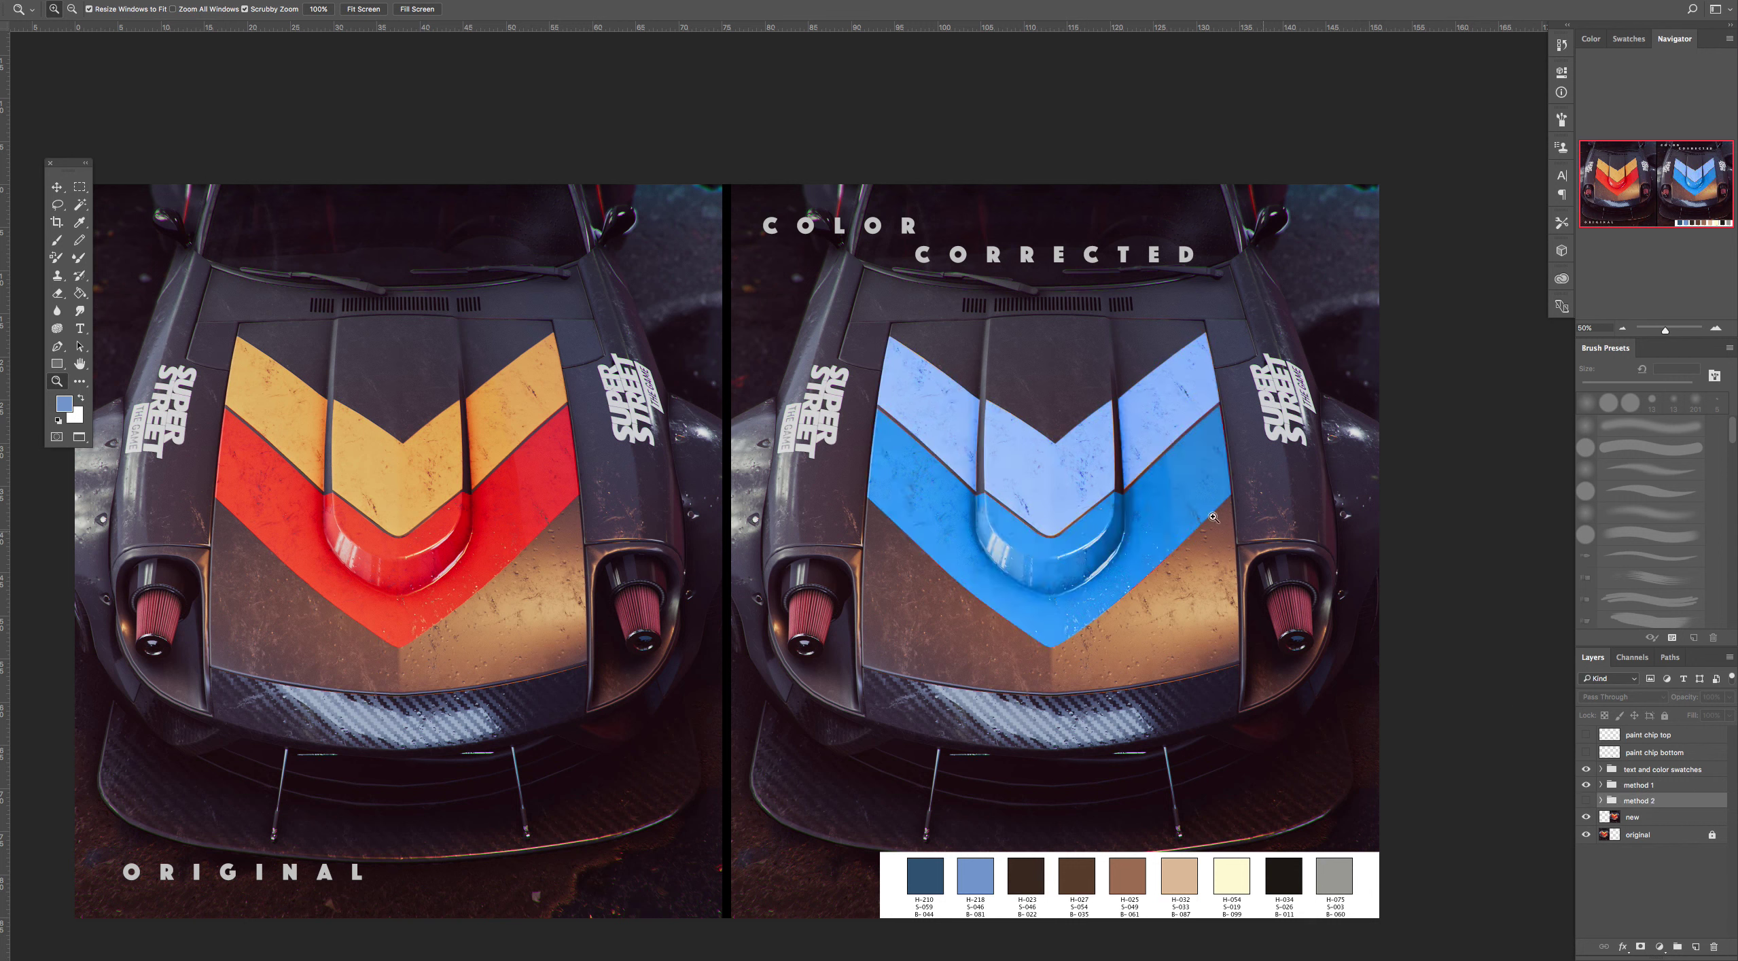
pyautogui.click(1586, 784)
pyautogui.click(1586, 800)
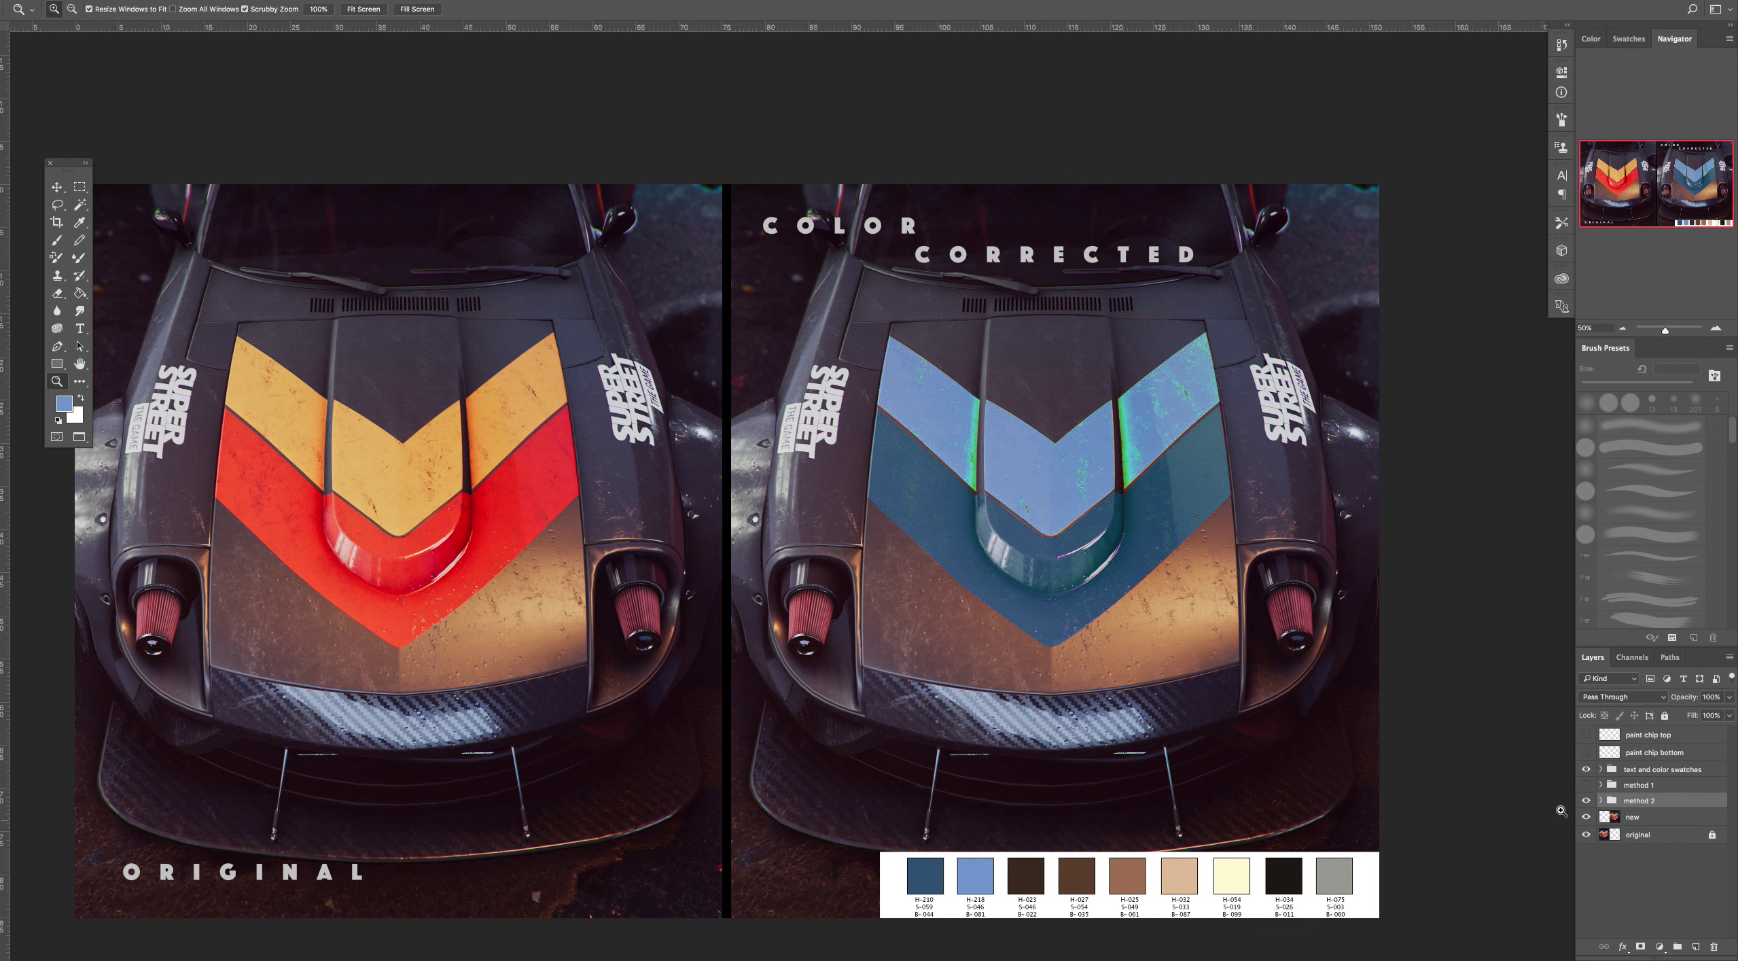
pyautogui.click(1585, 785)
# Select the method 1 group and look over the finished blue-striped car
pyautogui.click(1663, 786)
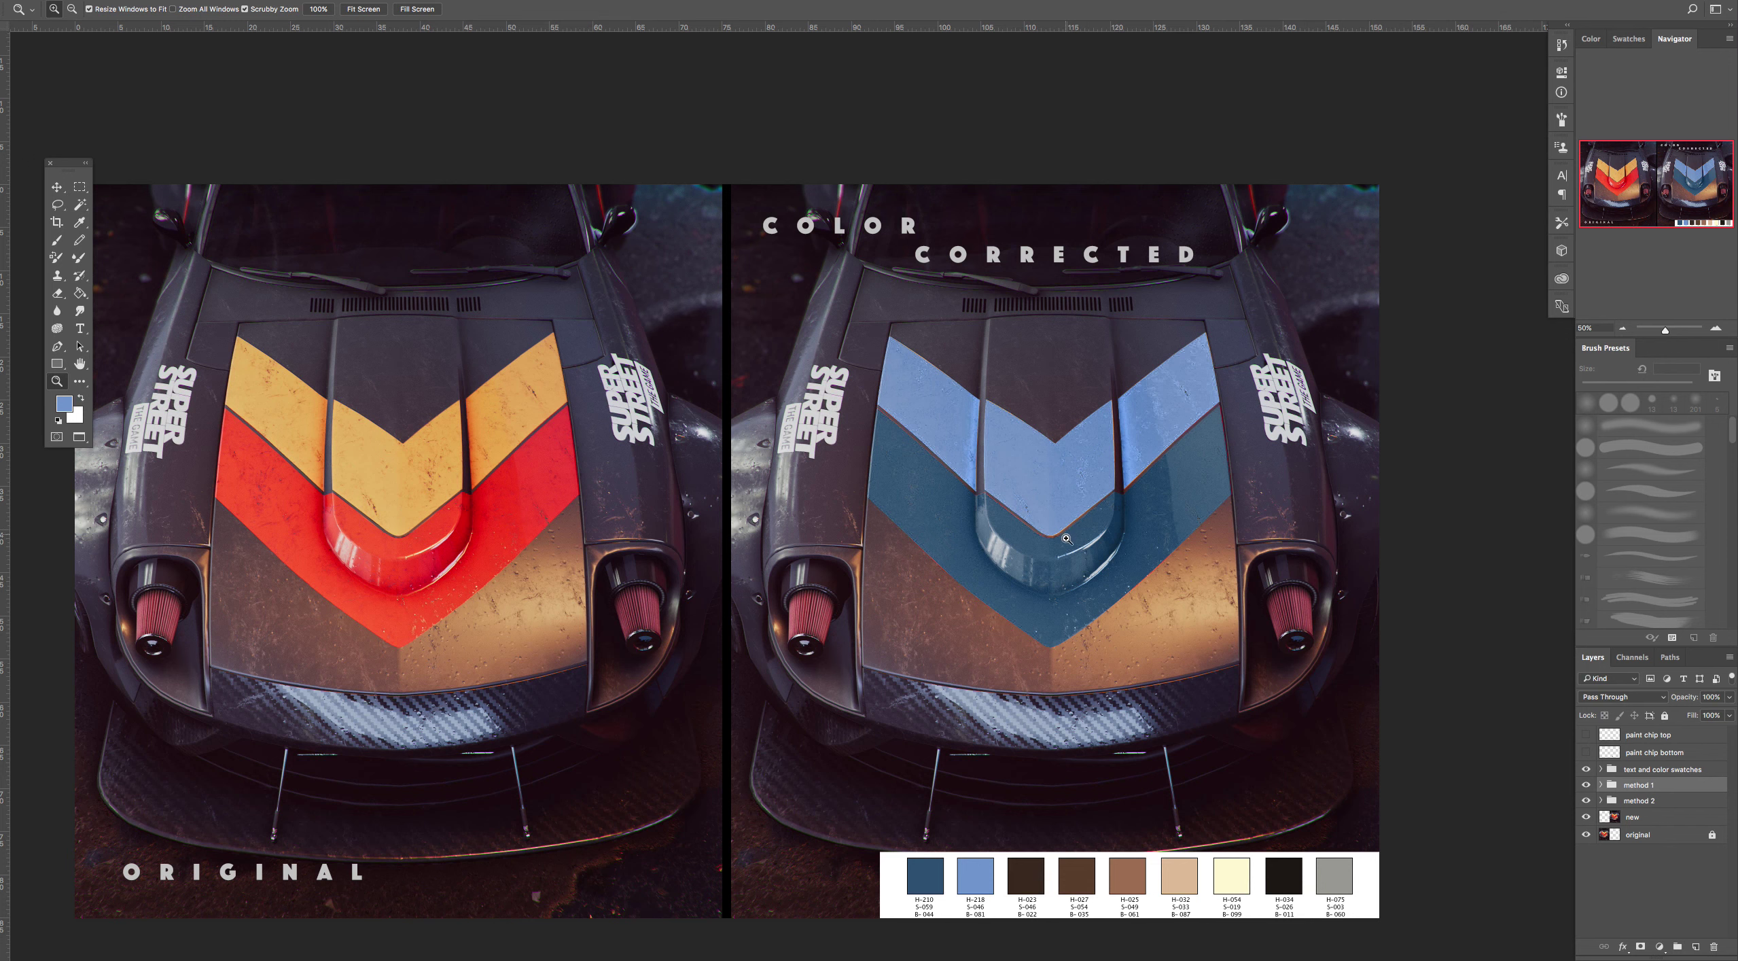
pyautogui.scroll(-3, 1067, 540)
pyautogui.scroll(4, 1067, 540)
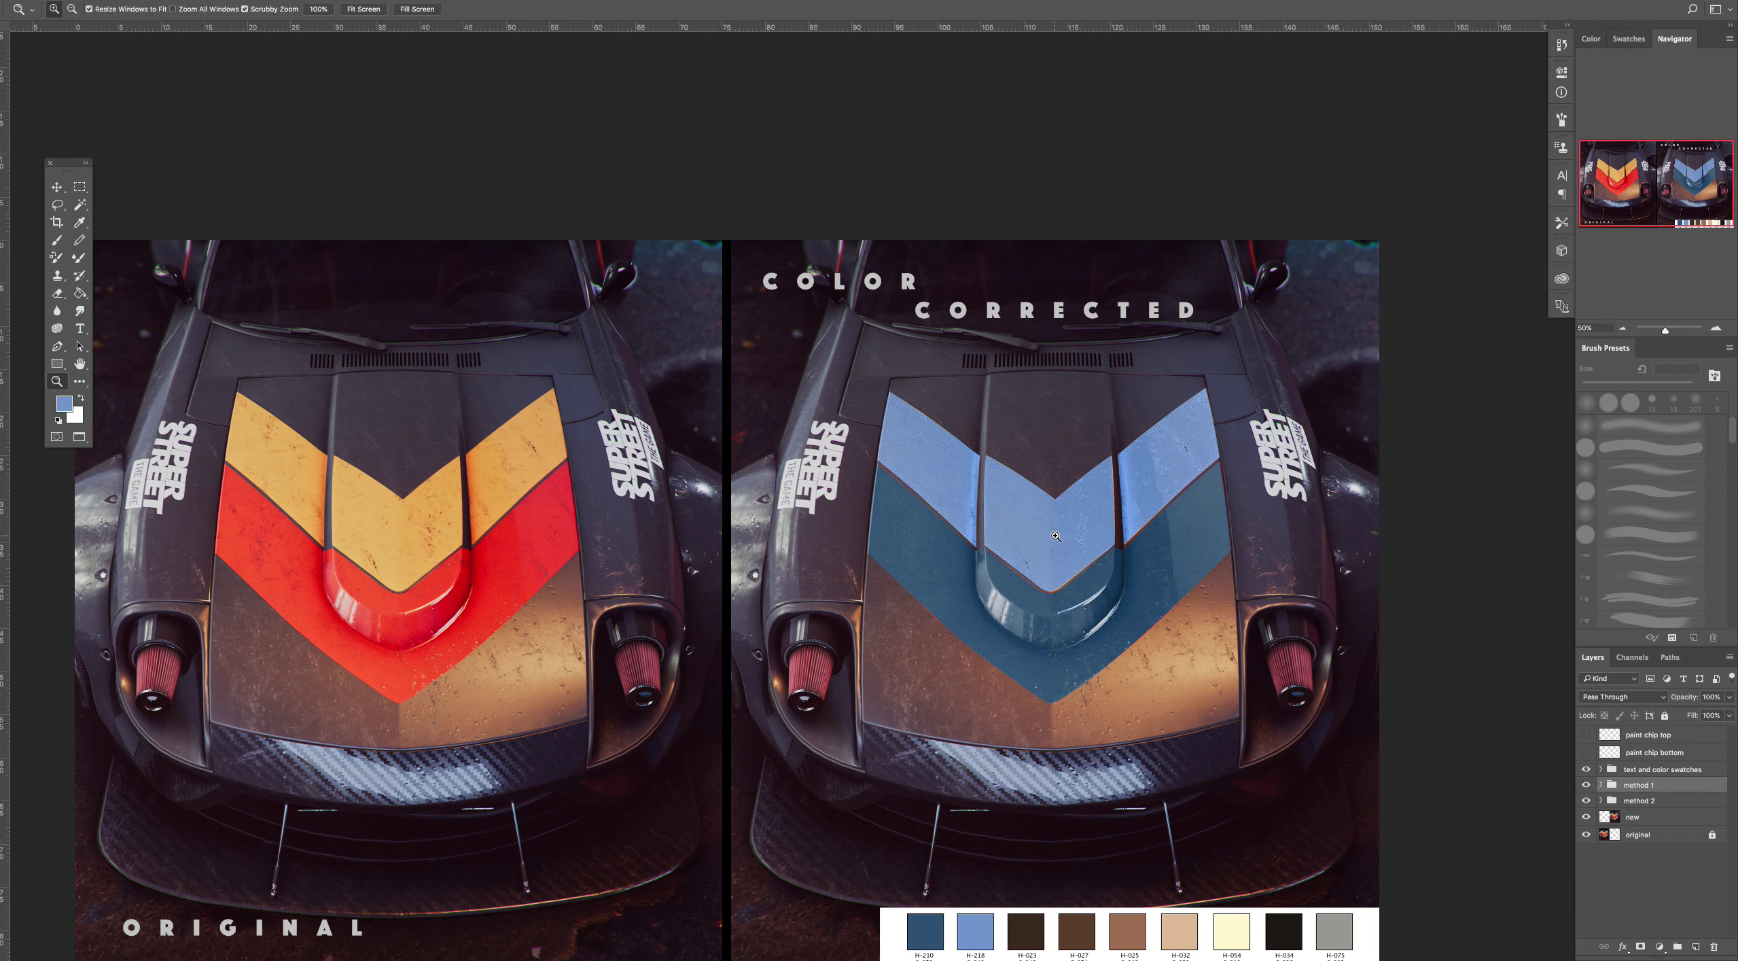
pyautogui.scroll(-2, 1056, 536)
pyautogui.moveTo(812, 584); pyautogui.dragTo(867, 552)
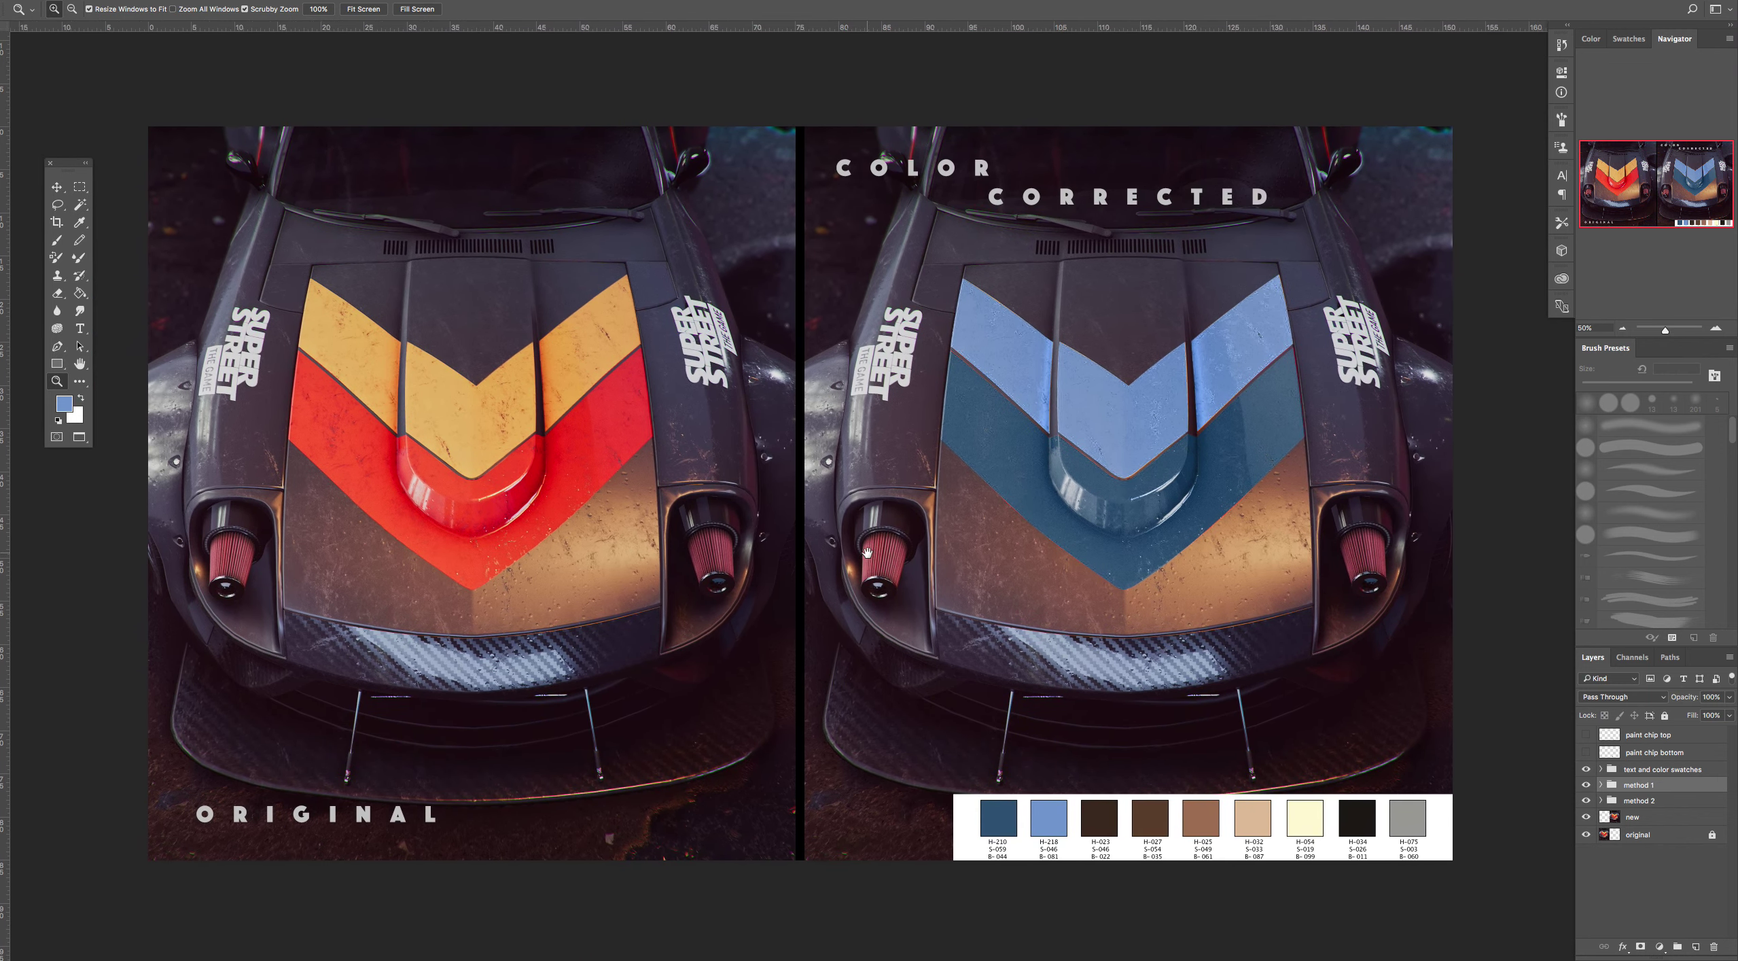